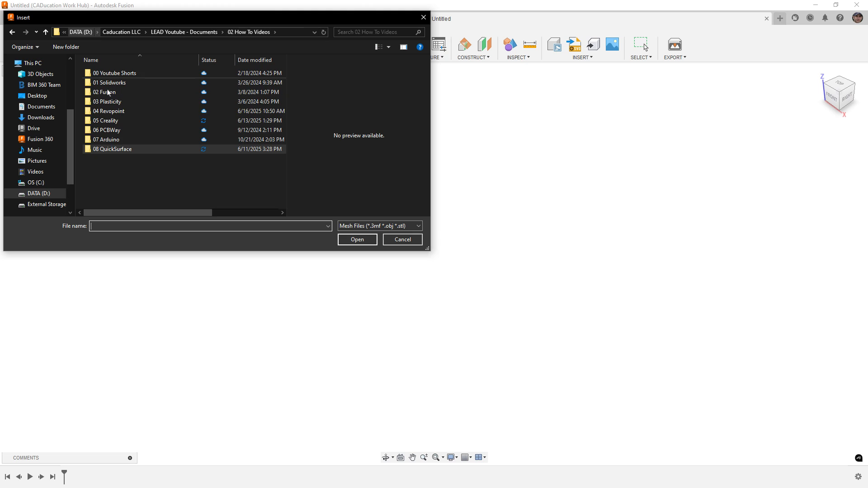
Step: Open the mesh file Starion Bumper Meshes For Intake from the Projects folder inside 05 Creality for insertion
double_click(114, 110)
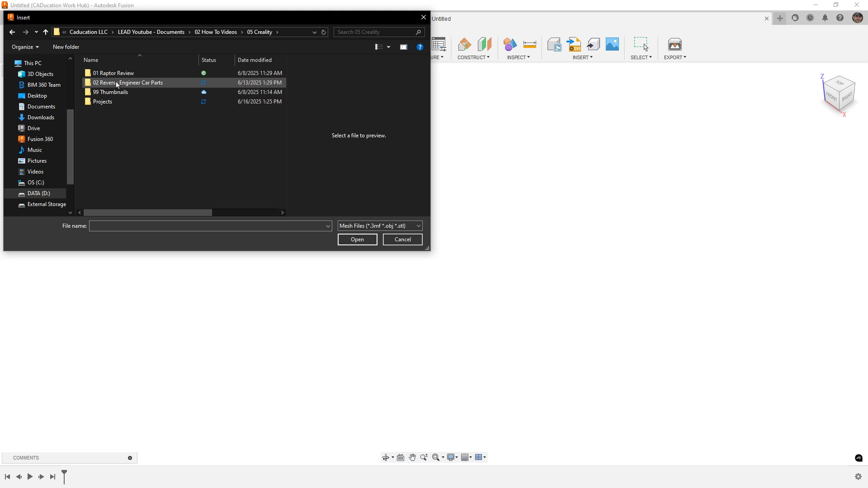
double_click(115, 83)
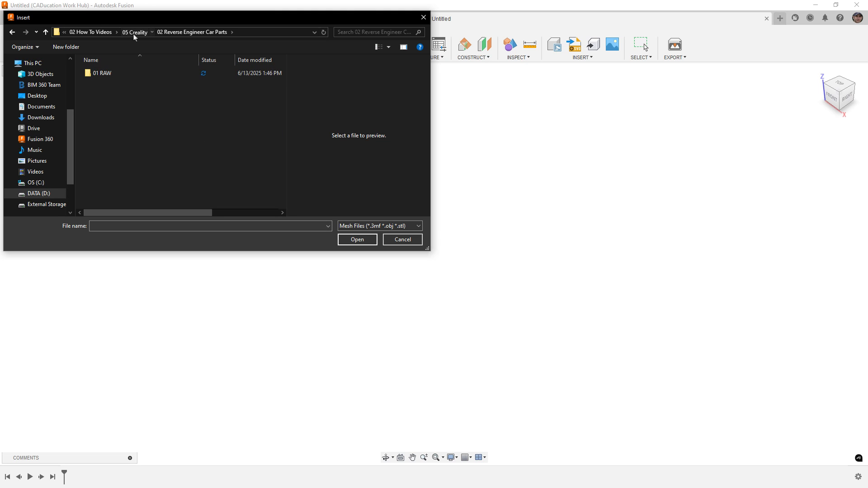
left_click(134, 32)
double_click(120, 101)
scroll(125, 131, "down", 5)
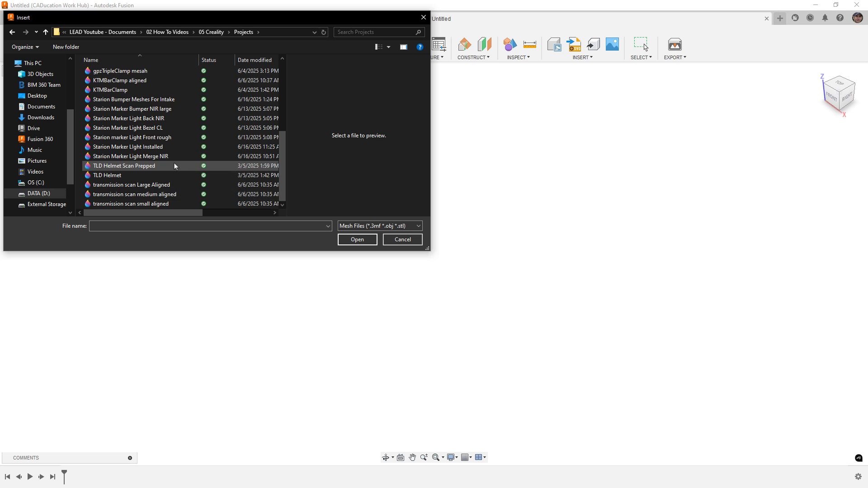
left_click(166, 149)
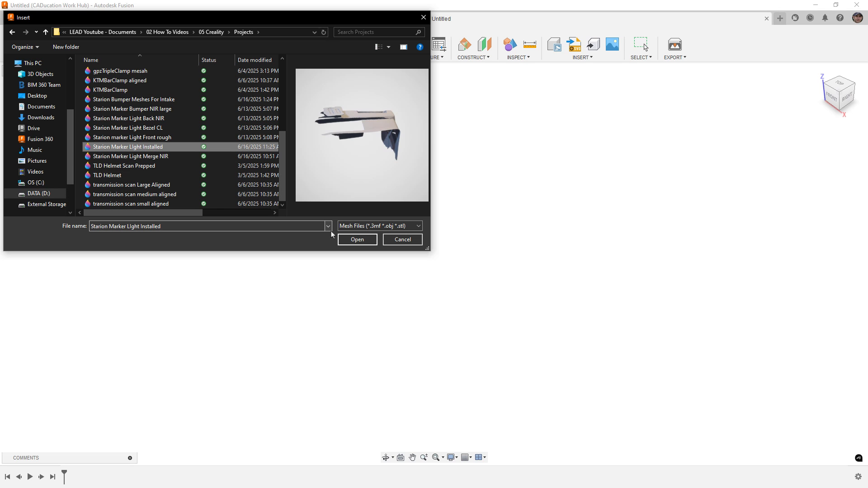
left_click(173, 100)
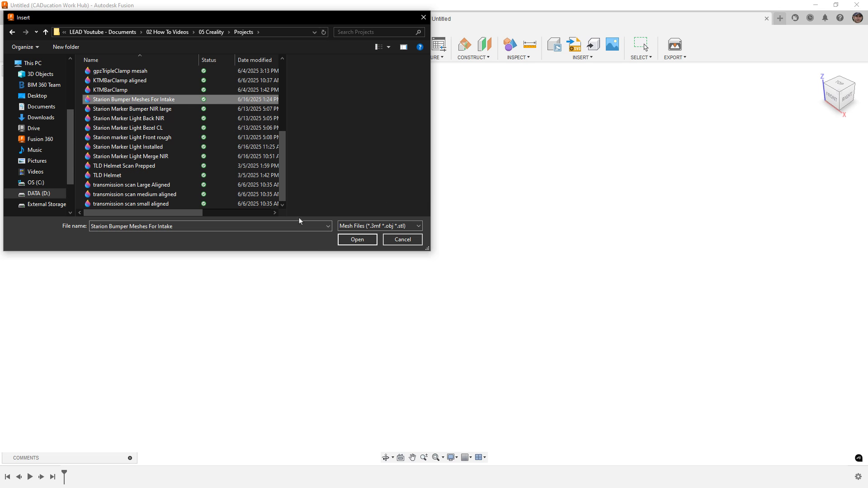
left_click(357, 239)
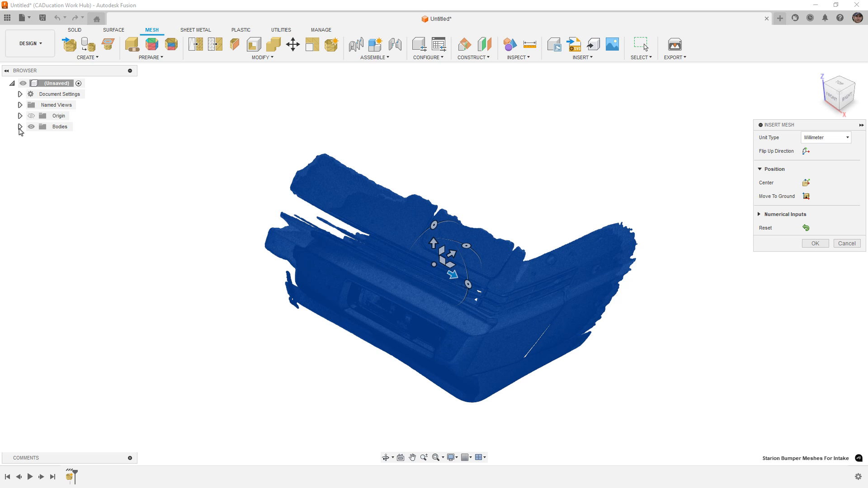
Step: Select the imported Starion bumper mesh among the bodies and accept the mesh insertion with millimeter units
left_click(19, 127)
left_click(69, 137)
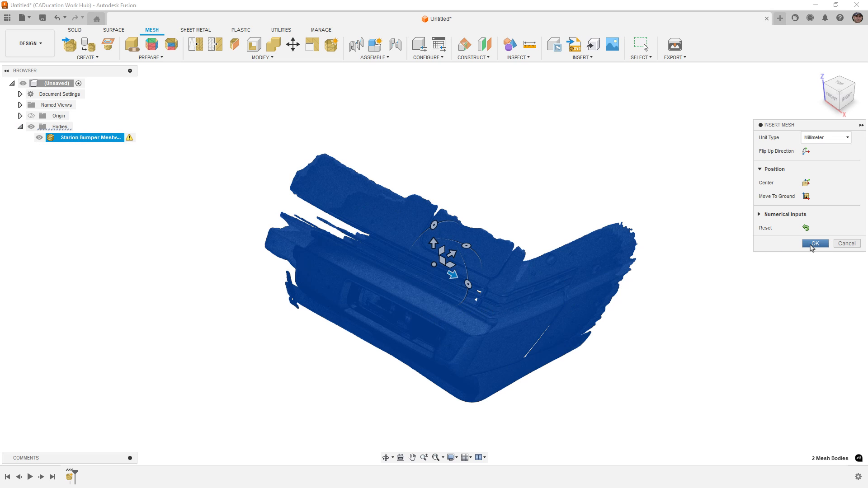
left_click(814, 244)
Step: Examine the marker light opening of the bumper mesh up close and deselect the mesh
scroll(421, 339, "up", 10)
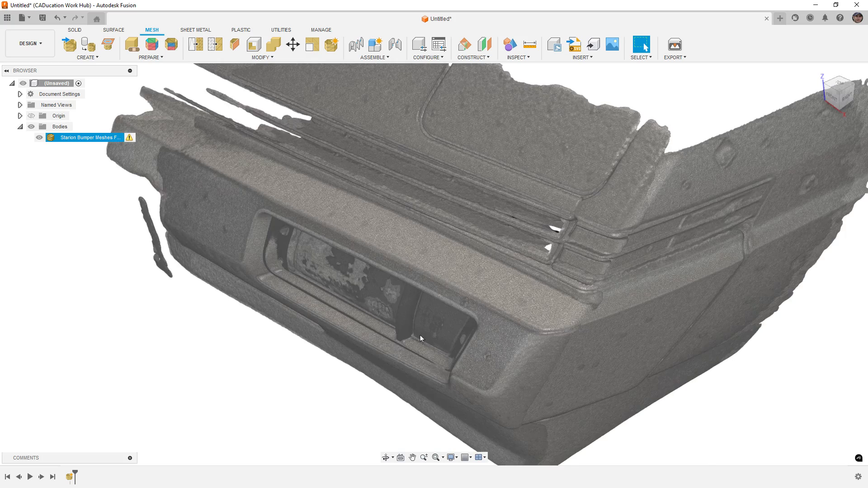
scroll(420, 336, "up", 3)
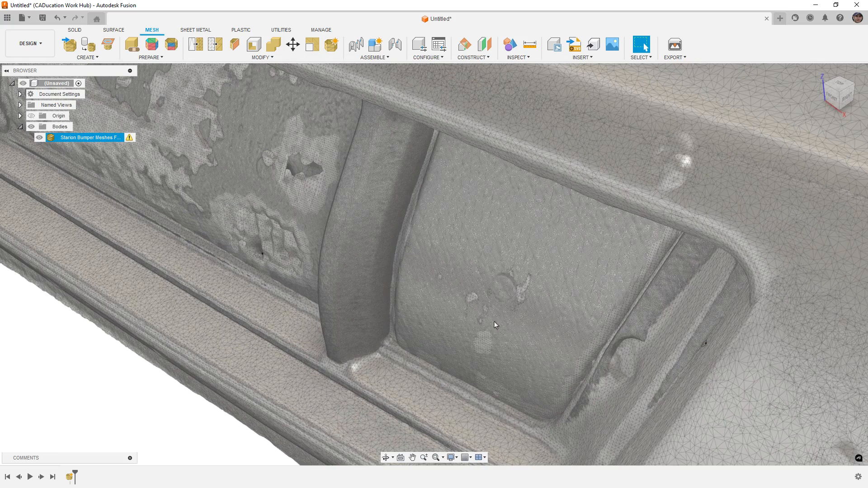
scroll(646, 292, "down", 3)
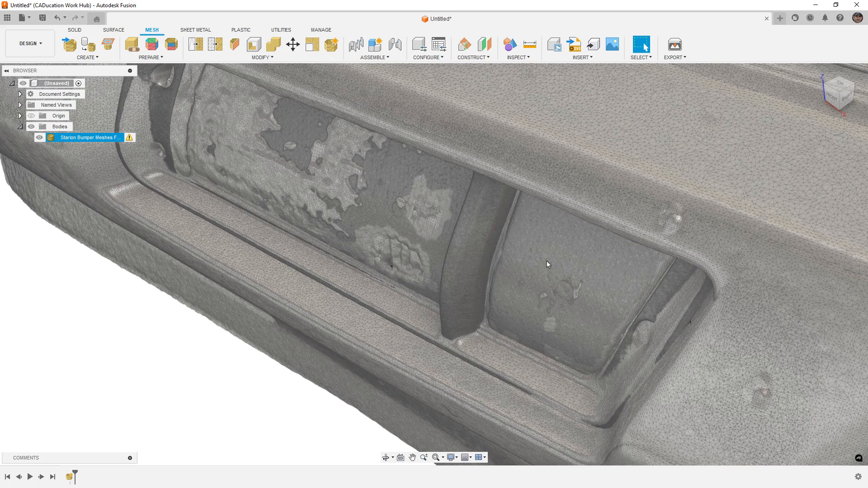
scroll(547, 262, "down", 2)
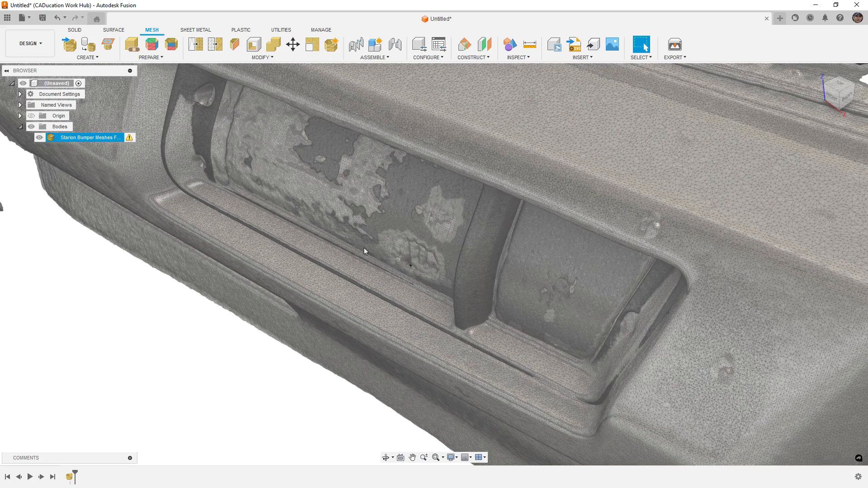
scroll(449, 259, "down", 4)
left_click(191, 333)
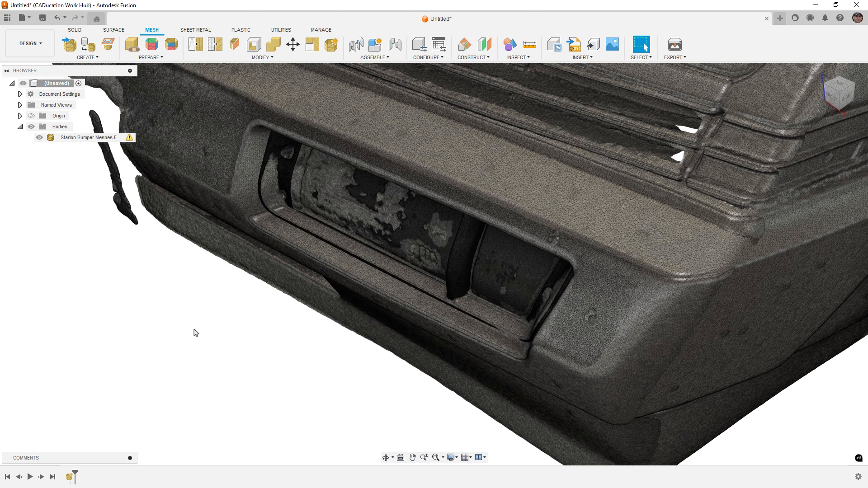
Step: Switch to QuickSurface, hide the other three meshes, and select the Starion Marker Bumper NIR large mesh
key("alt+Tab")
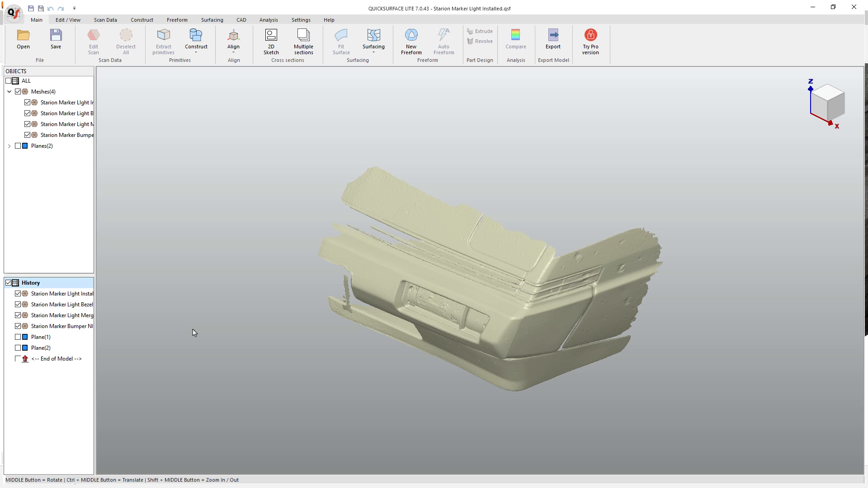
left_click(27, 102)
left_click(28, 114)
left_click(28, 125)
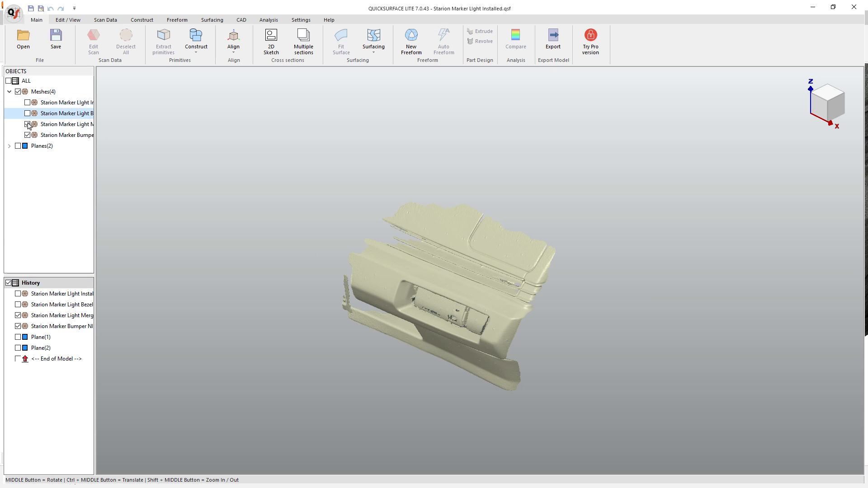
left_click(51, 136)
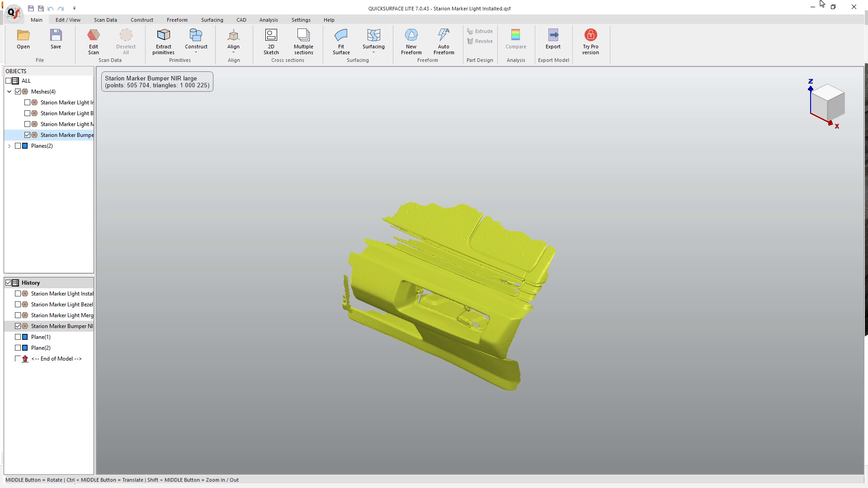
left_click(833, 7)
left_click(657, 26)
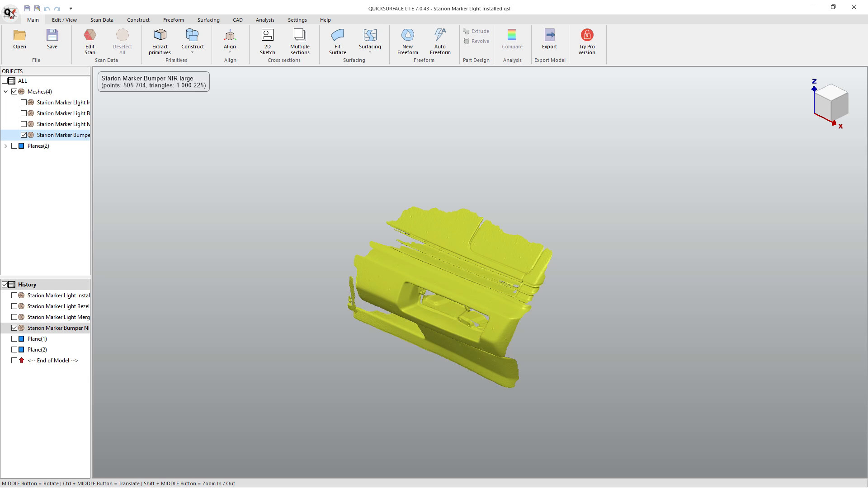
Step: Start exporting the Starion Marker Bumper NIR large mesh, choosing the Projects folder inside 05 Creality as the destination
right_click(46, 136)
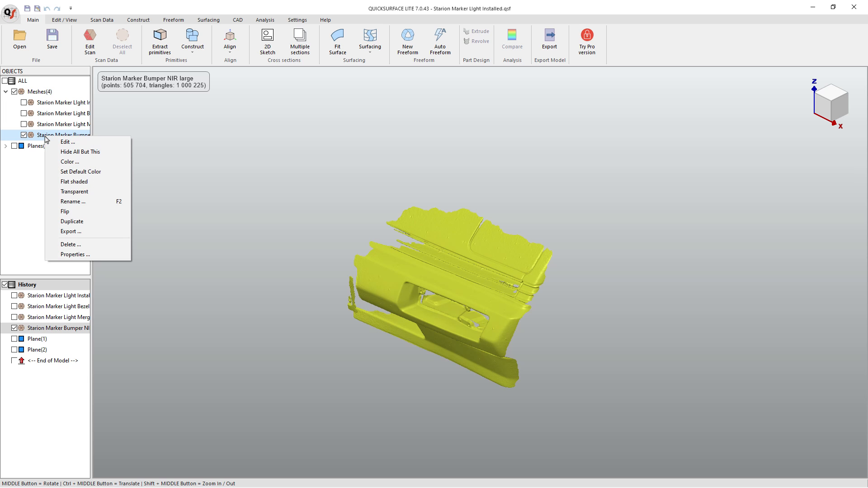
left_click(90, 231)
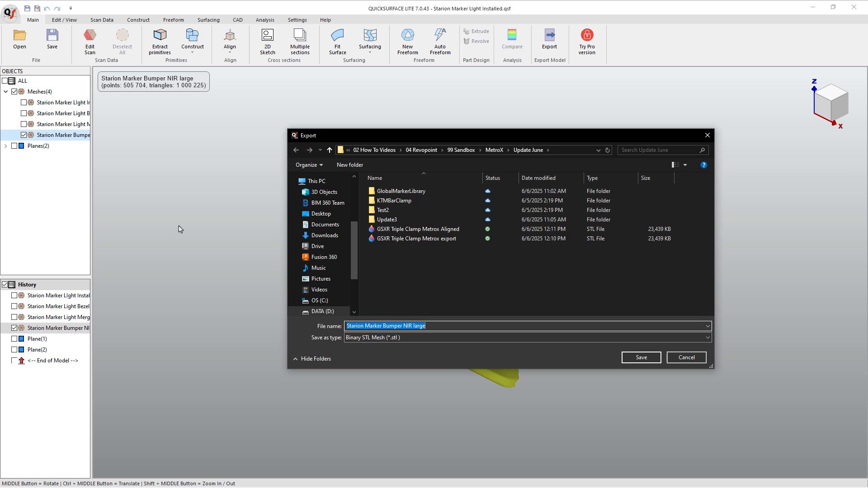
left_click(385, 150)
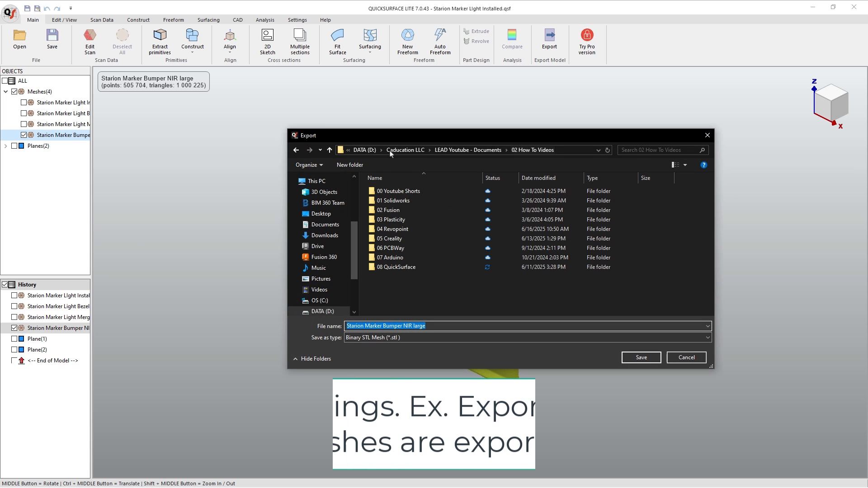
double_click(404, 238)
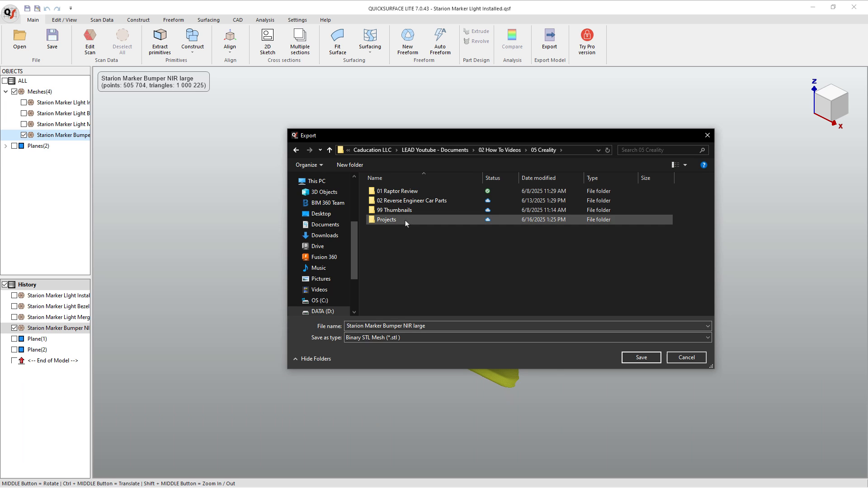
double_click(405, 220)
scroll(407, 240, "down", 5)
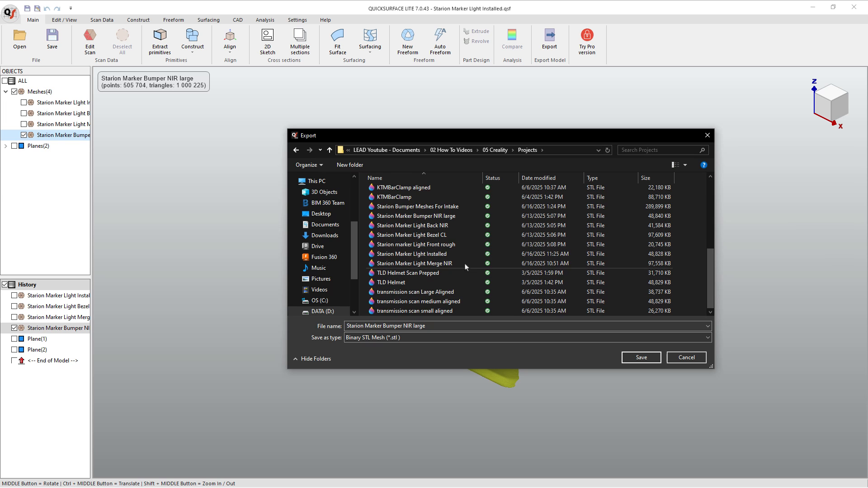
scroll(470, 242, "up", 3)
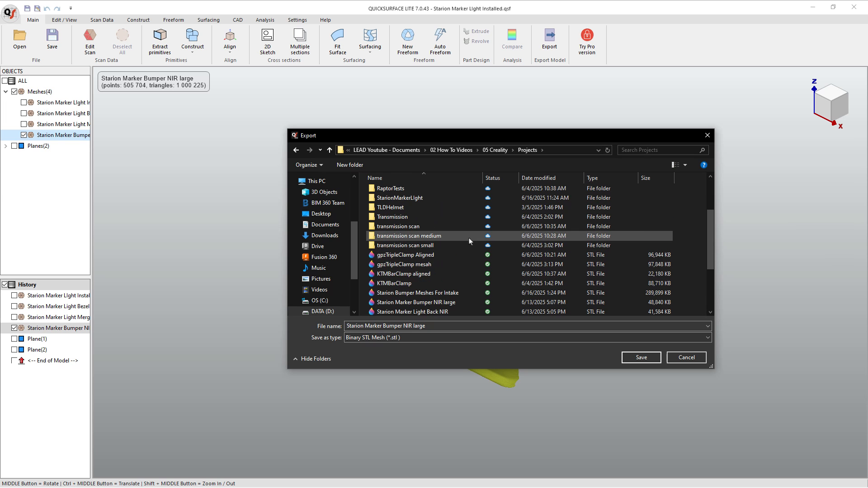
Step: Name the bumper export Starion Intake Bumper empty and save it as a binary STL mesh
left_click(420, 326)
left_click_drag(437, 329, 366, 329)
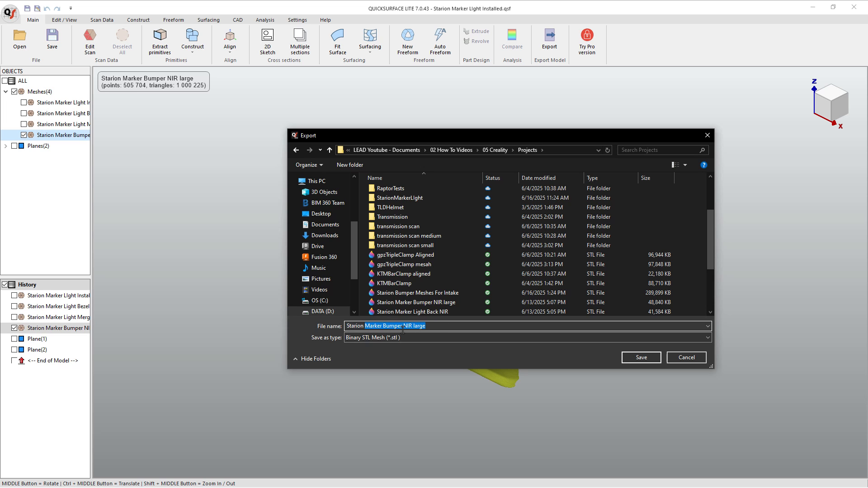
type("Int")
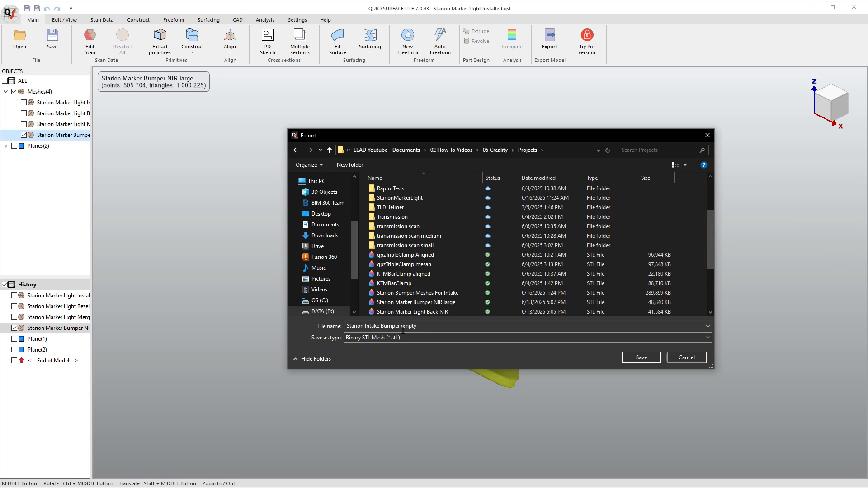
key("Return")
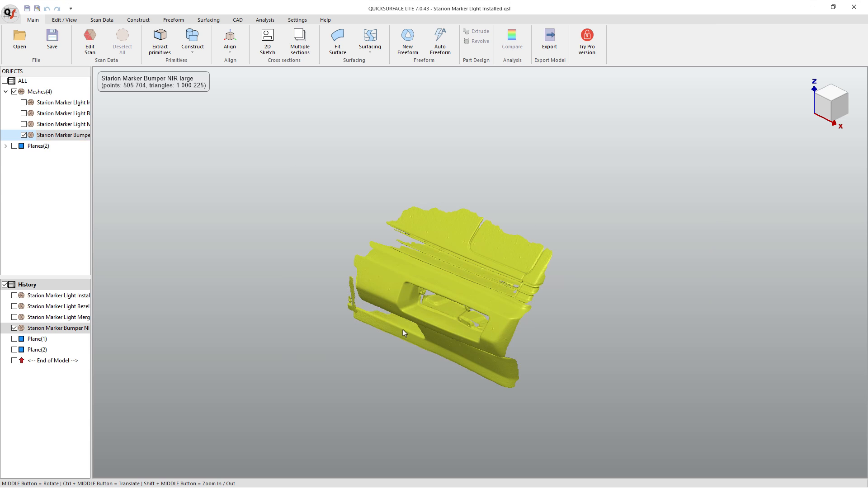
Step: Show only the Starion Marker Light Bezel CL mesh and export it as a binary STL named 02 Starion Intake Bezel
left_click(23, 135)
left_click(24, 114)
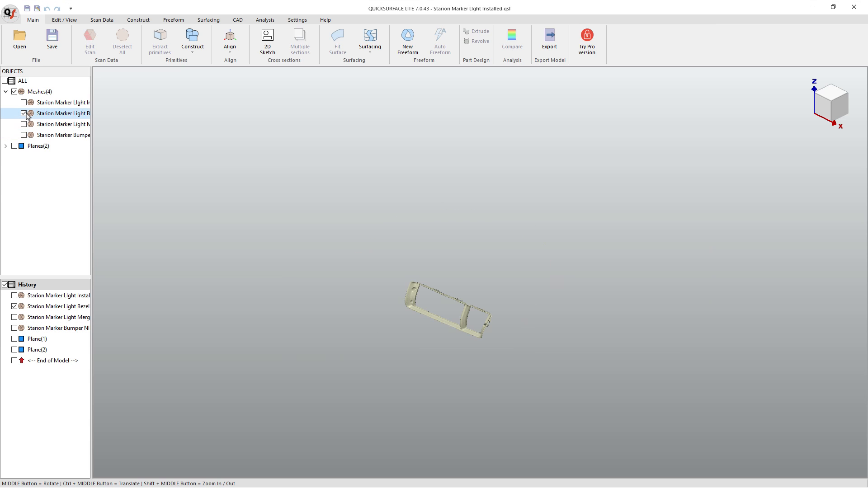
left_click(41, 114)
right_click(42, 114)
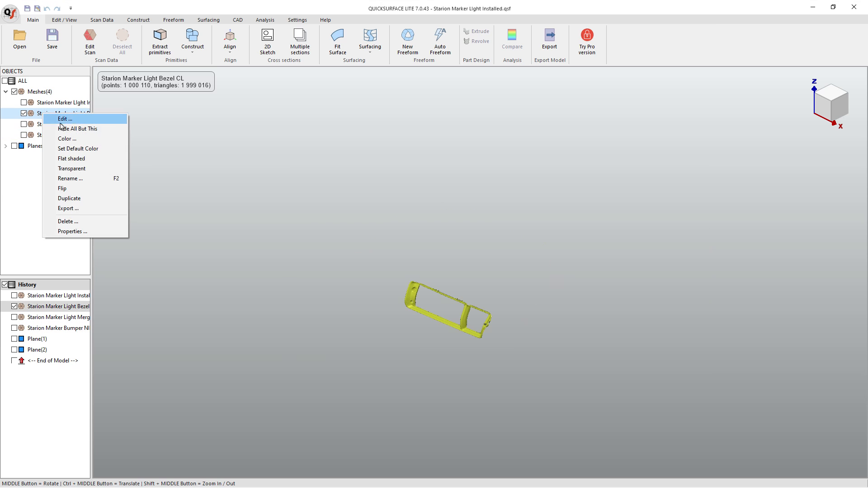
left_click(92, 213)
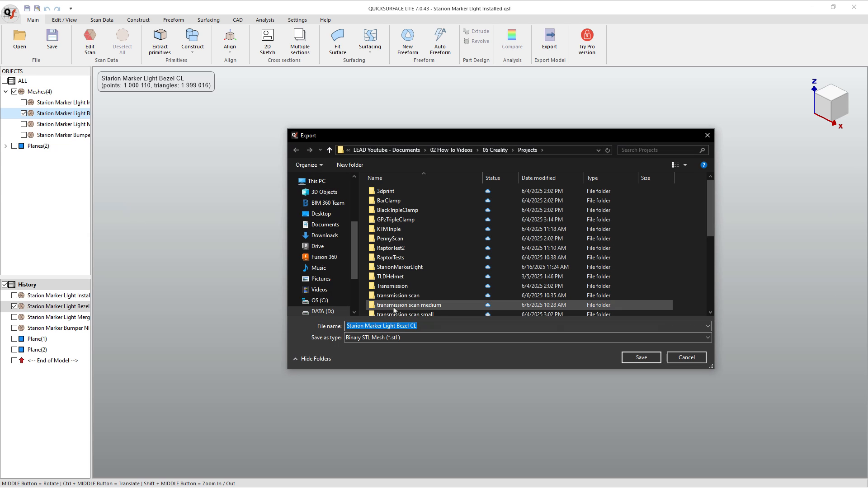
type("02")
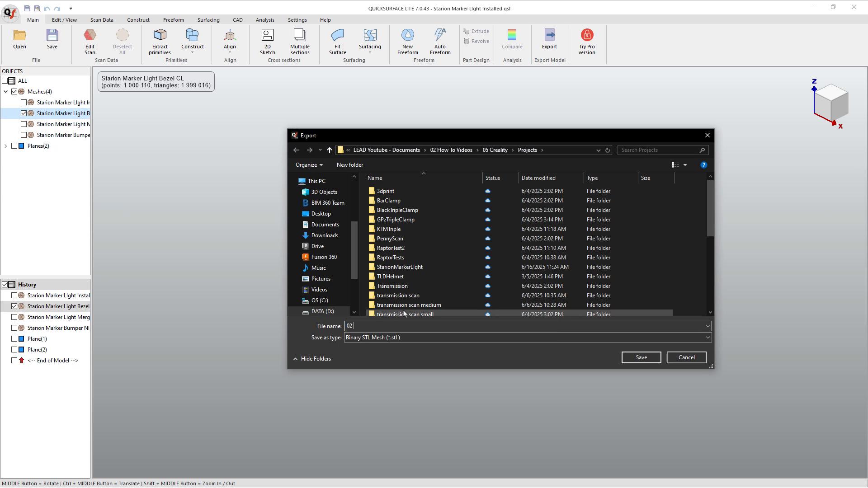
type(" Starion Intake Bezel")
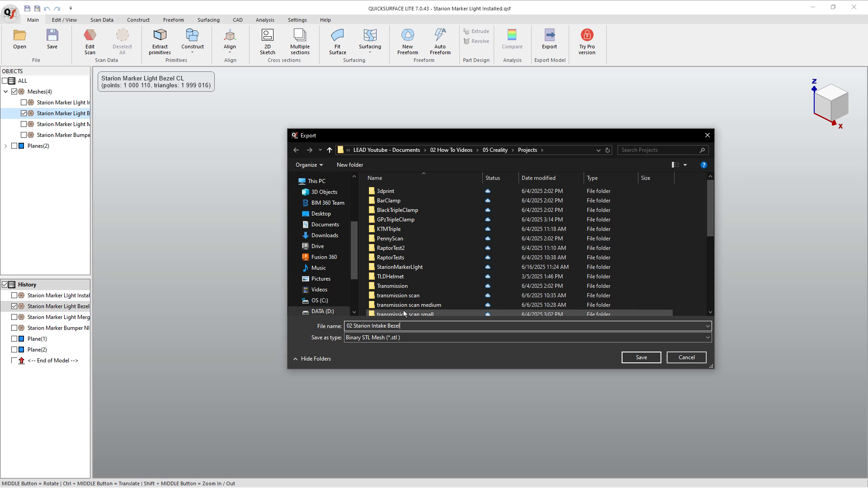
key("Return")
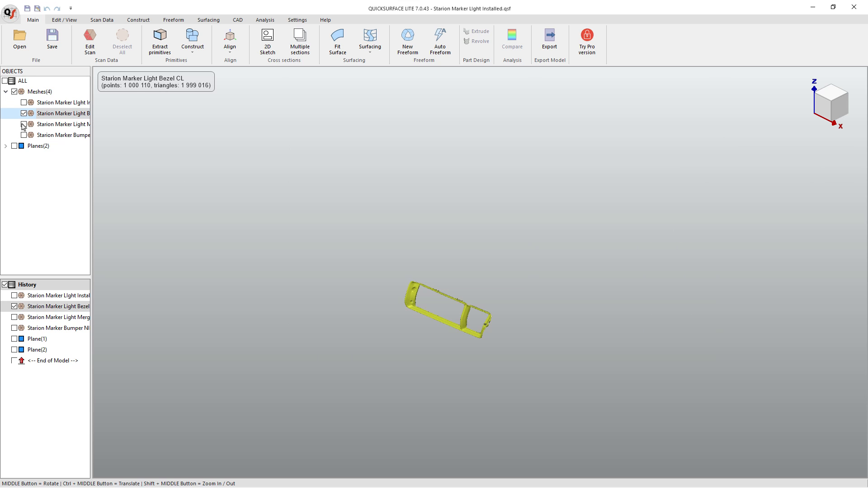
Step: Show only the Starion Marker Light Merge NIR mesh and start exporting it
left_click(24, 124)
left_click(23, 113)
left_click(43, 127)
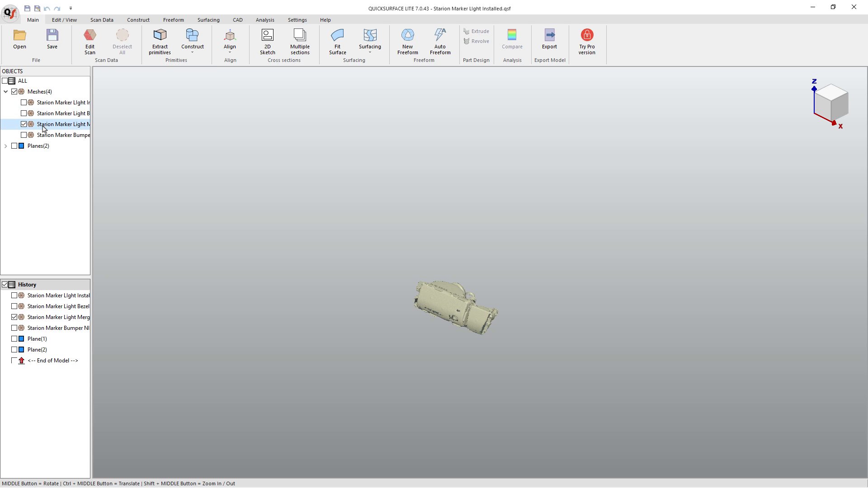
right_click(43, 126)
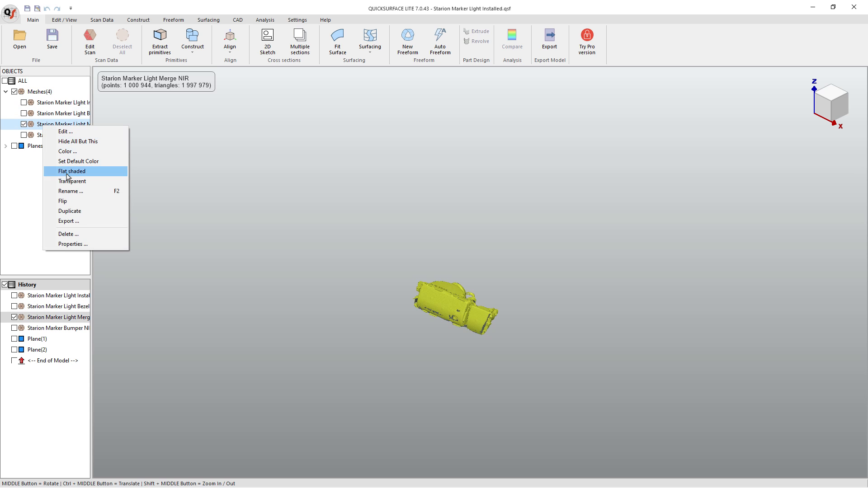
left_click(77, 221)
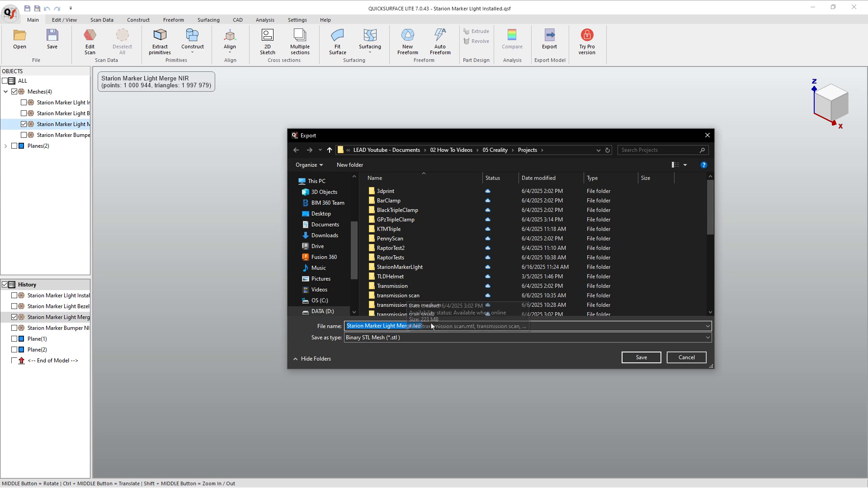
Step: Name the marker light export 03 Starion Intake Light and save it as a binary STL mesh
type("Stario")
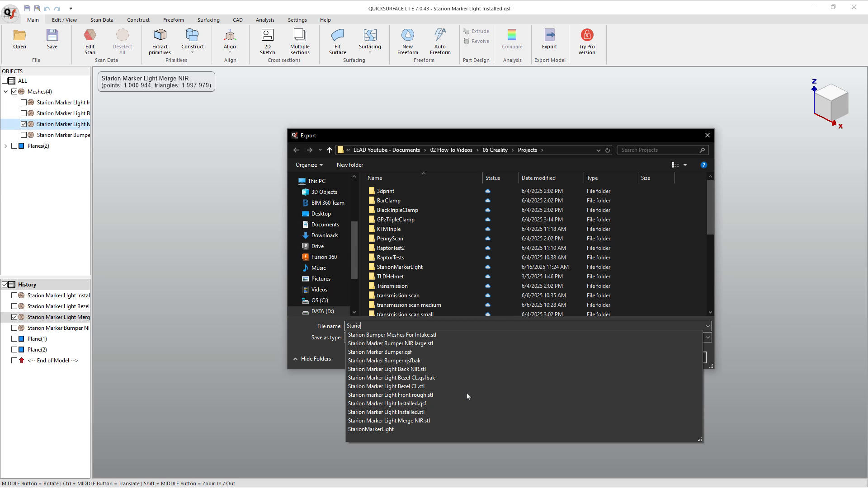
type("n")
key("BackSpace")
key("BackSpace")
key("BackSpace")
key("BackSpace")
key("BackSpace")
key("BackSpace")
key("BackSpace")
key("BackSpace")
type("03 ")
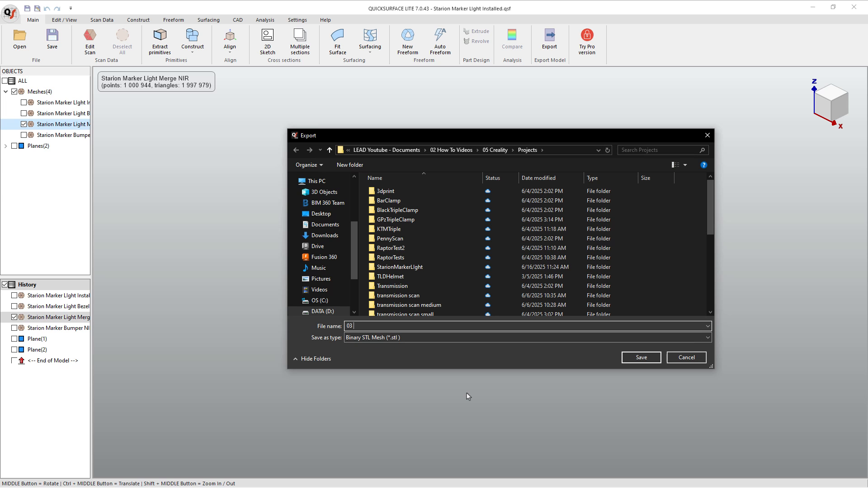
type("Starion Intake Light")
key("Return")
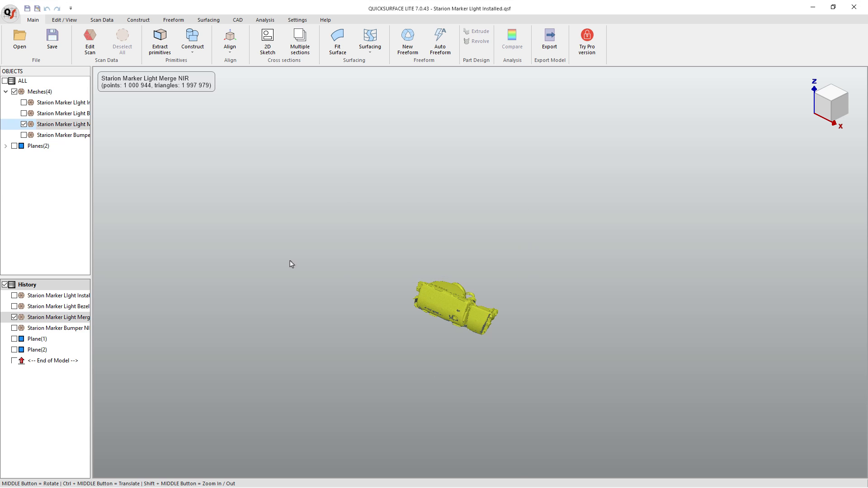
Step: Show only the Starion Marker Light Installed mesh and export it as a binary STL named 04 Starion Intake Bumper Installed
left_click(23, 124)
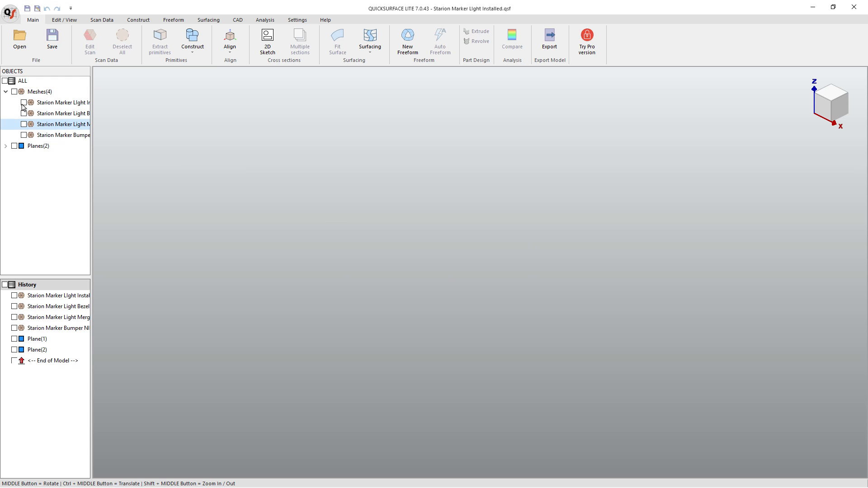
left_click(24, 102)
left_click(47, 104)
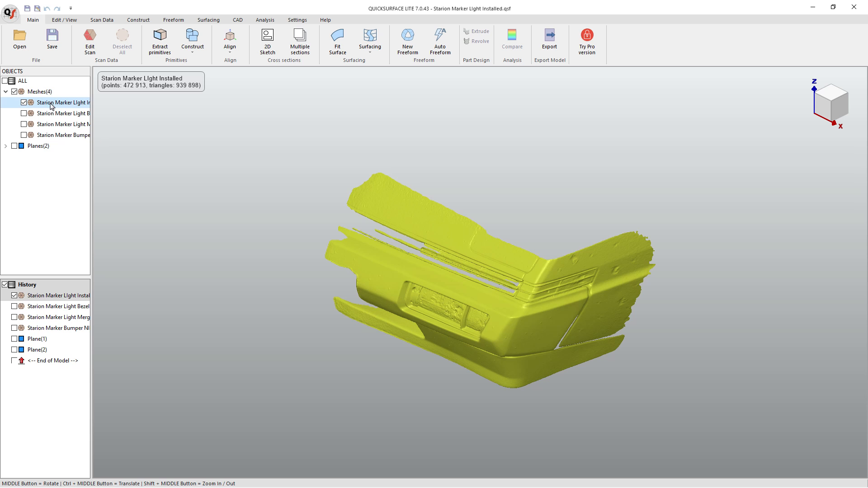
right_click(47, 105)
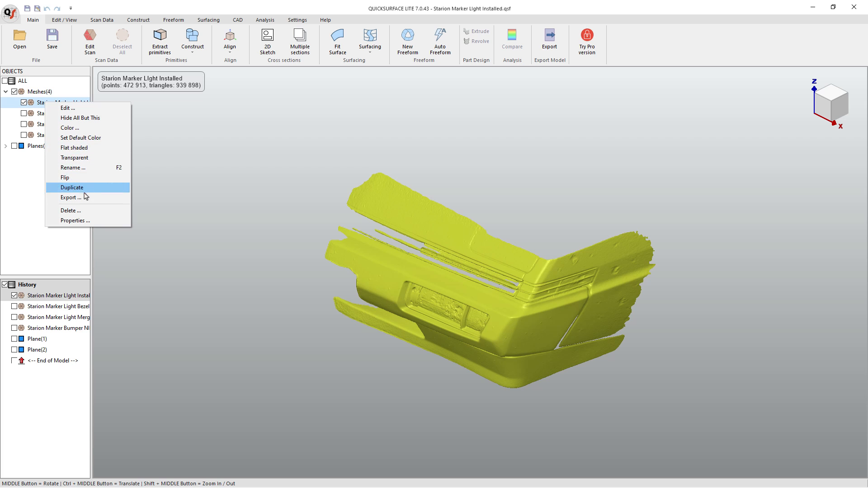
left_click(68, 197)
type("04 Starion Intake Bum")
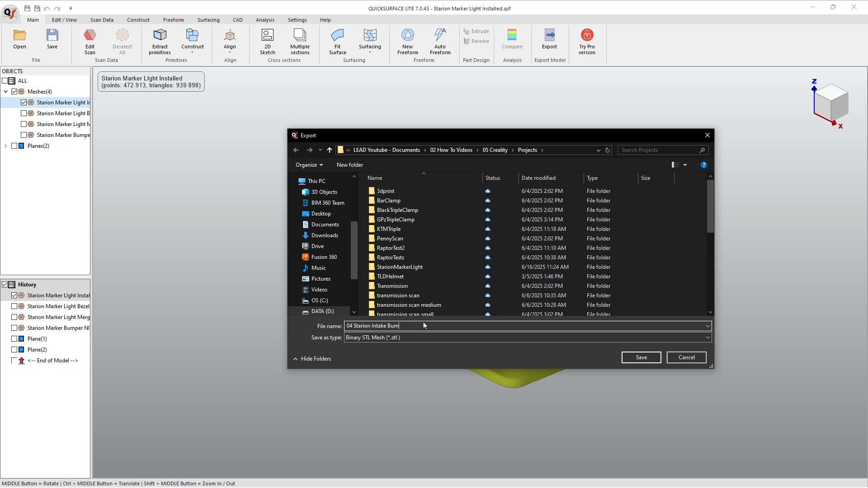
key("Return")
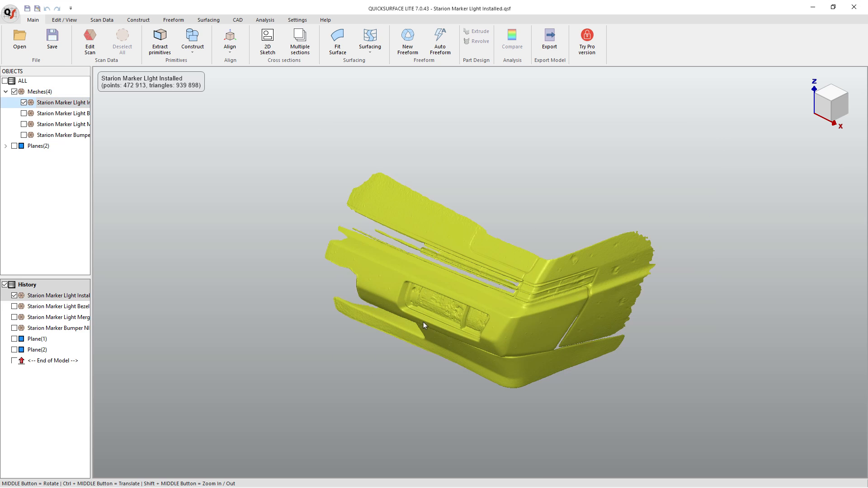
Step: Switch to Fusion and create a new design
left_click(347, 147)
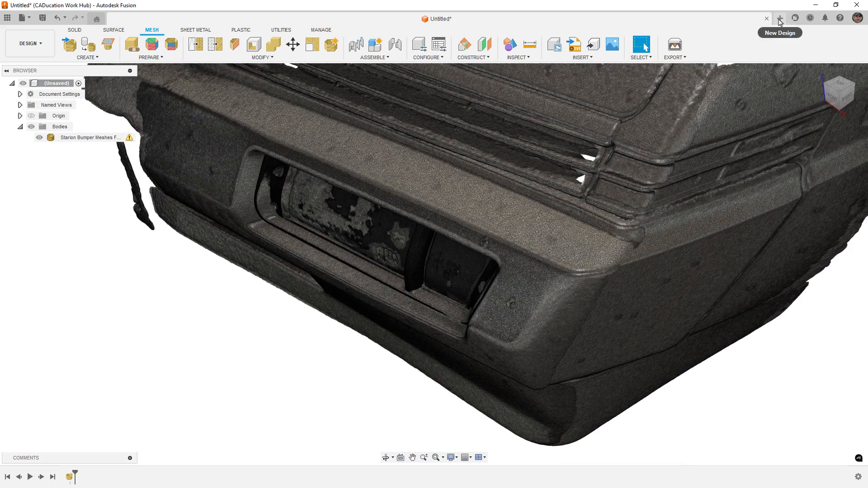
left_click(780, 19)
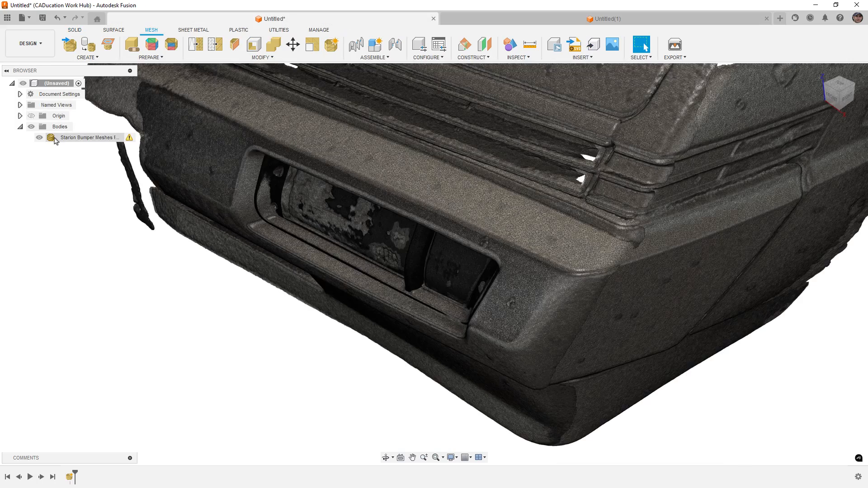
Step: Check the facet count of the Starion Bumper Meshes For Intake body, and close its design without saving
right_click(61, 138)
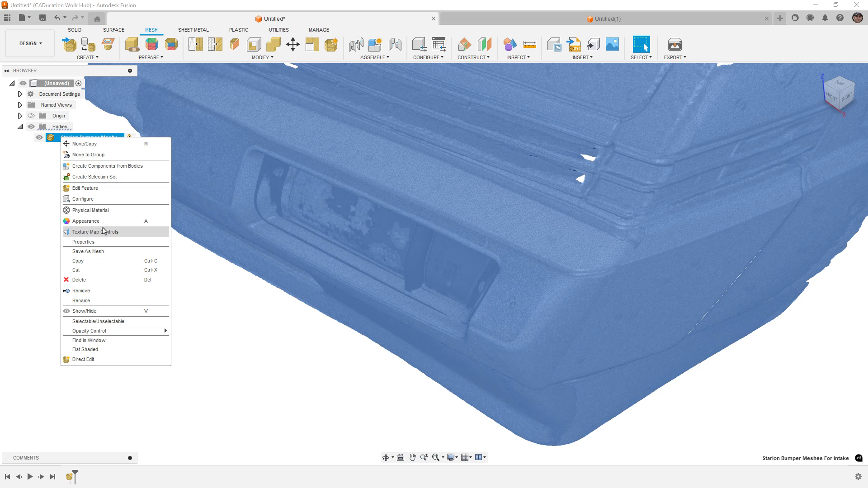
left_click(102, 251)
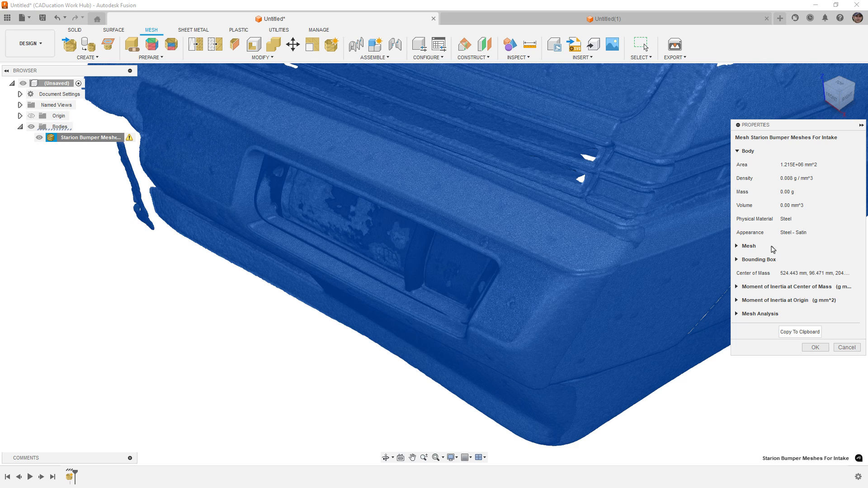
left_click(744, 247)
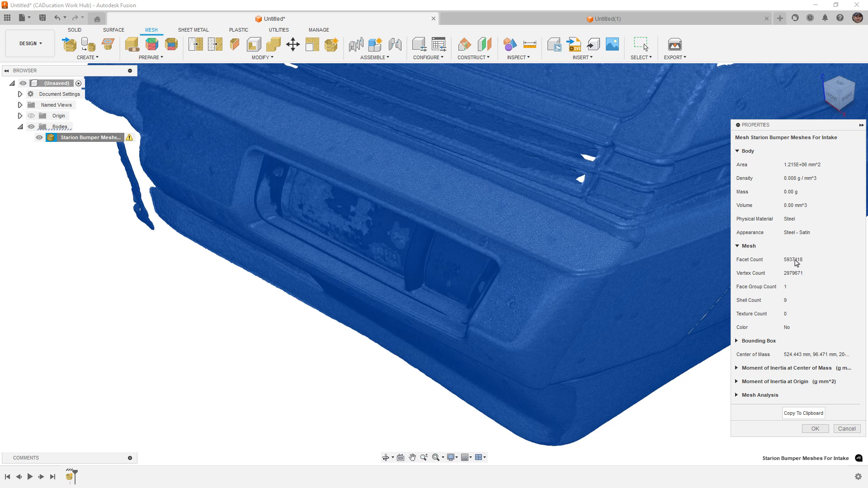
left_click(847, 429)
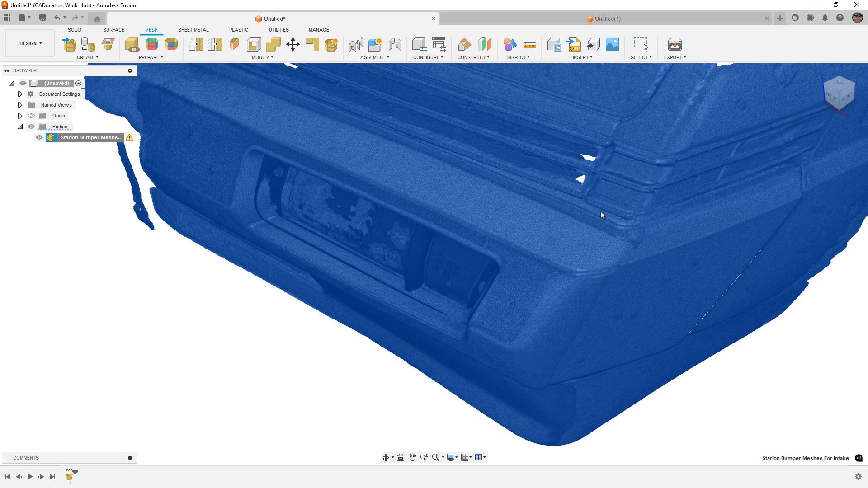
left_click(434, 19)
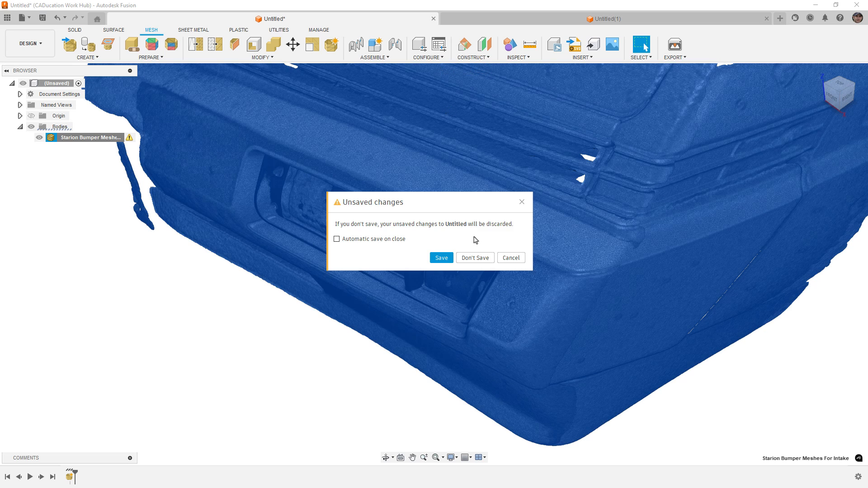
left_click(478, 258)
Step: Insert the mesh file 01 Starion Intake Bumper empty from the computer's Projects folder, using millimetres as the unit
left_click(147, 30)
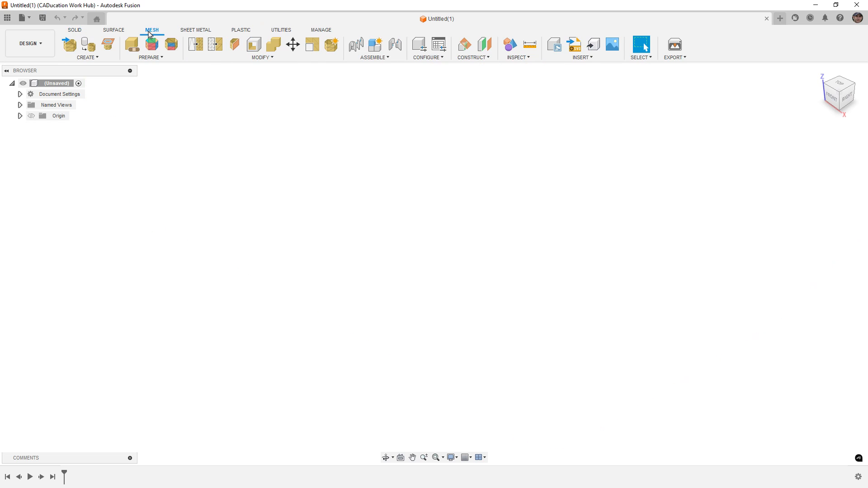
left_click(69, 44)
left_click(328, 340)
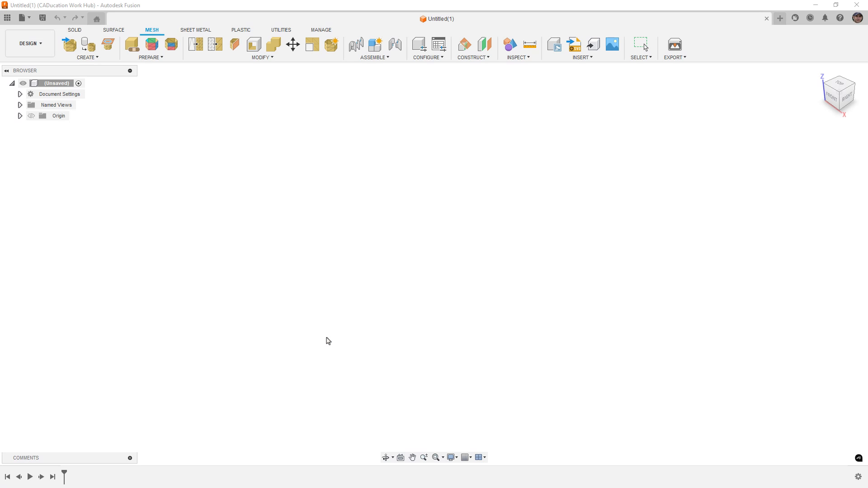
scroll(183, 163, "down", 2)
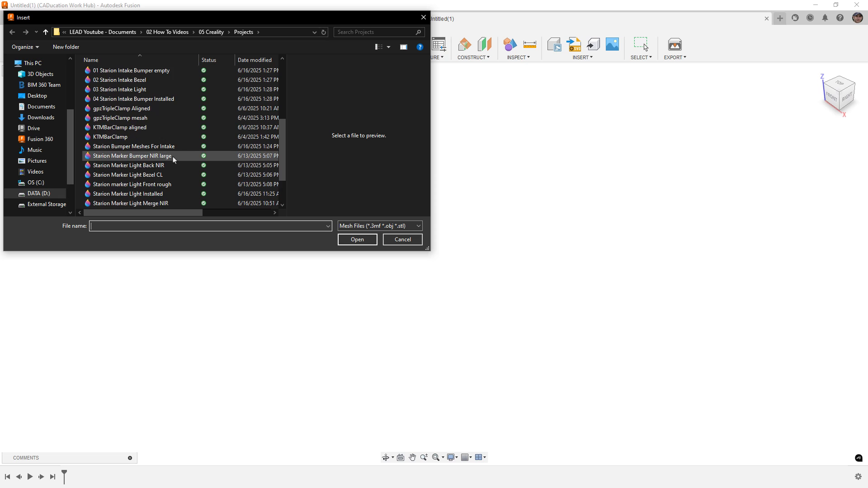
scroll(172, 153, "up", 2)
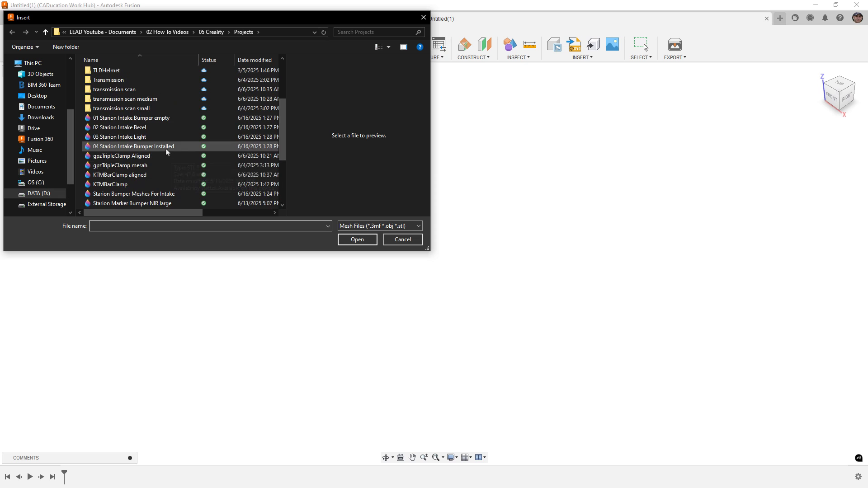
left_click(153, 119)
left_click(357, 240)
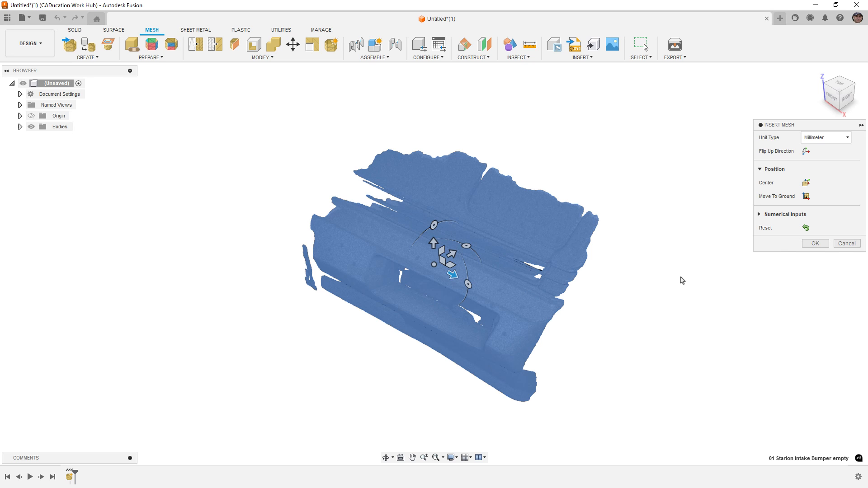
left_click(817, 244)
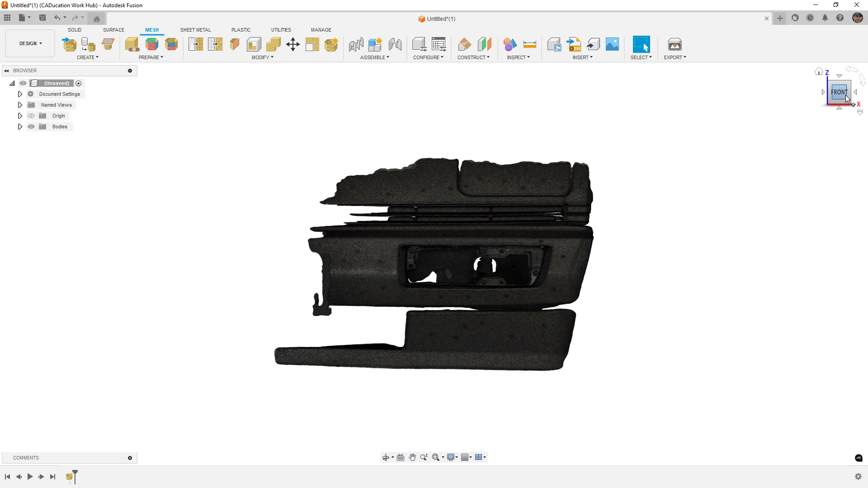
Step: View the inserted bumper from the front and right sides, and make the 01 Starion Intake Bumper empty body unselectable
left_click(857, 94)
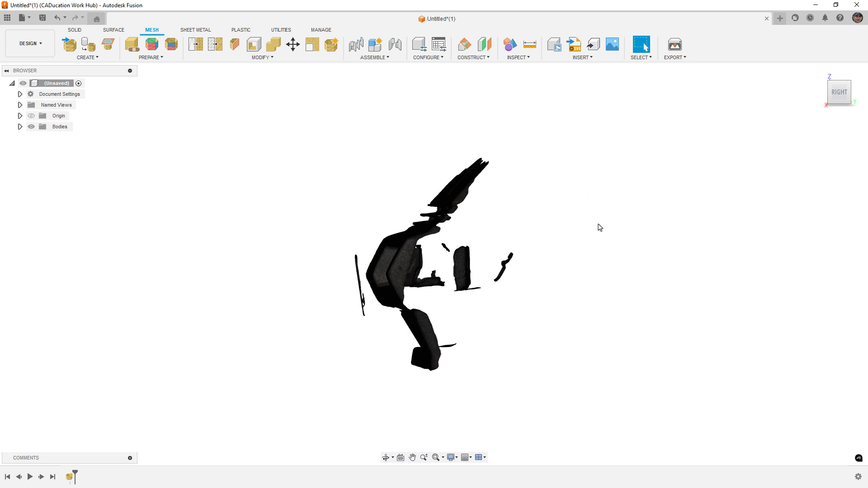
middle_click_drag(441, 270, 457, 233)
middle_click_drag(456, 233, 493, 265, "shift")
left_click(20, 126)
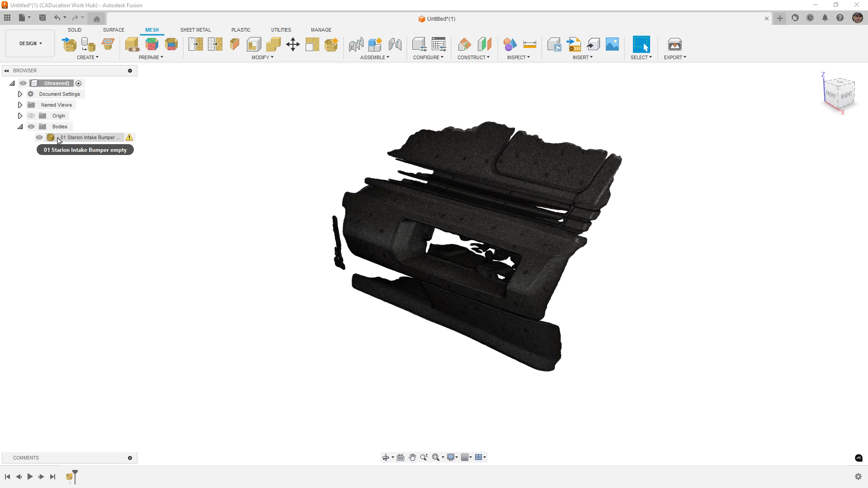
right_click(72, 137)
left_click(109, 323)
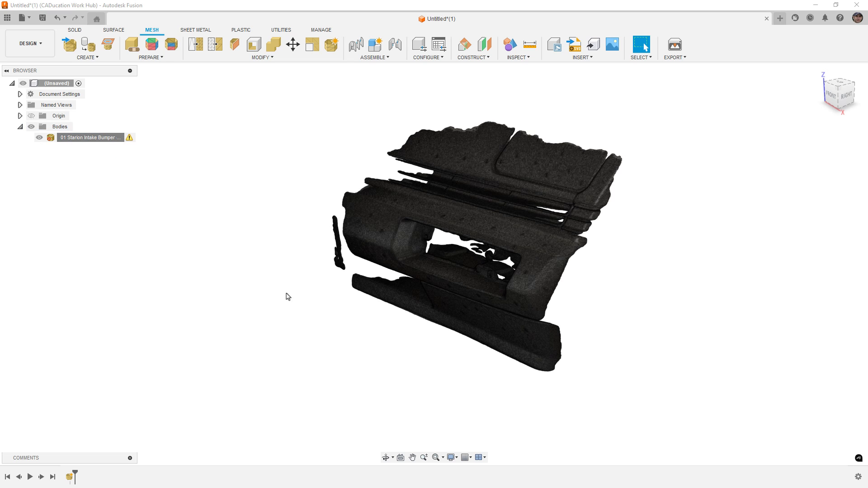
Step: Insert the mesh file 02 Starion Intake Bezel from the computer in millimetres, keeping its aligned position in the bumper opening
middle_click_drag(366, 271, 348, 269, "shift")
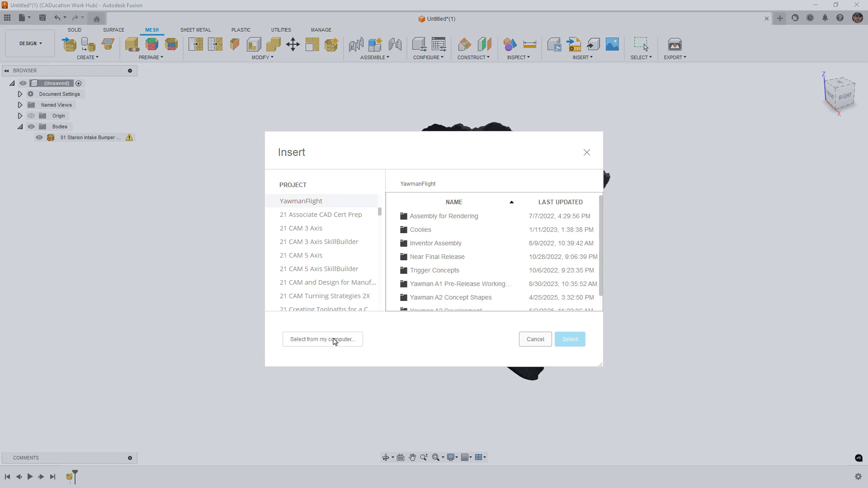
left_click(334, 337)
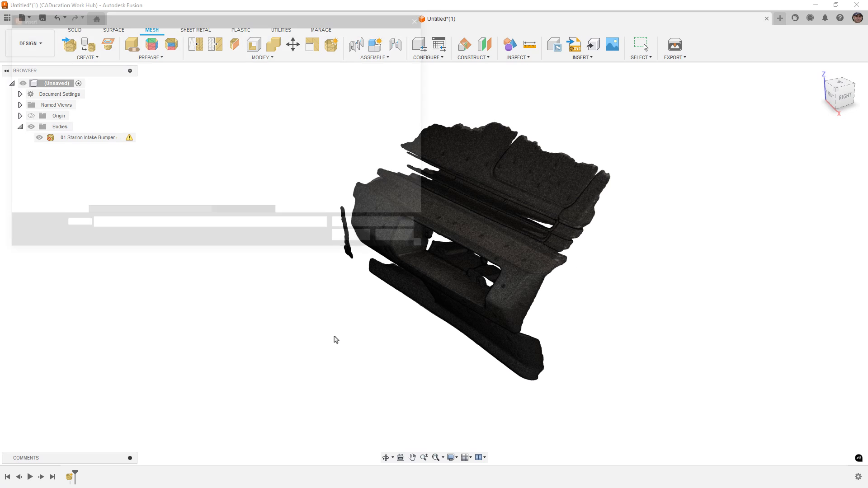
scroll(171, 181, "down", 2)
left_click(163, 175)
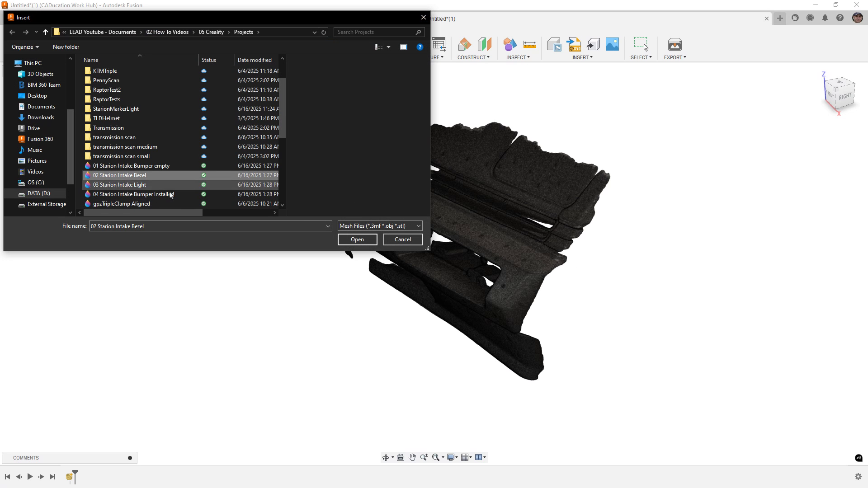
left_click(357, 239)
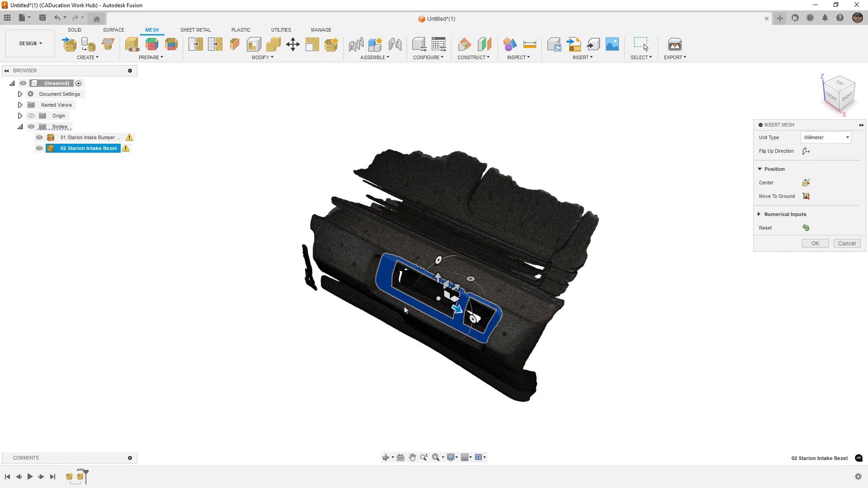
scroll(435, 333, "up", 6)
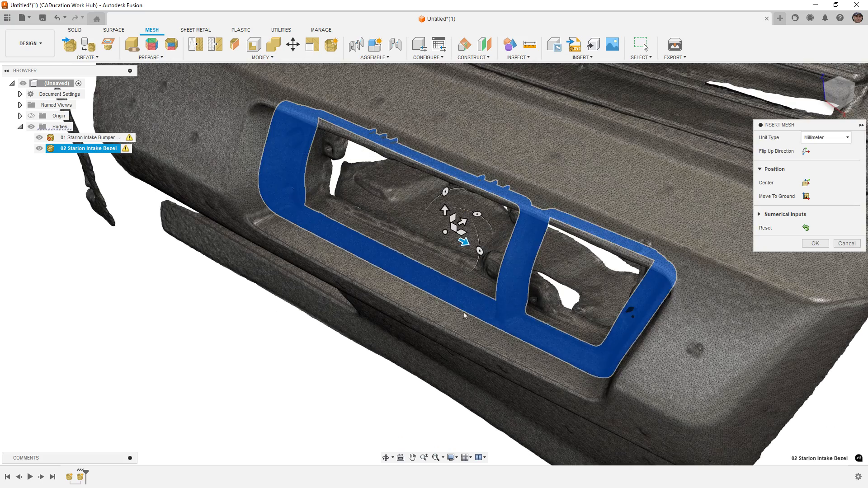
mouse_move(463, 312)
middle_mouse_down("shift")
mouse_move(465, 264)
mouse_move(467, 296)
middle_mouse_up("shift")
key("Return")
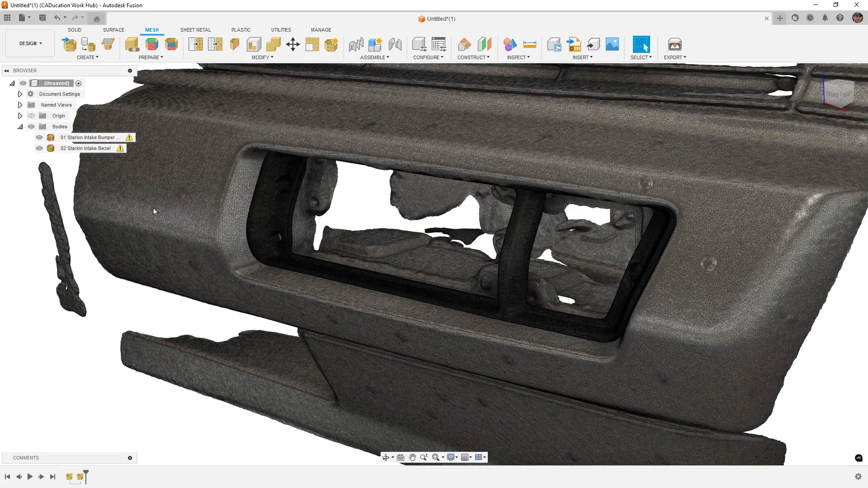
Step: Make the 02 Starion Intake Bezel mesh body unselectable
right_click(62, 150)
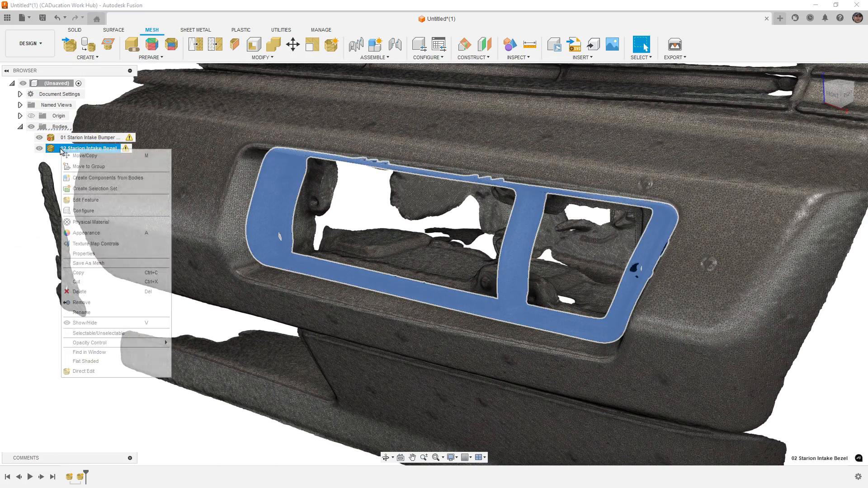
left_click(116, 333)
scroll(303, 314, "down", 3)
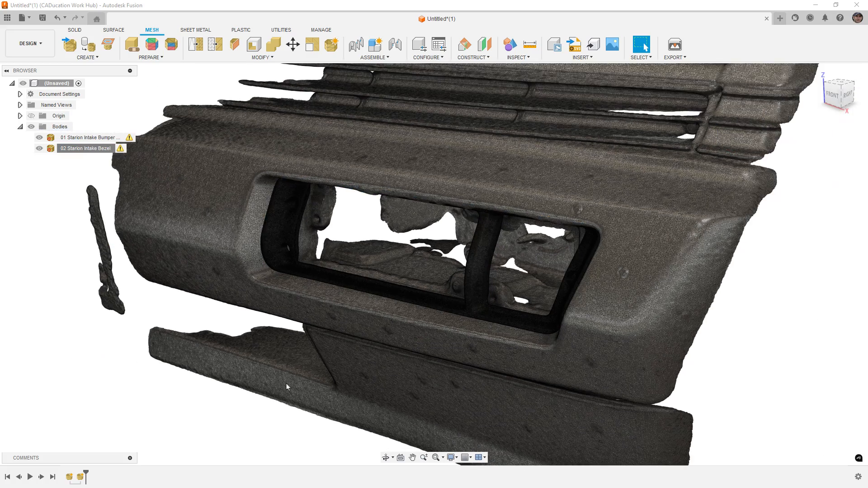
Step: Check the facet and vertex counts in the mesh properties of the 02 Starion Intake Bezel body
scroll(385, 331, "down", 2)
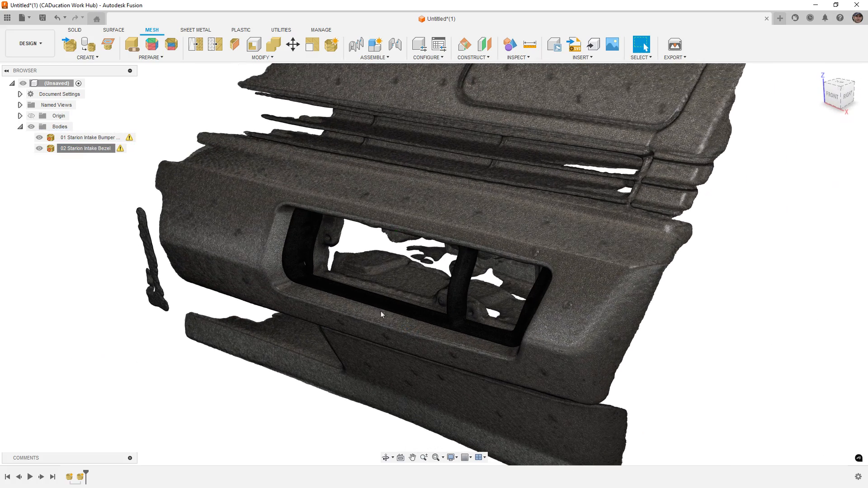
right_click(75, 150)
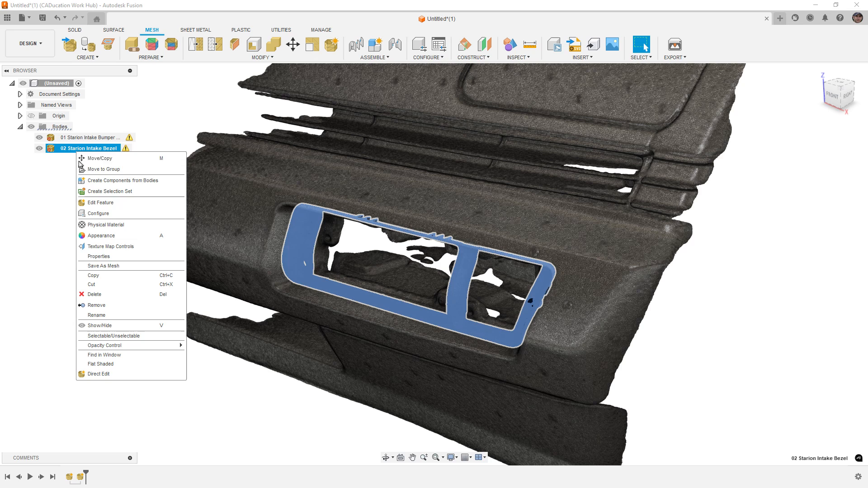
left_click(106, 258)
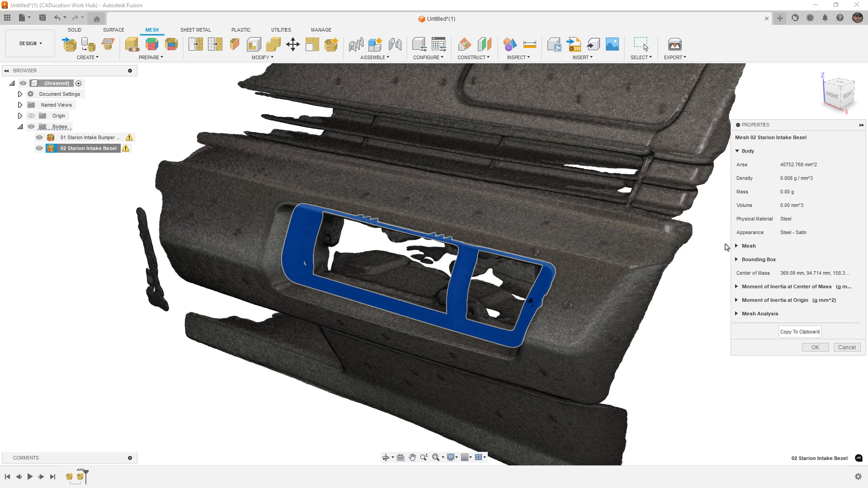
left_click(737, 247)
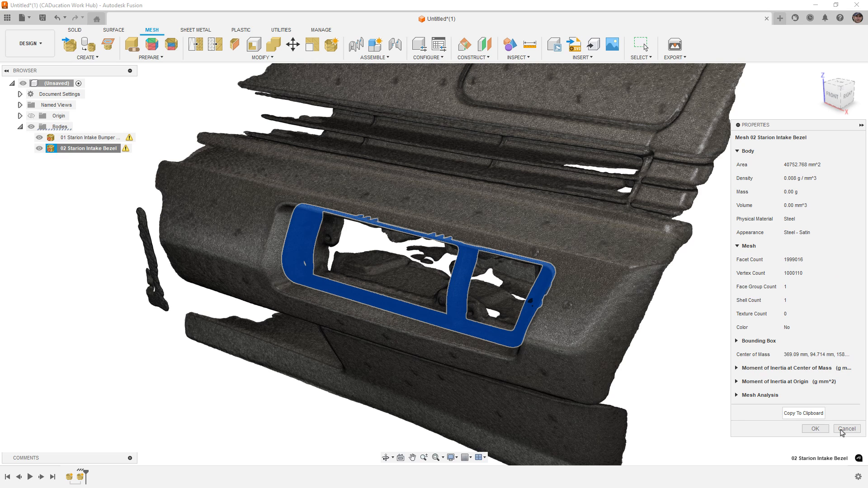
left_click(817, 431)
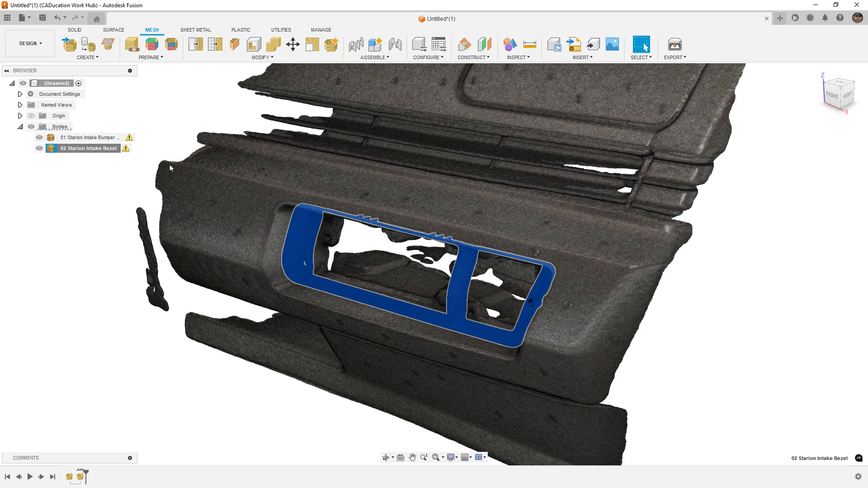
left_click(113, 184)
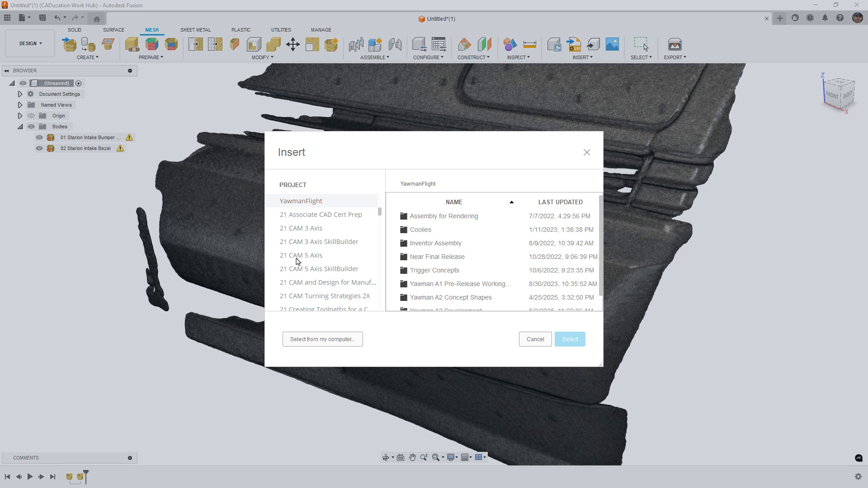
Step: Insert the mesh file 03 Starion Intake Light from the computer's Projects folder and make its body unselectable
left_click(342, 339)
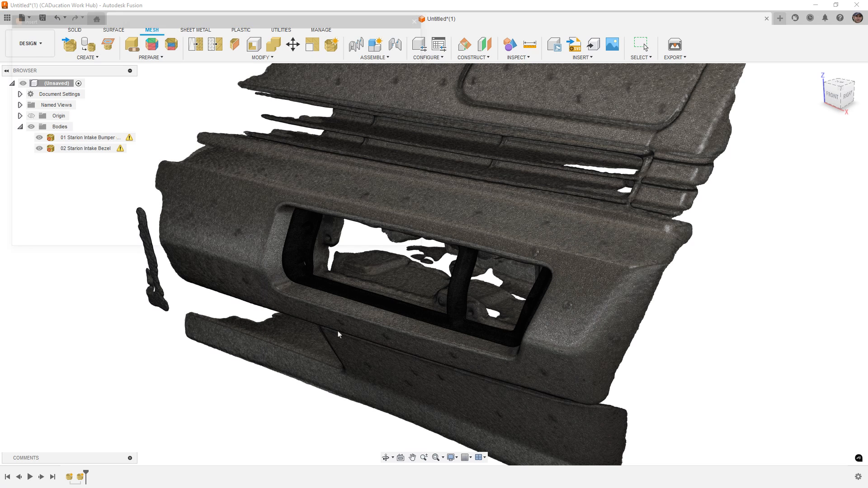
scroll(136, 175, "down", 2)
left_click(127, 185)
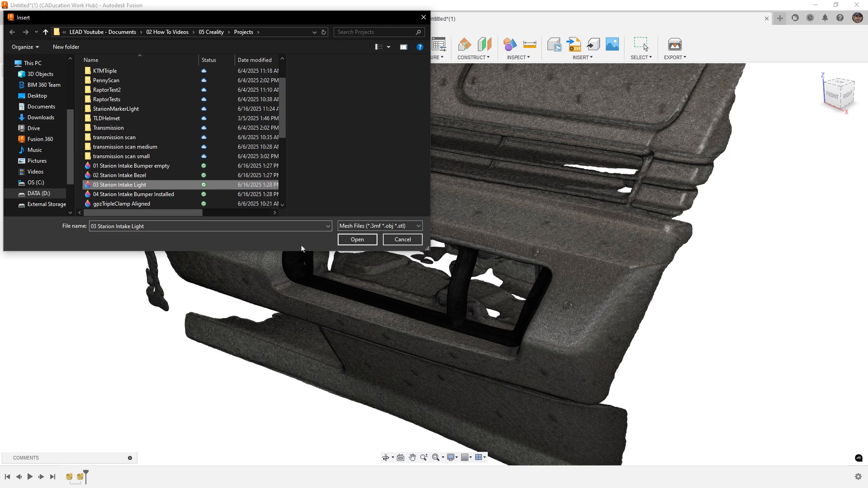
left_click(357, 239)
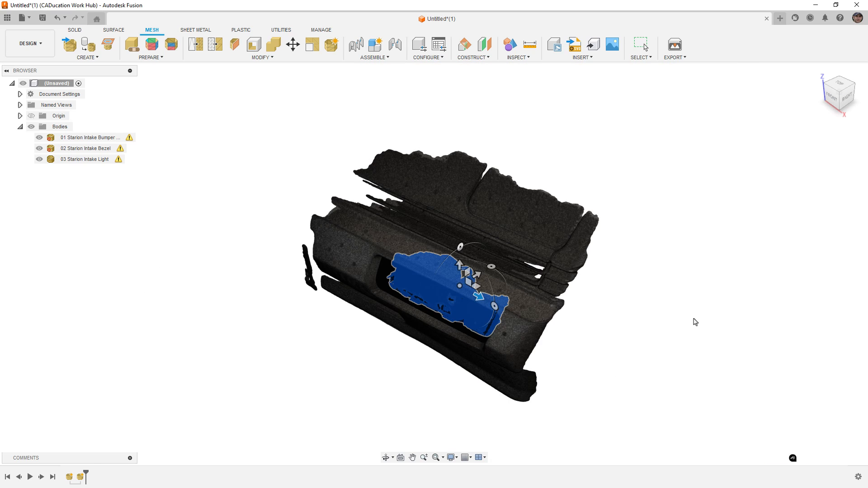
left_click(816, 244)
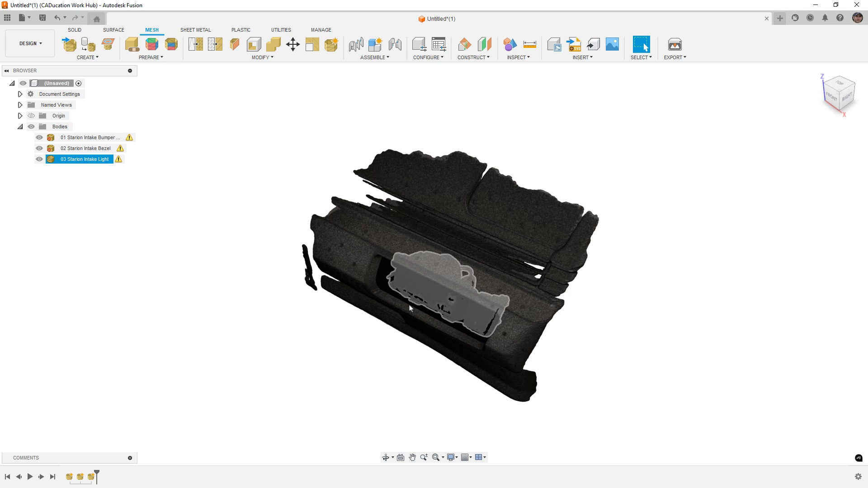
right_click(84, 161)
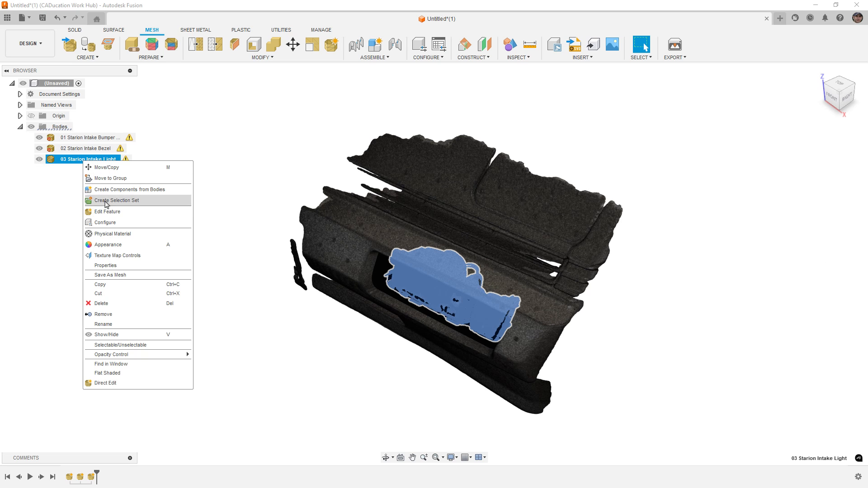
left_click(121, 345)
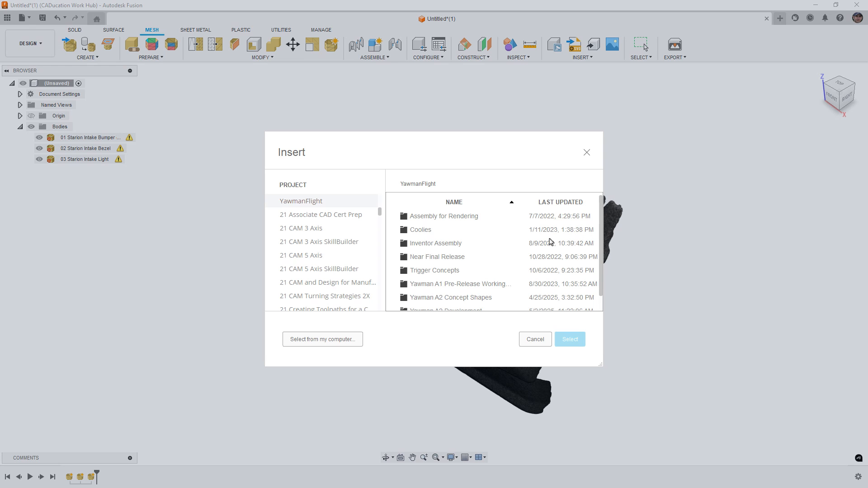
Step: Insert the mesh file 04 Starion Intake Bumper Installed from the computer in millimetres and make its body unselectable
scroll(551, 242, "down", 1)
left_click(340, 339)
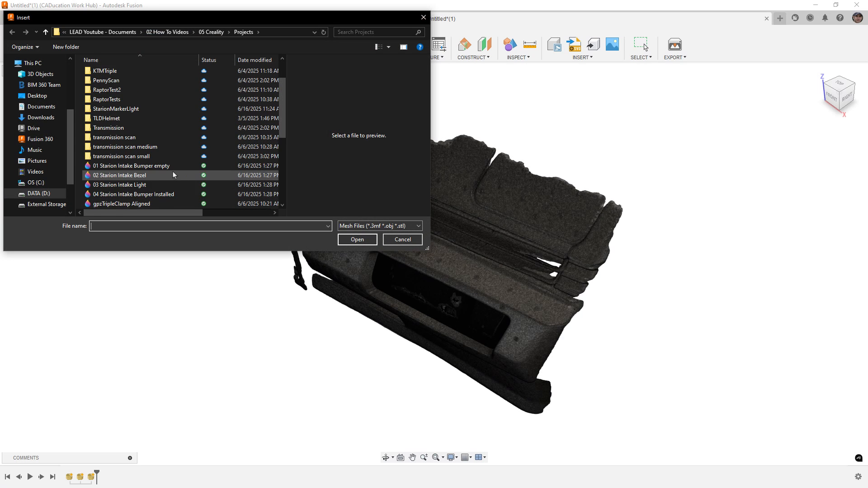
scroll(173, 175, "down", 2)
left_click(149, 146)
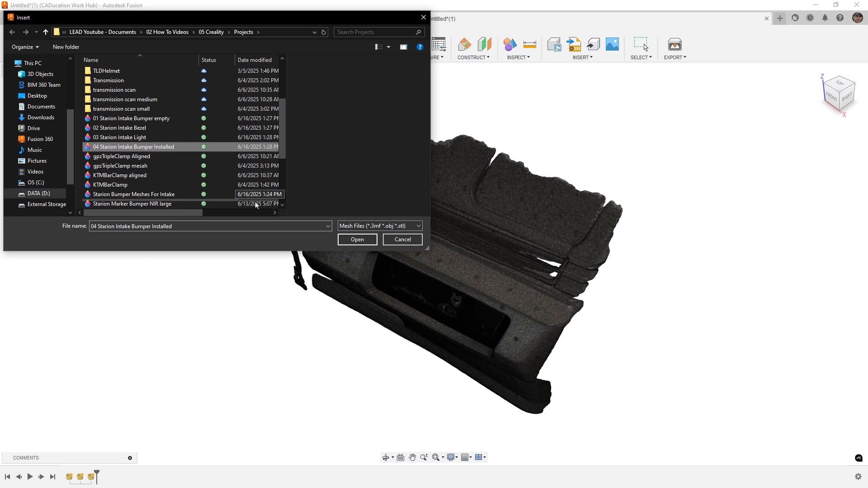
left_click(357, 239)
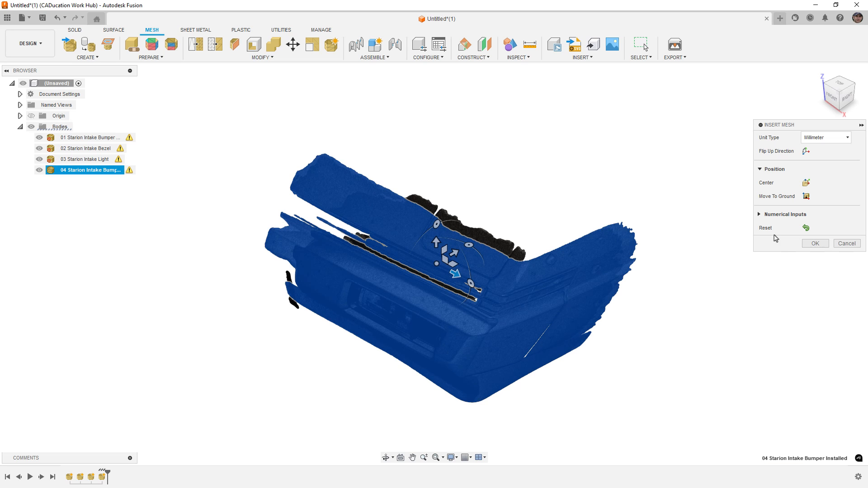
left_click(815, 243)
right_click(85, 172)
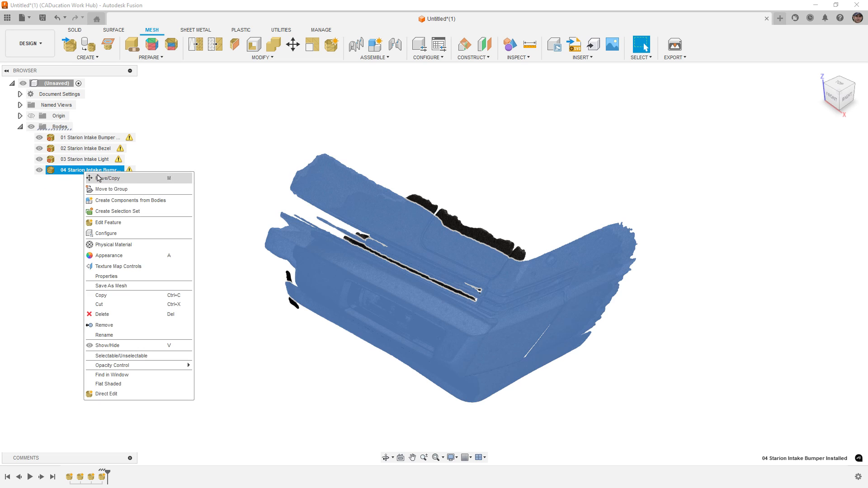
left_click(135, 356)
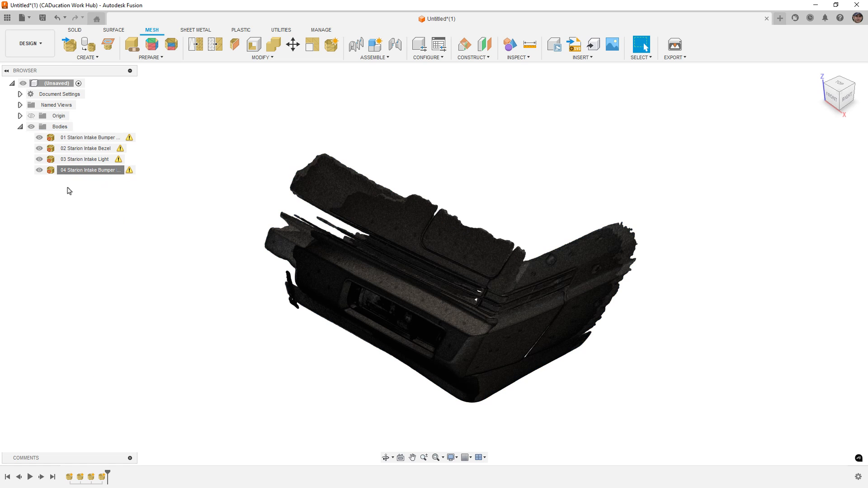
Step: Hide the 04 Starion Intake Bumper Installed and 03 Starion Intake Light bodies, leaving the empty bumper and bezel displayed
left_click(40, 170)
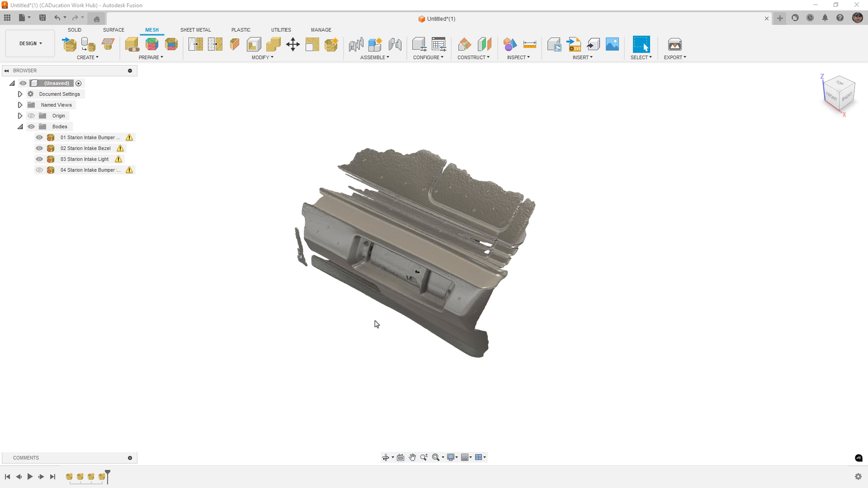
middle_click_drag(435, 334, 448, 306, "shift")
scroll(440, 256, "up", 5)
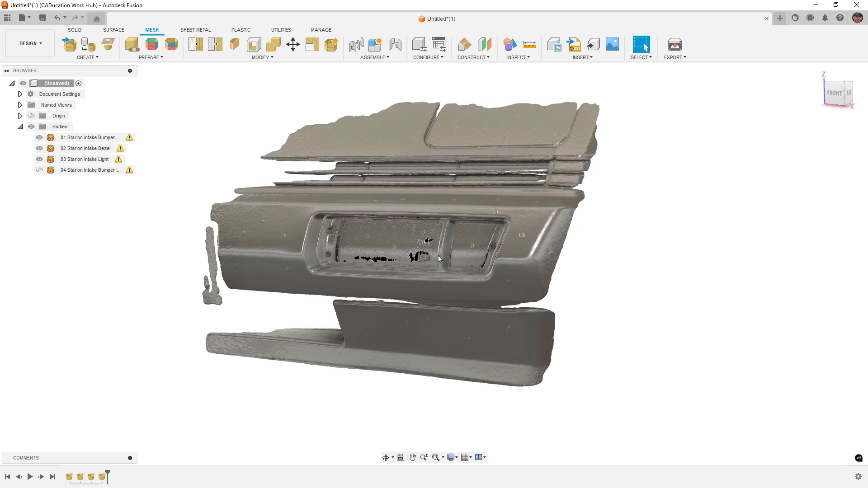
scroll(438, 258, "up", 2)
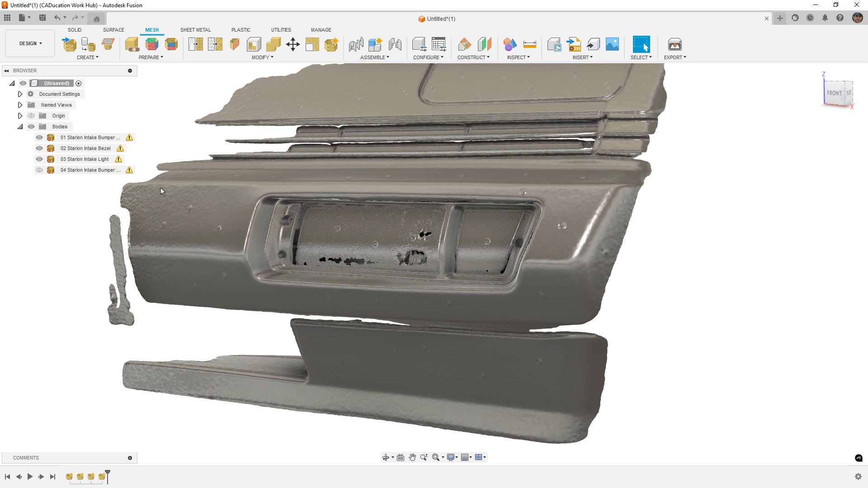
left_click(39, 159)
middle_click_drag(364, 230, 252, 202, "shift")
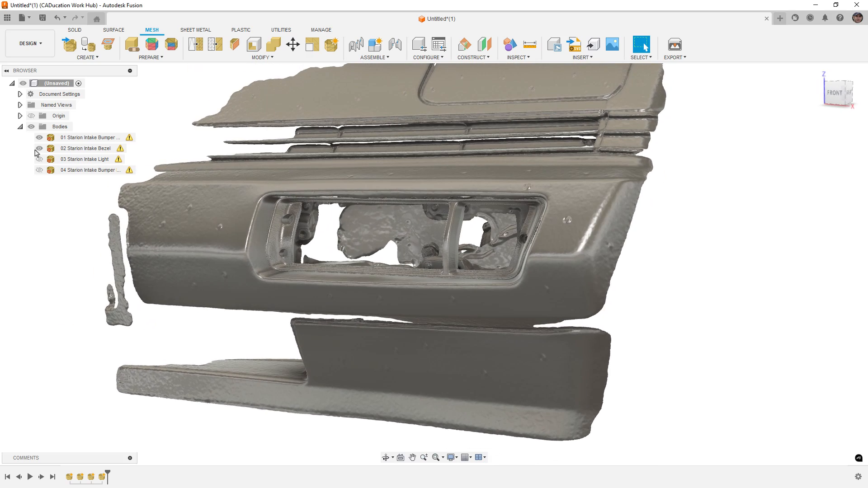
Step: Compare the bumper opening with and without the bezel, and with the 04 Starion Intake Bumper Installed scan temporarily shown
left_click(41, 149)
left_click(40, 148)
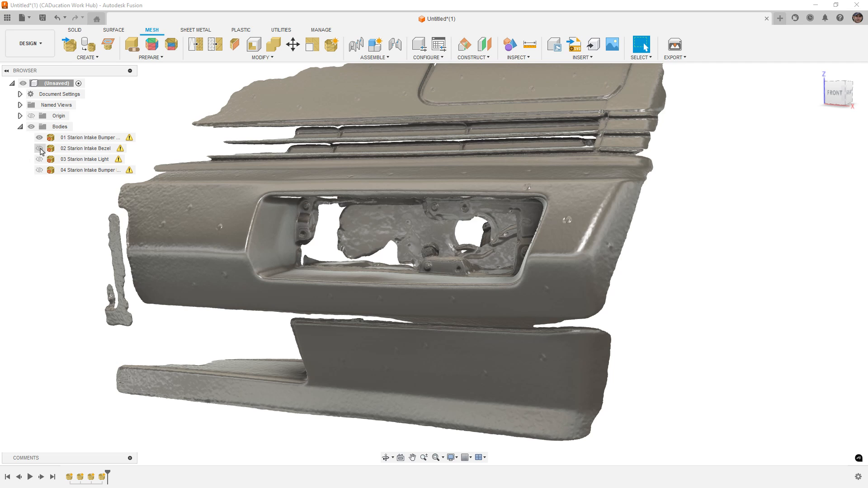
left_click(40, 149)
left_click(40, 149)
left_click(39, 148)
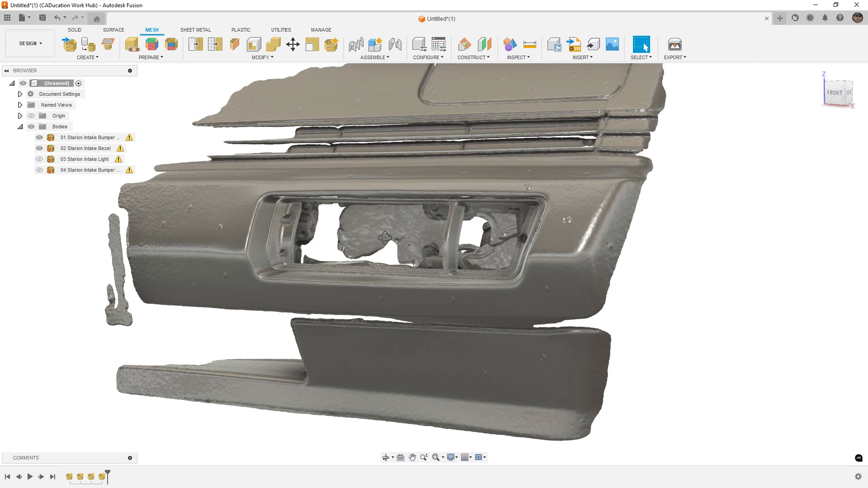
mouse_move(385, 238)
middle_mouse_down("shift")
mouse_move(434, 194)
mouse_move(402, 230)
mouse_move(373, 239)
mouse_move(382, 246)
middle_mouse_up("shift")
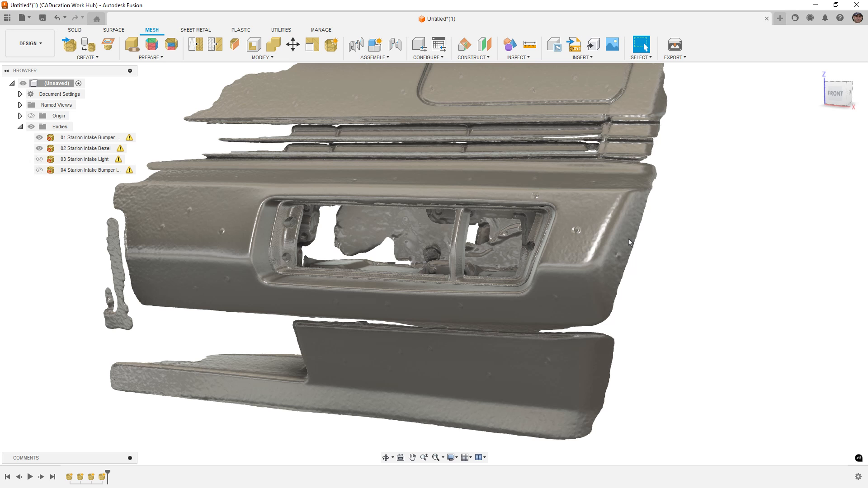
left_click(39, 170)
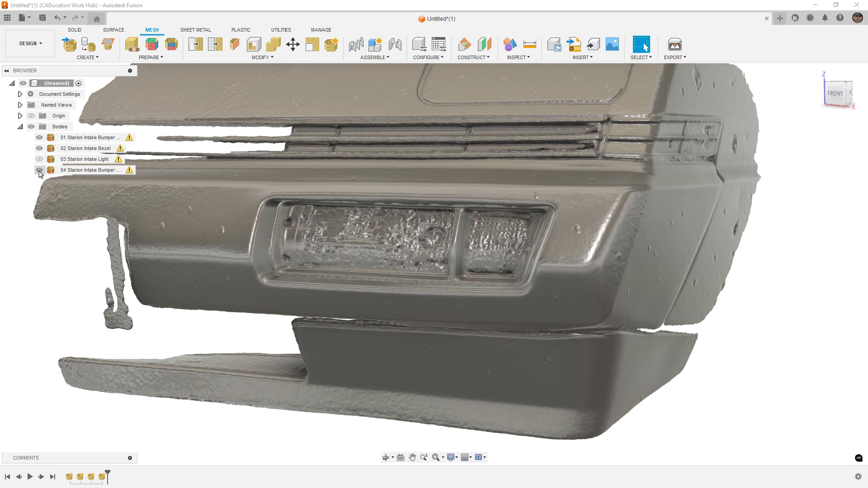
left_click(39, 171)
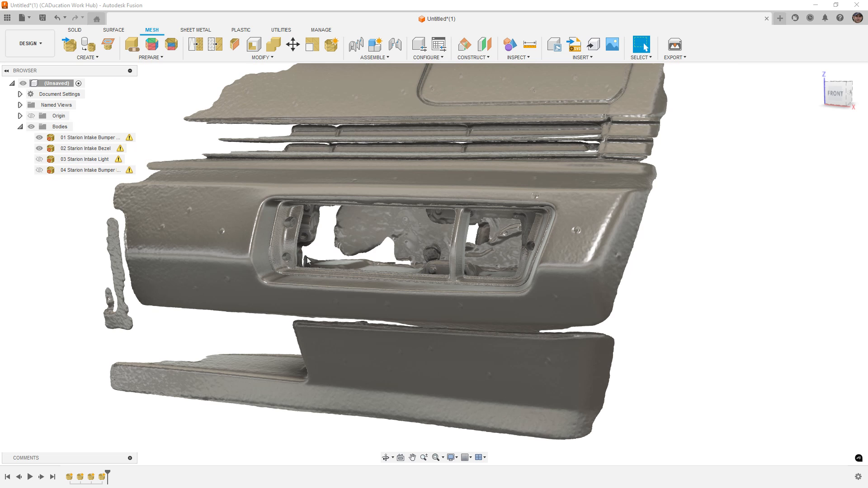
Step: Remesh the 02 Starion Intake Bezel as Adaptive with density 0.25 and shape preservation 0.50, preserving sharp edges and boundaries
left_click(91, 148)
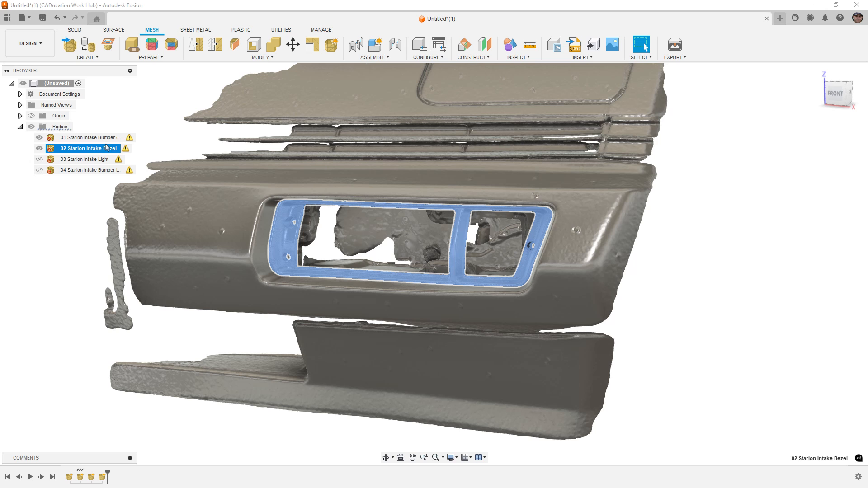
left_click(260, 57)
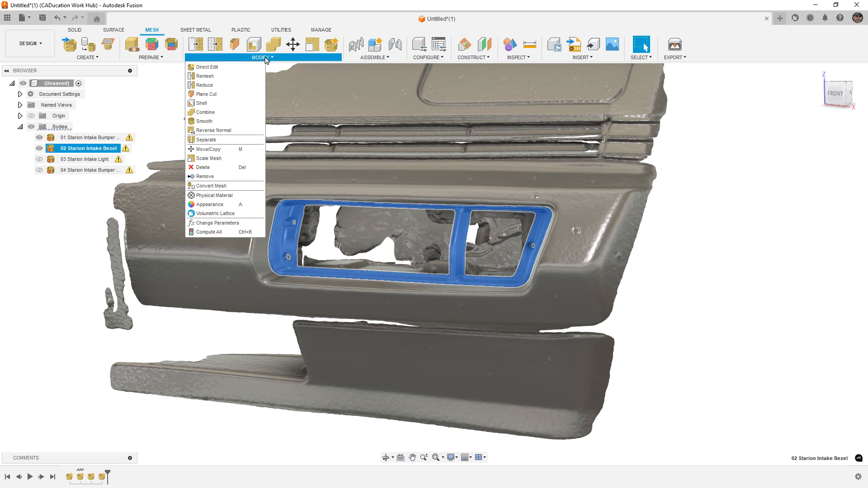
left_click(219, 76)
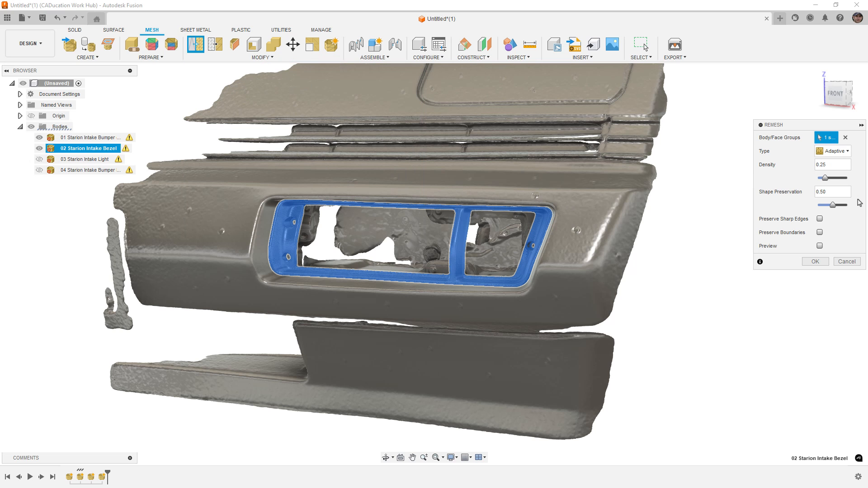
left_click(819, 219)
left_click(819, 233)
left_click(818, 262)
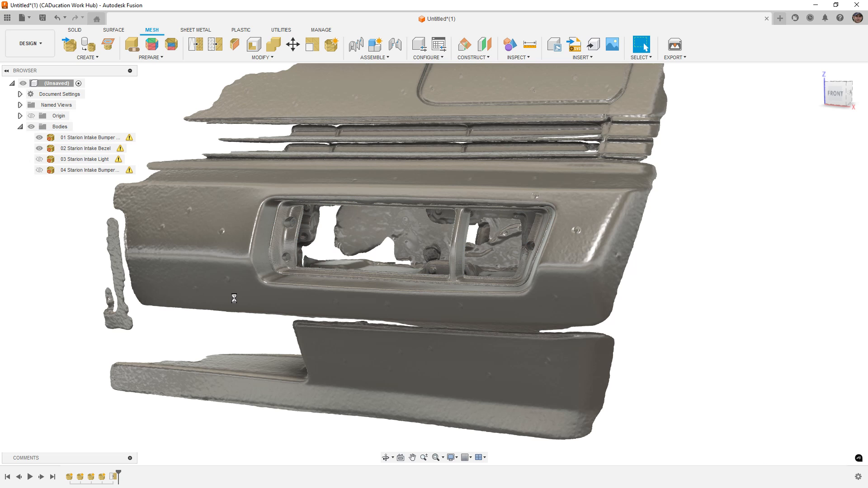
Step: Hide the 01 Starion Intake Bumper empty body and check the remeshed bezel's facet and vertex counts in its mesh properties
left_click(86, 148)
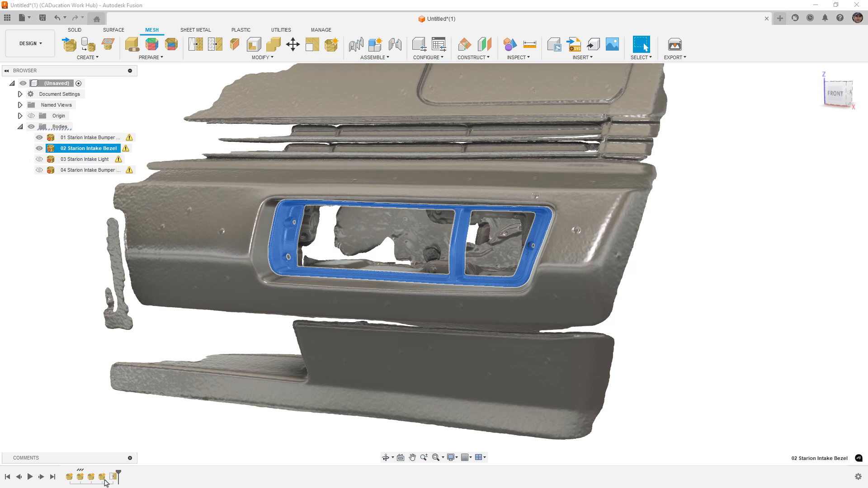
left_click(40, 138)
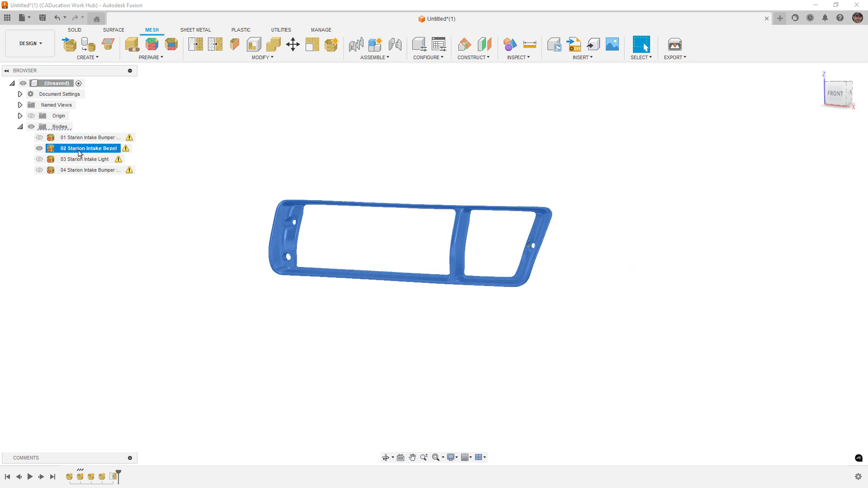
right_click(91, 152)
left_click(140, 259)
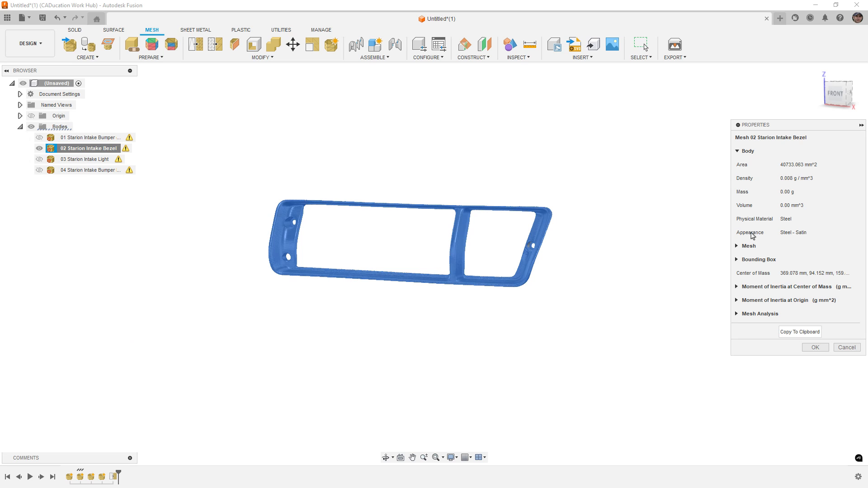
left_click(737, 247)
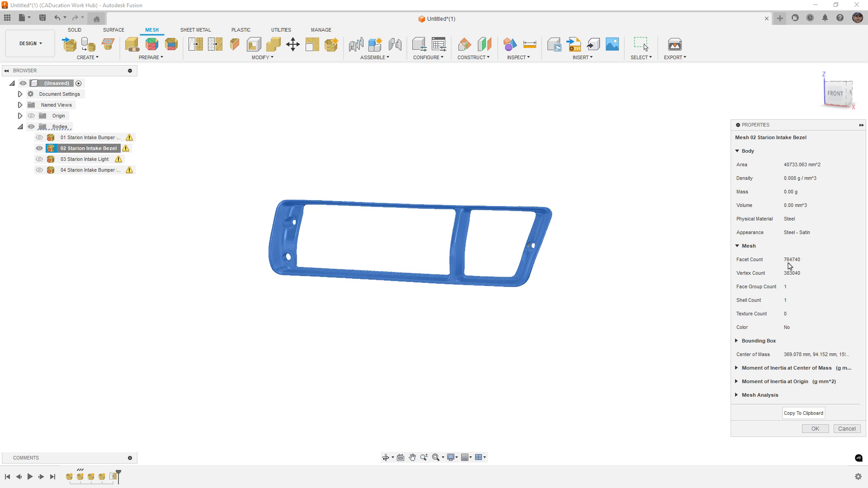
left_click(815, 429)
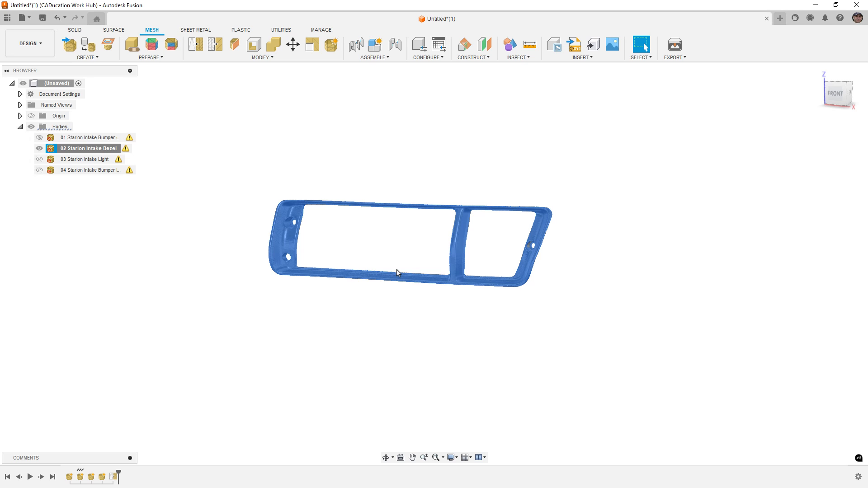
Step: Examine the remeshed 02 Starion Intake Bezel's surface, corners and screw holes for retained detail
left_click(399, 269)
scroll(406, 266, "up", 3)
scroll(583, 263, "up", 10)
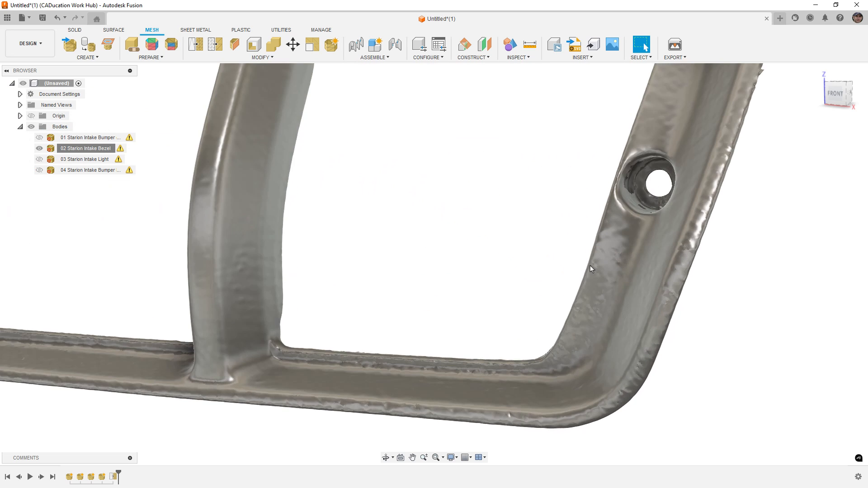
middle_click_drag(590, 265, 536, 317, "shift")
middle_click_drag(475, 315, 217, 88, "shift")
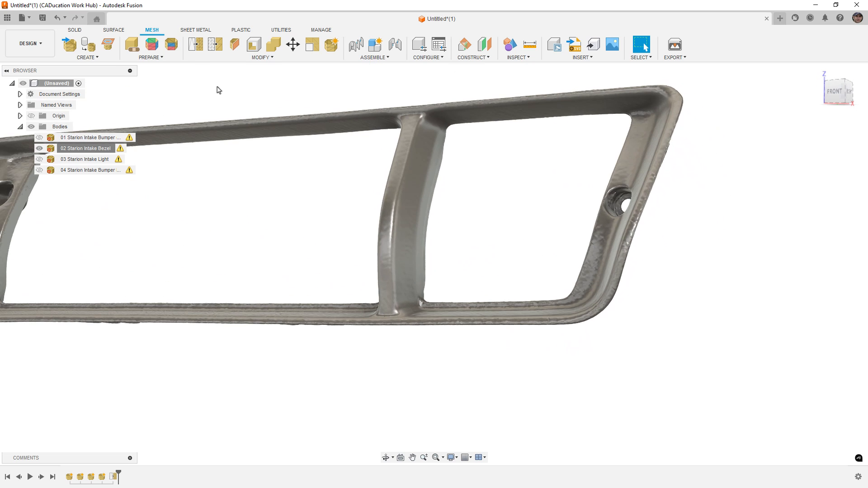
left_click(254, 58)
scroll(717, 237, "down", 3)
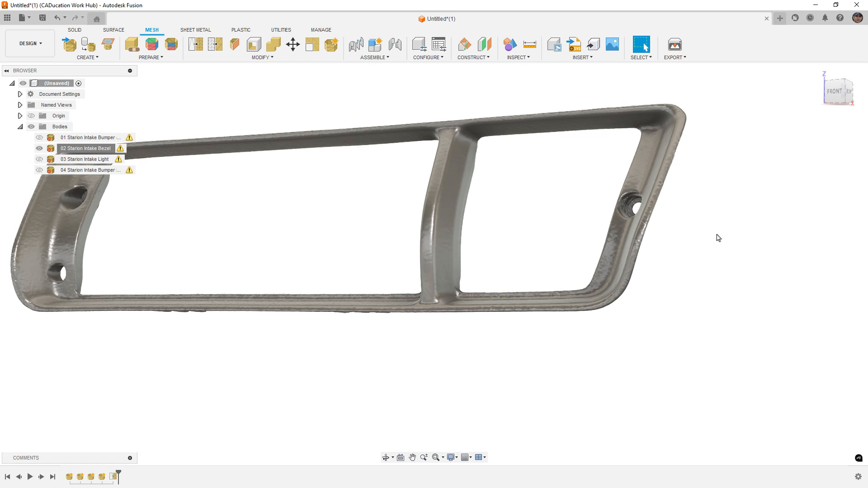
scroll(718, 237, "down", 2)
middle_click_drag(444, 236, 480, 254)
middle_click_drag(479, 253, 478, 255, "shift")
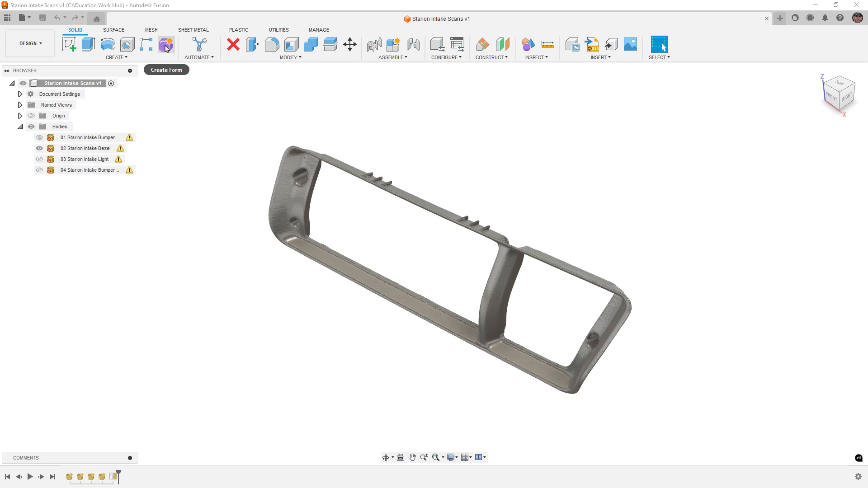
Step: Start a new form and display the 01 Starion Intake Bumper empty body in place of the 02 Starion Intake Bezel
left_click(166, 44)
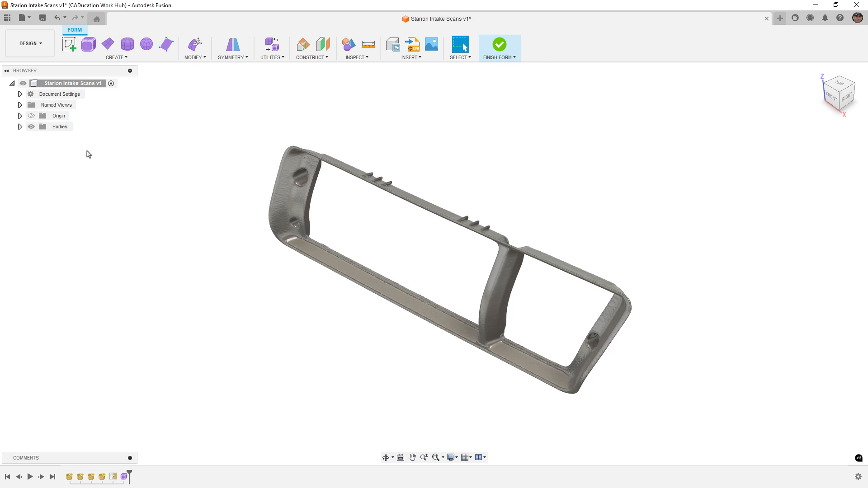
left_click(20, 127)
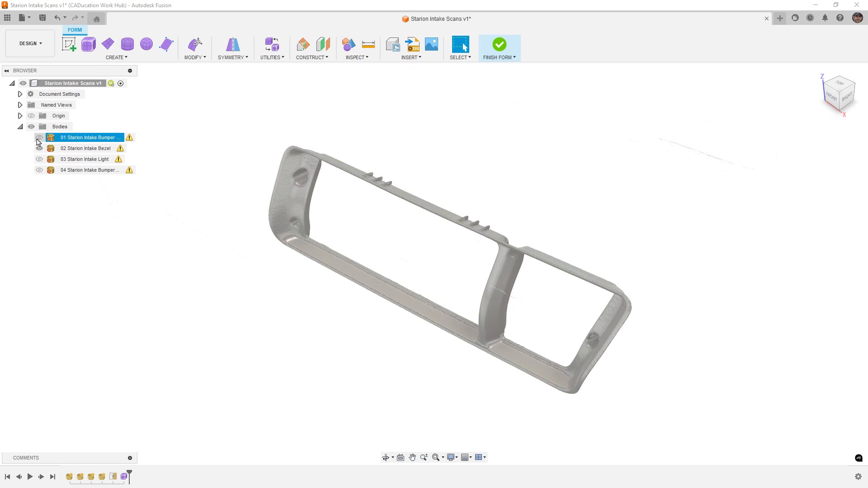
left_click(39, 148)
left_click(39, 147)
left_click(39, 137)
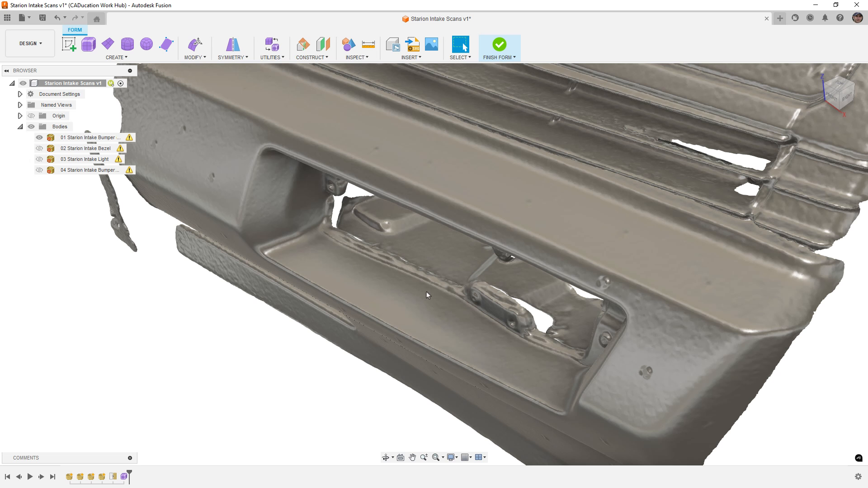
middle_click_drag(427, 292, 460, 257, "shift")
scroll(292, 251, "up", 1)
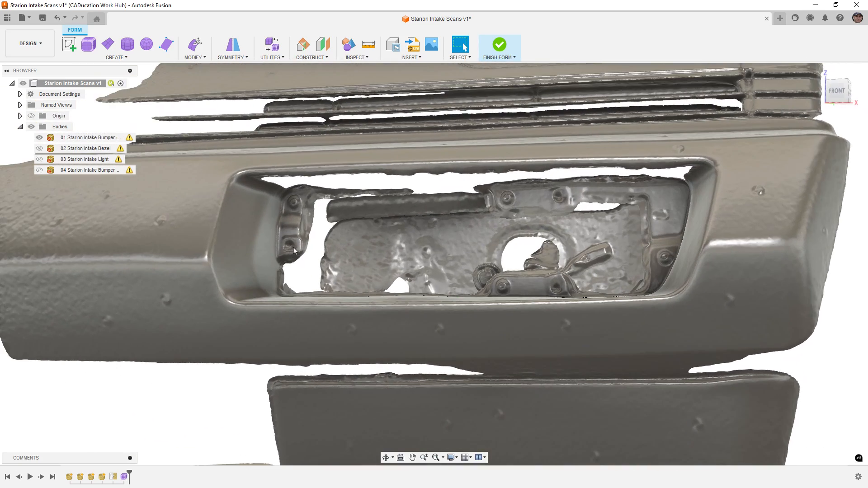
scroll(293, 251, "up", 1)
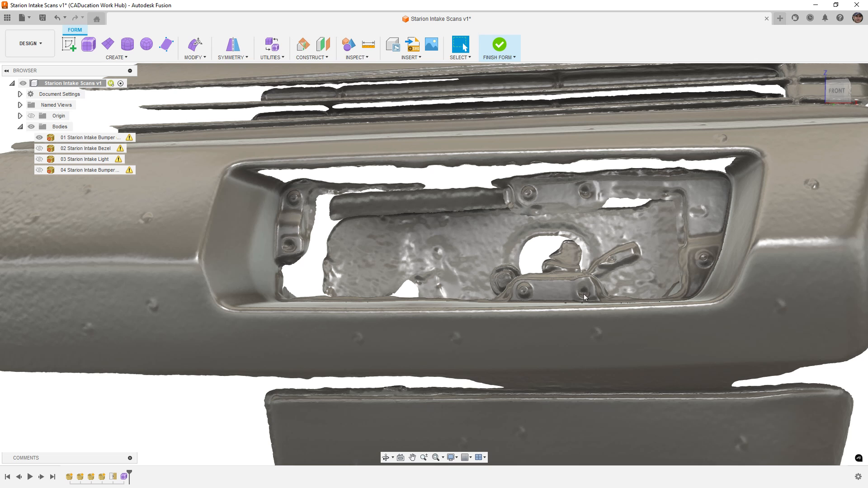
middle_click_drag(586, 297, 206, 198, "shift")
Step: Show only the 03 Starion Intake Light body and examine the mounting points on the back of its housing
left_click(40, 138)
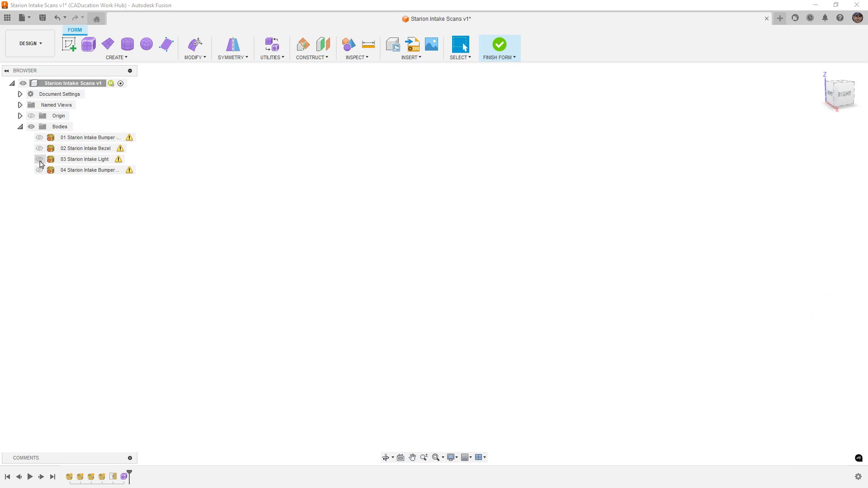
left_click(40, 159)
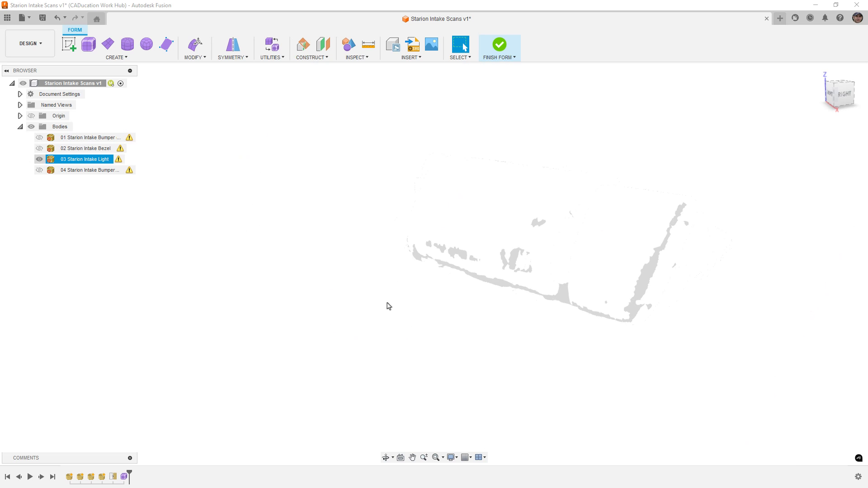
left_click(709, 300)
mouse_move(718, 267)
middle_mouse_down("shift")
mouse_move(689, 265)
mouse_move(481, 172)
middle_mouse_up("shift")
scroll(495, 178, "up", 3)
scroll(490, 176, "up", 3)
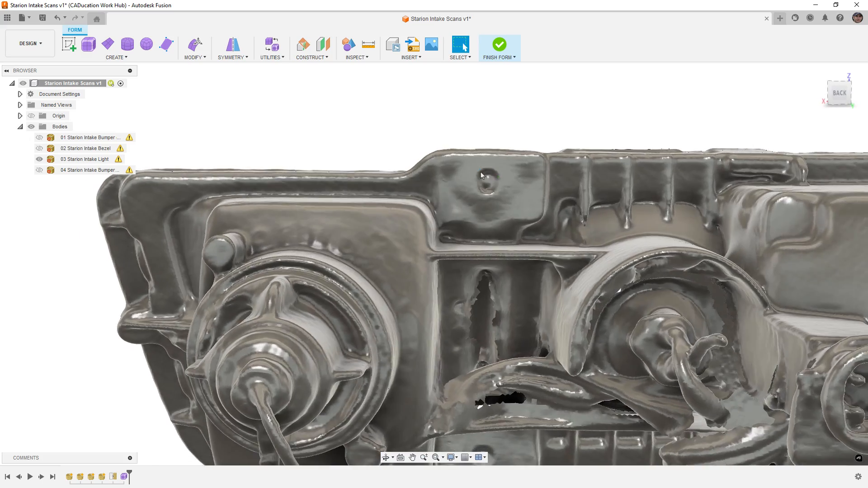
scroll(481, 173, "down", 1)
middle_click_drag(510, 232, 555, 312, "shift")
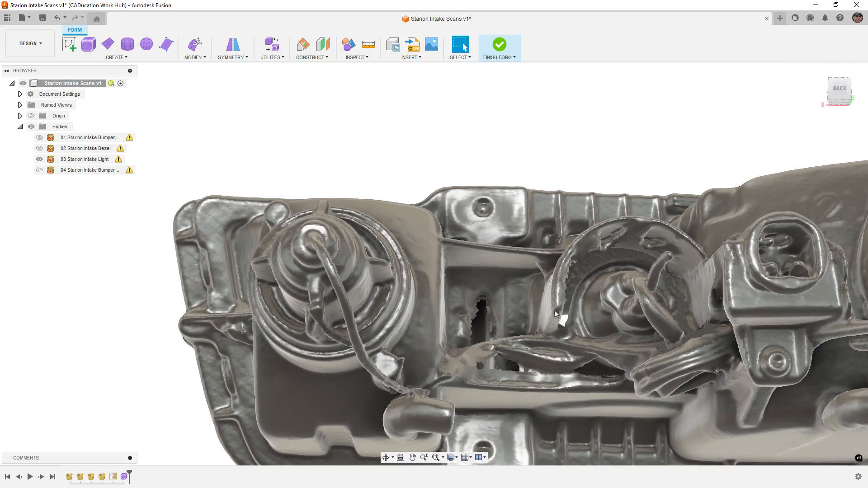
scroll(555, 312, "down", 1)
middle_click_drag(480, 445, 421, 313)
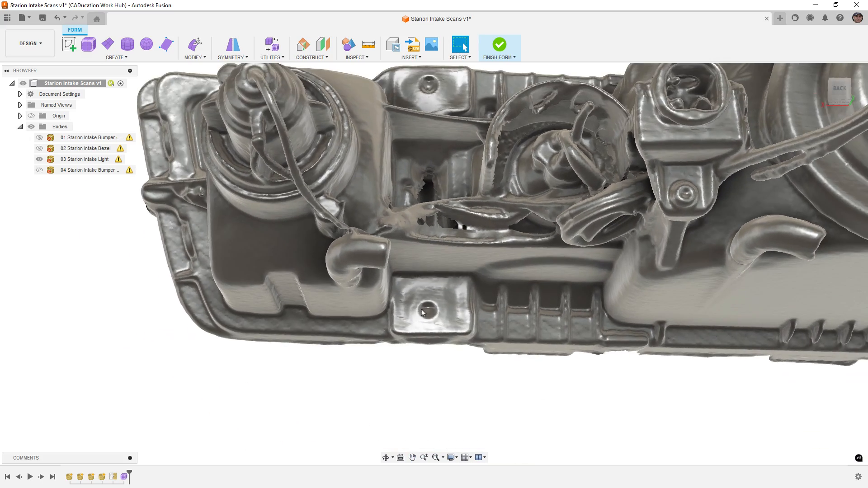
scroll(673, 289, "down", 4)
middle_click_drag(615, 319, 583, 330)
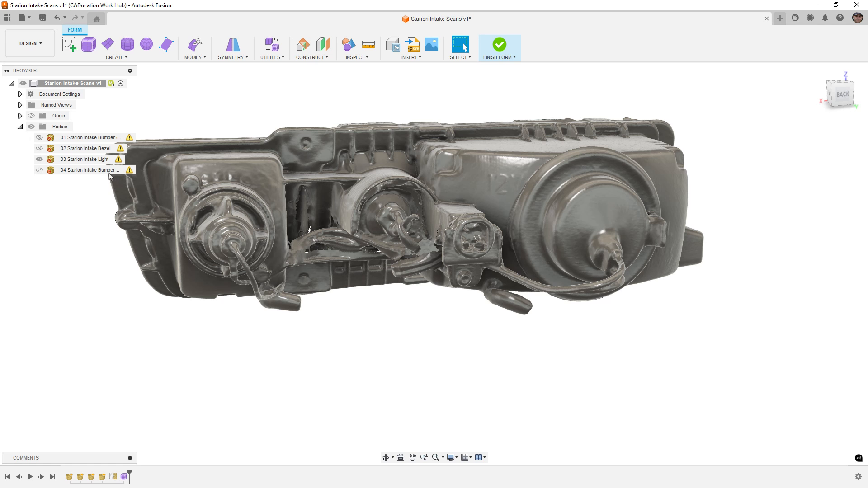
Step: Show the 02 Starion Intake Bezel in place of the light and examine the screw bosses on its back
left_click(39, 159)
left_click(39, 148)
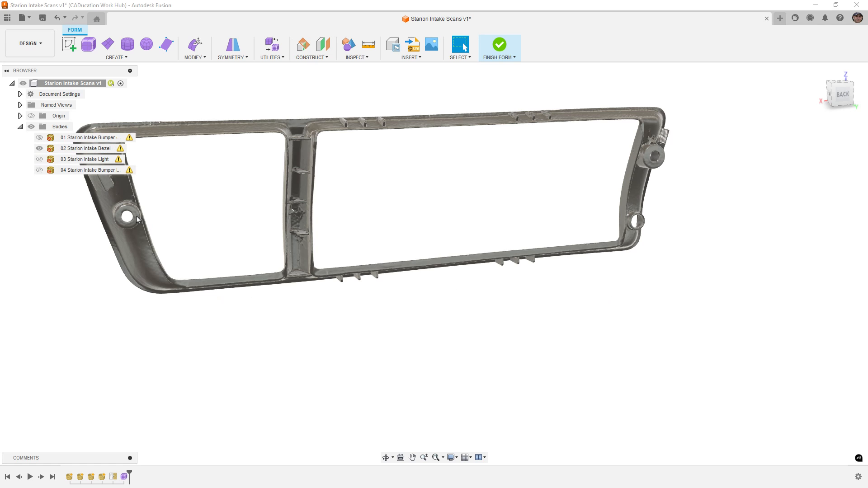
middle_click_drag(331, 218, 261, 226, "shift")
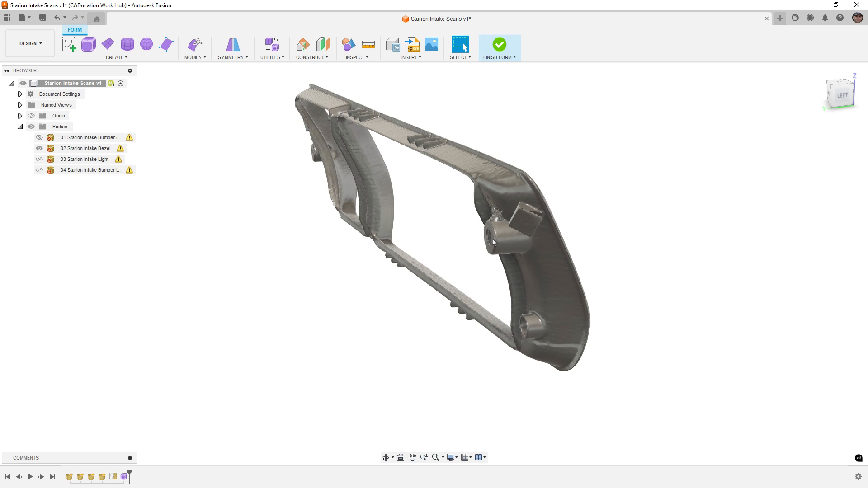
middle_click_drag(493, 242, 595, 236, "shift")
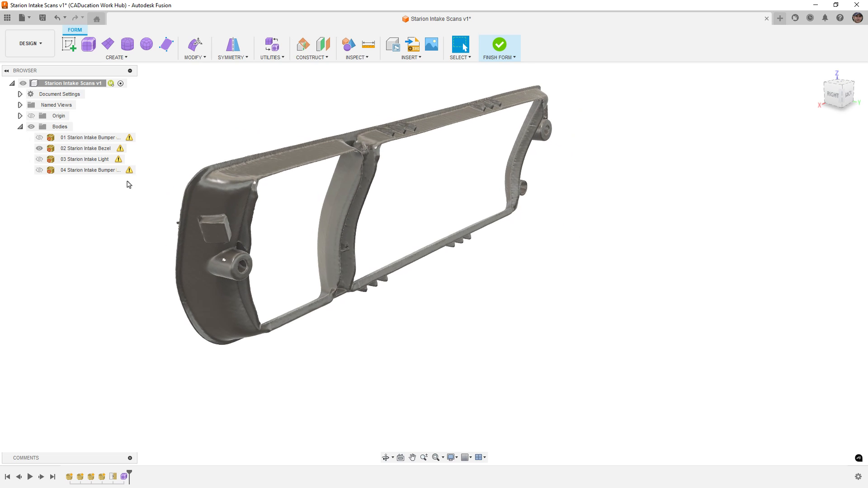
Step: Show the 01 Starion Intake Bumper body instead of the bezel and examine its opening, inner brackets and the surrounding grille
left_click(39, 137)
left_click(39, 148)
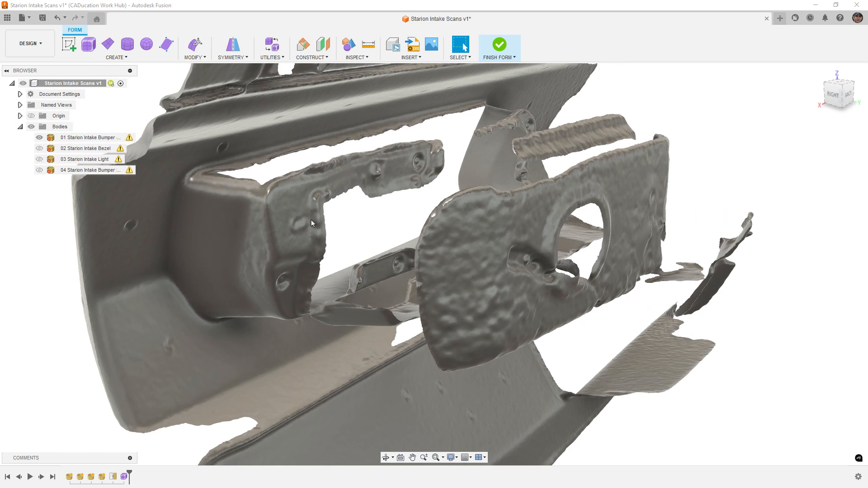
middle_click_drag(346, 223, 438, 219, "shift")
middle_click_drag(264, 278, 476, 248)
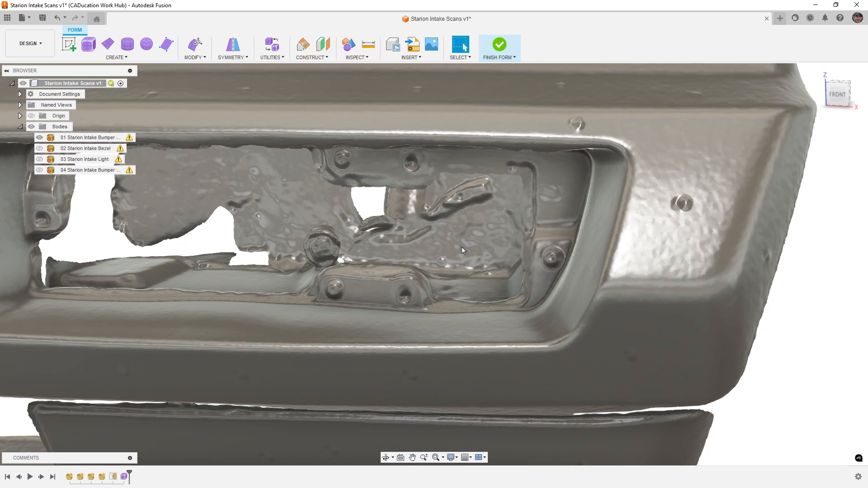
scroll(462, 247, "down", 2)
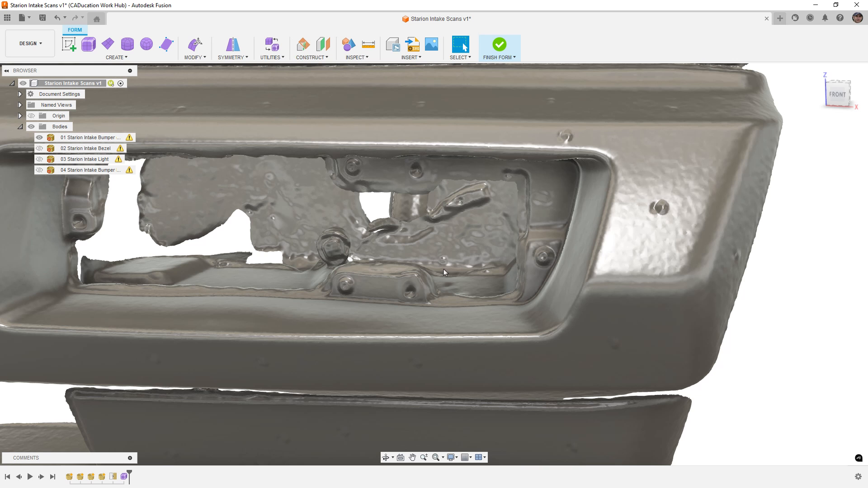
middle_click_drag(471, 237, 518, 239, "shift")
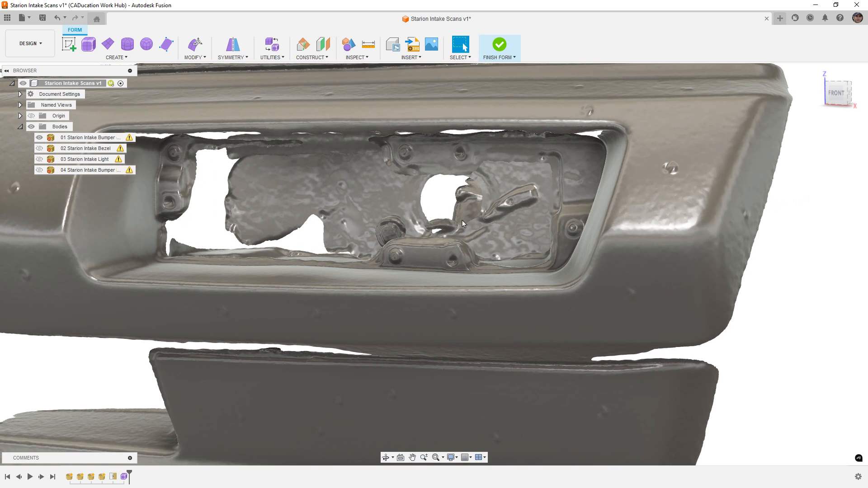
middle_click_drag(465, 225, 470, 224, "shift")
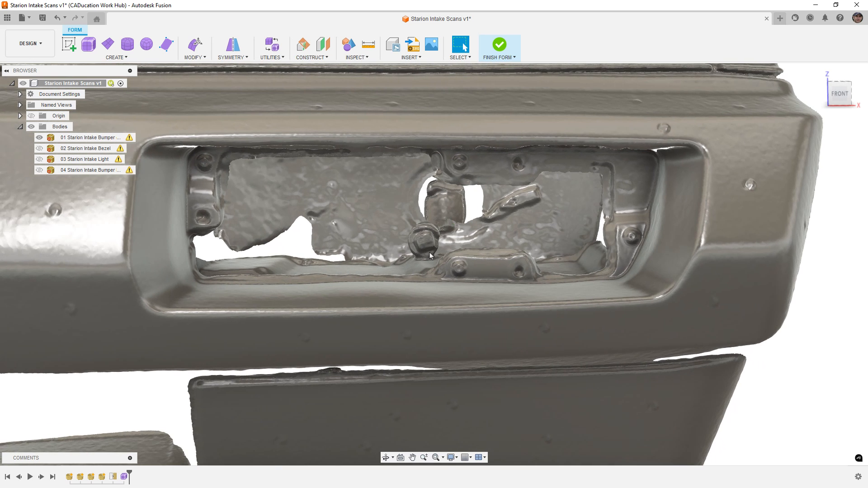
middle_click_drag(413, 263, 448, 244, "shift")
scroll(448, 243, "down", 3)
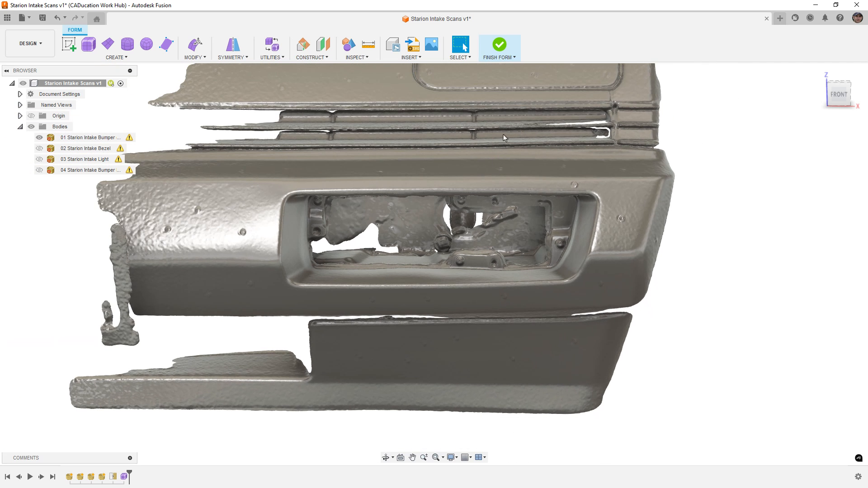
scroll(477, 123, "down", 1)
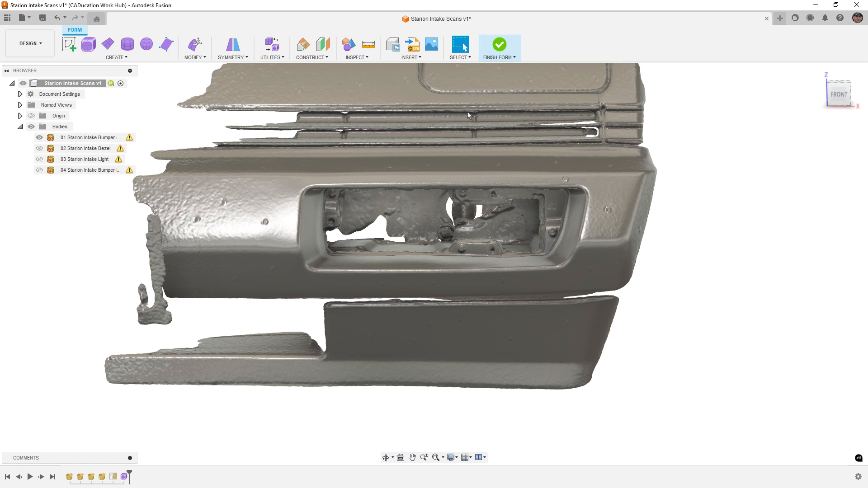
middle_click_drag(478, 226, 402, 227, "shift")
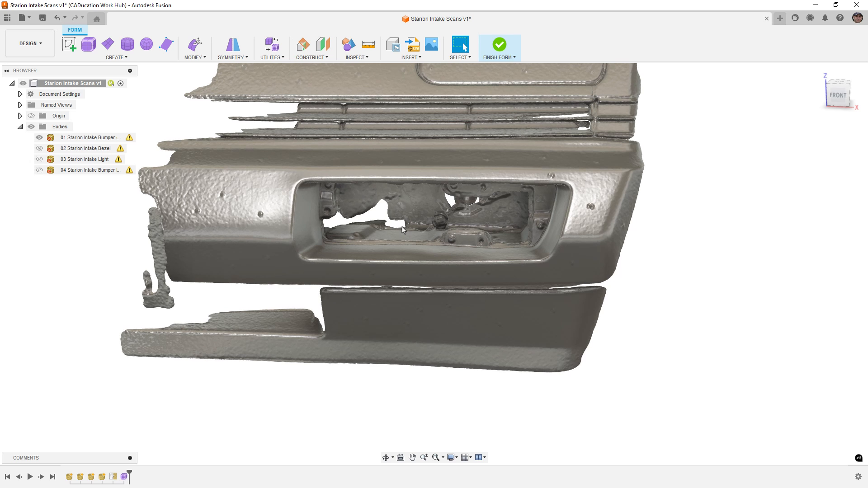
Step: Create a T-Spline cylinder 60 mm in diameter on the front plane, centred in the left half of the bumper opening
left_click(830, 97)
scroll(411, 234, "up", 1)
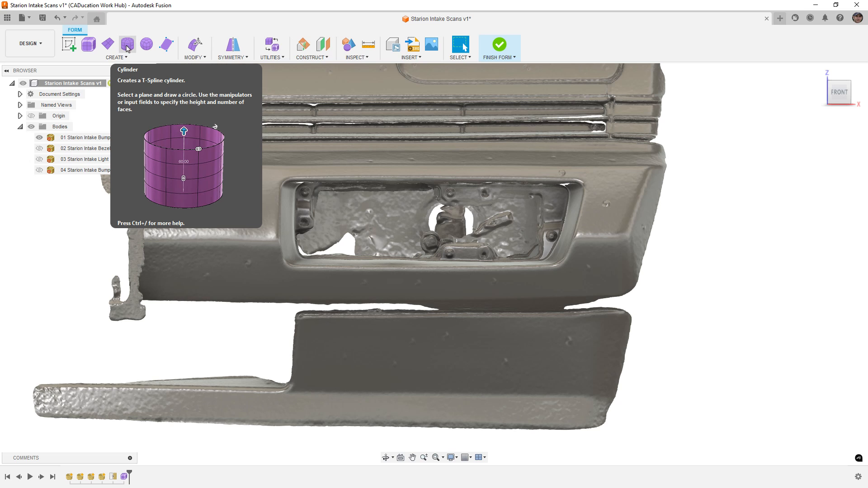
left_click(127, 47)
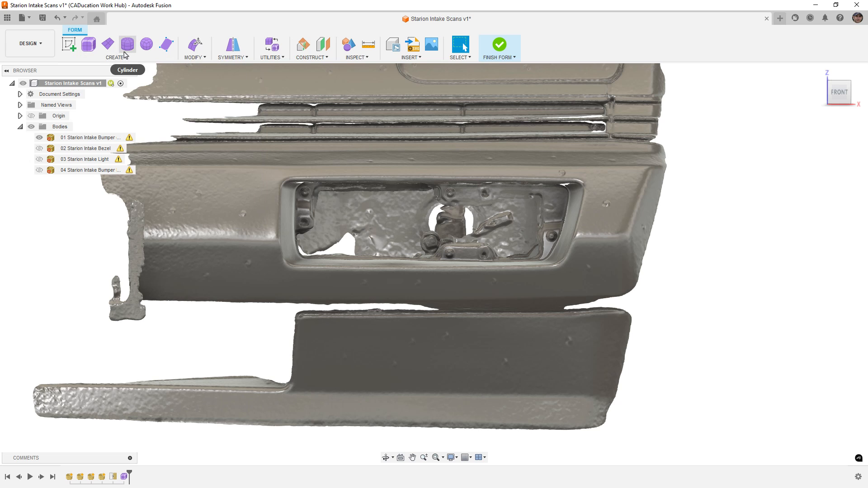
left_click(126, 337)
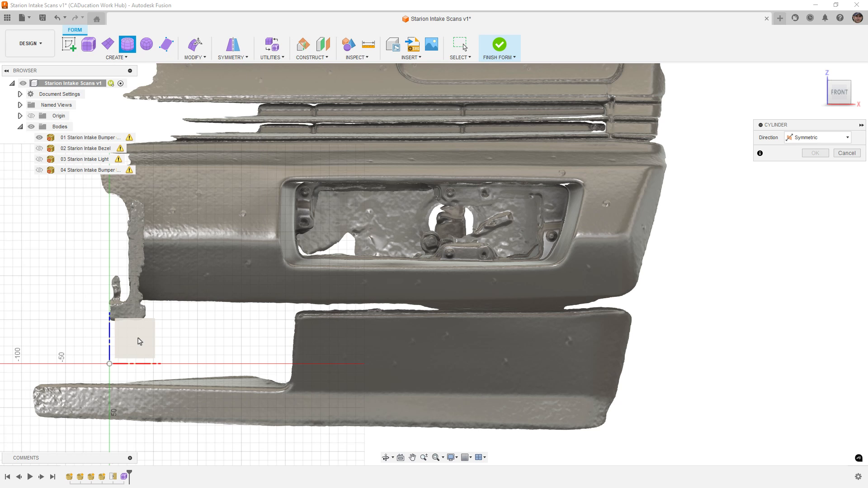
left_click(374, 220)
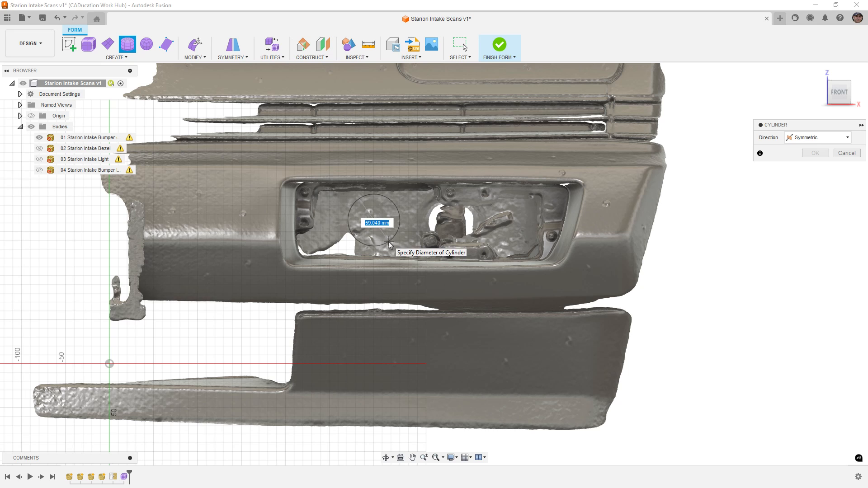
type("60")
key("Tab")
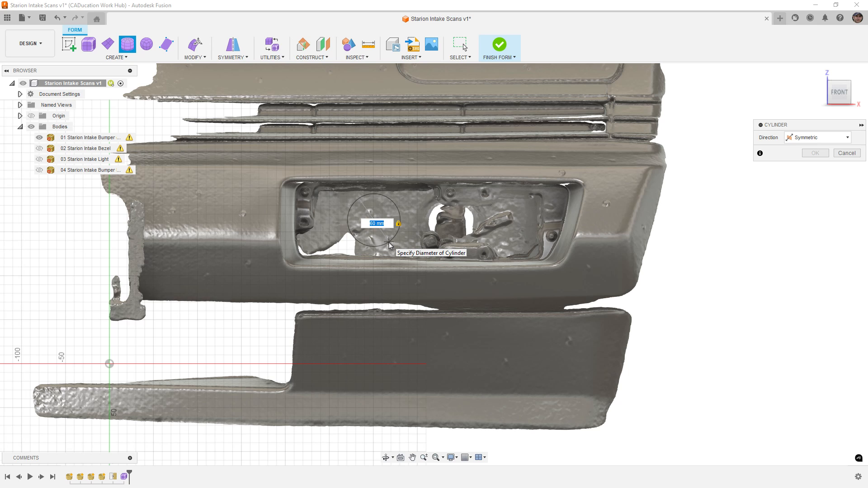
type("60")
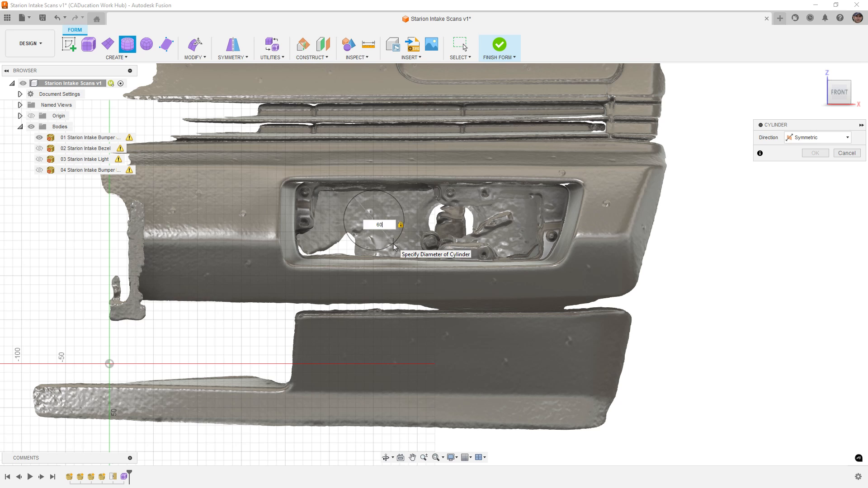
key("Return")
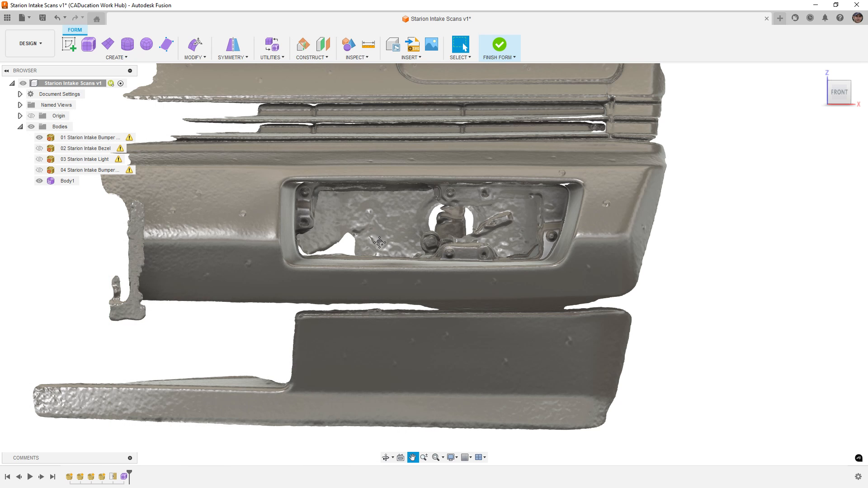
middle_click_drag(393, 246, 458, 217, "shift")
middle_click_drag(450, 251, 384, 251, "shift")
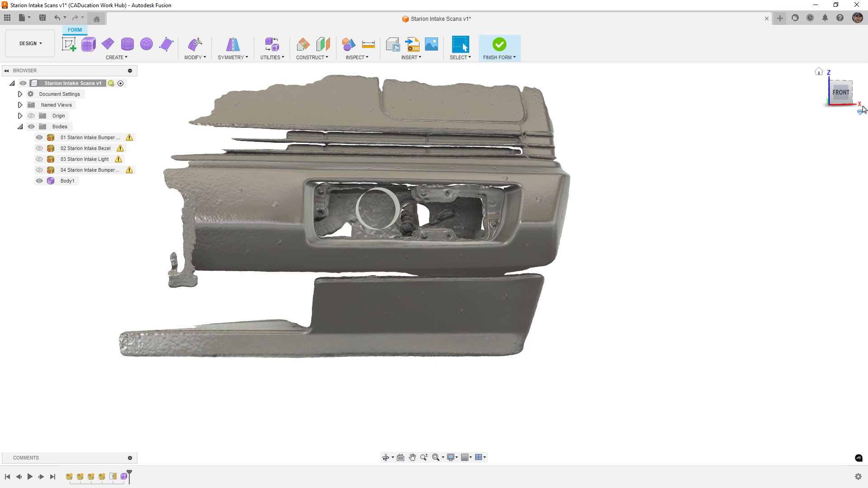
left_click(839, 93)
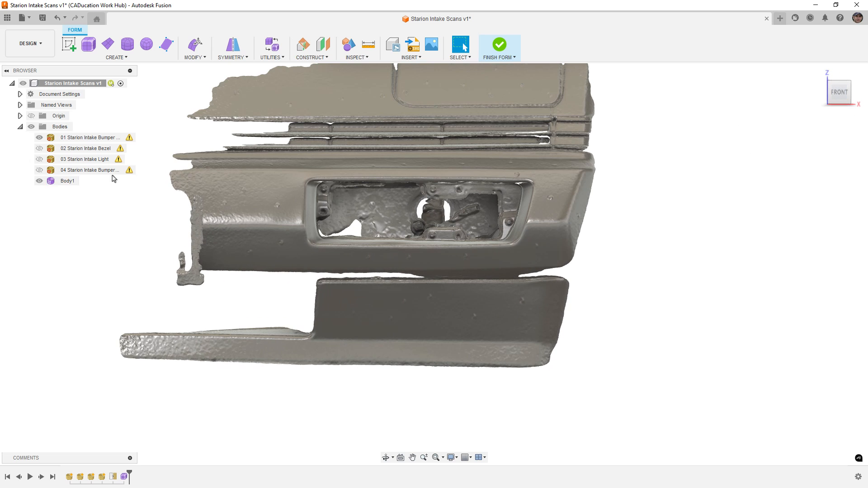
Step: Paste a copy of the 60 mm cylinder and try positioning it in the right half of the bumper opening
left_click(62, 182)
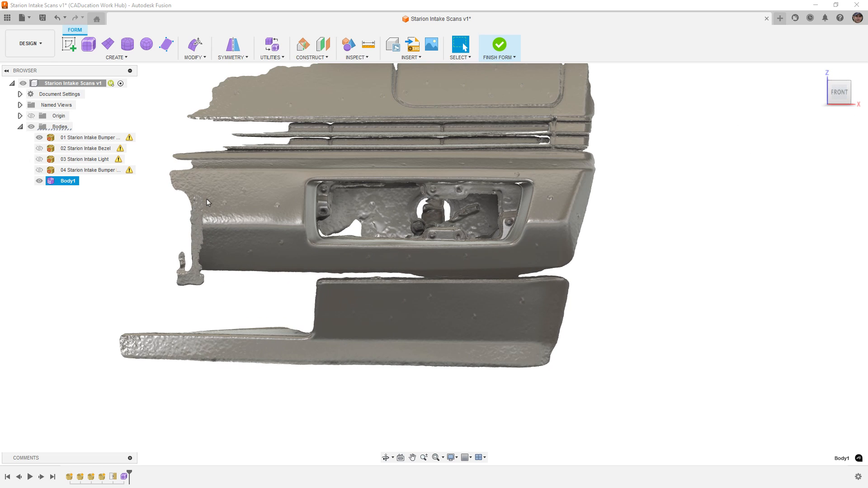
key("ctrl+v")
left_click_drag(402, 209, 489, 195)
scroll(487, 187, "up", 2)
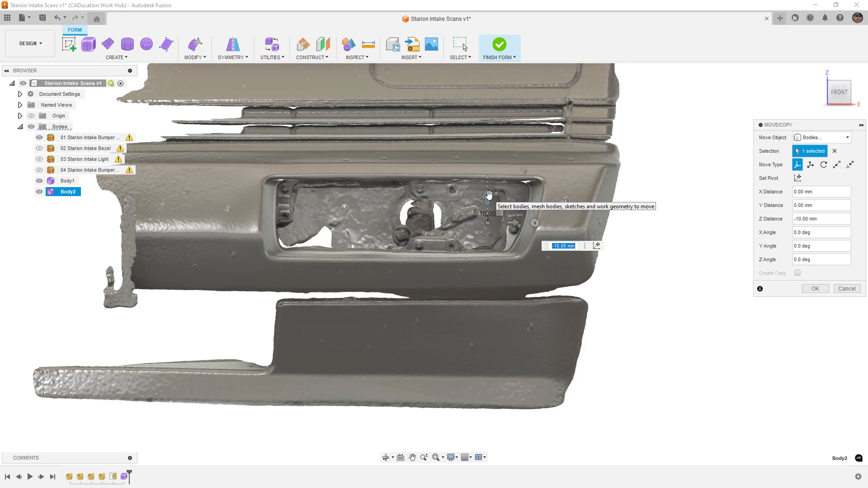
scroll(500, 213, "up", 5)
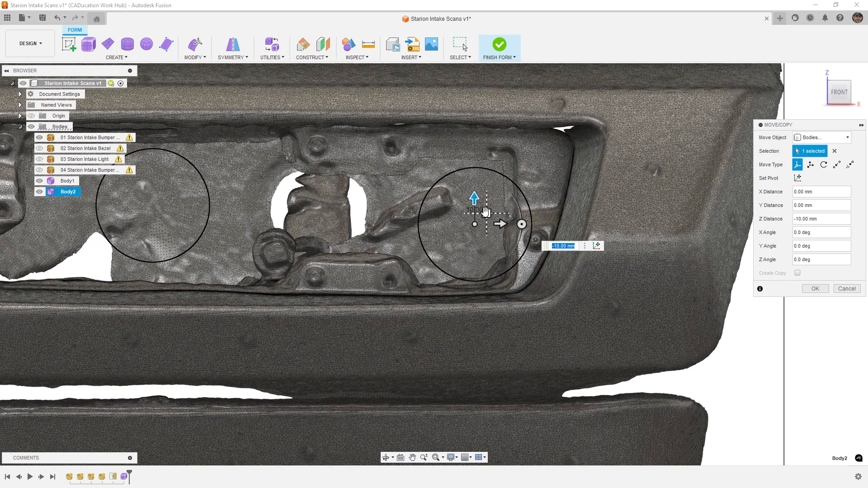
left_click_drag(490, 217, 461, 201)
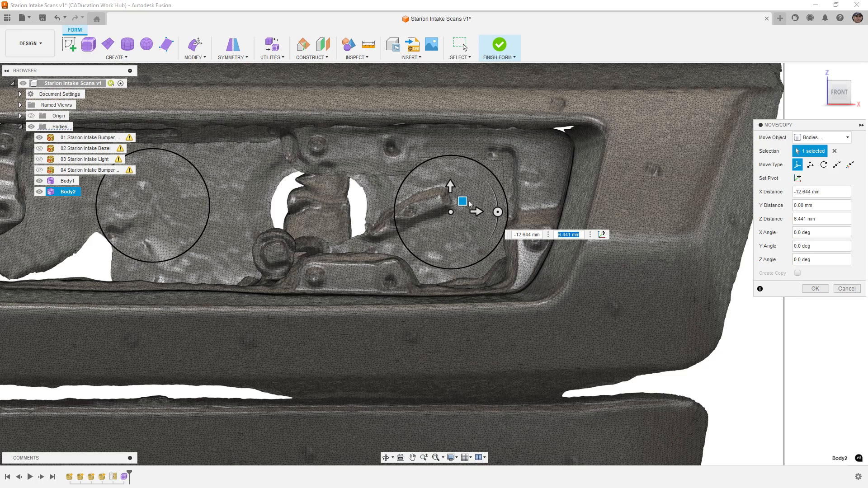
scroll(445, 171, "up", 5)
middle_click_drag(402, 176, 416, 177, "shift")
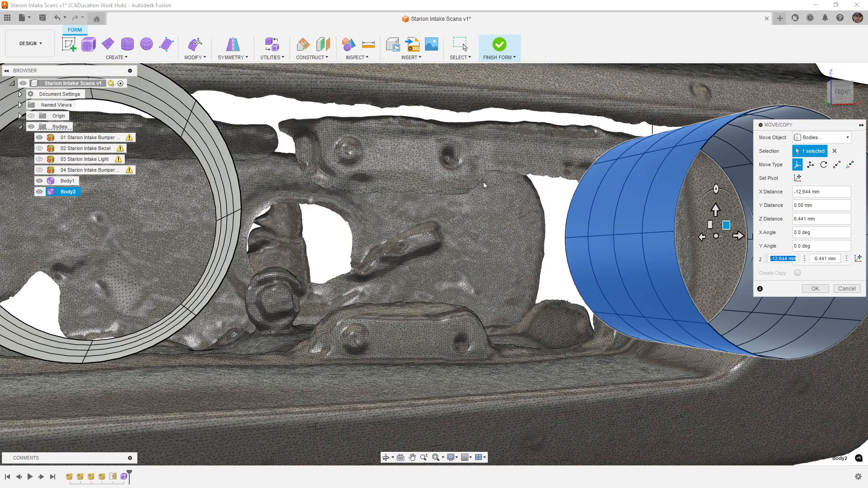
left_click(842, 93)
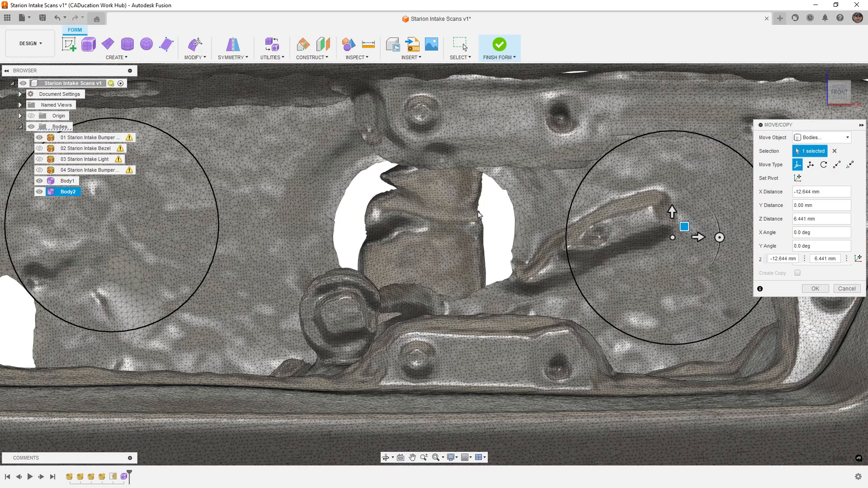
scroll(479, 214, "down", 2)
left_click_drag(634, 218, 632, 225)
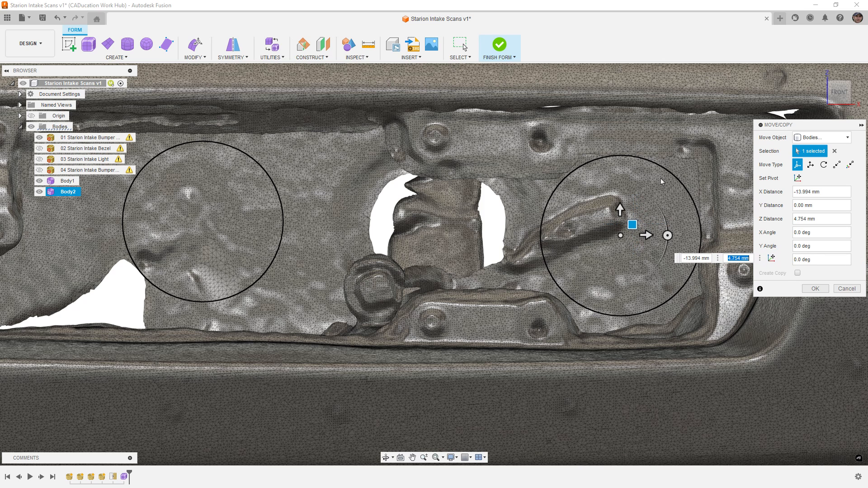
Step: Cancel moving the pasted cylinder and delete that copy, keeping only the original cylinder
left_click(845, 288)
scroll(640, 182, "down", 2)
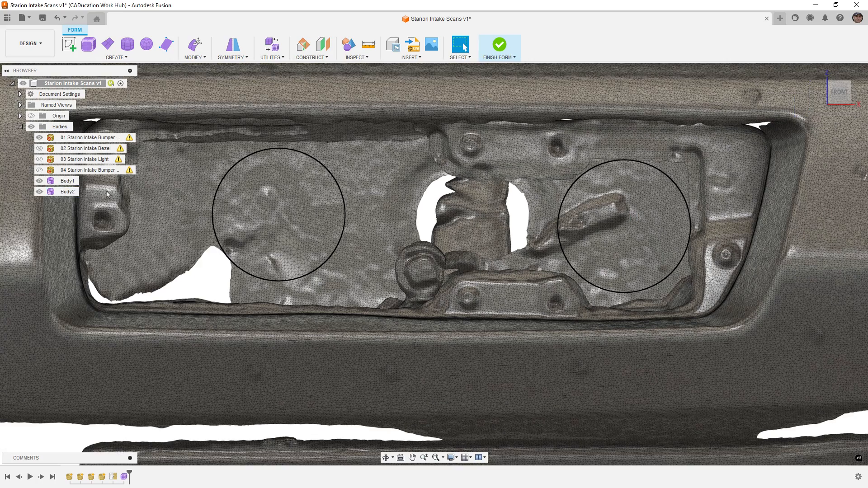
left_click(68, 191)
key("Delete")
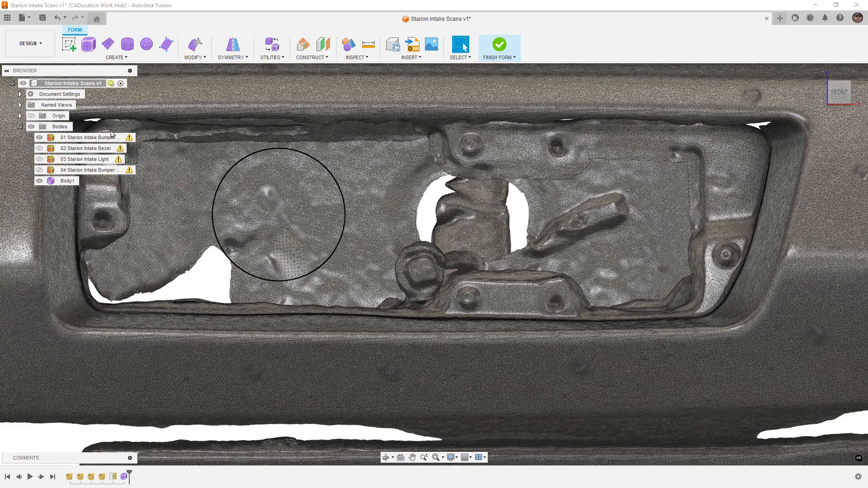
Step: Create a symmetric T-Spline cylinder 50 mm in diameter on the front plane, centred in the right half of the bumper opening
left_click(127, 44)
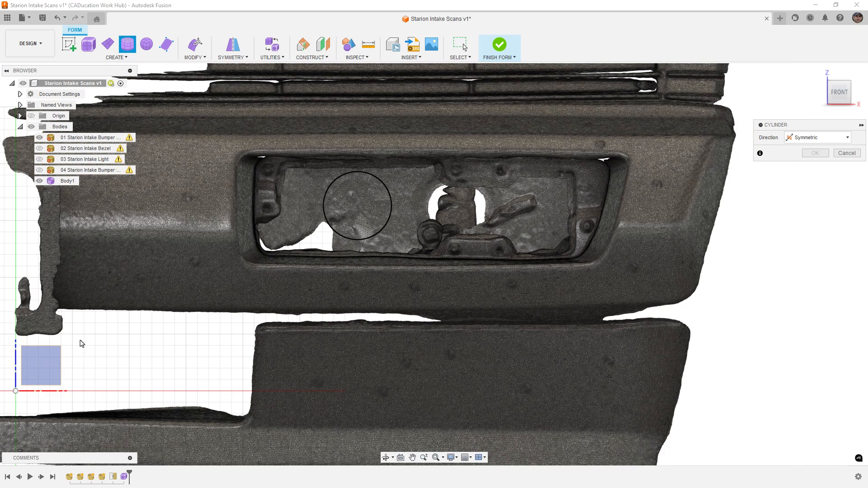
left_click(537, 214)
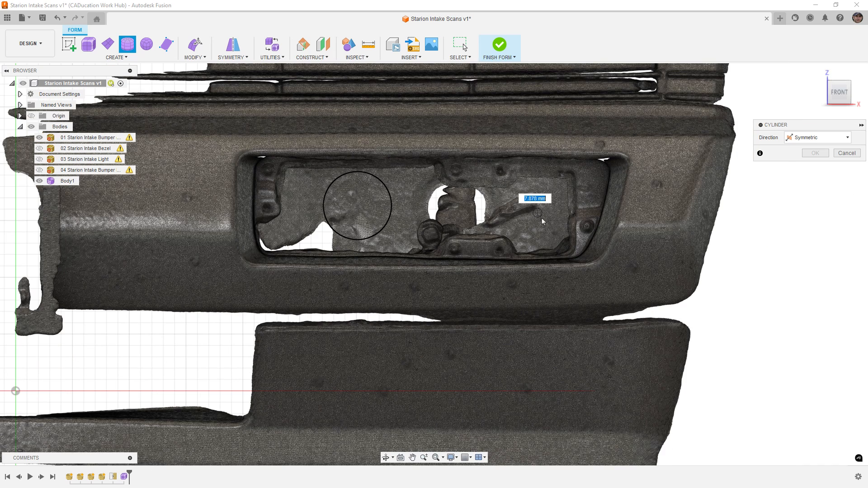
type("50")
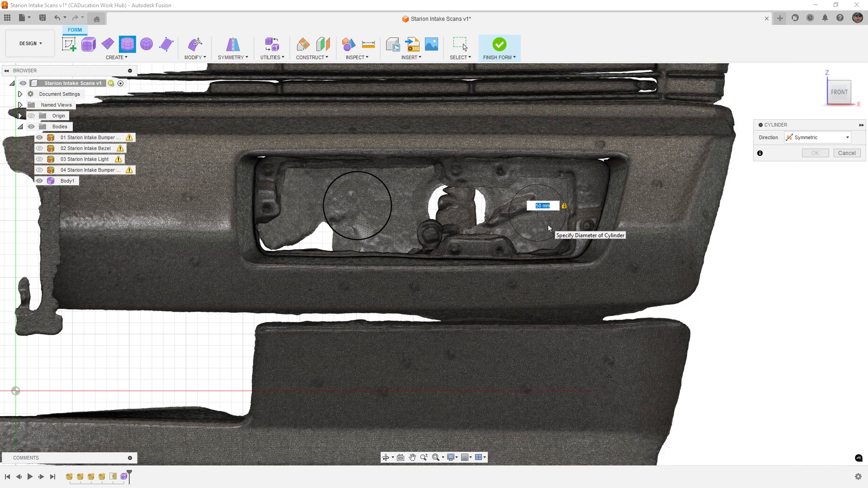
key("Return")
scroll(543, 208, "up", 5)
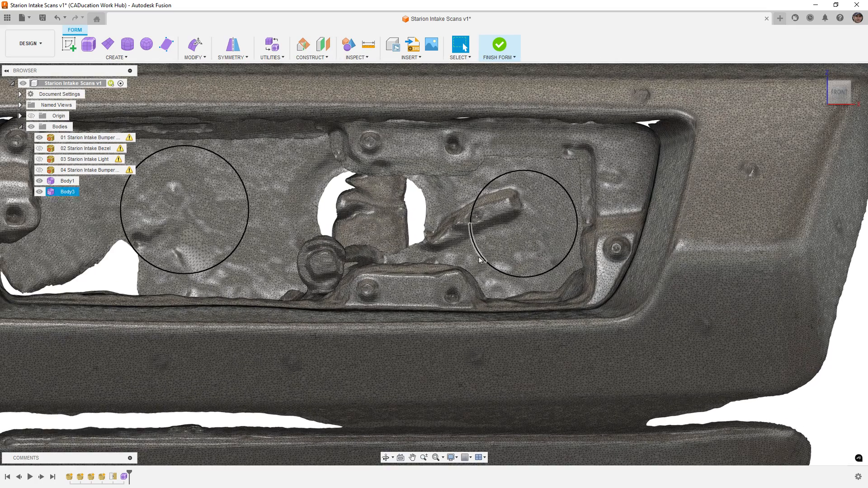
Step: Freeze the complete rear end edge loops of both the 60 mm and the 50 mm cylinder
middle_click_drag(535, 183, 529, 206, "shift")
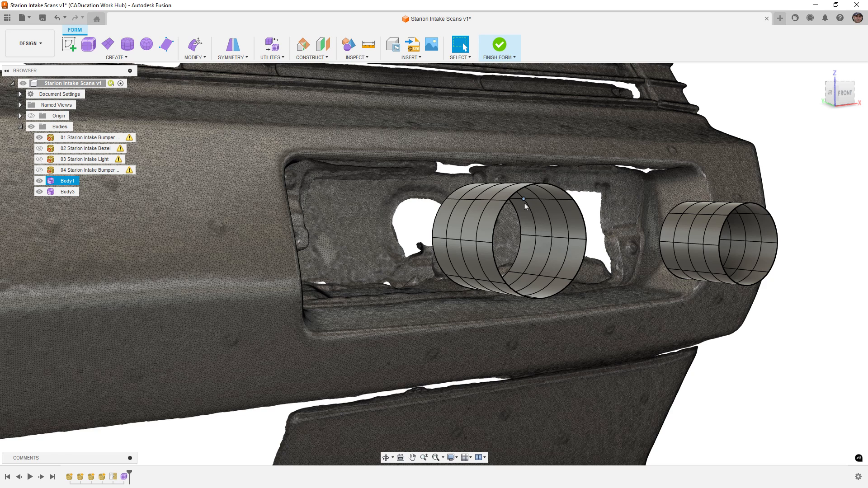
scroll(525, 202, "down", 2)
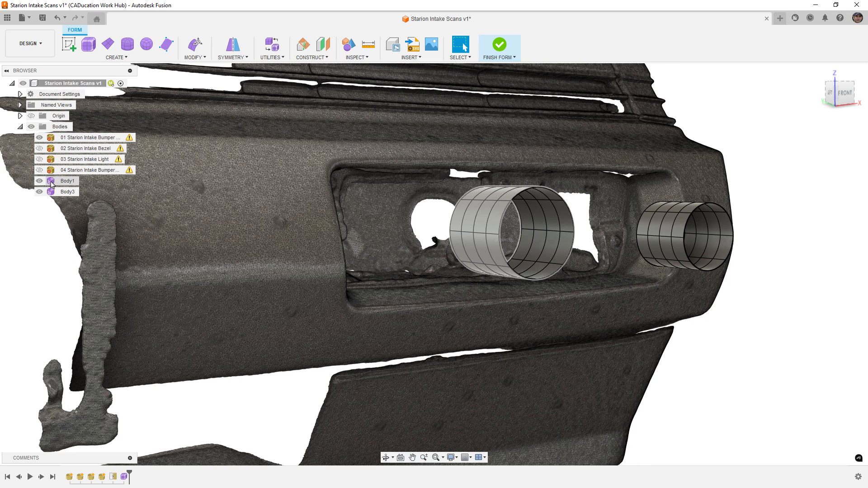
left_click(204, 58)
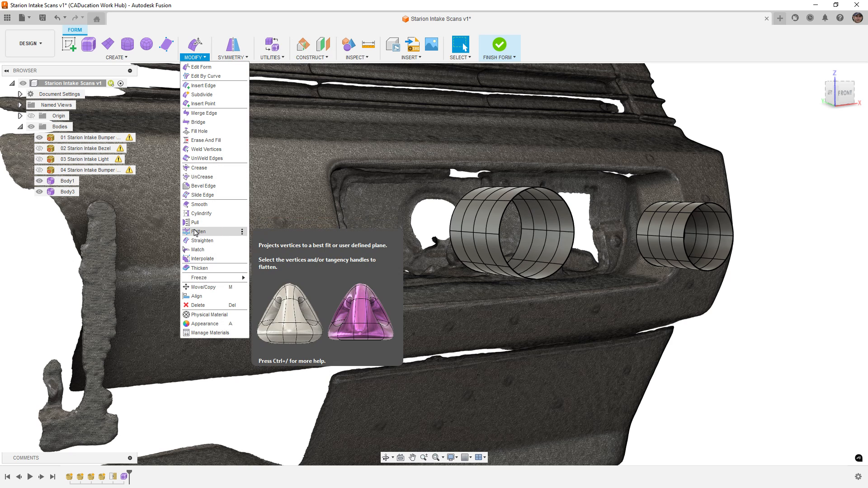
mouse_move(206, 280)
left_click(262, 277)
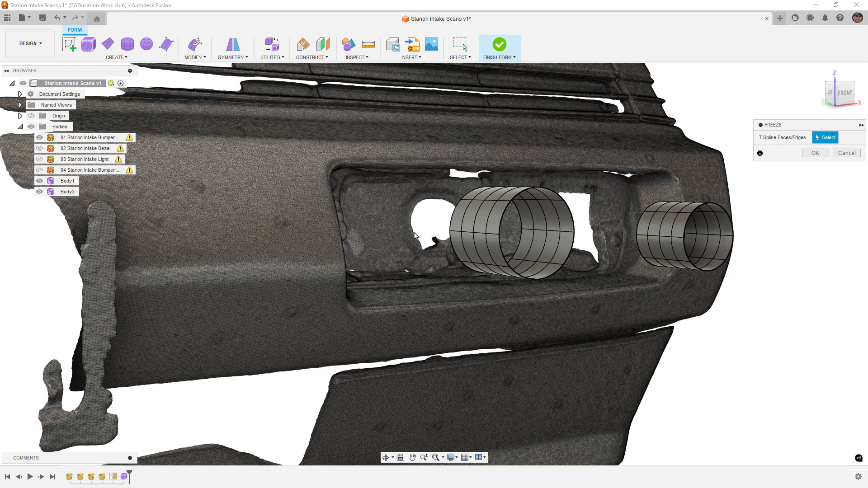
double_click(450, 213)
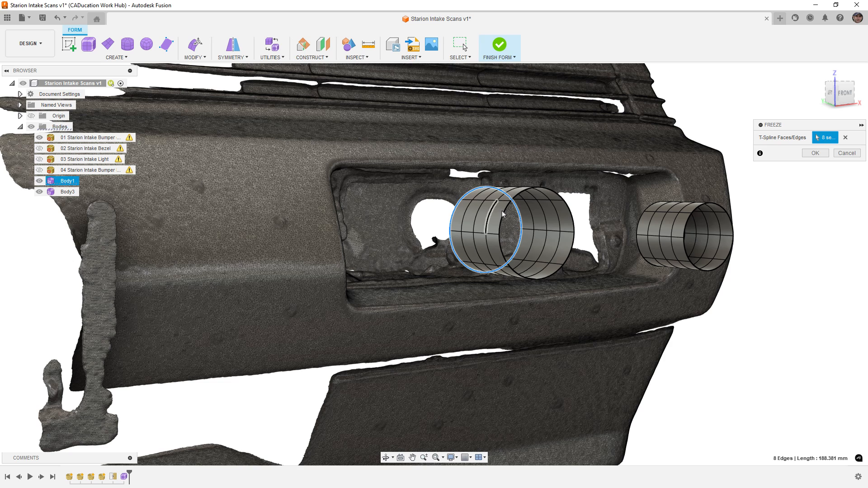
double_click(641, 216)
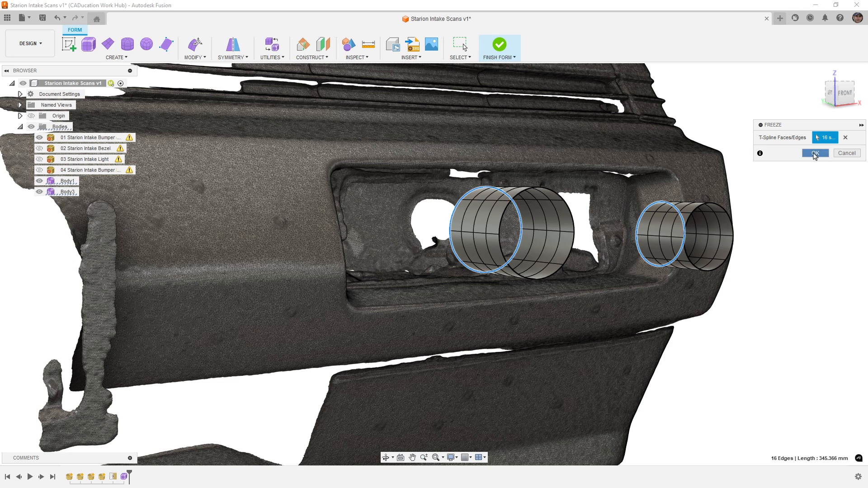
left_click(814, 152)
Step: Select both cylinder bodies and shift them 190 mm in Y, back through the bumper opening
left_click(456, 208)
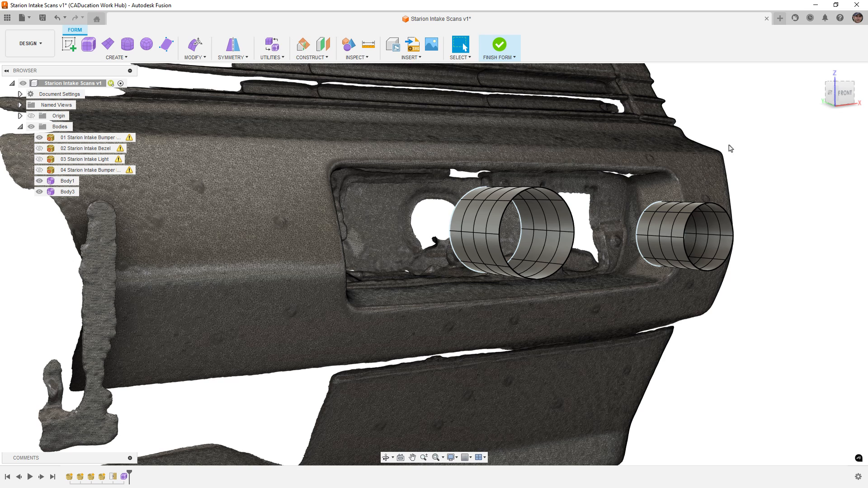
left_click(193, 57)
left_click(43, 123)
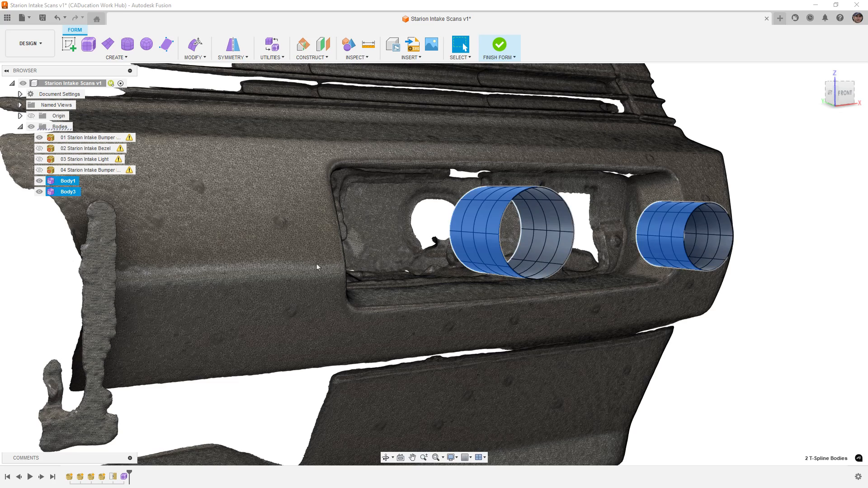
middle_click_drag(317, 266, 322, 256, "shift")
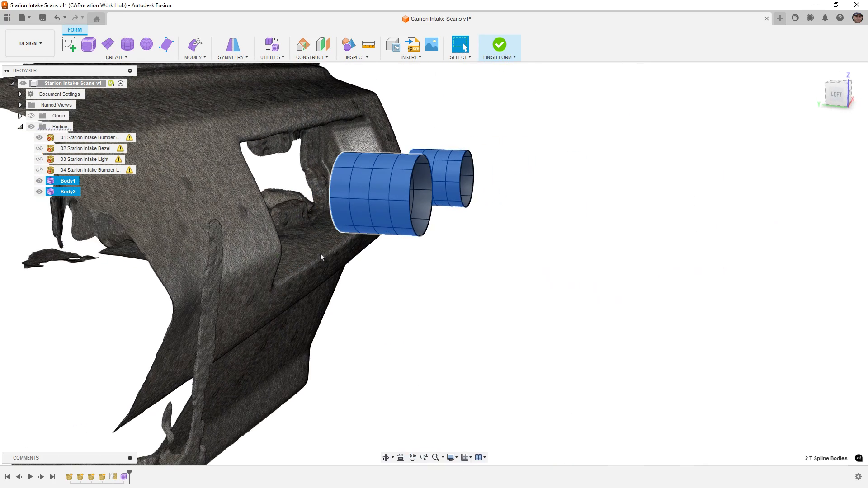
key("m")
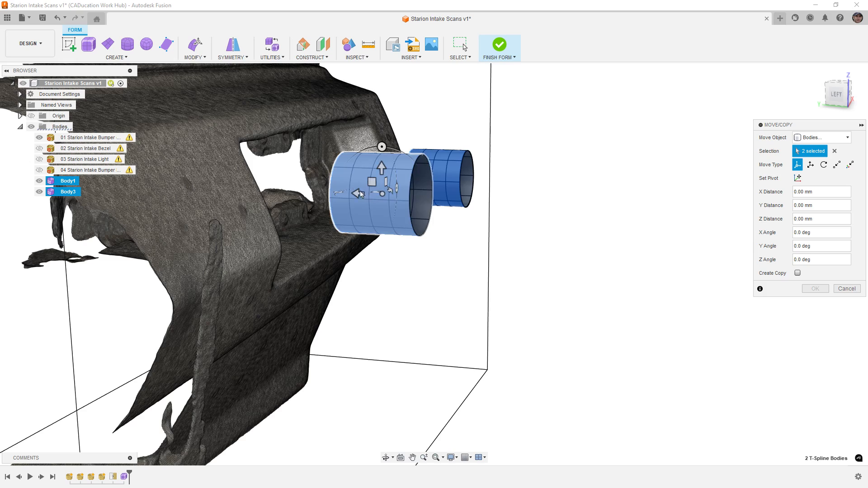
left_click_drag(357, 193, 132, 197)
Step: Adjust the Y distance of both cylinders to 170 mm, checking their depth behind the bumper, and apply the move
middle_click_drag(267, 253, 299, 249, "shift")
scroll(398, 257, "down", 1)
middle_click_drag(208, 293, 400, 265, "shift")
scroll(354, 242, "up", 4)
scroll(268, 236, "up", 3)
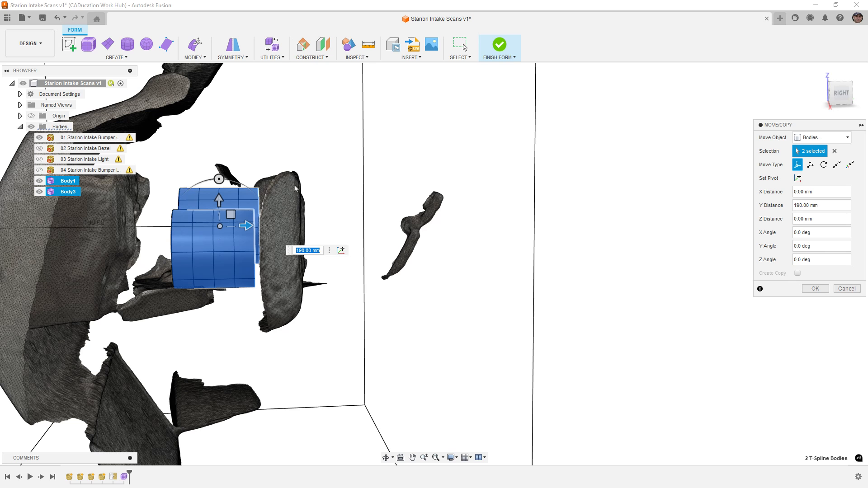
middle_click_drag(285, 235, 251, 212, "shift")
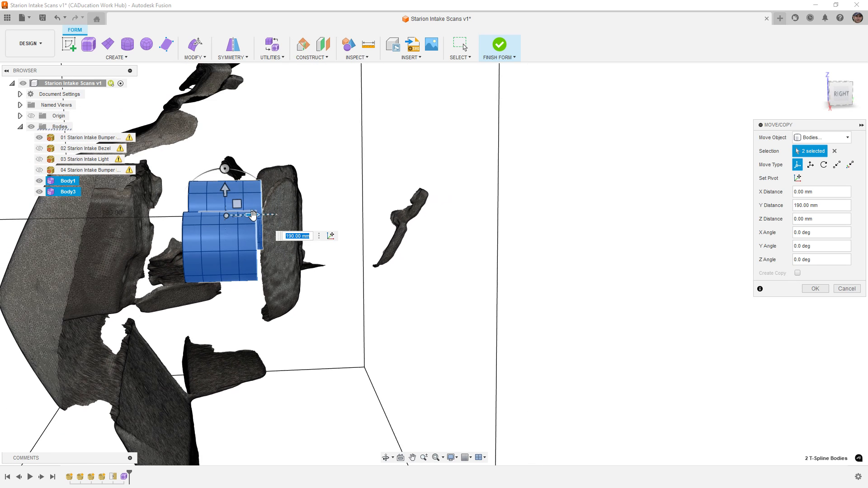
left_click_drag(253, 215, 233, 218)
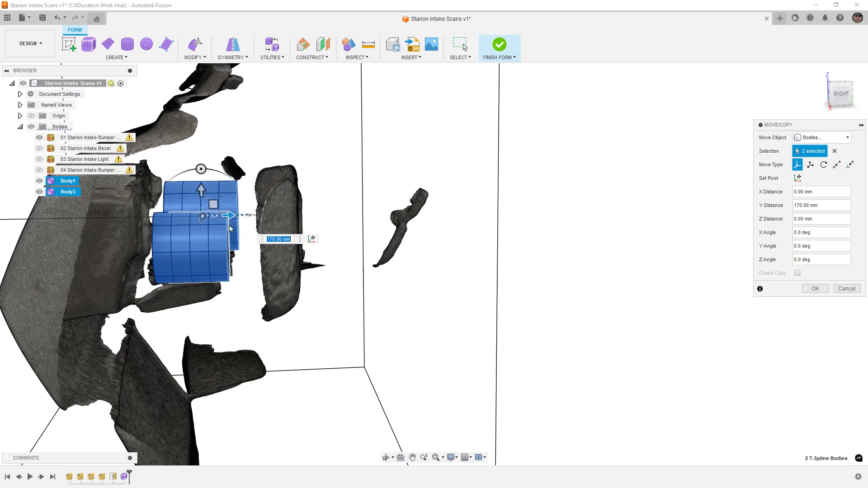
middle_click_drag(228, 219, 334, 270, "shift")
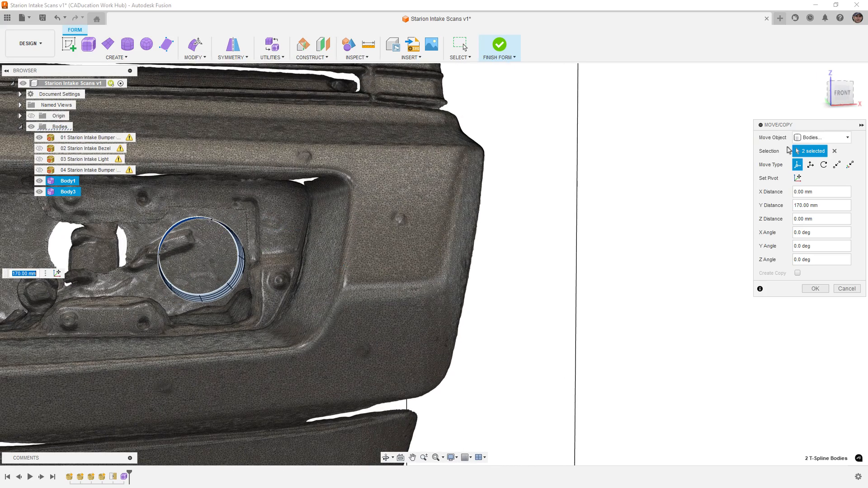
left_click(842, 93)
middle_click_drag(355, 321, 515, 302)
left_click(818, 288)
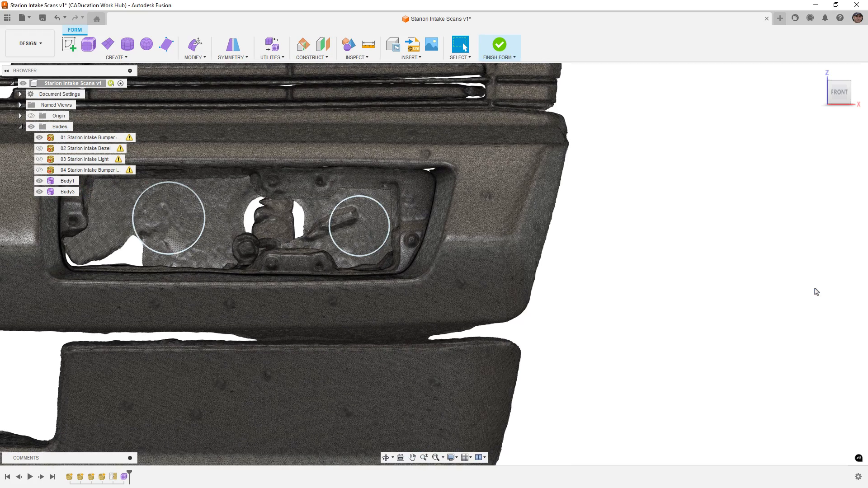
Step: Unfreeze the front end edge loop of the stretched 60 mm cylinder
scroll(508, 253, "down", 2)
scroll(387, 261, "down", 1)
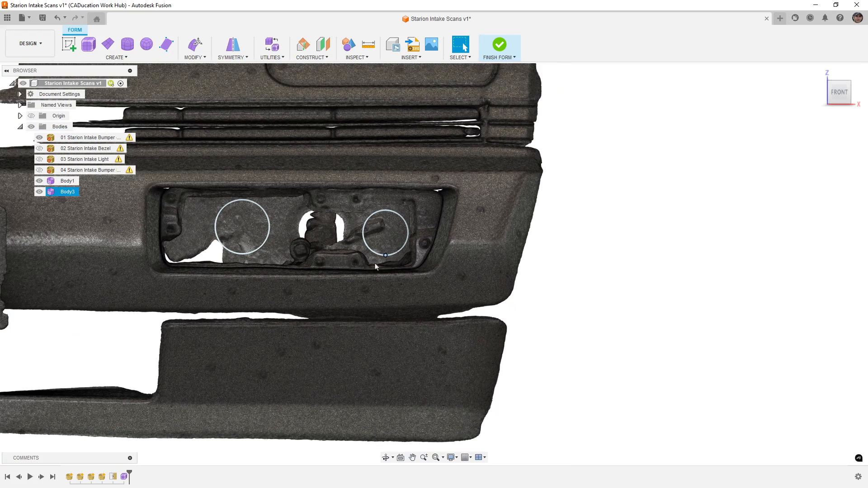
middle_click_drag(335, 287, 384, 308, "shift")
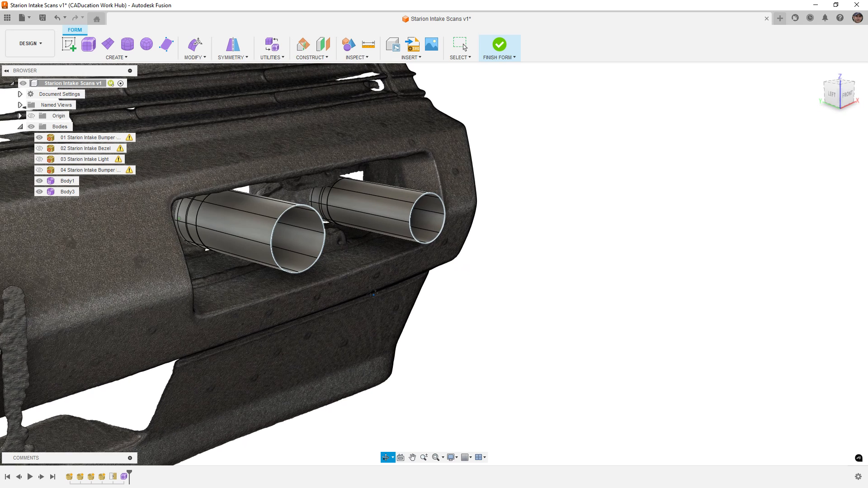
double_click(287, 214)
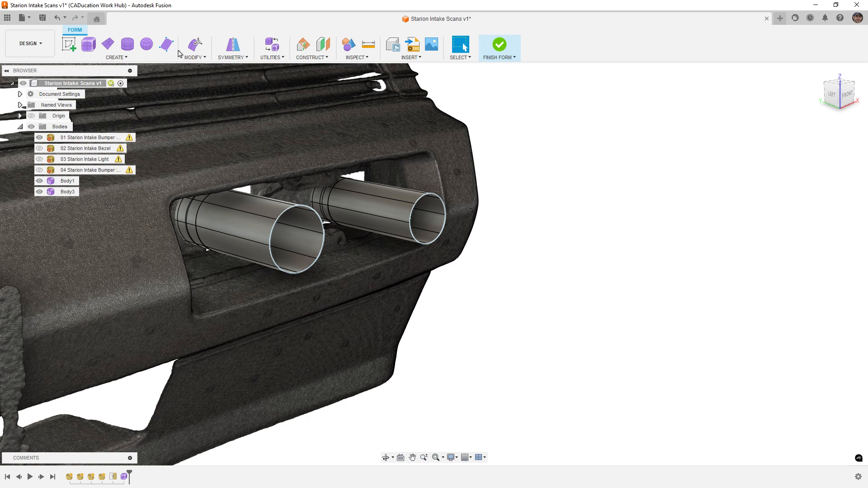
left_click(193, 58)
mouse_move(226, 278)
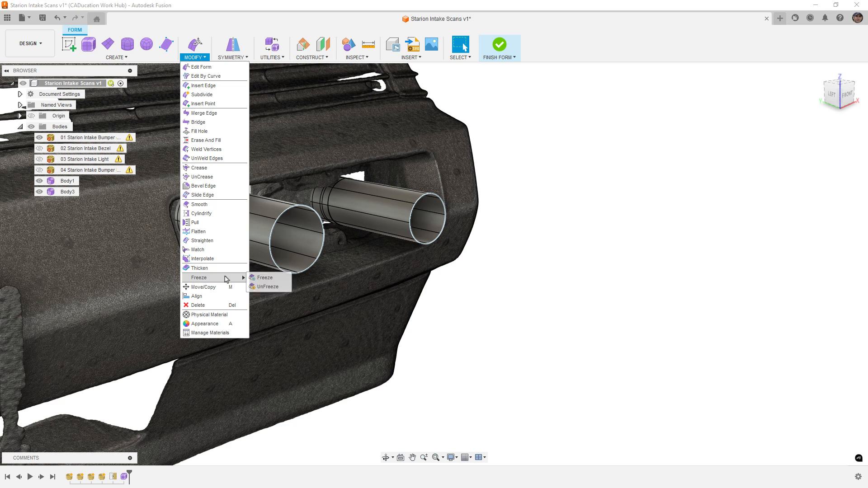
left_click(265, 286)
double_click(276, 214)
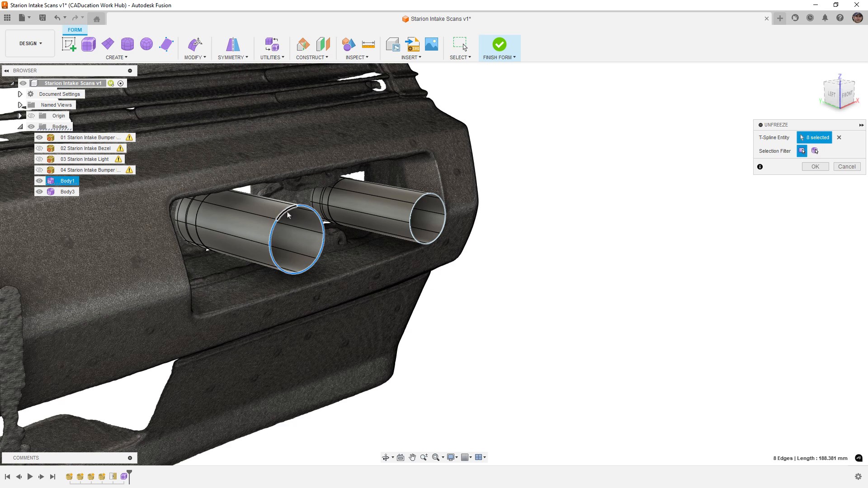
key("Return")
Step: Unfreeze the front end edge loop of the 50 mm cylinder and delete the front end edge loops of both cylinders
double_click(425, 199)
right_click(552, 246)
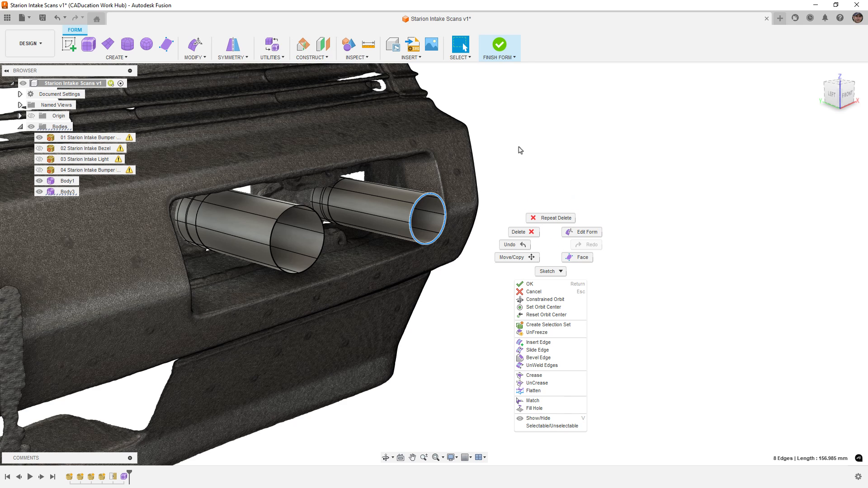
left_click(186, 58)
left_click(193, 57)
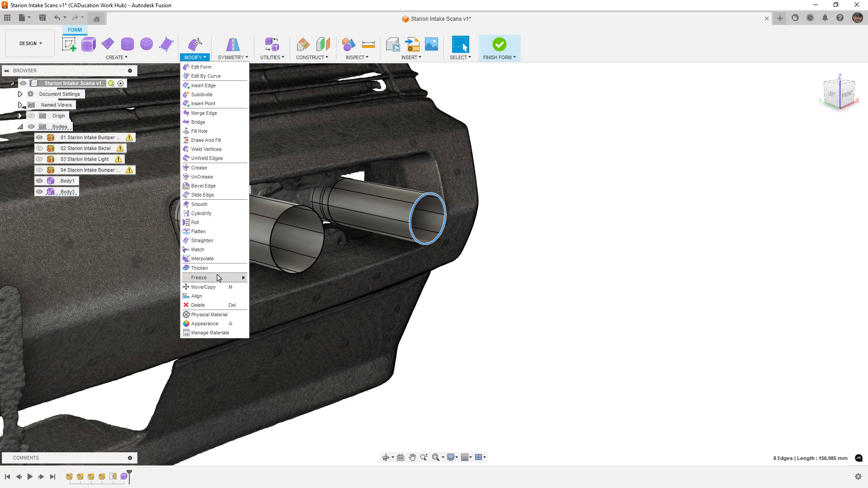
mouse_move(217, 277)
left_click(264, 277)
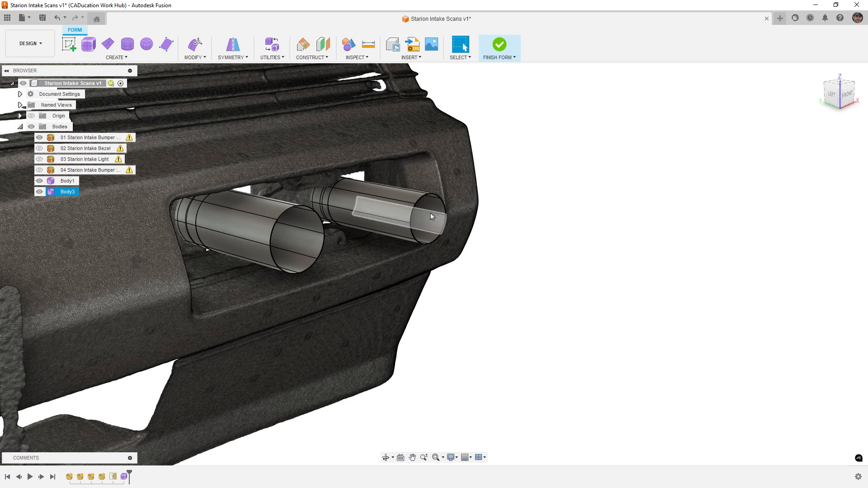
key("ctrl+z")
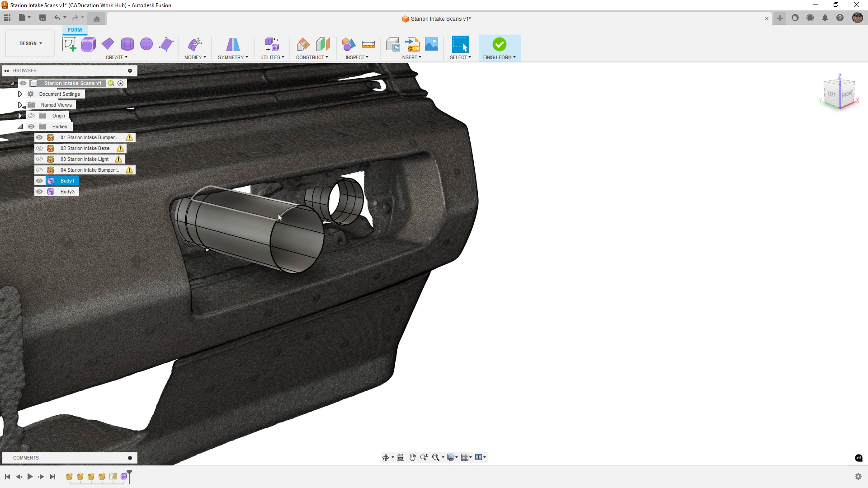
key("ctrl+z")
Step: Freeze the complete rear end edge loops of both shortened cylinders
middle_click_drag(296, 254, 214, 194, "shift")
left_click(203, 58)
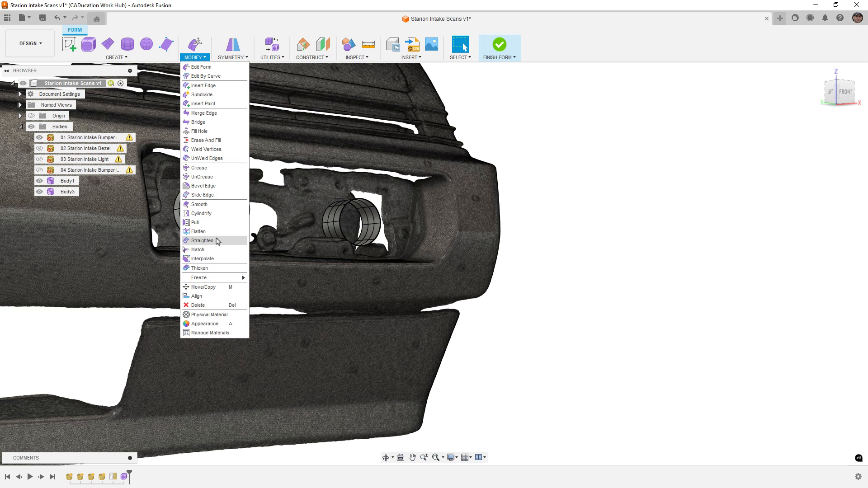
mouse_move(223, 277)
left_click(260, 278)
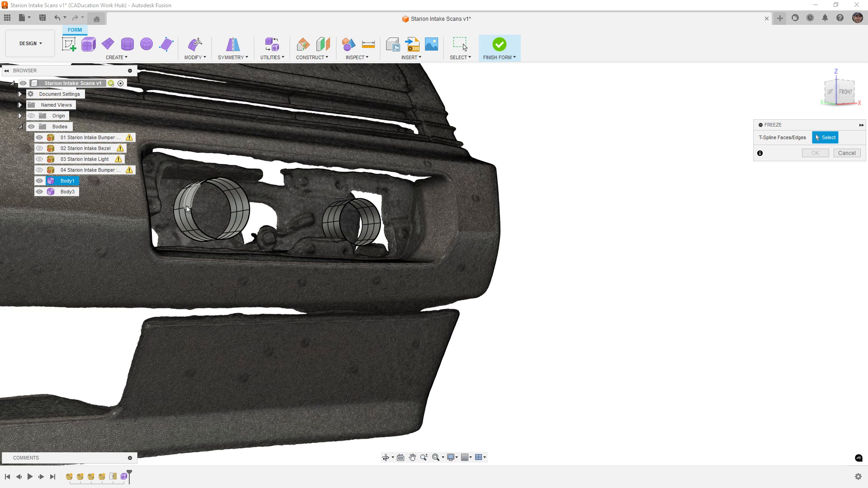
double_click(176, 203)
double_click(325, 220)
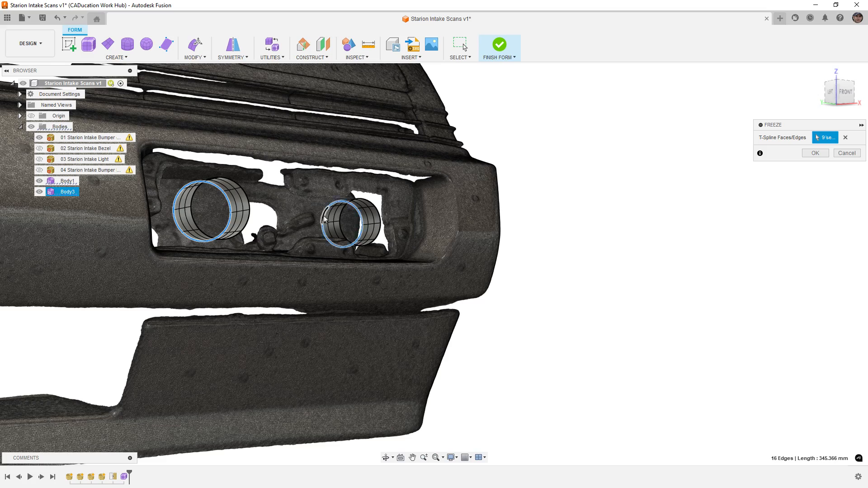
left_click(818, 153)
scroll(590, 194, "down", 3)
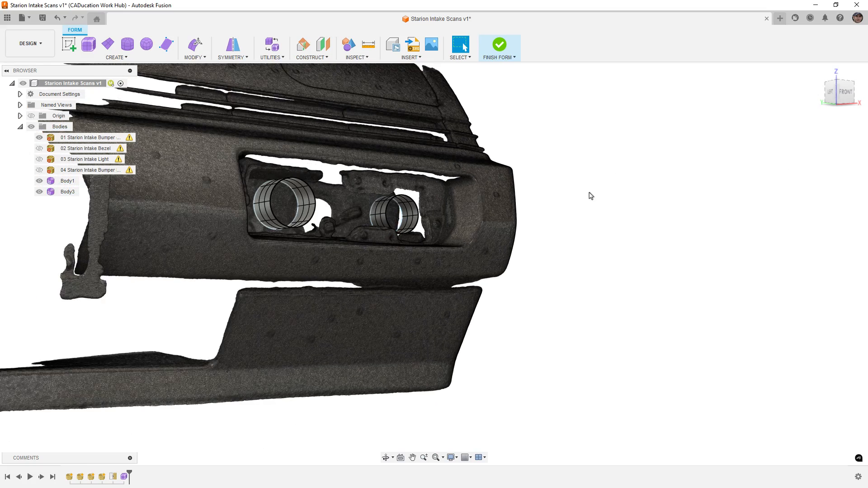
Step: Show the 02 Starion Intake Bezel scan and view the bumper opening straight from the front
mouse_move(591, 193)
middle_mouse_down("shift")
mouse_move(544, 211)
mouse_move(583, 206)
middle_mouse_up("shift")
scroll(410, 199, "up", 3)
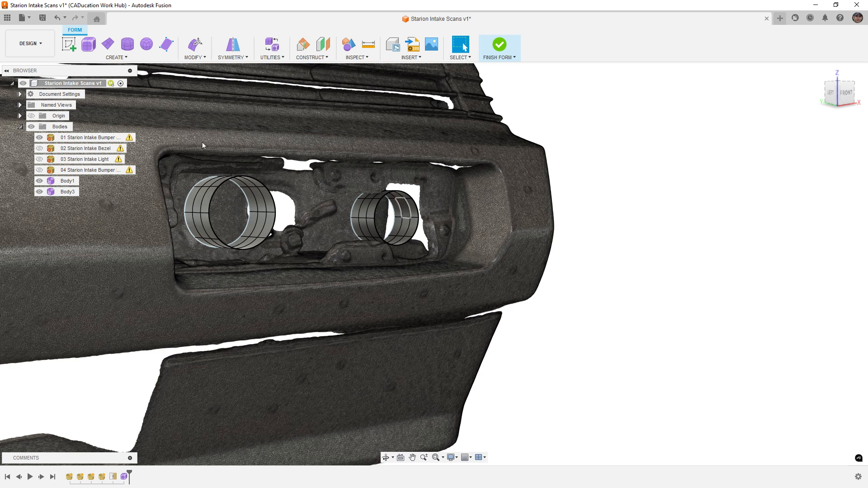
left_click(39, 148)
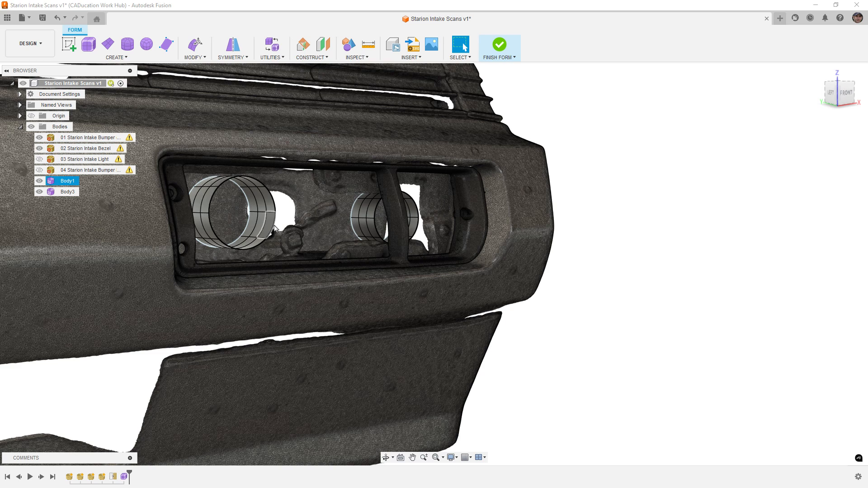
left_click(846, 93)
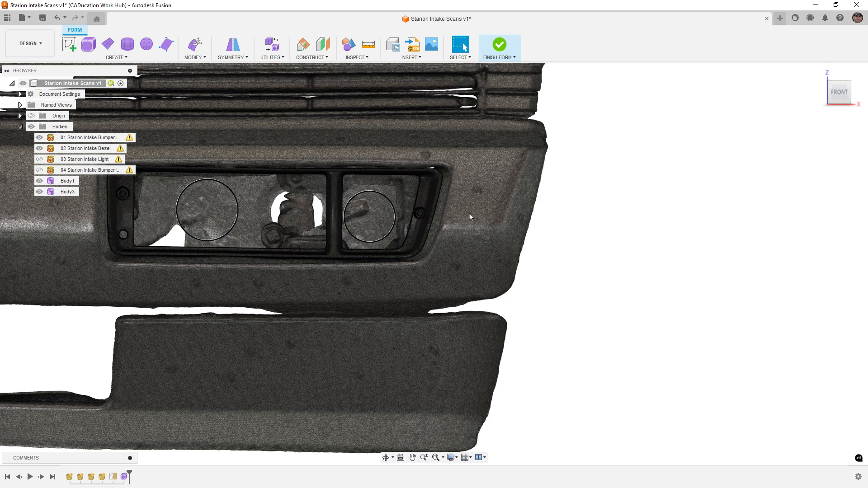
scroll(623, 223, "down", 1)
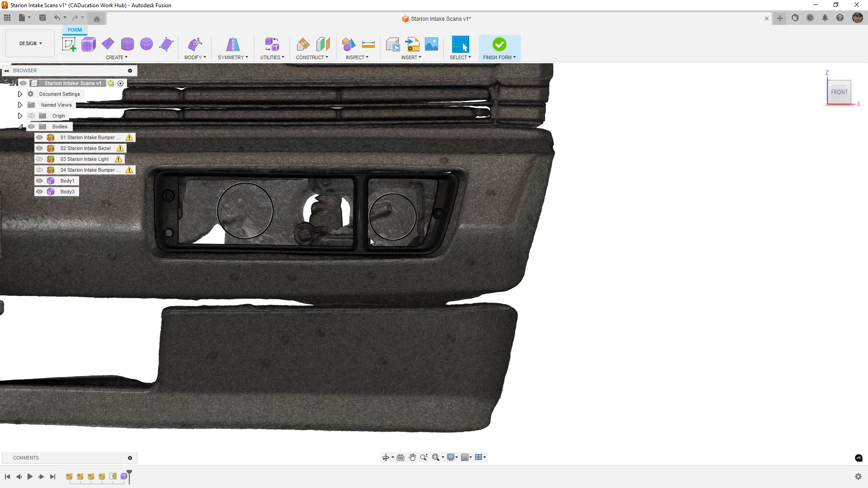
middle_click_drag(306, 235, 325, 237)
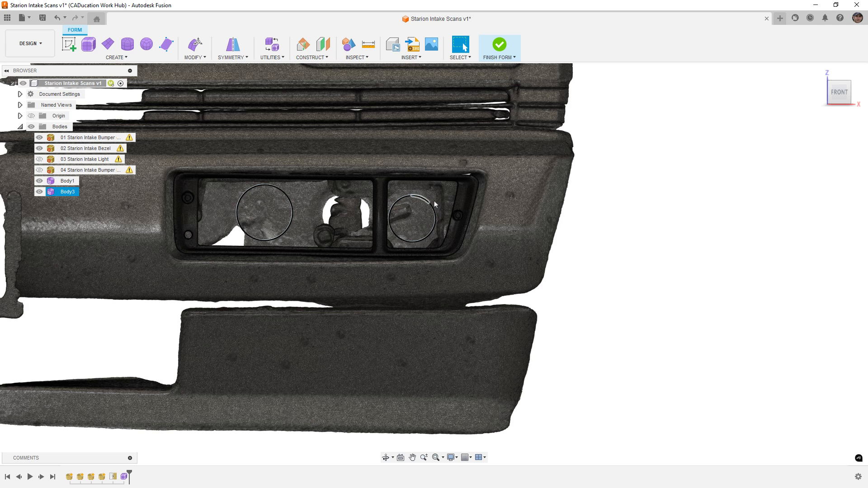
scroll(440, 205, "up", 1)
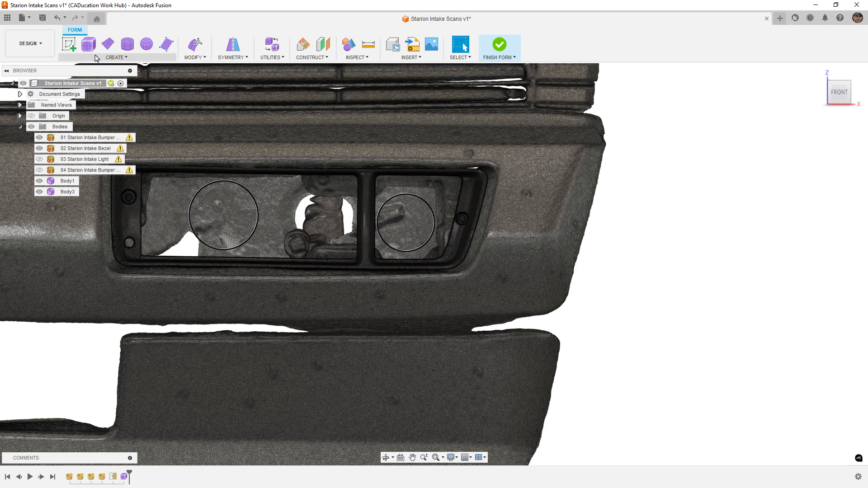
Step: Sketch a closed four-sided line outline around the smaller bezel opening on the front plane, with an upper edge about 97 mm long
scroll(555, 205, "down", 3)
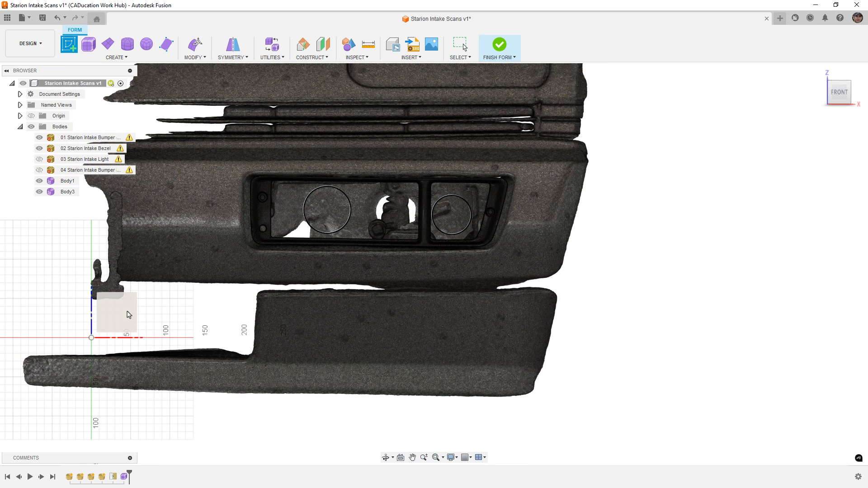
left_click(129, 312)
mouse_move(595, 239)
middle_mouse_down()
mouse_move(333, 276)
mouse_move(279, 304)
middle_mouse_up()
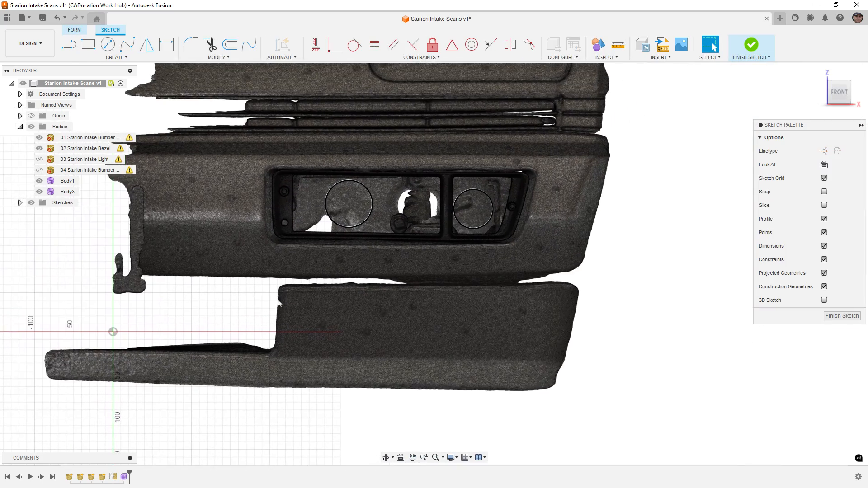
scroll(522, 182, "up", 6)
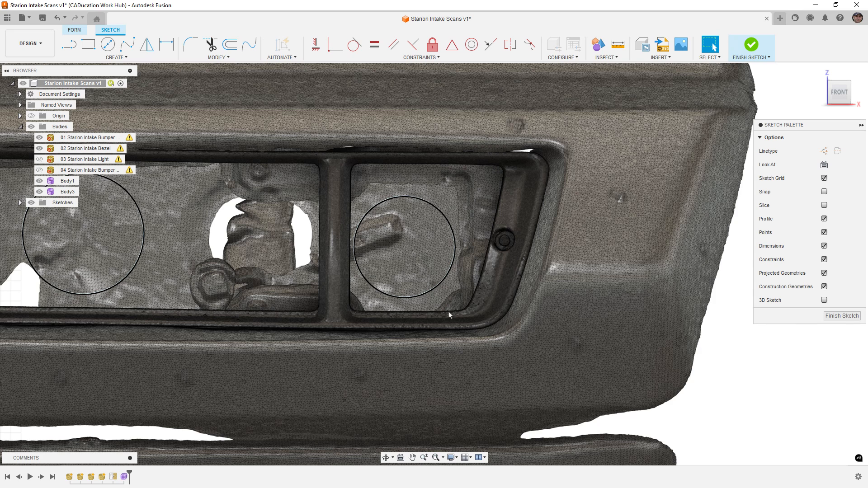
left_click(333, 316)
left_click(335, 158)
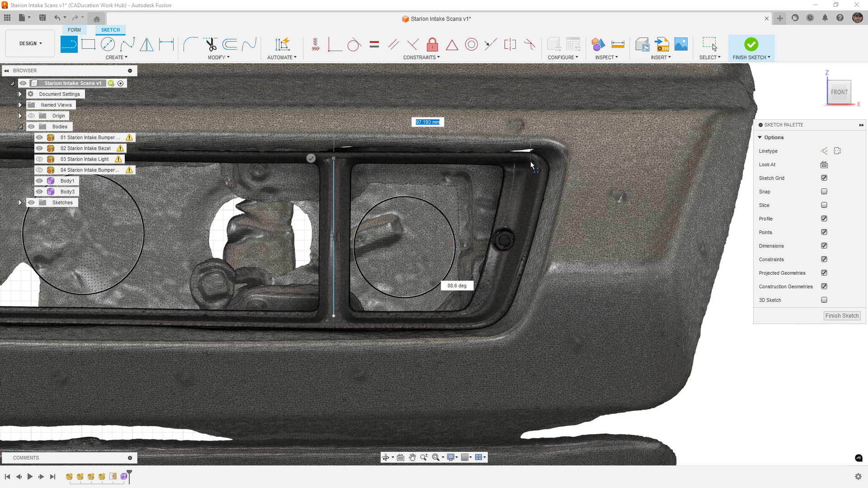
left_click(529, 159)
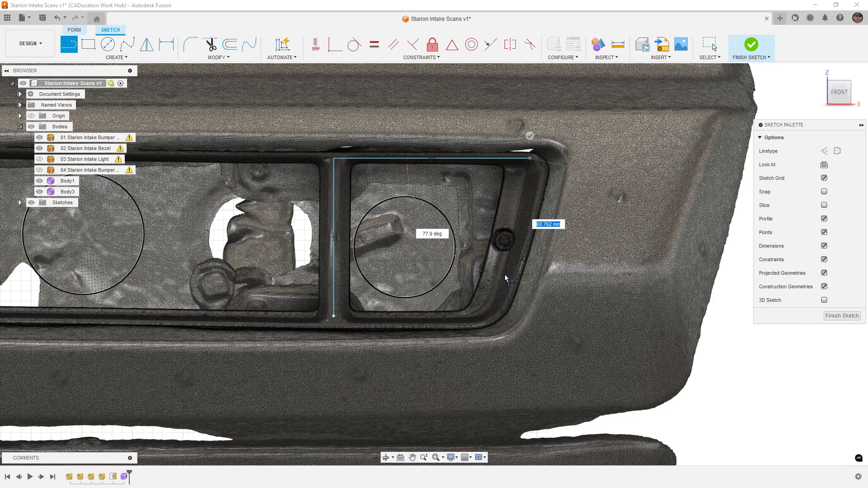
left_click(486, 314)
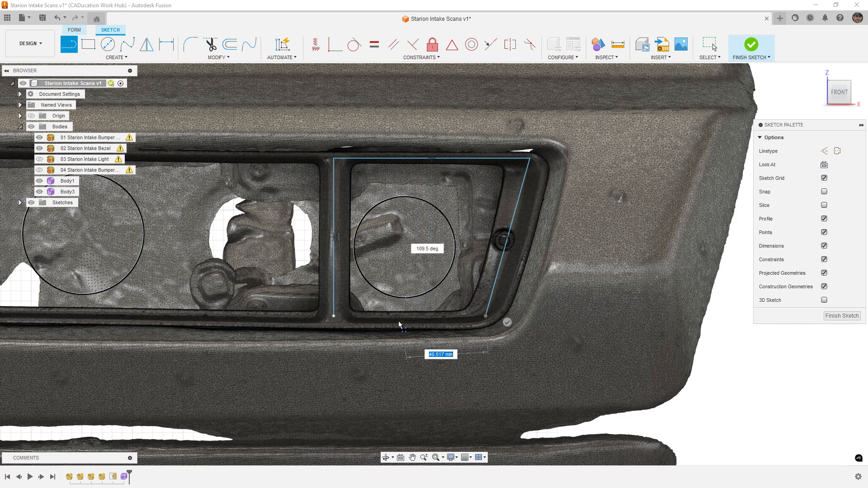
left_click(334, 316)
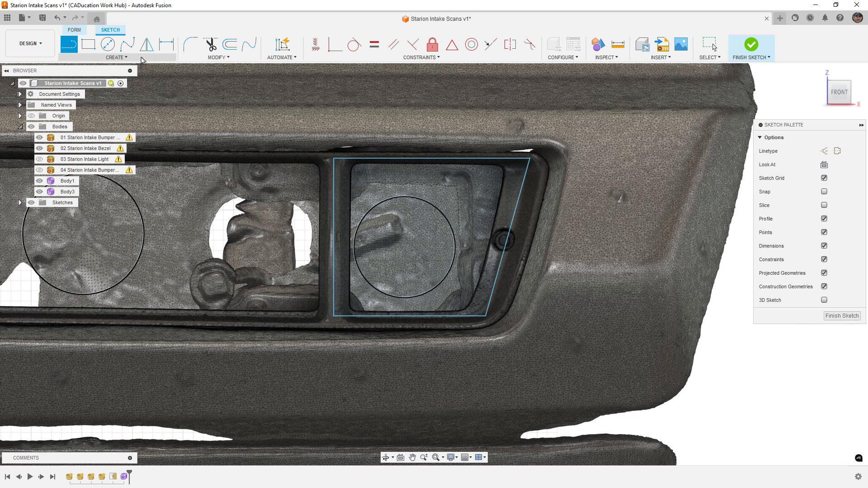
left_click(751, 44)
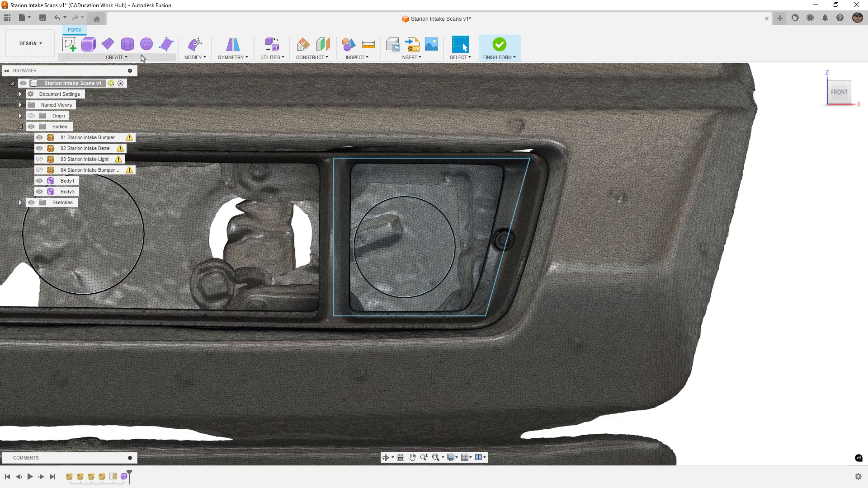
Step: Extrude the four-sided outline 10 mm as a chained T-Spline profile with Curvature spacing, 8 faces and 1 front face
left_click(140, 57)
left_click(78, 149)
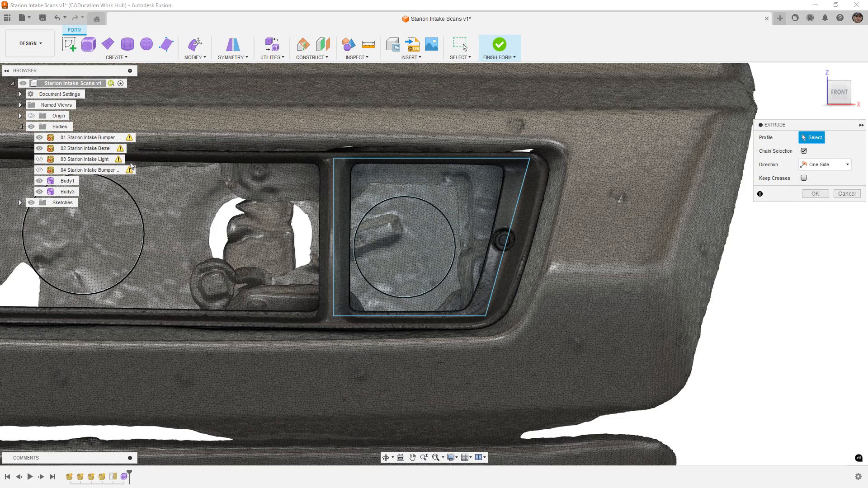
left_click(442, 240)
middle_click_drag(442, 239, 394, 145, "shift")
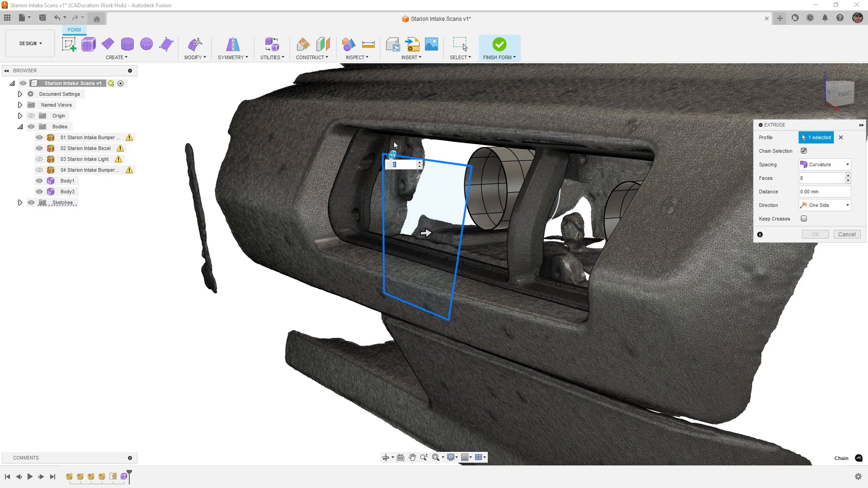
left_click(466, 167)
left_click(466, 168)
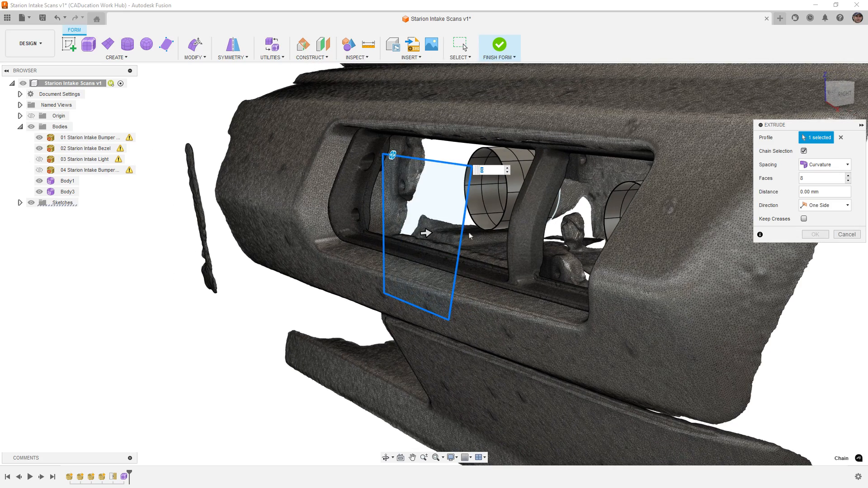
middle_click_drag(469, 236, 484, 232, "shift")
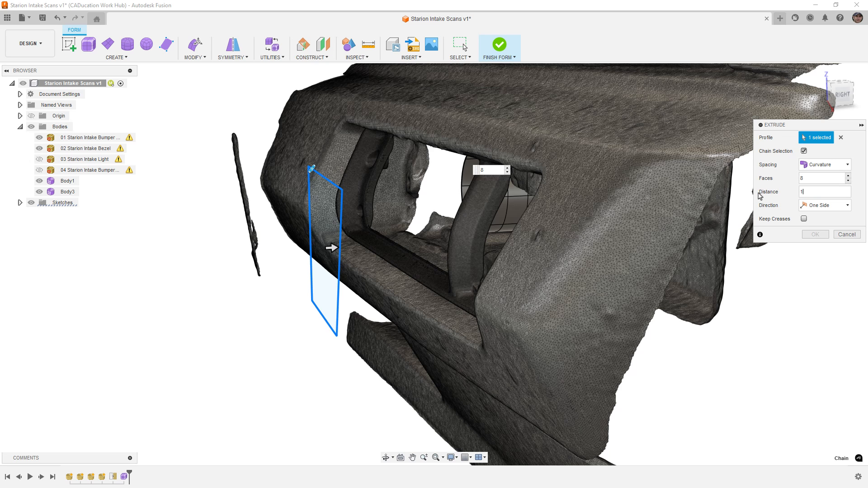
mouse_move(446, 218)
middle_mouse_down("shift")
mouse_move(424, 216)
mouse_move(452, 212)
middle_mouse_up("shift")
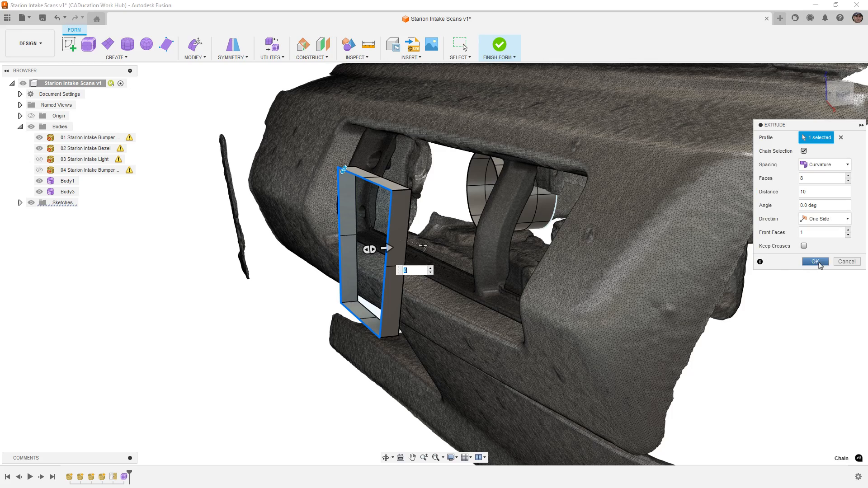
left_click(819, 263)
Step: Select the extruded frame body and shift it 110 mm in Y, back through the bezel opening toward the cylinders
scroll(488, 241, "down", 1)
middle_click_drag(492, 252, 565, 249, "shift")
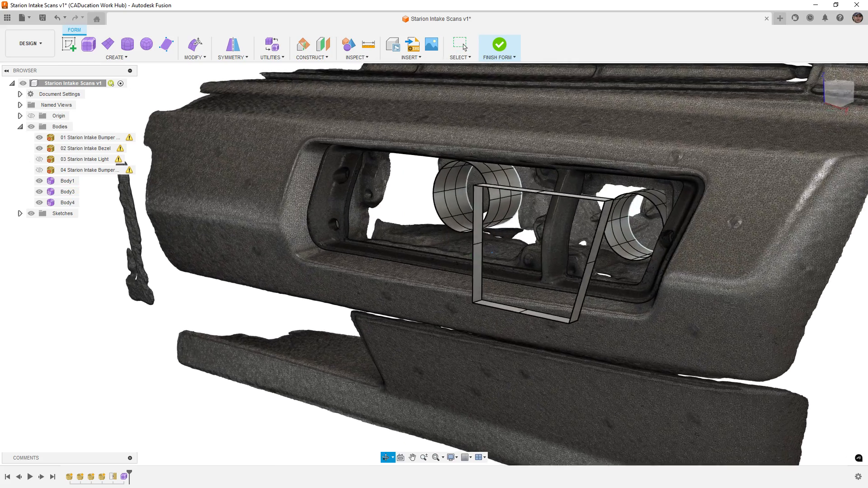
left_click(68, 203)
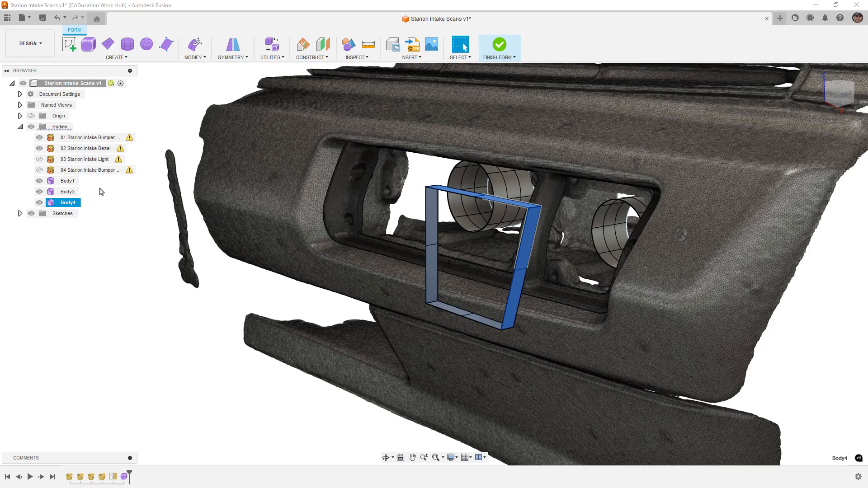
left_click(191, 58)
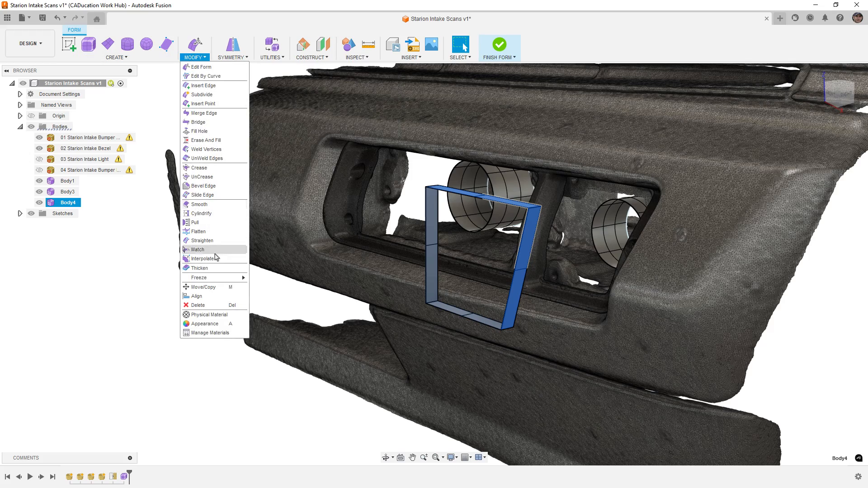
left_click(203, 287)
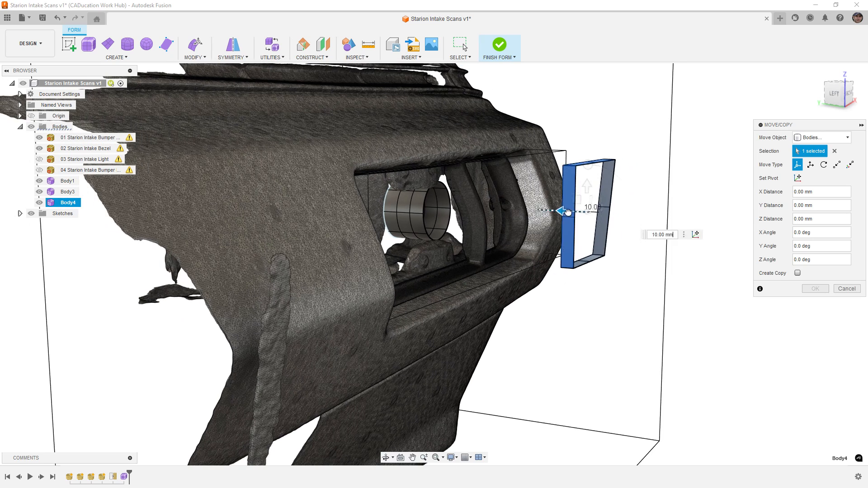
left_click_drag(567, 212, 451, 217)
scroll(467, 239, "up", 5)
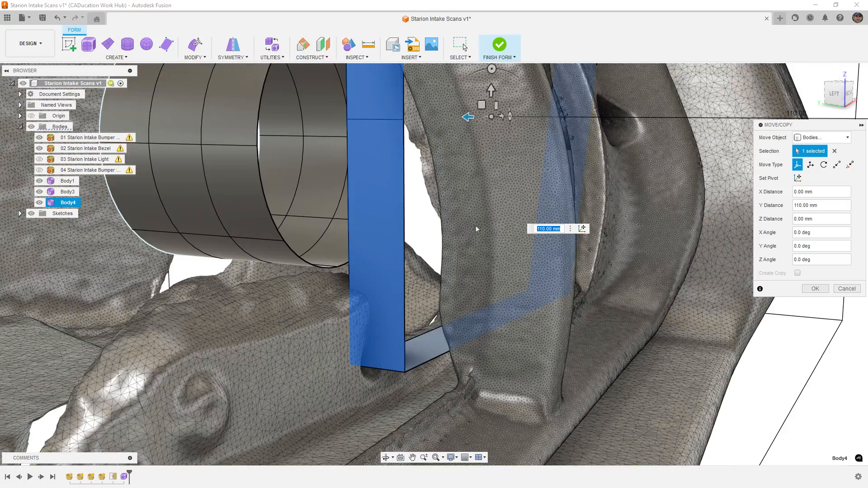
Step: Check the frame's depth against the bezel and the cylinders, hiding the 01 Starion Intake Bumper scan for a clear side view
middle_click_drag(485, 188, 473, 262, "shift")
scroll(456, 155, "up", 5)
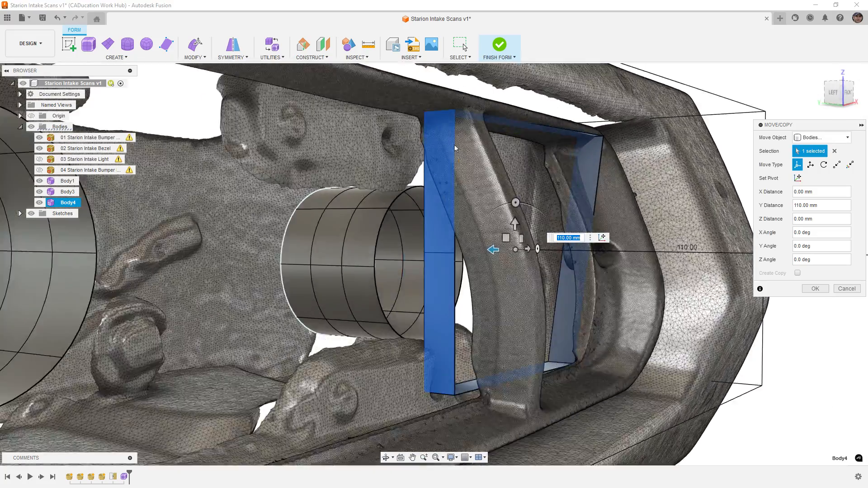
scroll(456, 155, "down", 6)
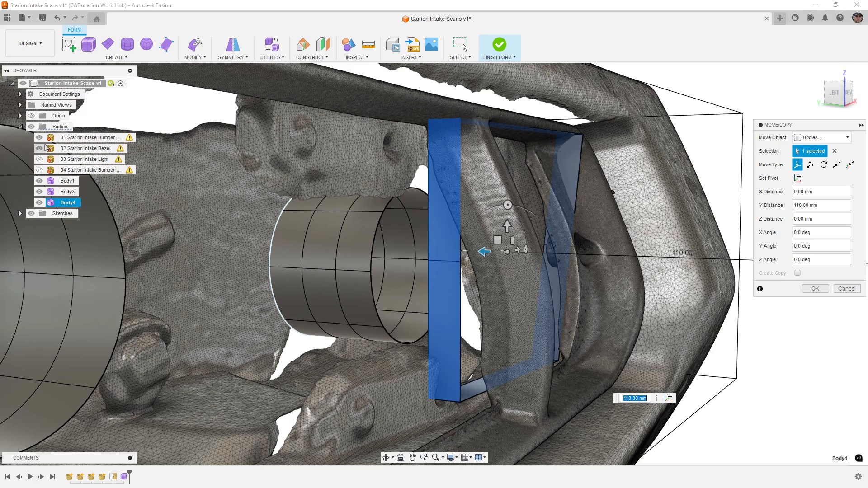
left_click(40, 137)
scroll(390, 204, "down", 2)
middle_click_drag(382, 207, 416, 208, "shift")
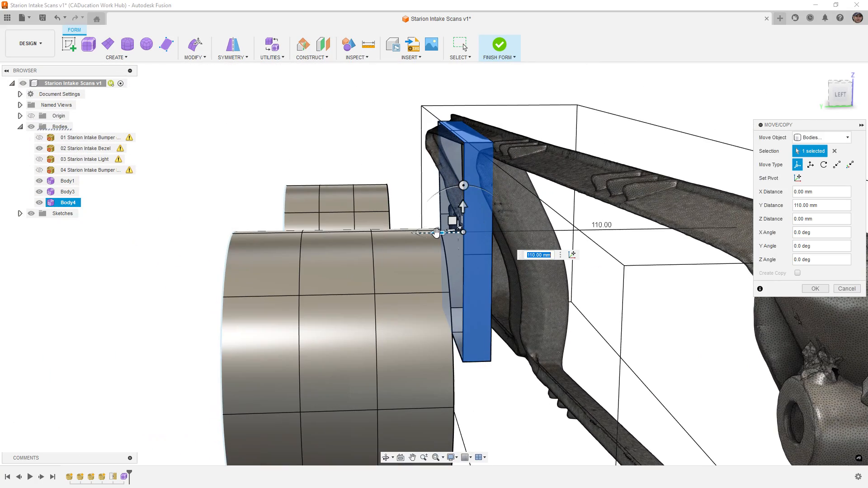
Step: Shift the frame body farther back in Y, clear of the bezel and toward the cylinders, and finish the move
left_click_drag(436, 232, 395, 248)
middle_click_drag(441, 212, 447, 230, "shift")
left_click(815, 289)
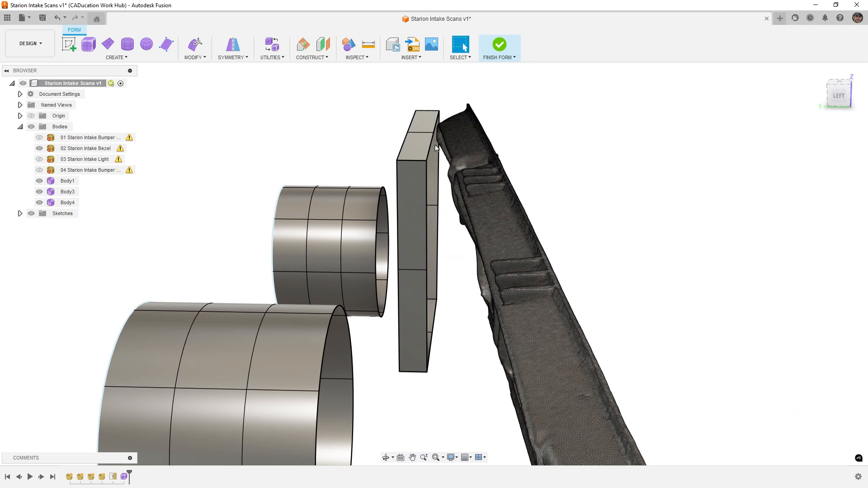
Step: Set the T-Spline display mode of the frame body to box display
left_click(431, 114)
left_click(384, 116)
left_click(414, 146)
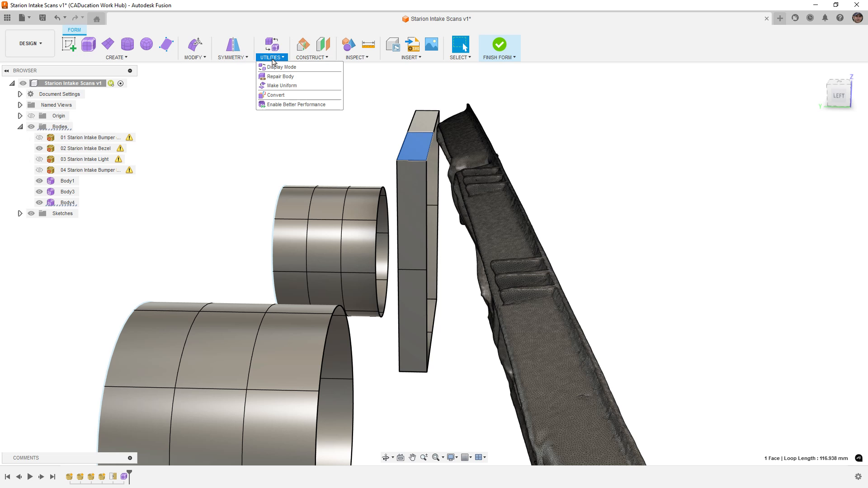
left_click(280, 69)
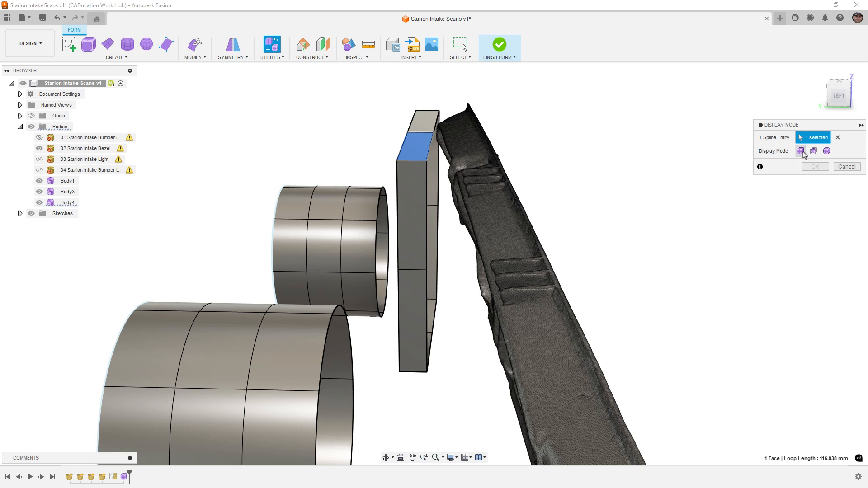
left_click(815, 167)
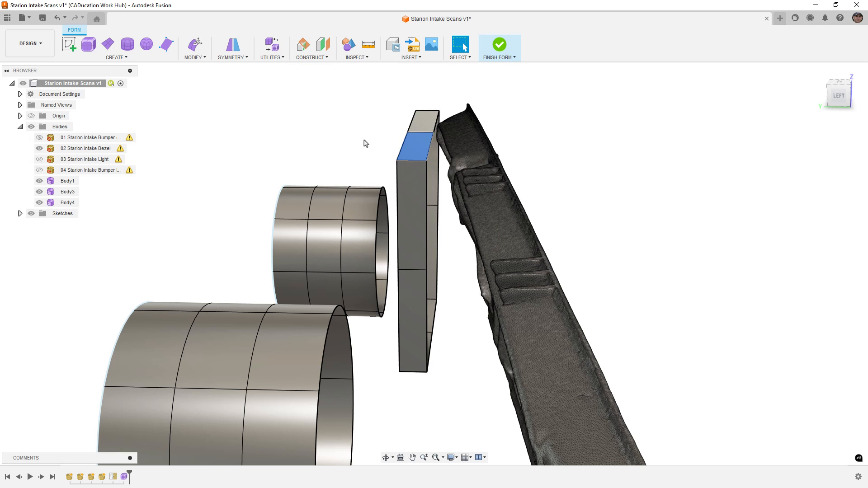
Step: Edit the frame's form, moving the inboard upper corner edge forward, the upper middle edge -9 mm and the inboard side middle edge -22 mm in Y
left_click(198, 47)
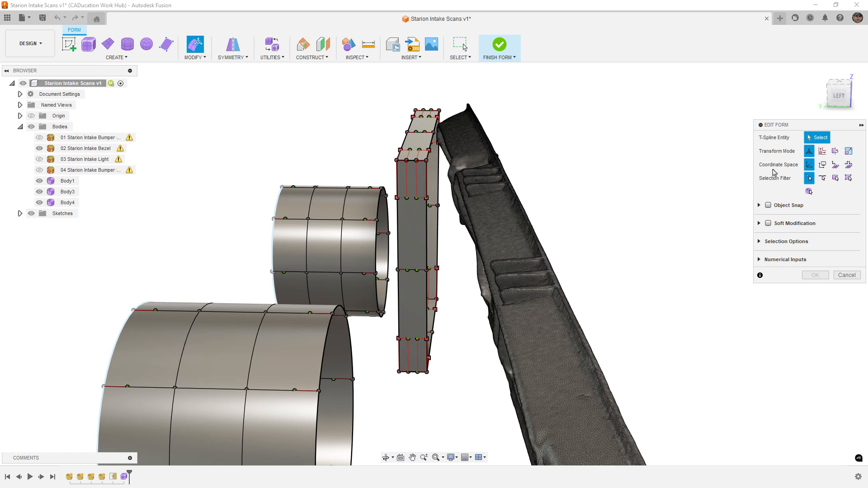
left_click(848, 178)
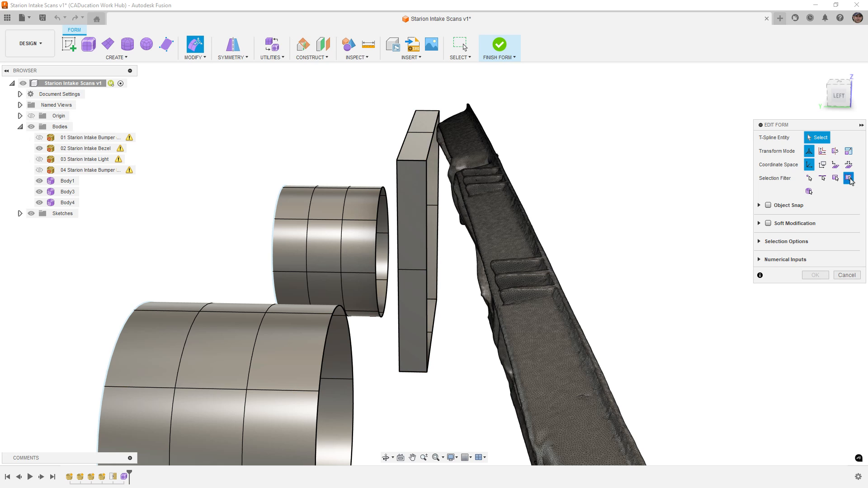
left_click(411, 161)
left_click_drag(385, 162, 418, 136)
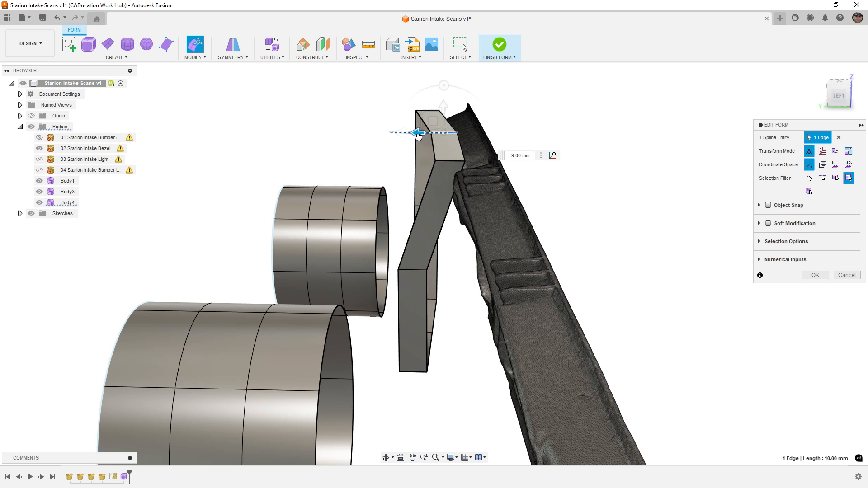
left_click(394, 270)
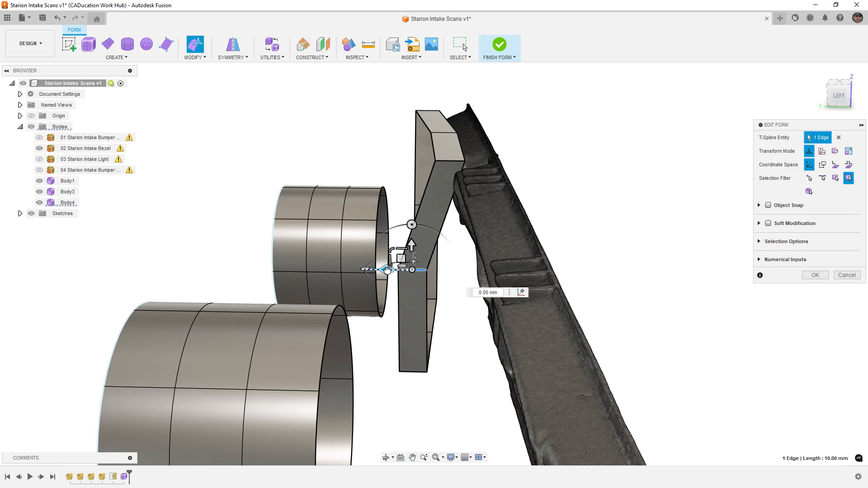
left_click_drag(388, 271, 450, 275)
middle_click_drag(462, 348, 503, 244)
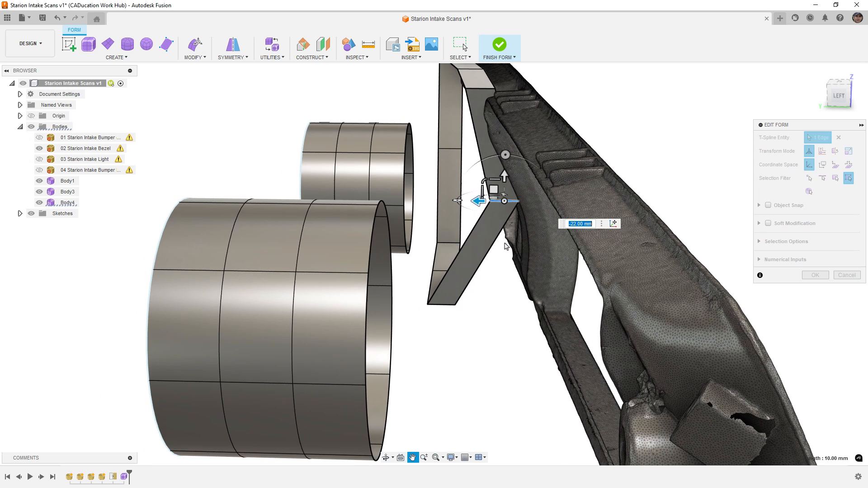
Step: Move the frame's inboard lower corner edge forward toward the bezel and the lower middle edge -28 mm in Y
left_click(444, 306)
left_click_drag(418, 304, 497, 306)
left_click(443, 271)
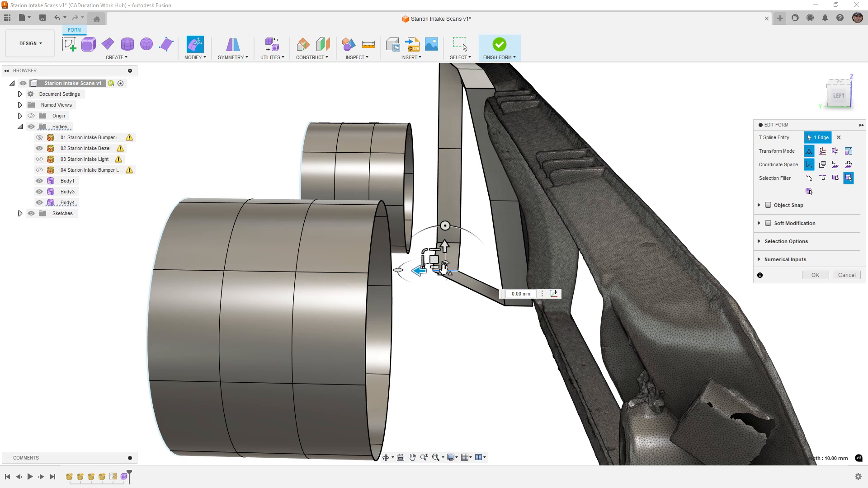
left_click_drag(423, 272, 493, 273)
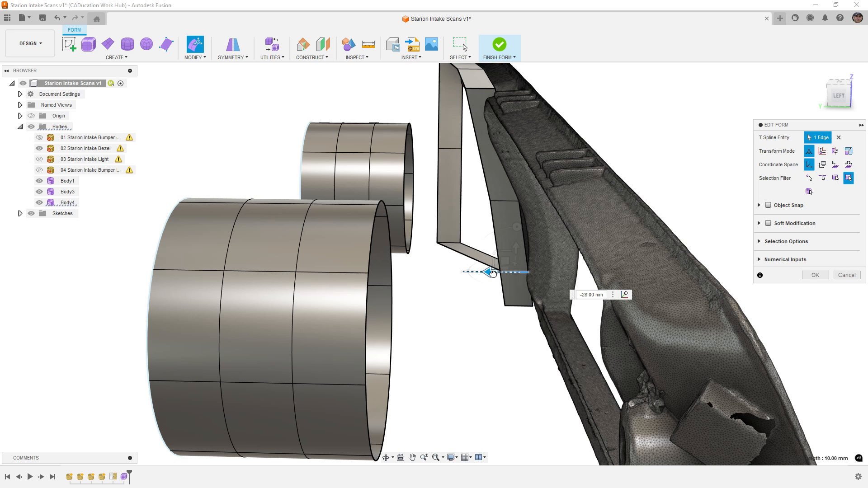
Step: Move the frame's outboard lower corner edge and outboard side middle edge forward in Y toward the bezel
left_click(449, 244)
left_click_drag(428, 245, 476, 244)
left_click(451, 151)
left_click_drag(423, 149, 461, 149)
Step: Move the frame's outboard side middle edge 6 mm in Y, judging it against the bezel boss from the right side
middle_click_drag(465, 181, 499, 250, "shift")
scroll(499, 250, "down", 2)
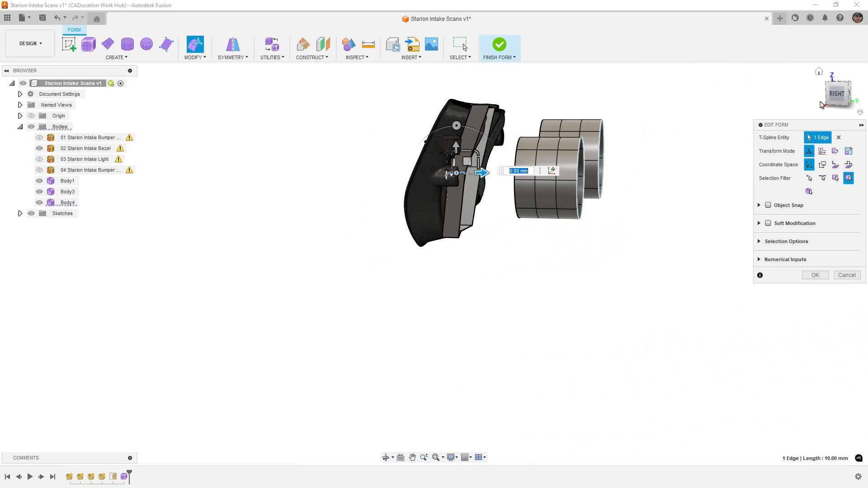
left_click(834, 94)
scroll(346, 201, "up", 4)
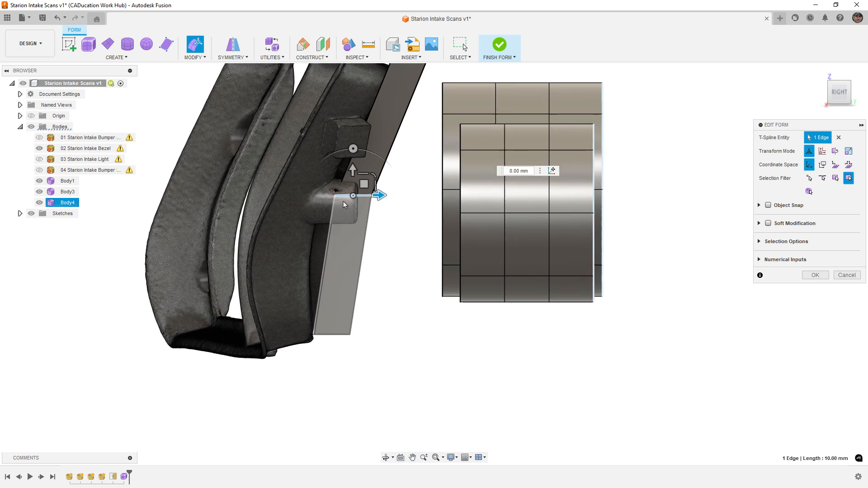
left_click_drag(344, 191, 383, 194)
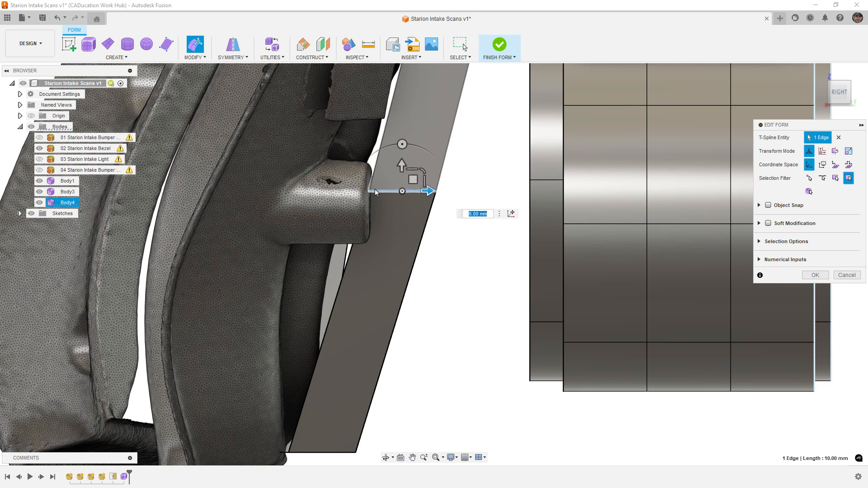
scroll(375, 189, "down", 2)
scroll(377, 189, "down", 1)
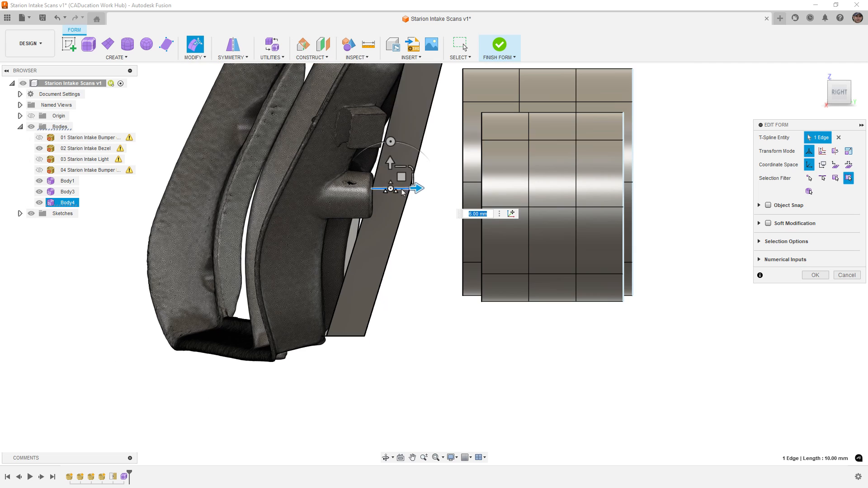
Step: Move the outboard side middle edge -10 mm in Y, forward toward the bezel
left_click(356, 335)
left_click(354, 344)
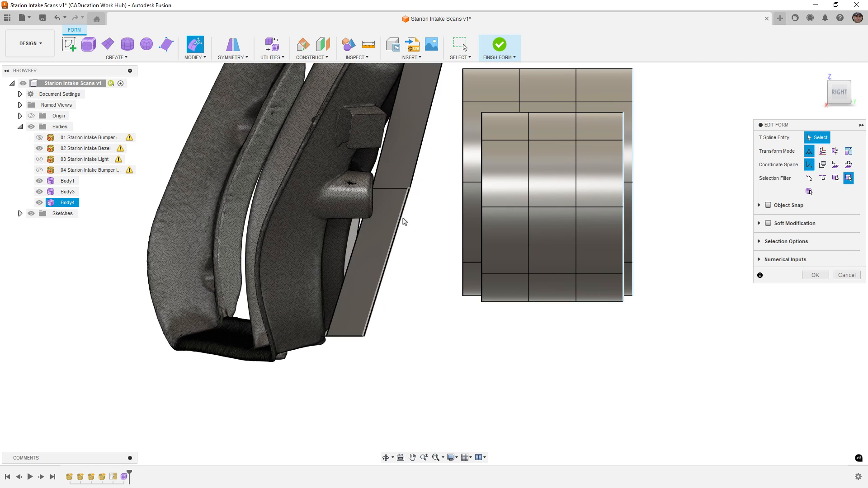
left_click(394, 189)
left_click_drag(417, 188, 378, 194)
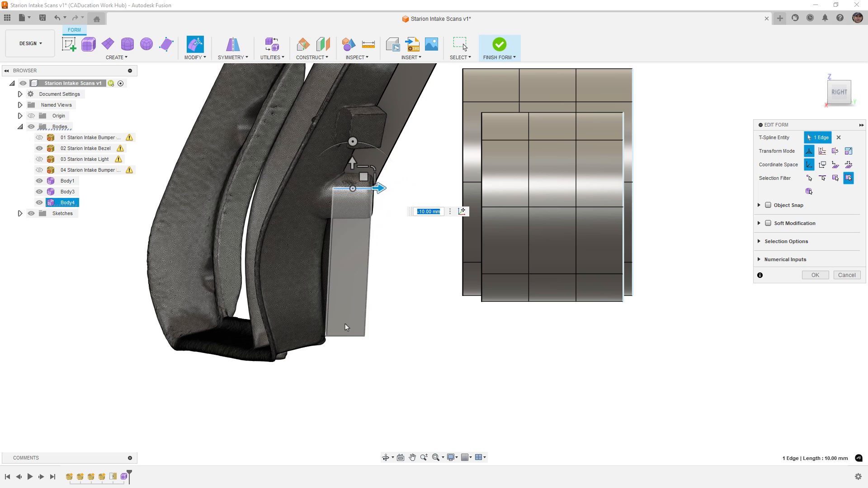
Step: Nudge the frame's upper middle edge along Y to follow the bezel as seen from above
scroll(338, 311, "down", 4)
middle_click_drag(383, 290, 378, 336, "shift")
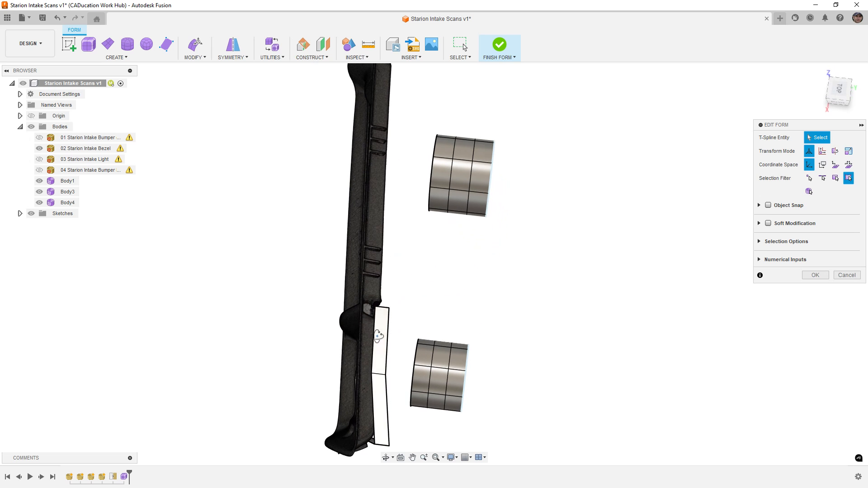
left_click(833, 96)
scroll(349, 207, "up", 3)
left_click(349, 206)
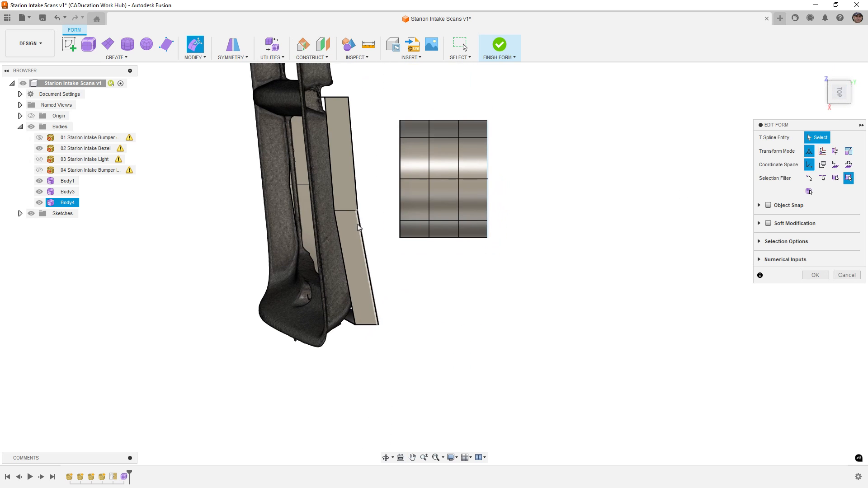
scroll(349, 207, "up", 2)
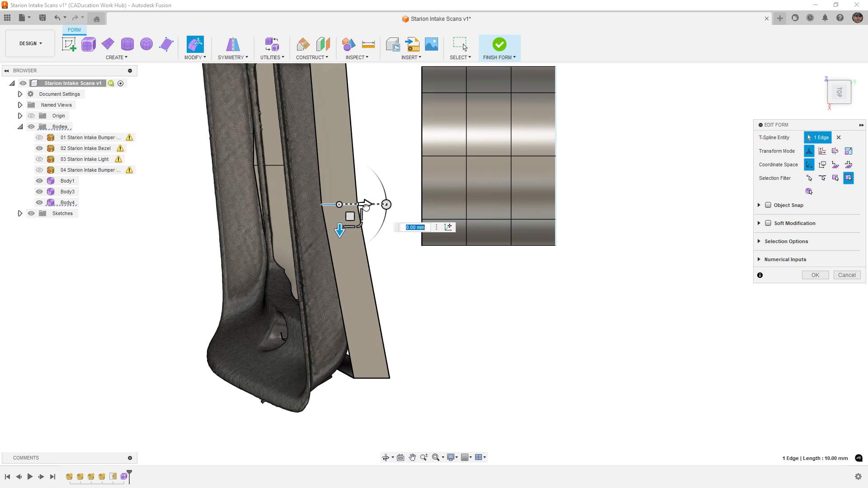
left_click_drag(365, 206, 369, 206)
Step: Move the frame's inboard side middle edge slightly forward in Y to follow the bezel divider, and clear the selection
middle_click_drag(370, 206, 396, 341, "shift")
middle_click_drag(449, 339, 445, 206, "shift")
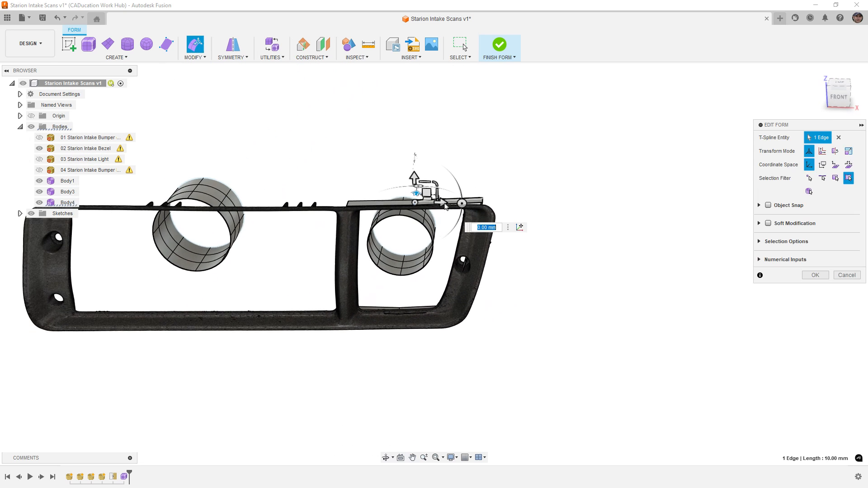
middle_click_drag(393, 269, 473, 247, "shift")
scroll(283, 263, "up", 6)
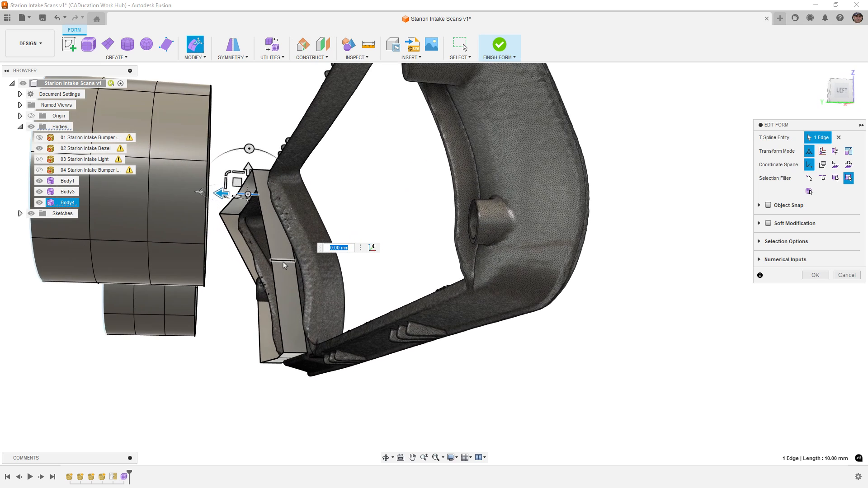
scroll(283, 261, "up", 3)
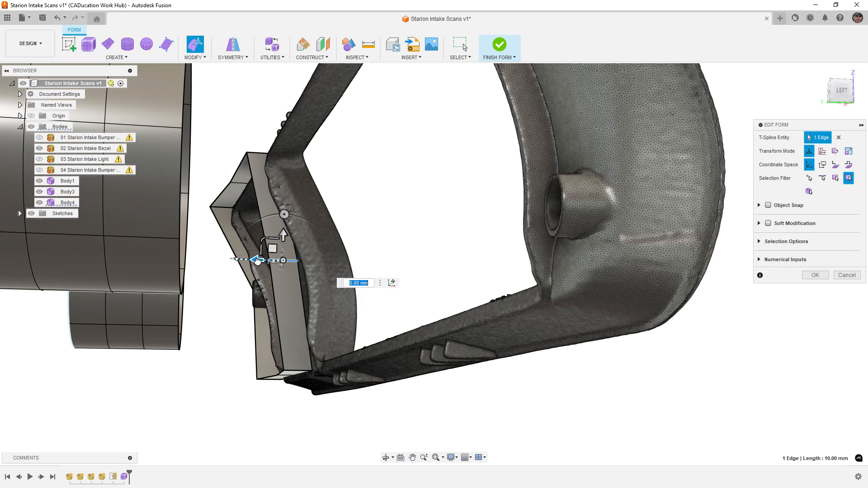
left_click_drag(257, 261, 267, 263)
left_click(221, 349)
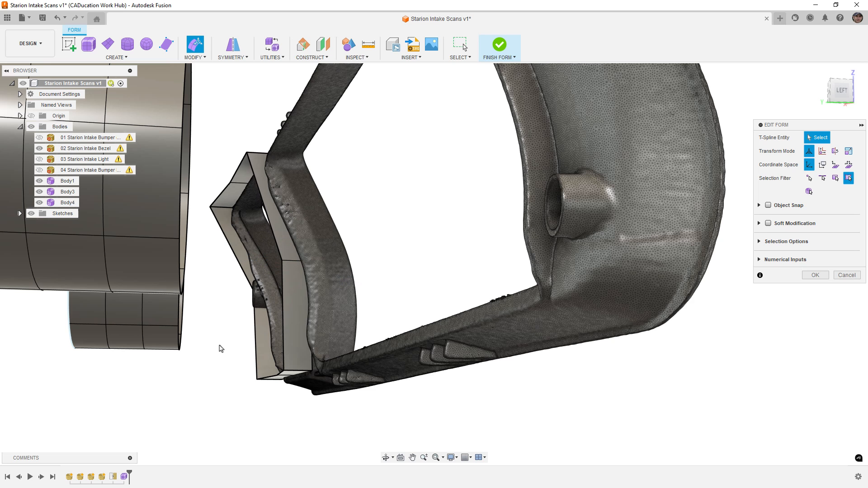
Step: Hide the cylinder bodies Body1 and Body3 and move the frame's lower middle edge 3.90 mm back in Y
left_click(39, 180)
left_click(40, 192)
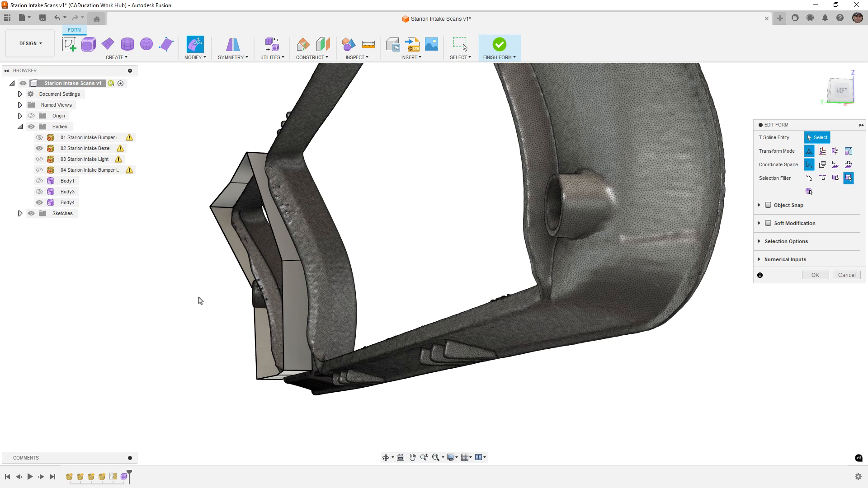
middle_click_drag(199, 300, 260, 219, "shift")
left_click(353, 328)
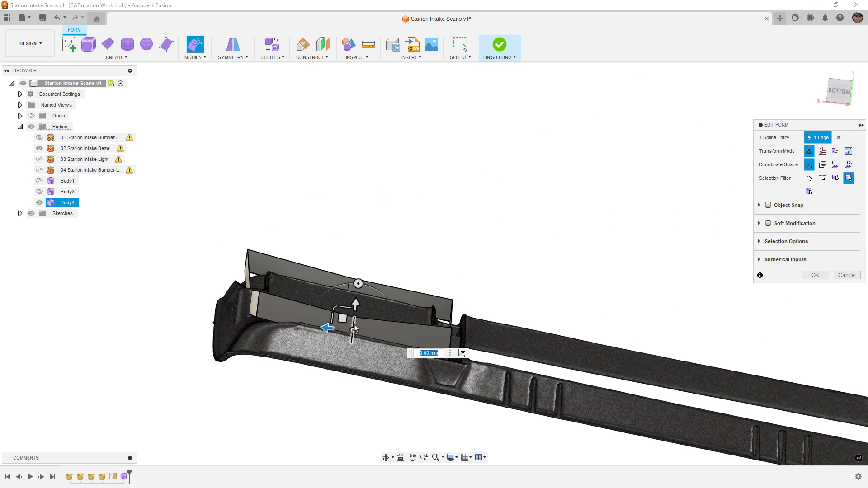
left_click_drag(356, 303, 357, 292)
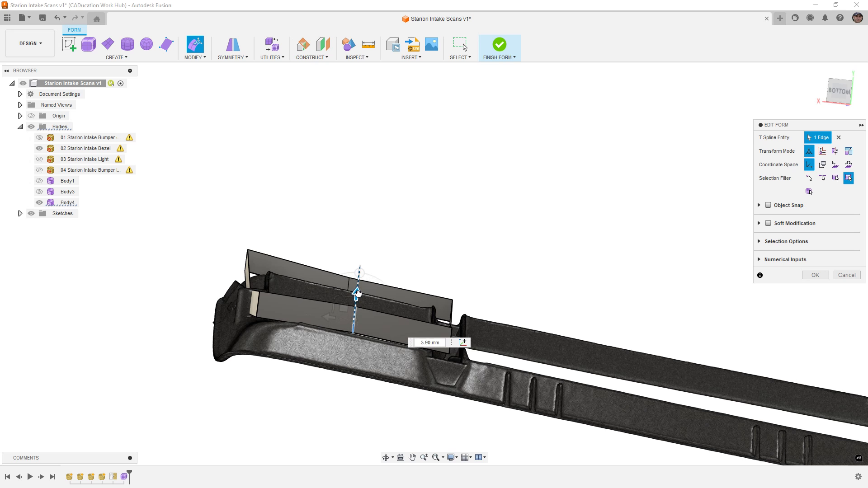
Step: Nudge the frame's lower outboard corner edge back in Y, check the frame around the bezel and finish editing the form
left_click(265, 303)
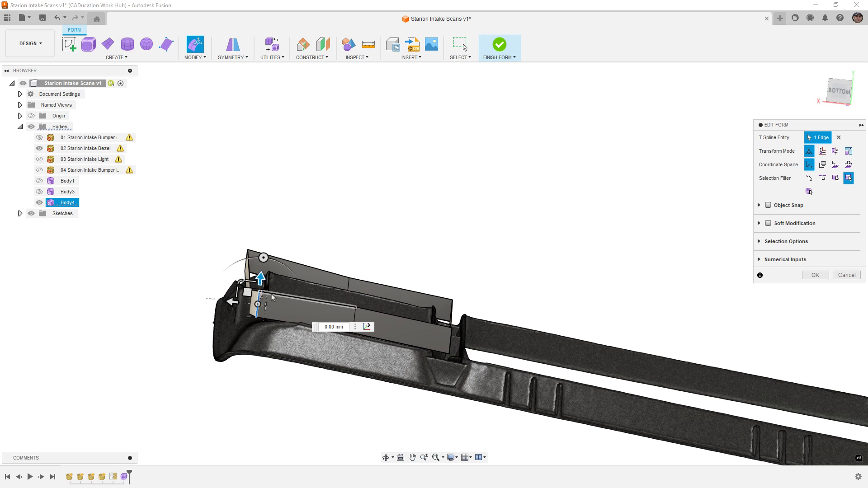
left_click_drag(261, 280, 260, 273)
middle_click_drag(299, 316, 429, 84, "shift")
middle_click_drag(427, 167, 402, 262, "shift")
left_click(401, 260)
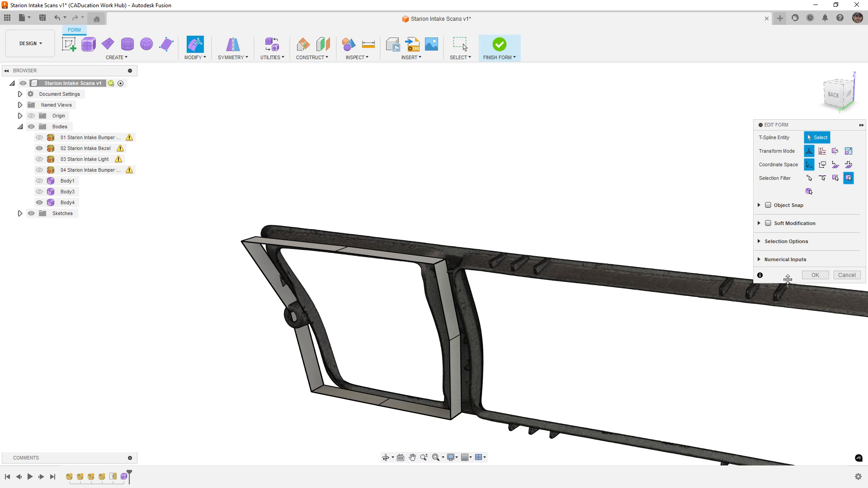
left_click(815, 275)
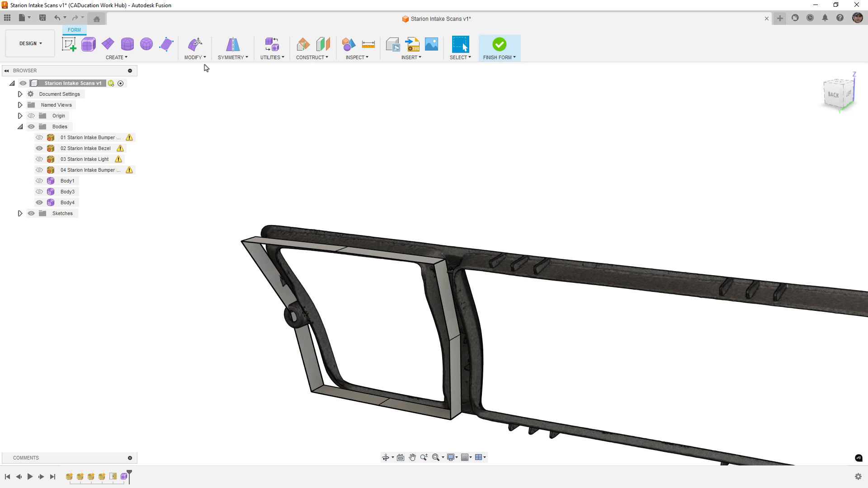
Step: Uncrease the four corners of the frame body
left_click(195, 53)
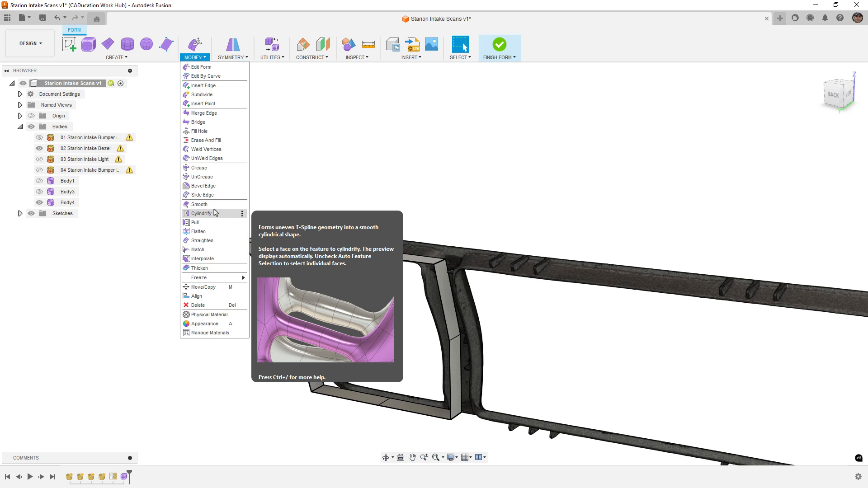
left_click(212, 177)
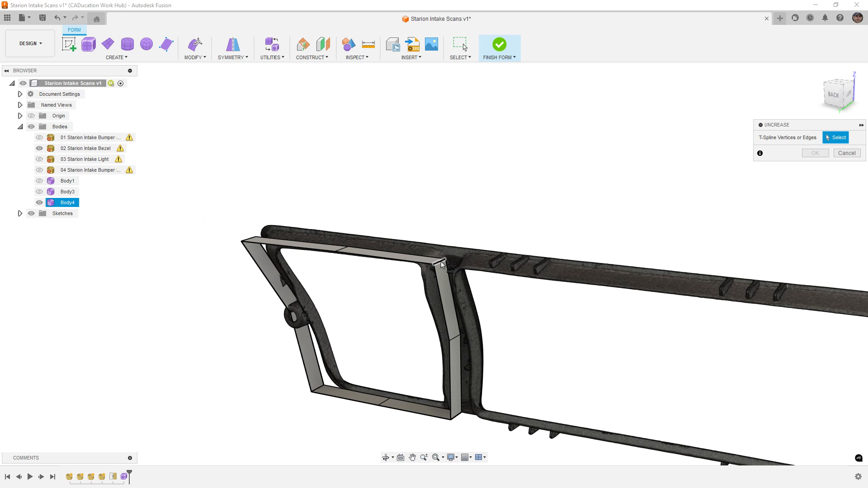
left_click(442, 264)
left_click(250, 240)
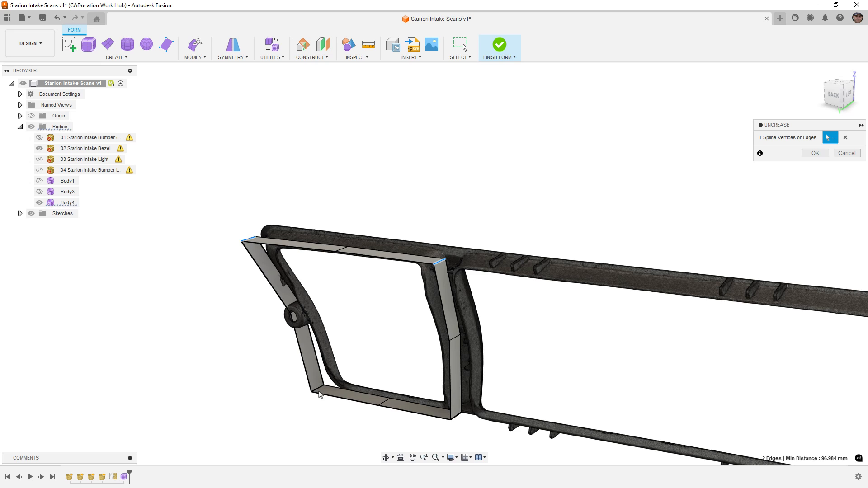
left_click(318, 388)
left_click(460, 412)
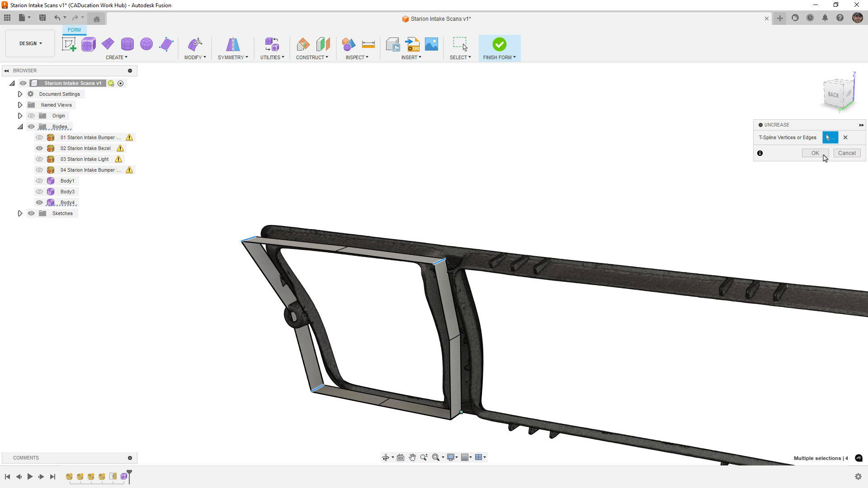
left_click(815, 153)
left_click(410, 265)
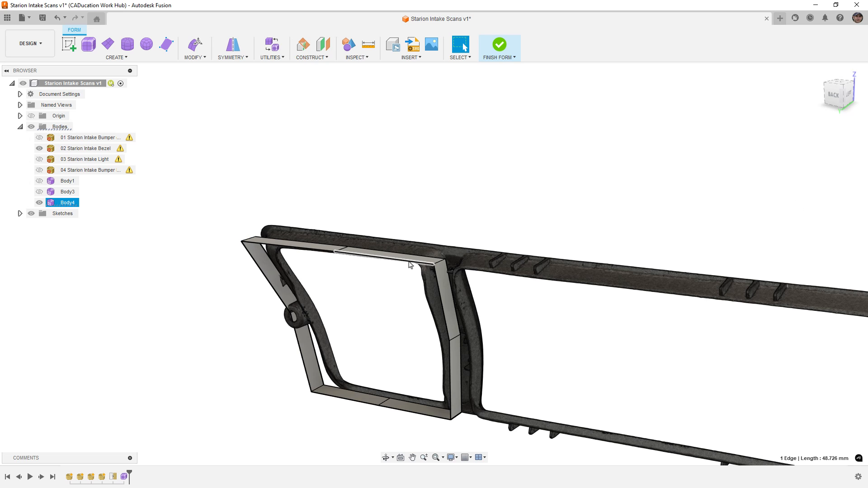
Step: Uncrease the remaining sharp lower inboard corner edge of the frame and compare the frame in box and smooth display
key("alt+3")
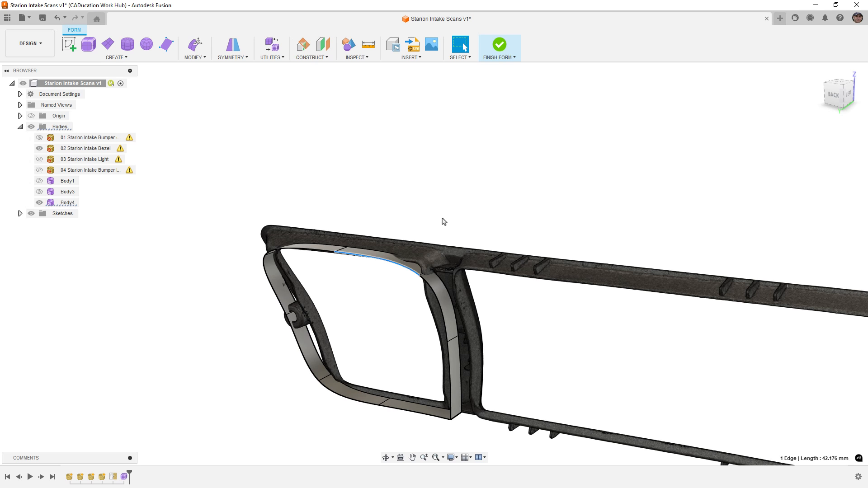
left_click(442, 219)
middle_click_drag(441, 273, 466, 433, "shift")
left_click(458, 433)
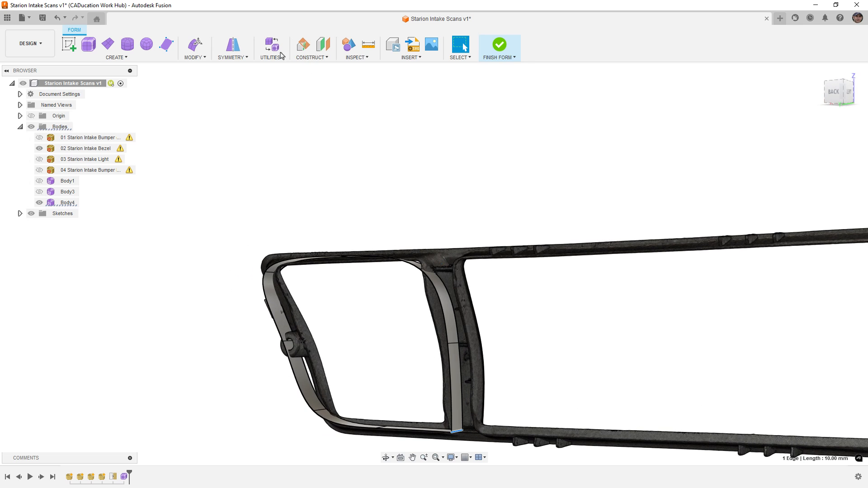
left_click(194, 57)
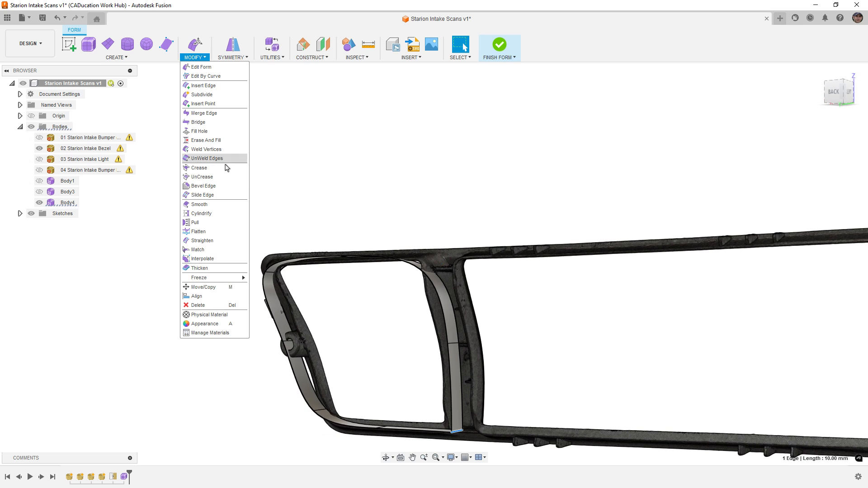
left_click(225, 178)
left_click(815, 154)
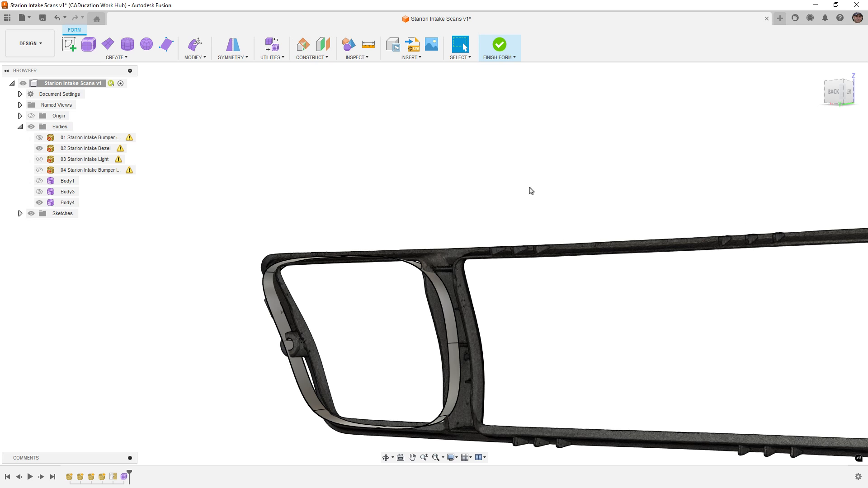
middle_click_drag(414, 269, 416, 277, "shift")
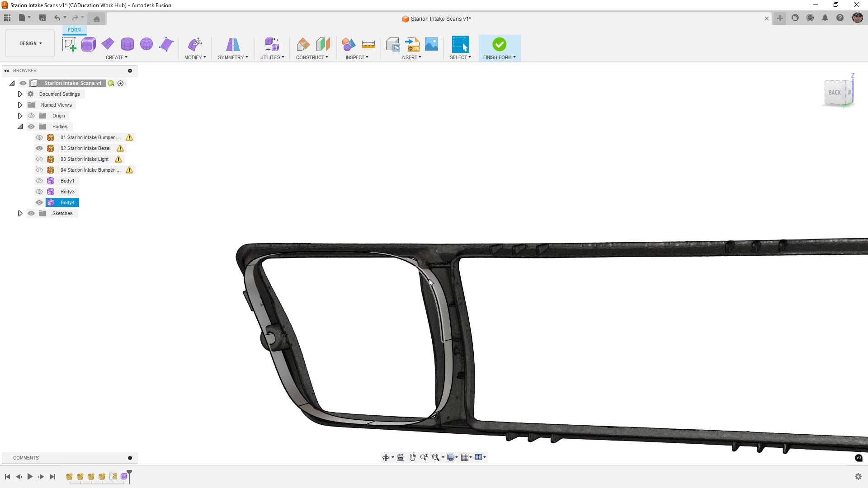
key("ctrl+1")
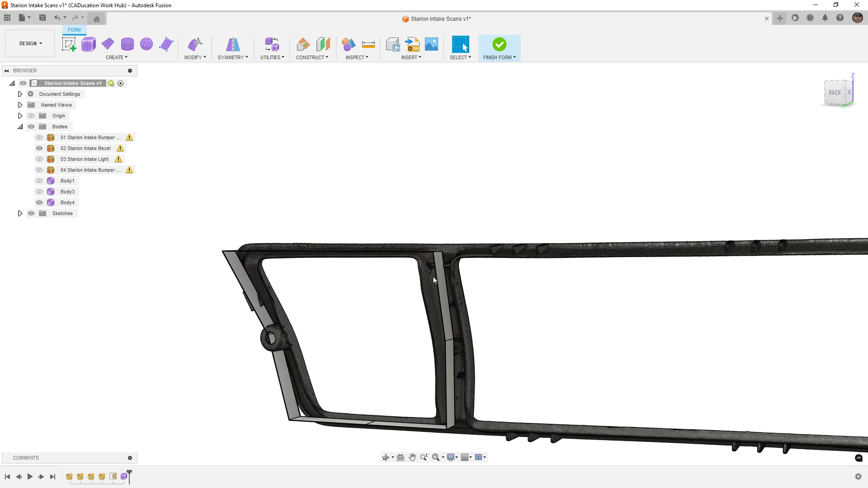
key("alt+3")
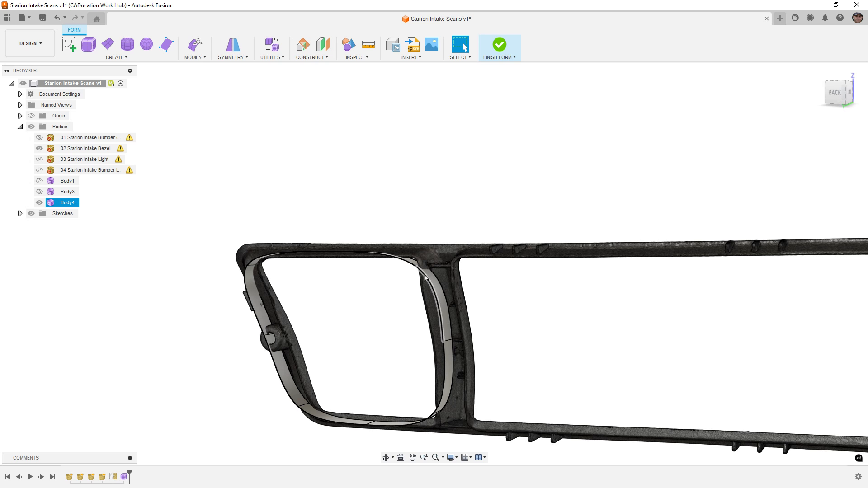
Step: Bevel the frame's upper inboard corner edge with 2 segments and a crown of 0.75
left_click(194, 57)
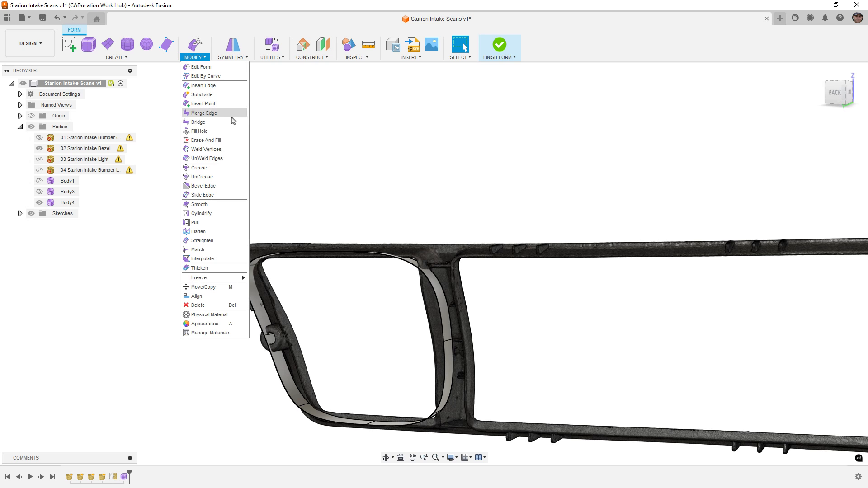
left_click(204, 186)
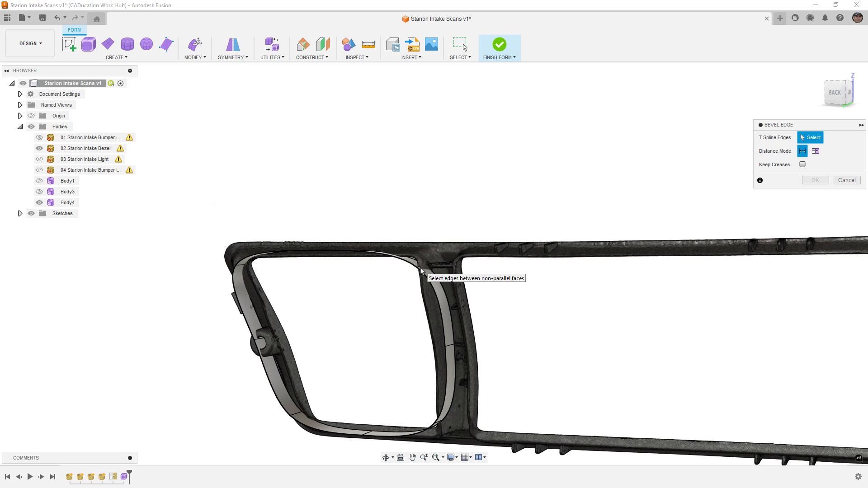
middle_click_drag(422, 270, 432, 253, "shift")
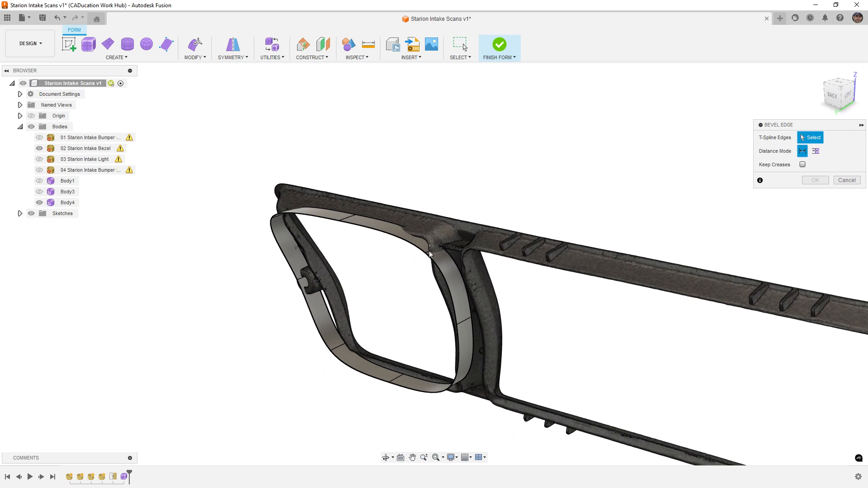
left_click(432, 252)
middle_click_drag(410, 300, 456, 283, "shift")
left_click(838, 94)
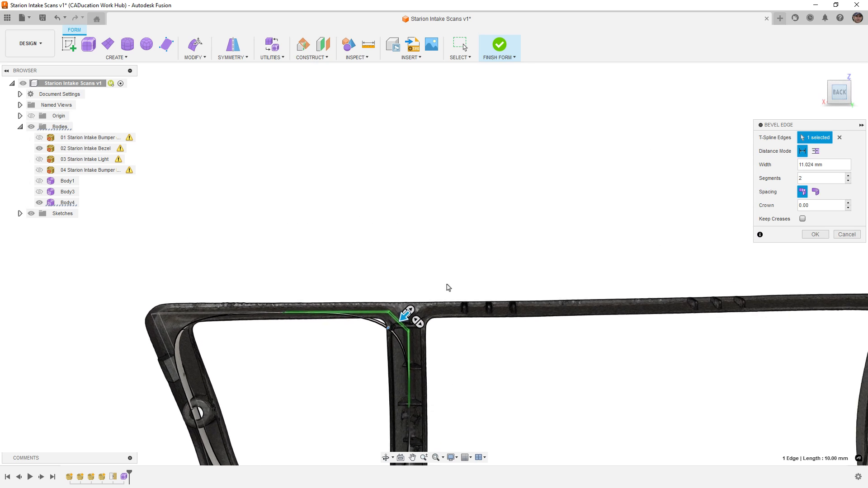
middle_click(424, 322)
middle_click(424, 322)
middle_click_drag(266, 196, 403, 187)
scroll(415, 170, "up", 3)
scroll(416, 172, "up", 2)
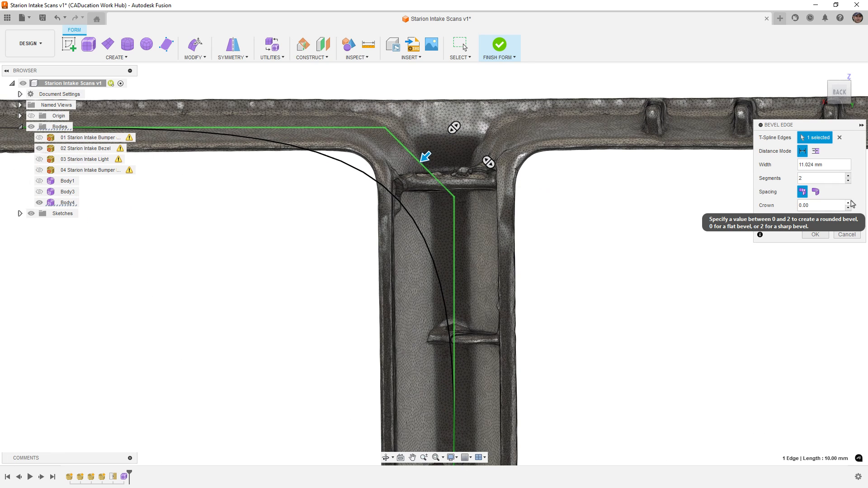
left_click(848, 203)
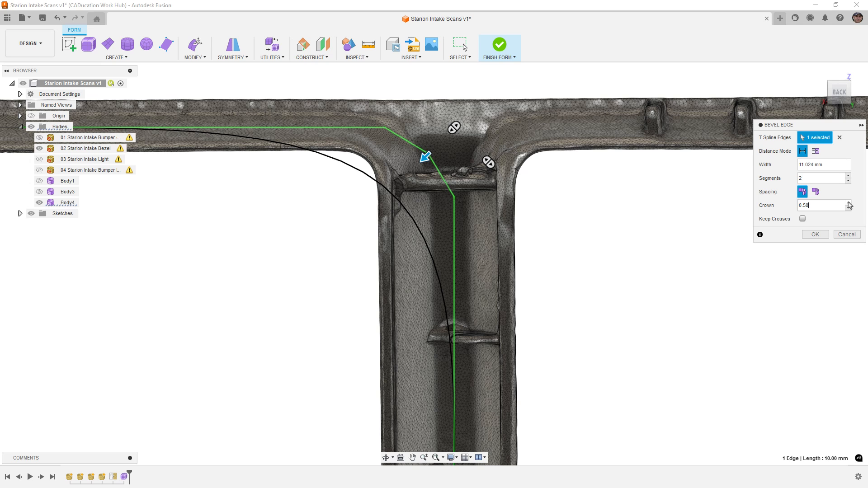
left_click(848, 203)
left_click(815, 234)
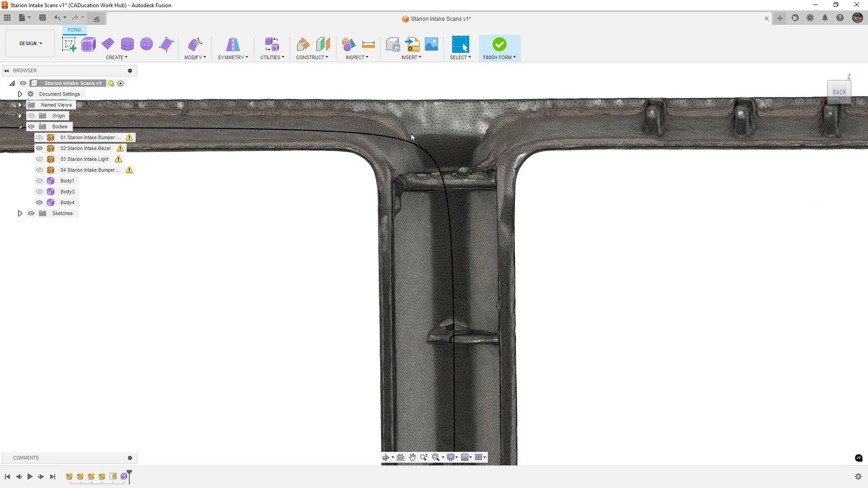
Step: Bevel the frame's lower inboard corner edge with 2 segments and a crown of 0.75
scroll(413, 128, "down", 5)
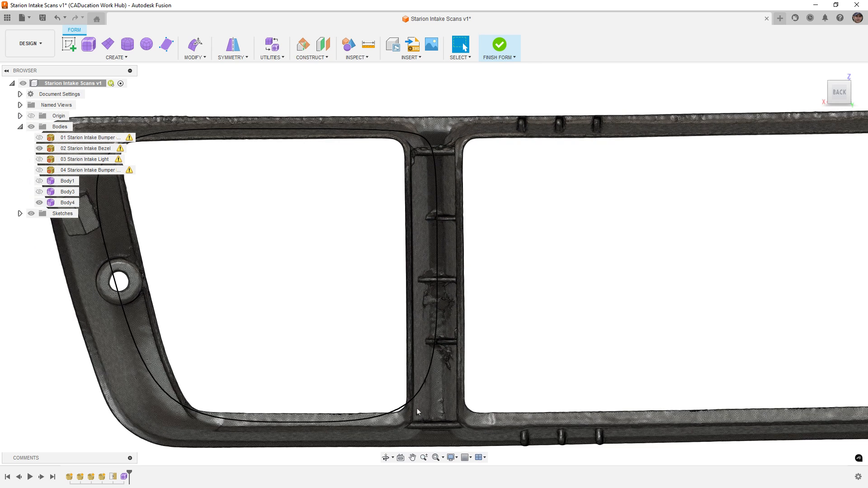
scroll(417, 408, "up", 2)
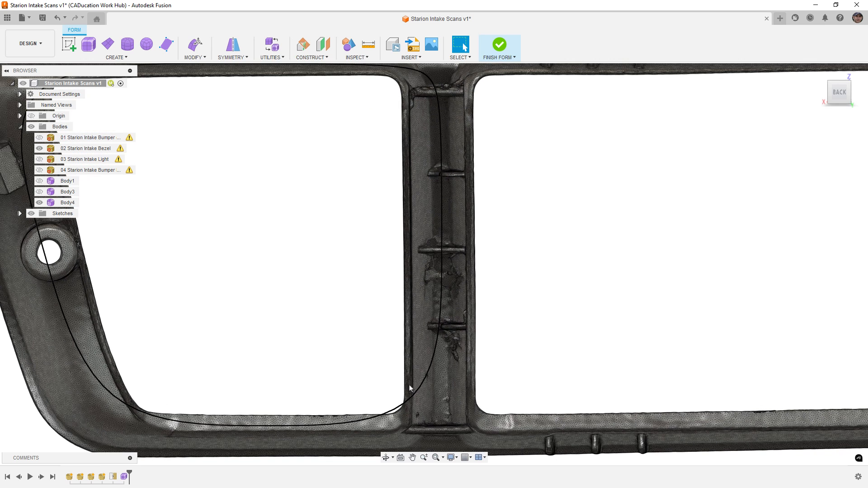
left_click(194, 57)
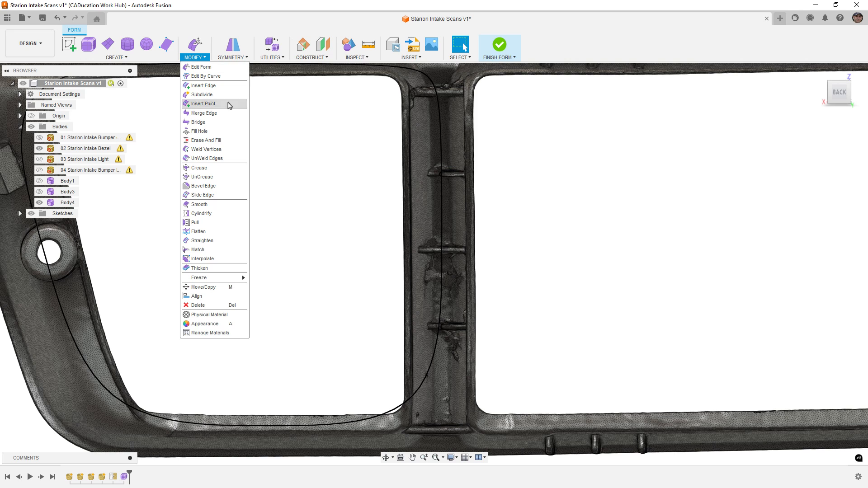
left_click(208, 185)
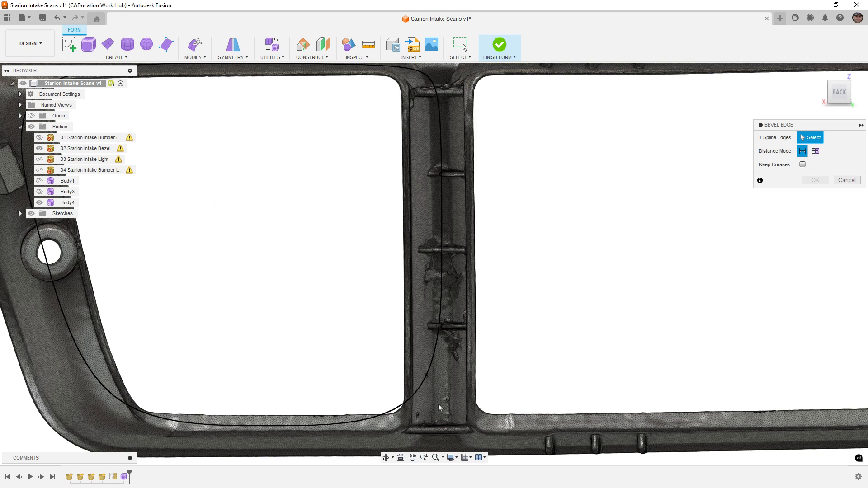
middle_click_drag(435, 356, 409, 395, "shift")
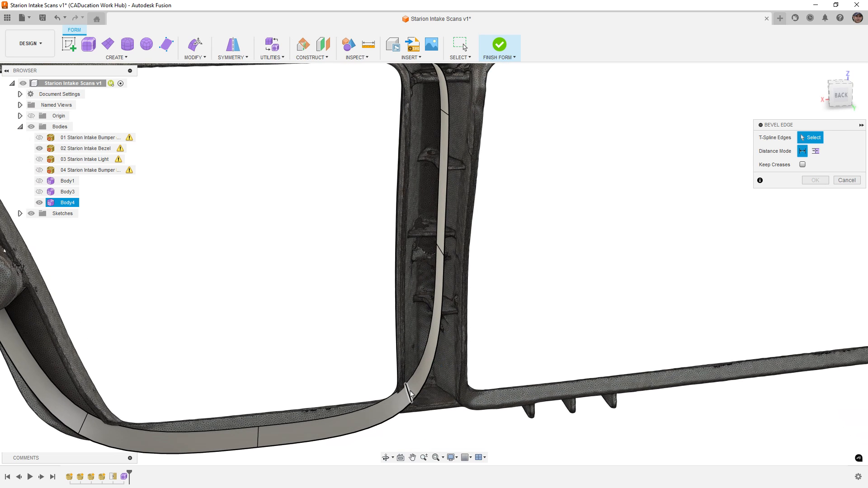
left_click(408, 392)
left_click(841, 95)
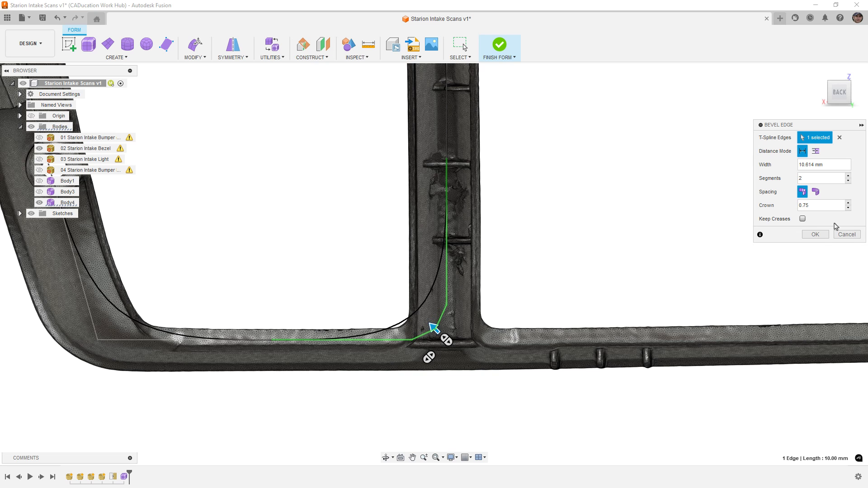
left_click(815, 235)
Step: Bevel the frame's lower outboard corner edge with 2 segments and a crown of 0.75
scroll(592, 334, "down", 4)
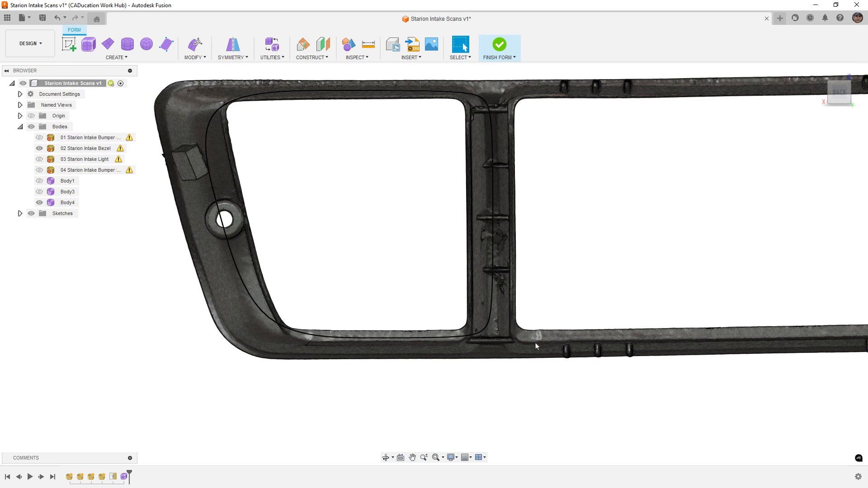
scroll(269, 323, "up", 2)
left_click(270, 319)
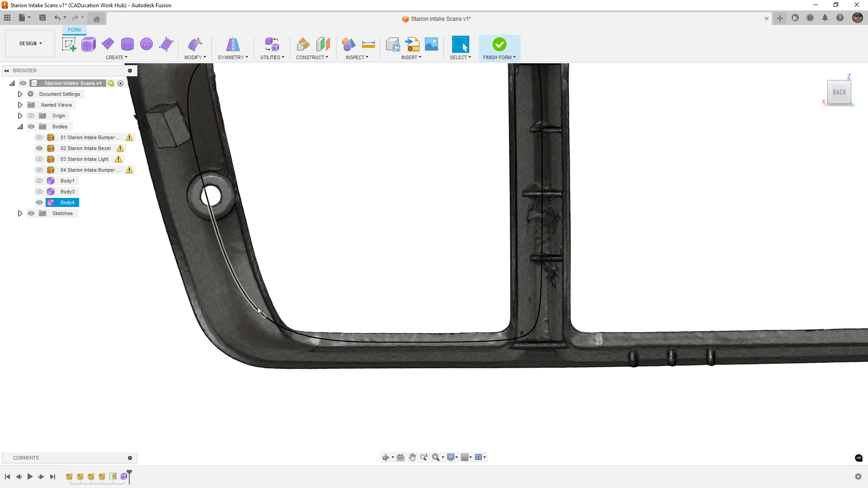
left_click_drag(254, 302, 289, 352)
left_click(199, 57)
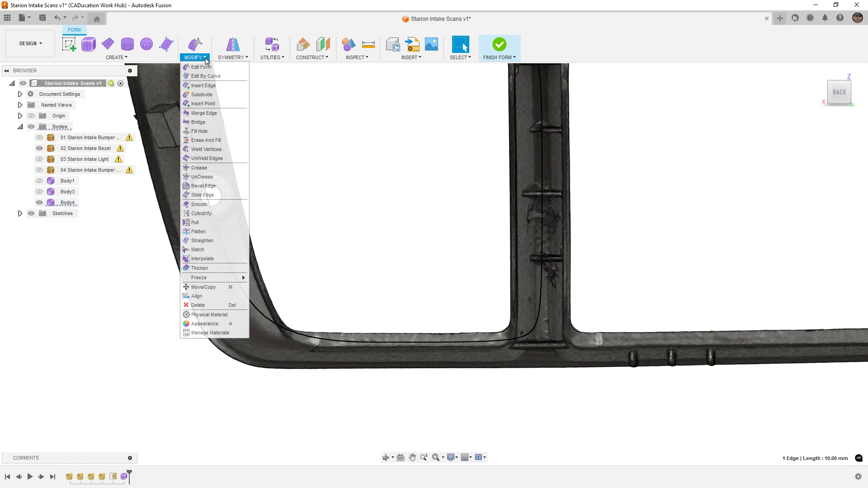
left_click(210, 186)
middle_click_drag(281, 266, 290, 268, "shift")
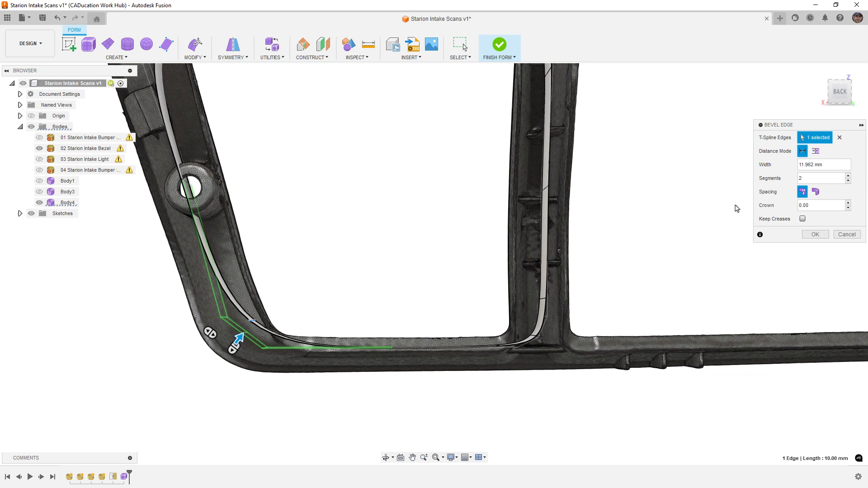
left_click(848, 203)
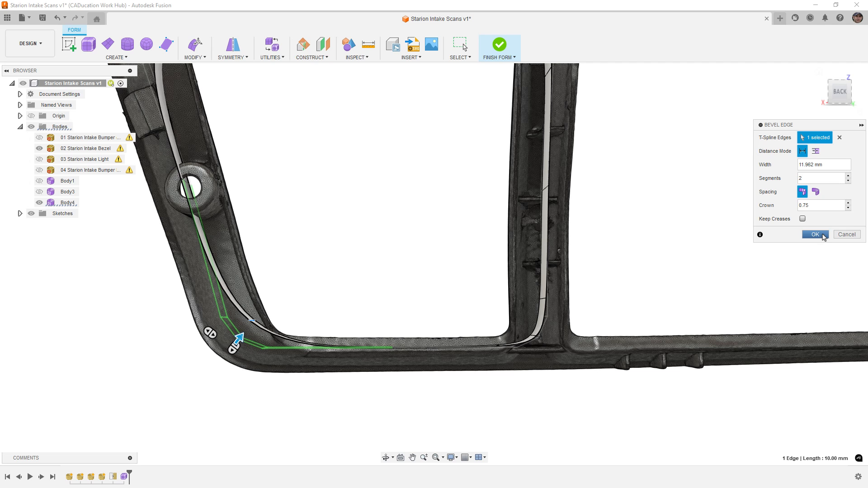
left_click(815, 235)
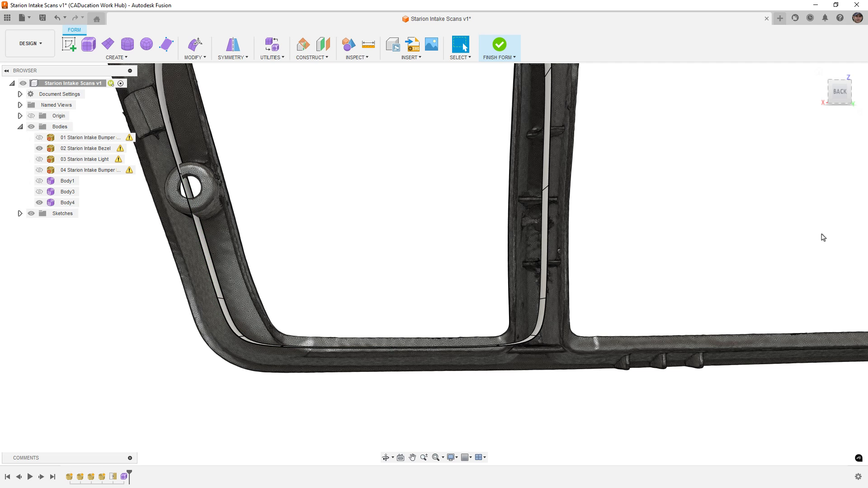
Step: Bevel the frame's upper outboard corner edge with 2 segments and a crown of 0.75
left_click(839, 93)
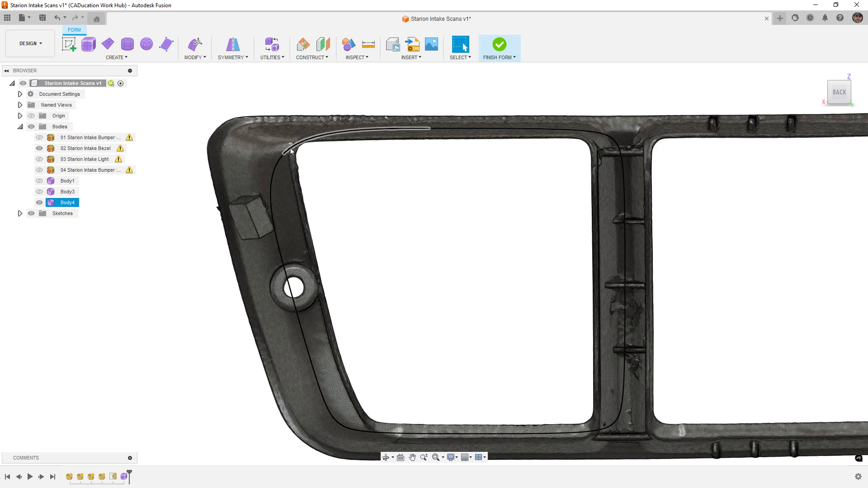
left_click(291, 151)
left_click(204, 57)
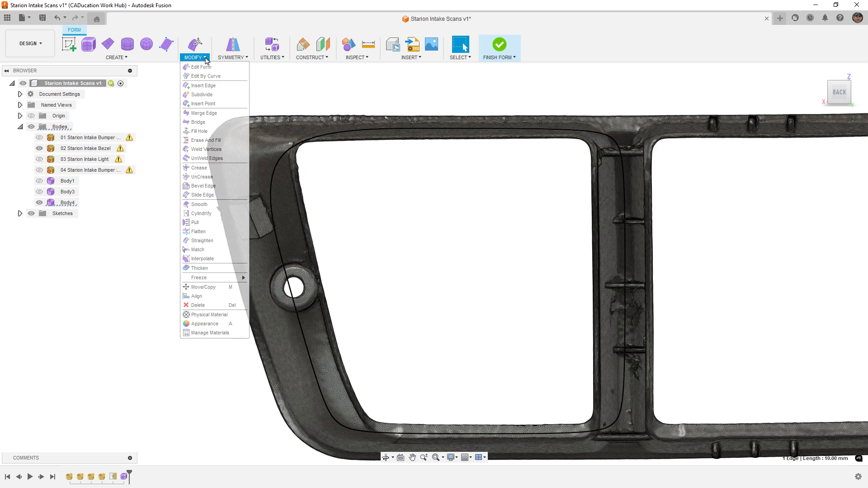
left_click(203, 186)
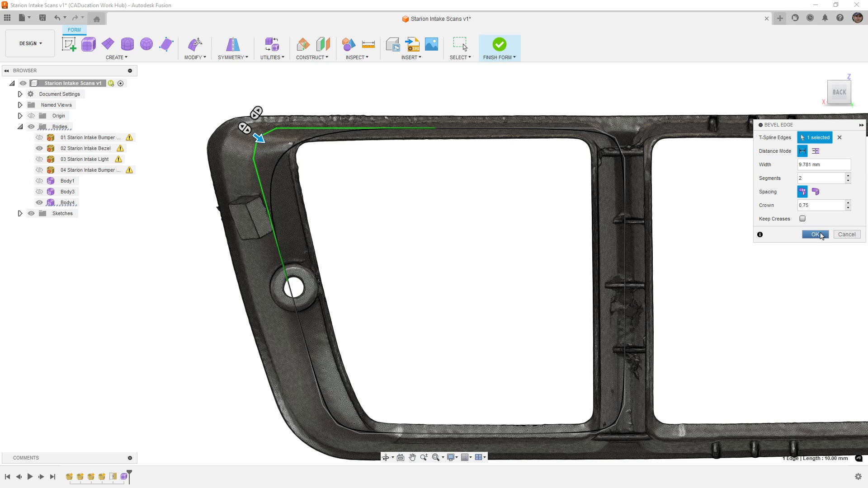
left_click(814, 234)
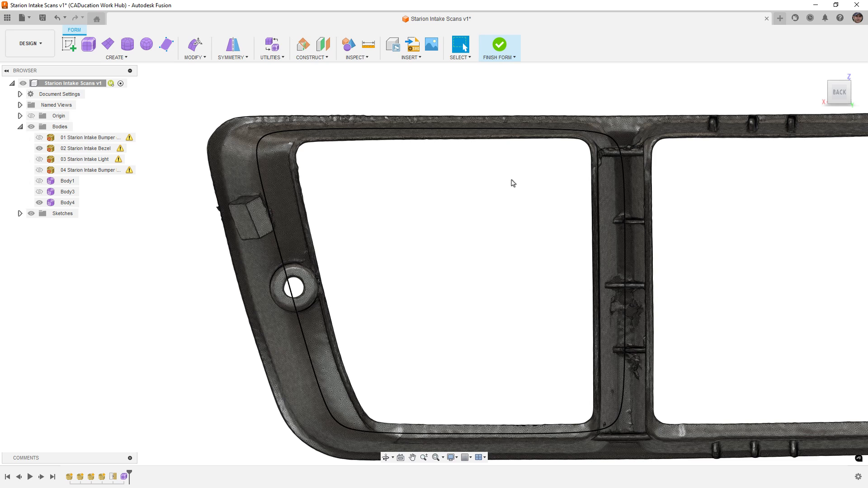
Step: Enable Soft Modification in Edit Form and move the frame's two outboard side faces 2 mm inward toward the bezel opening
left_click(264, 140)
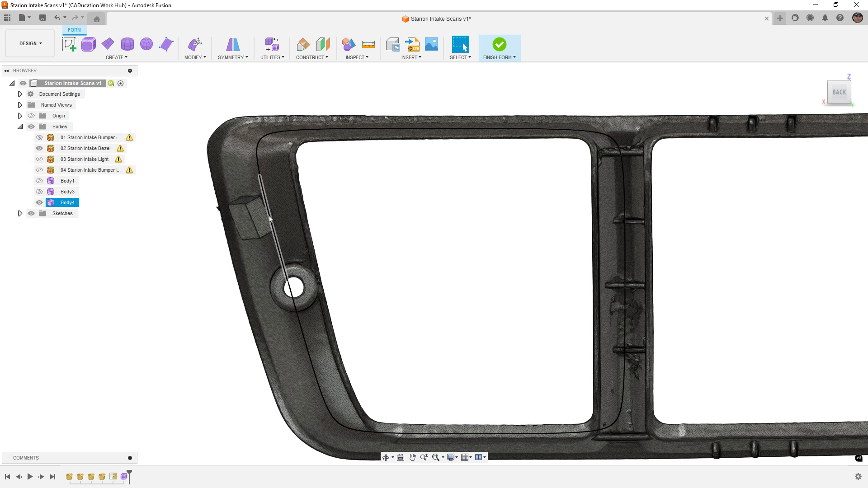
left_click(270, 219)
left_click(336, 199)
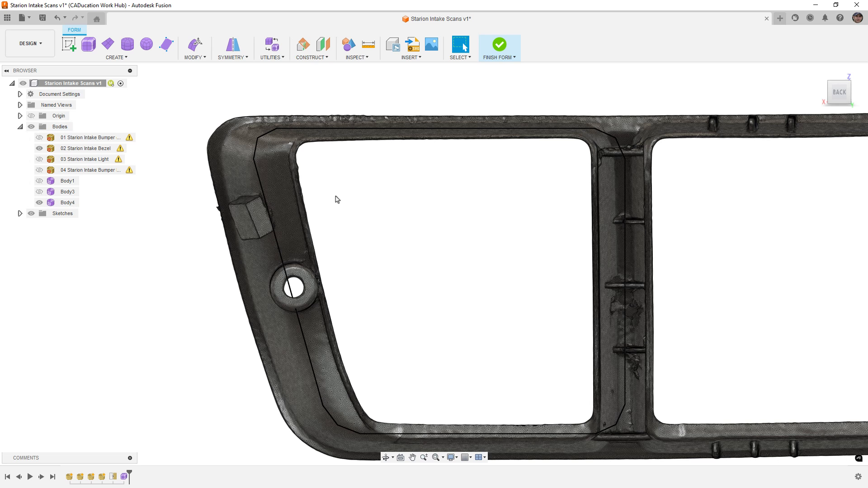
middle_click_drag(320, 196, 362, 195, "shift")
left_click(195, 43)
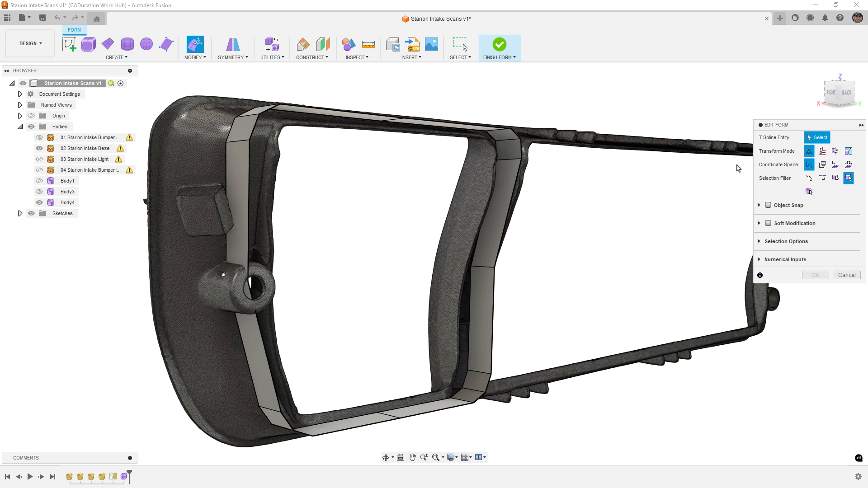
left_click(783, 226)
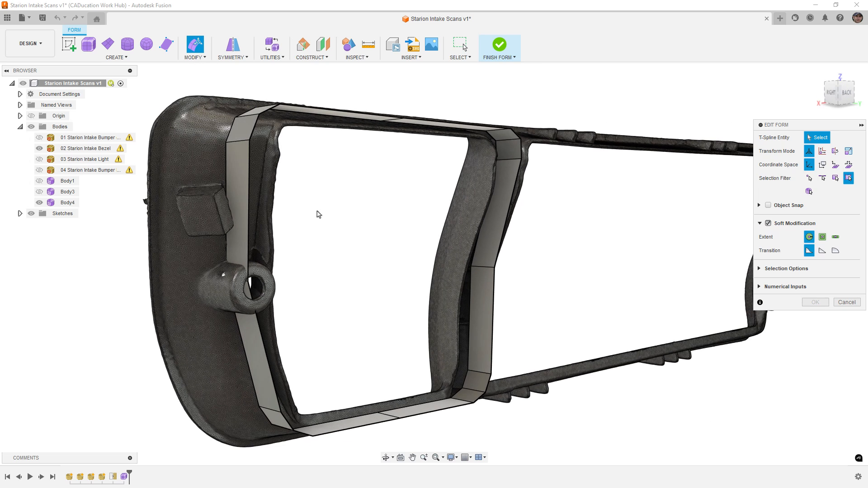
left_click(232, 196)
left_click(251, 328, "shift")
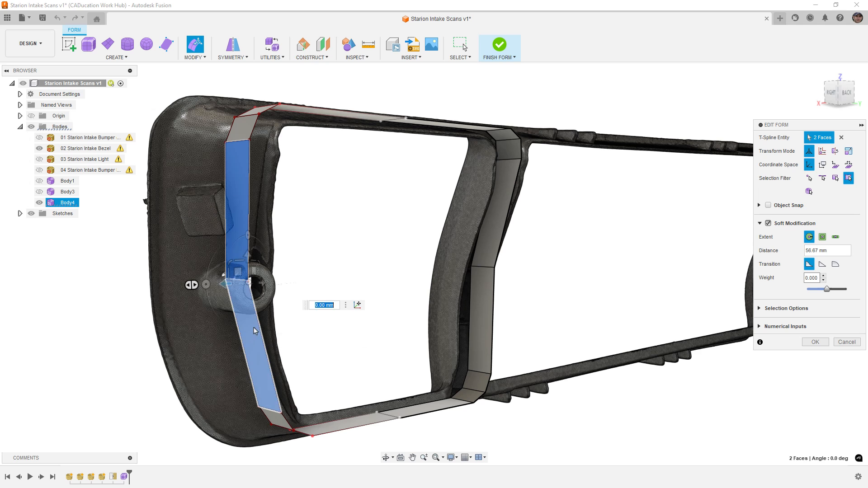
left_click(845, 92)
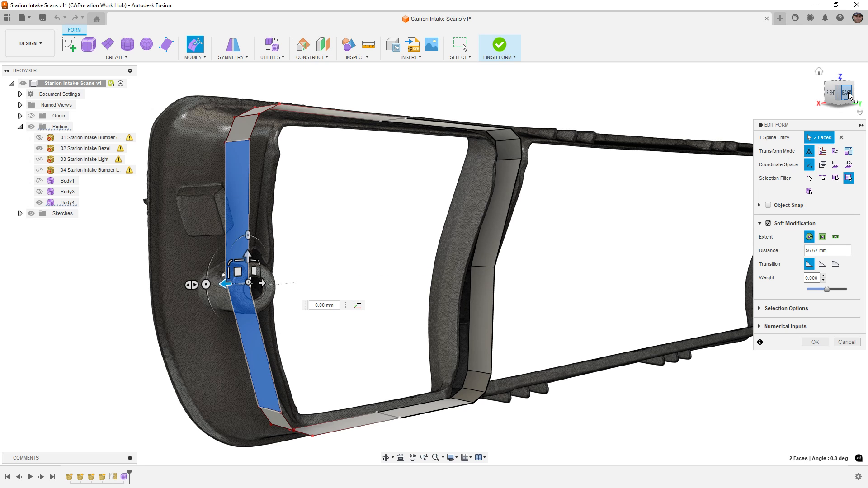
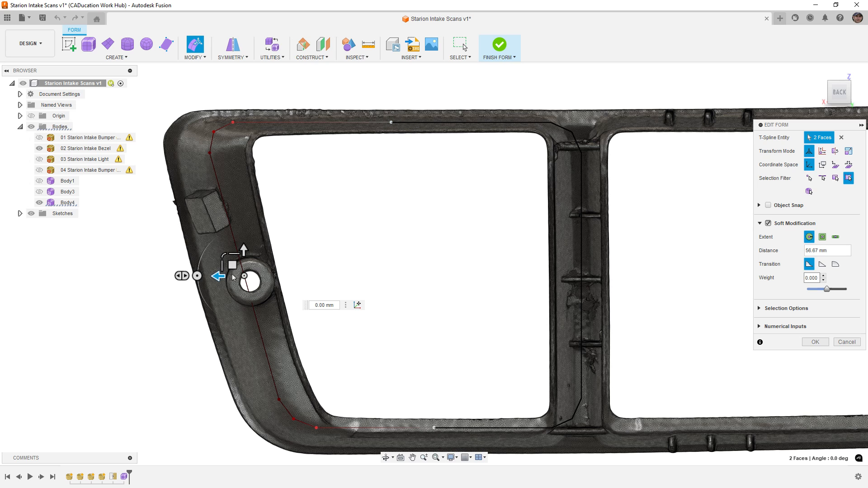
mouse_move(221, 276)
left_mouse_down()
mouse_move(240, 277)
mouse_move(228, 277)
left_mouse_up()
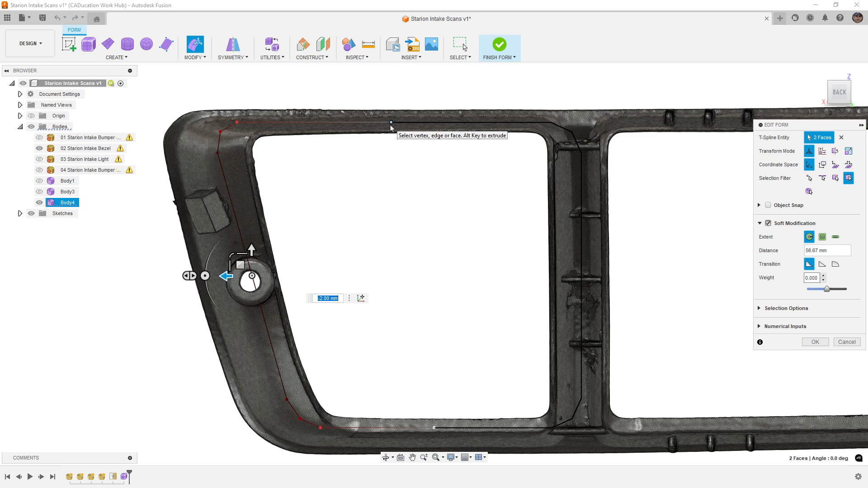
Step: Raise the soft modification distance to 75, then 100, and move the outboard side faces inward to a total of 6 mm
left_click(831, 251)
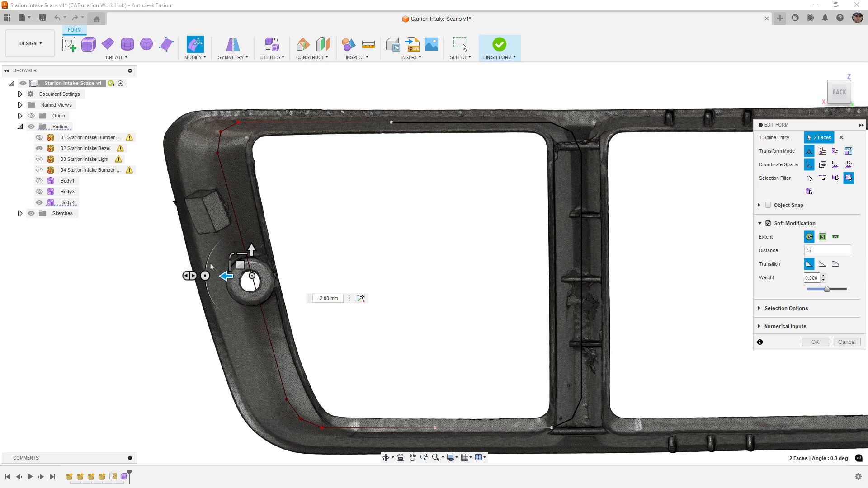
mouse_move(224, 276)
left_mouse_down()
mouse_move(244, 276)
mouse_move(223, 276)
left_mouse_up()
left_click_drag(847, 251, 771, 255)
type("100")
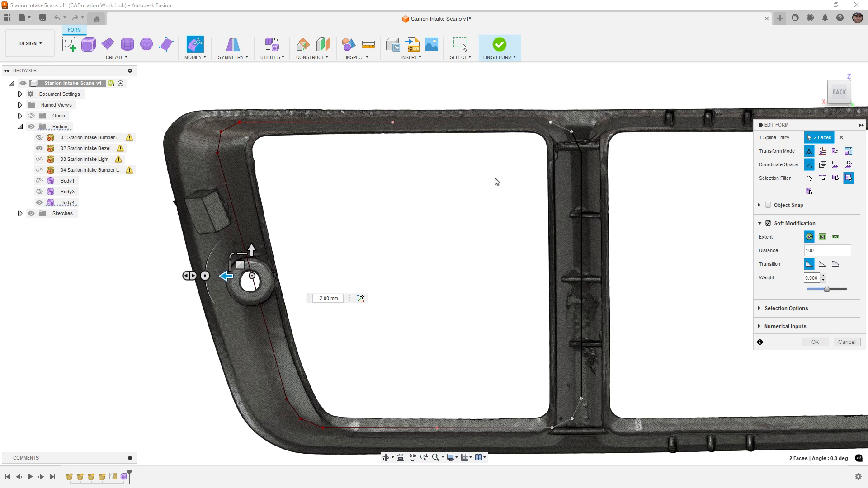
mouse_move(225, 276)
left_mouse_down()
mouse_move(272, 278)
mouse_move(240, 285)
left_mouse_up()
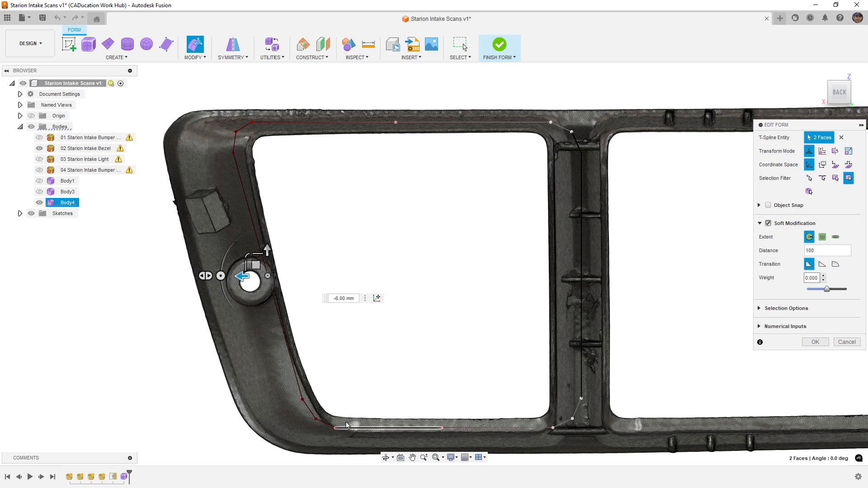
left_click(816, 342)
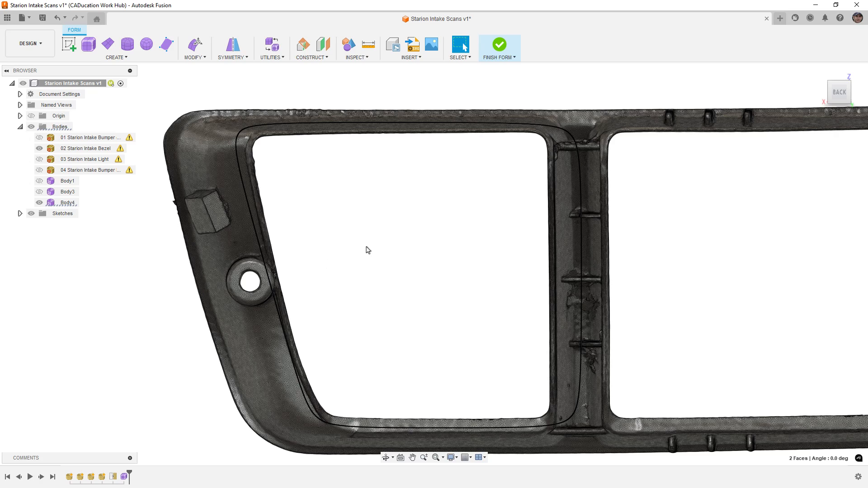
Step: Examine from several angles how closely the reshaped frame follows the scanned bezel around its outboard side and corners
middle_click_drag(366, 248, 429, 275, "shift")
scroll(334, 159, "up", 3)
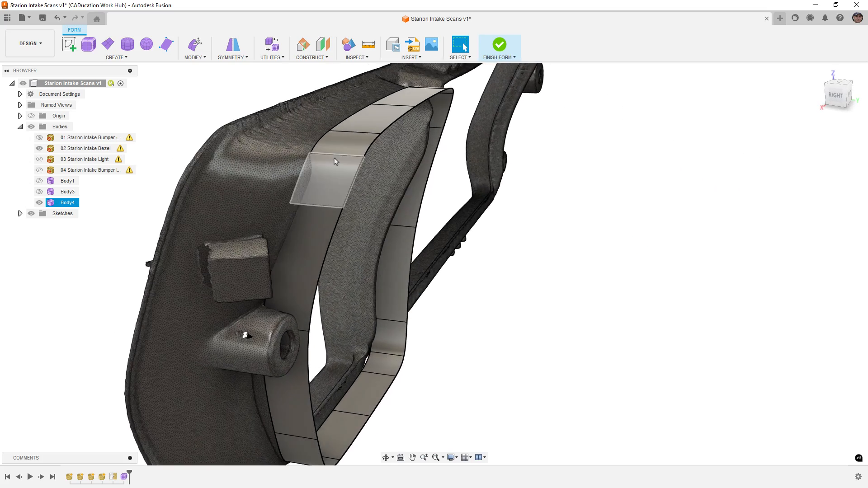
middle_click_drag(334, 160, 412, 149, "shift")
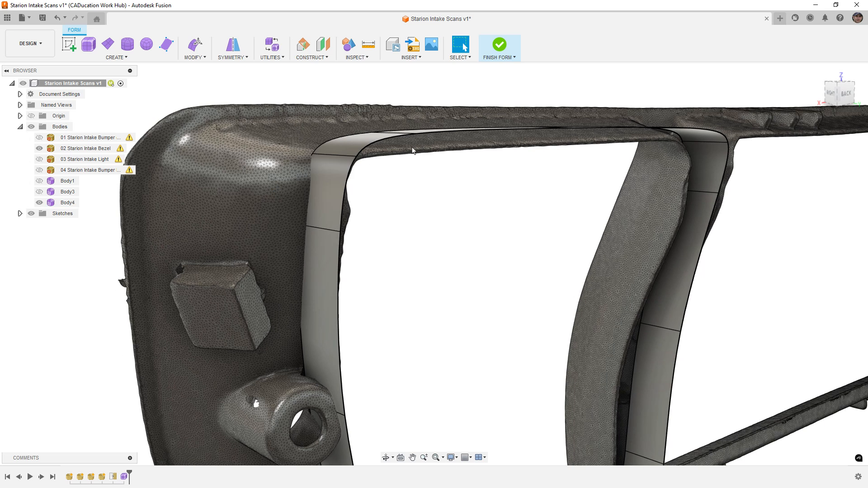
scroll(409, 149, "down", 5)
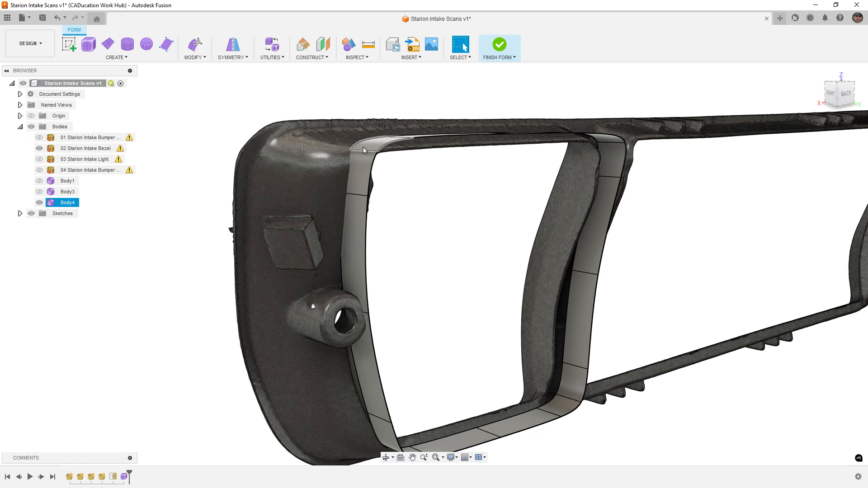
middle_click_drag(386, 191, 369, 165, "shift")
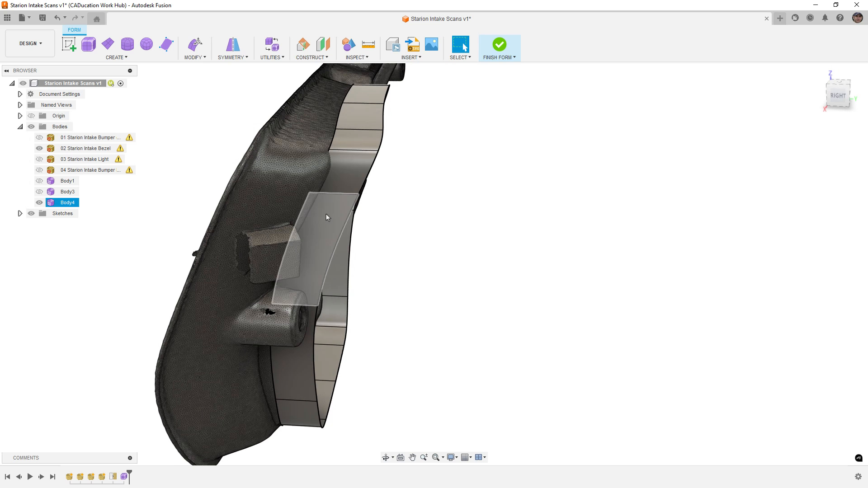
middle_click_drag(326, 213, 338, 355, "shift")
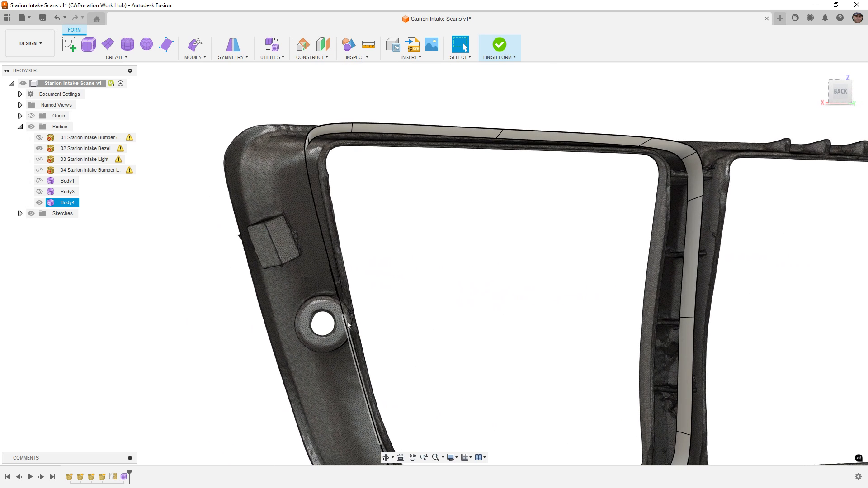
middle_click_drag(344, 315, 311, 331, "shift")
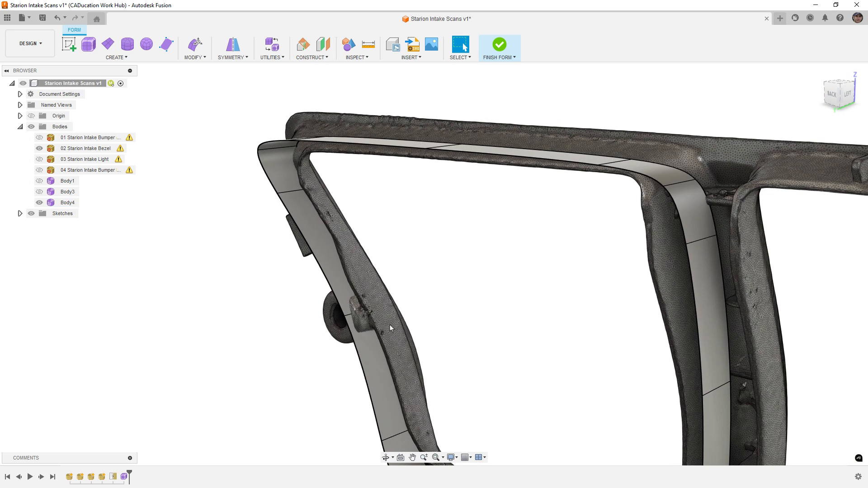
middle_click_drag(390, 325, 442, 341, "shift")
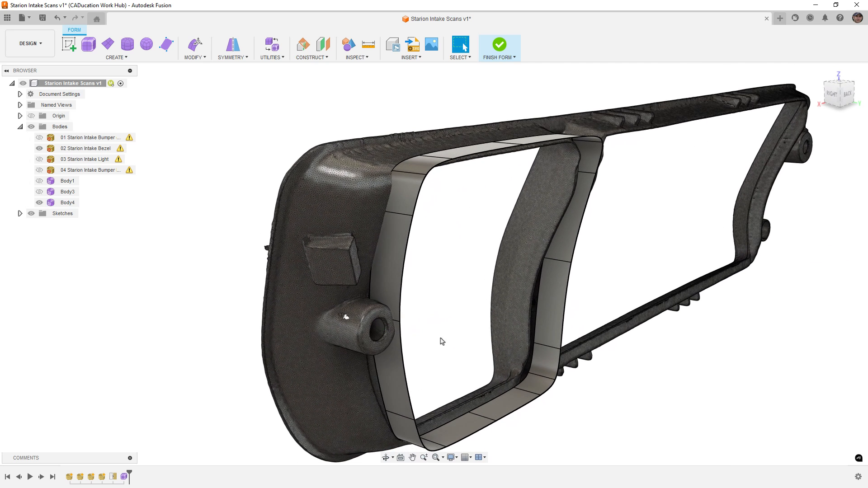
Step: Move both edge loops of the frame 9 mm rearward, away from the bezel, with Edit Form
double_click(400, 357)
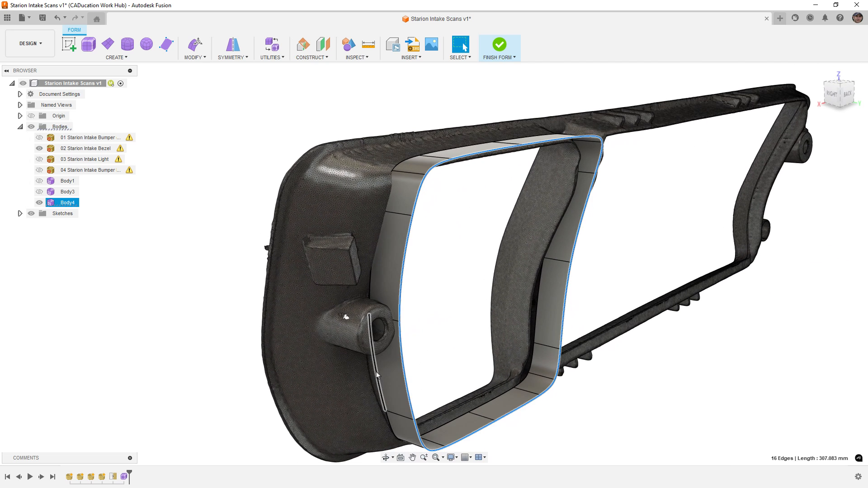
double_click(377, 374, "shift")
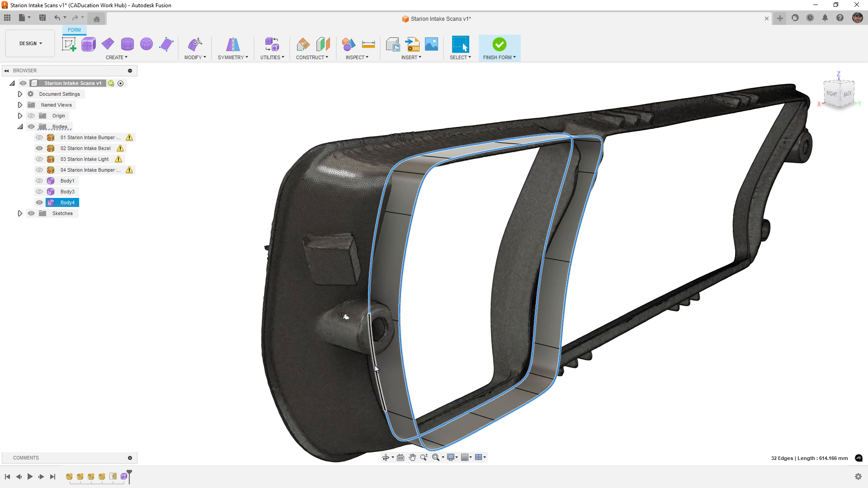
left_click(197, 45)
left_click_drag(514, 293, 541, 300)
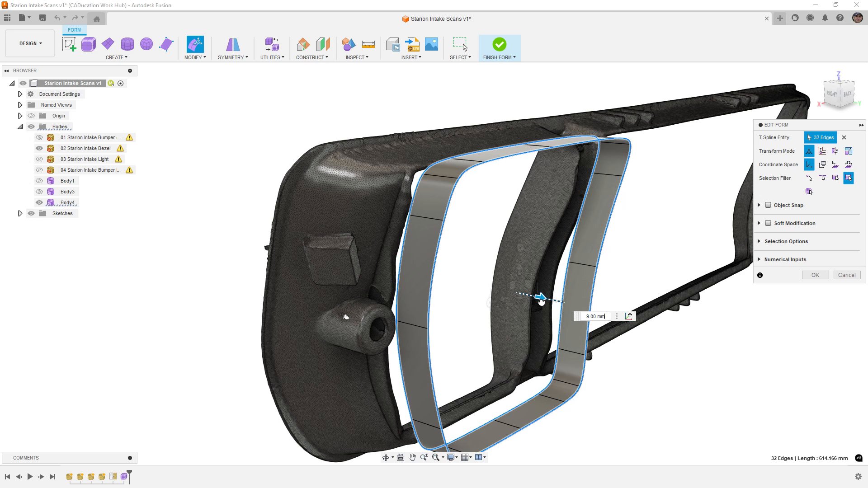
left_click(815, 274)
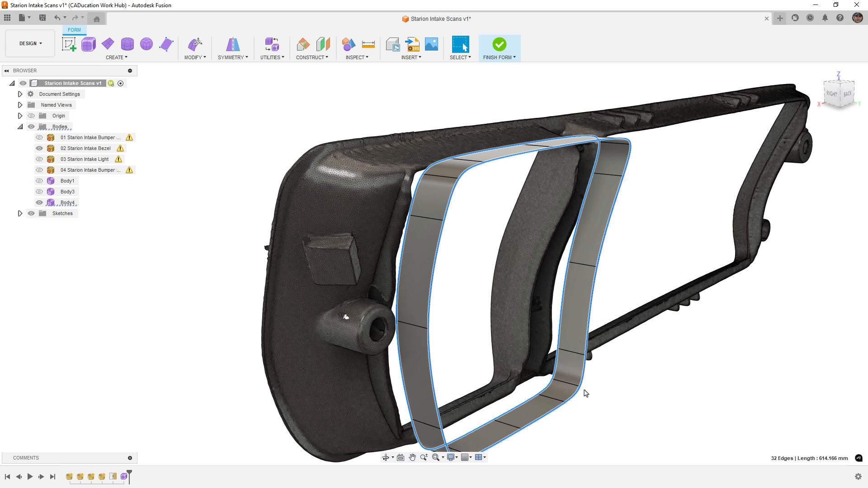
left_click(580, 394)
Step: Show the cylinder Body3 behind the frame and hide the 02 Starion Intake Bezel scan
middle_click_drag(578, 395, 480, 389, "shift")
scroll(668, 354, "down", 3)
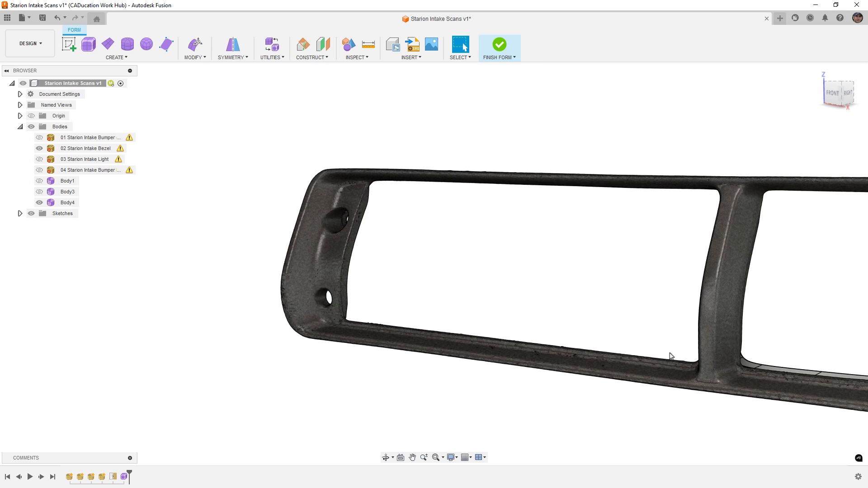
left_click(834, 94)
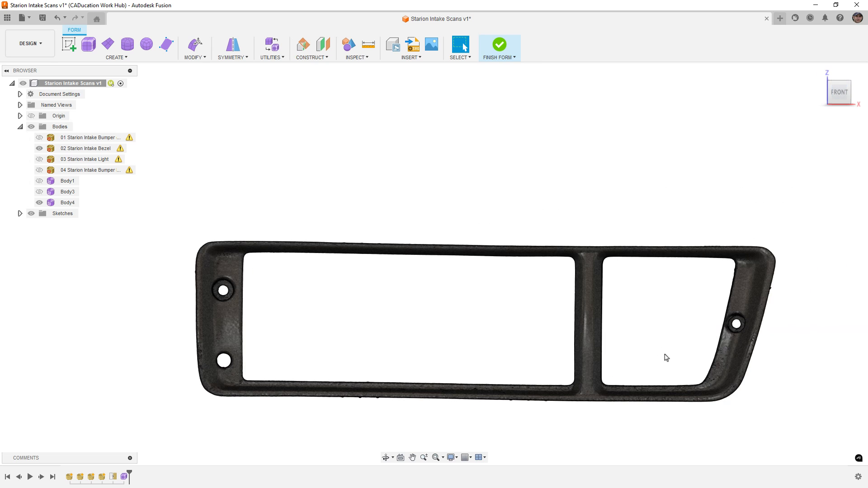
left_click(40, 193)
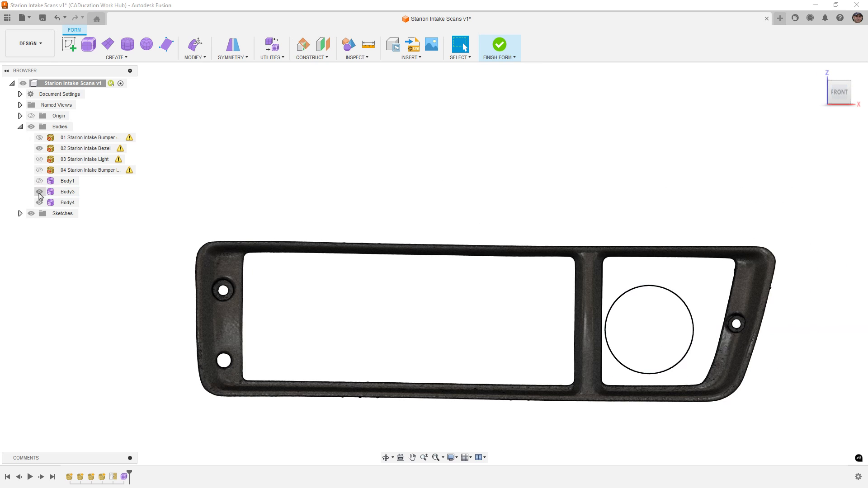
middle_click_drag(584, 322, 598, 296, "shift")
scroll(597, 290, "up", 3)
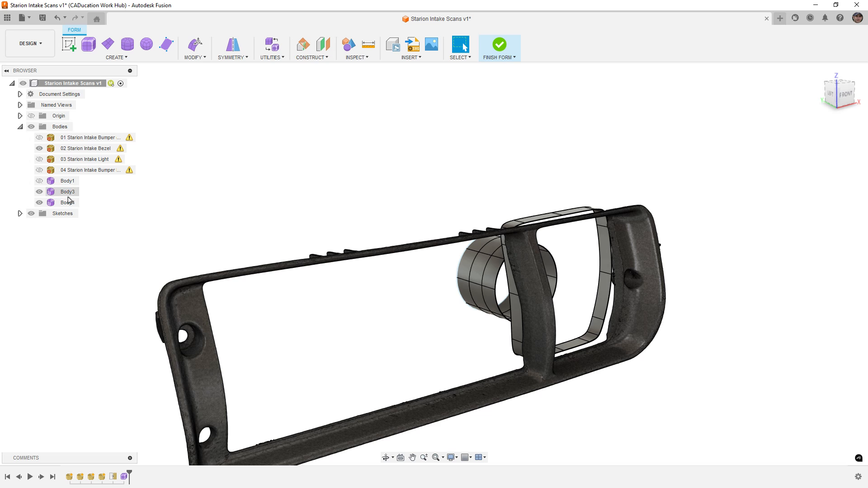
left_click(39, 148)
scroll(564, 243, "up", 3)
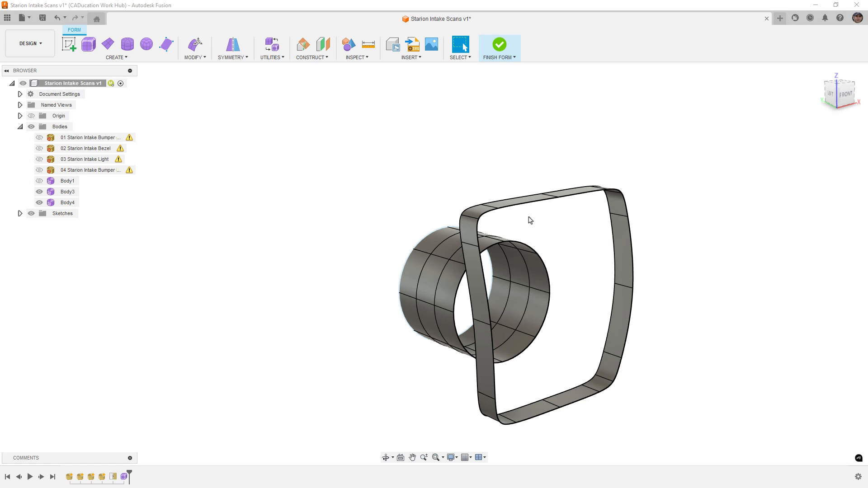
Step: Measure the distance between the front and rear edges along the frame's upper side
left_click(527, 206)
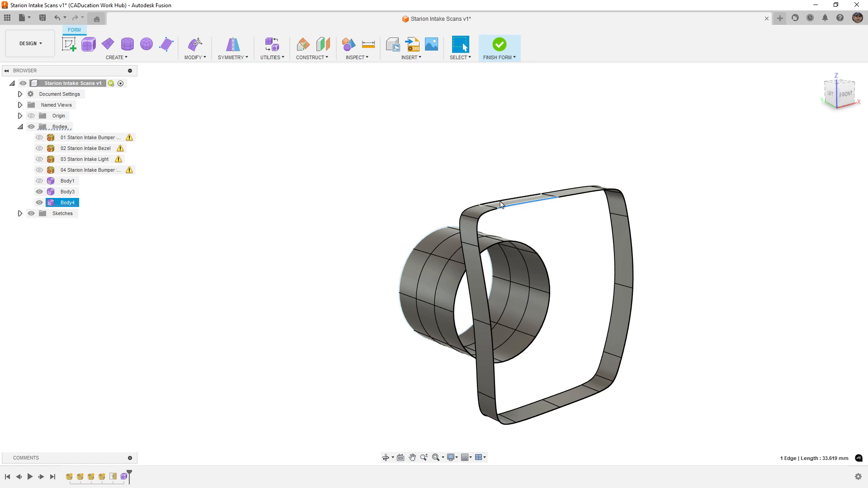
scroll(530, 204, "up", 1)
scroll(530, 204, "up", 1)
left_click(531, 197, "shift")
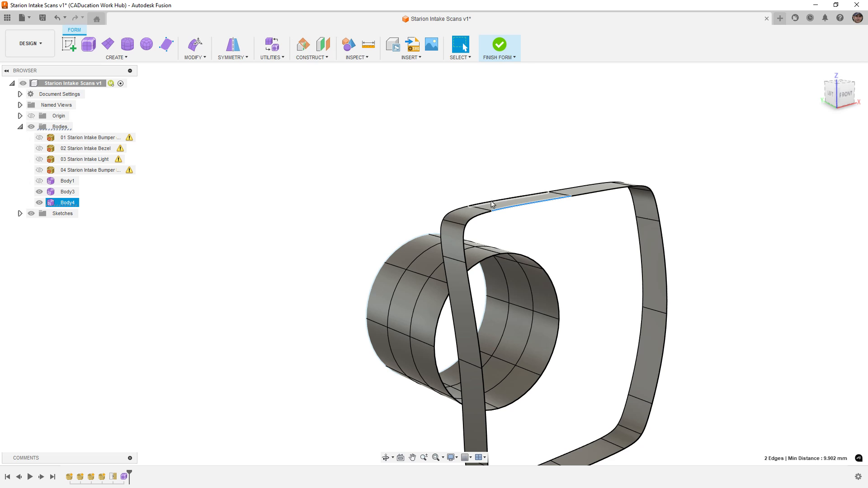
Step: Delete the front edge loop of the cylinder Body3 to shorten it
left_click(508, 170)
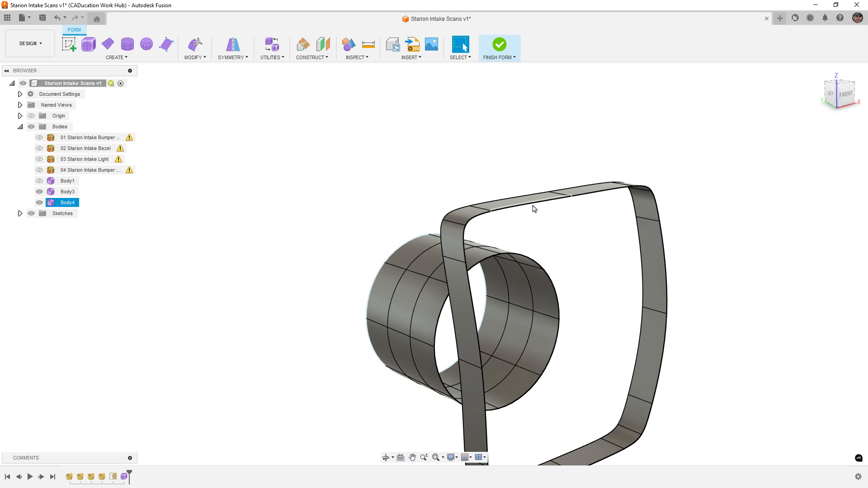
double_click(488, 261)
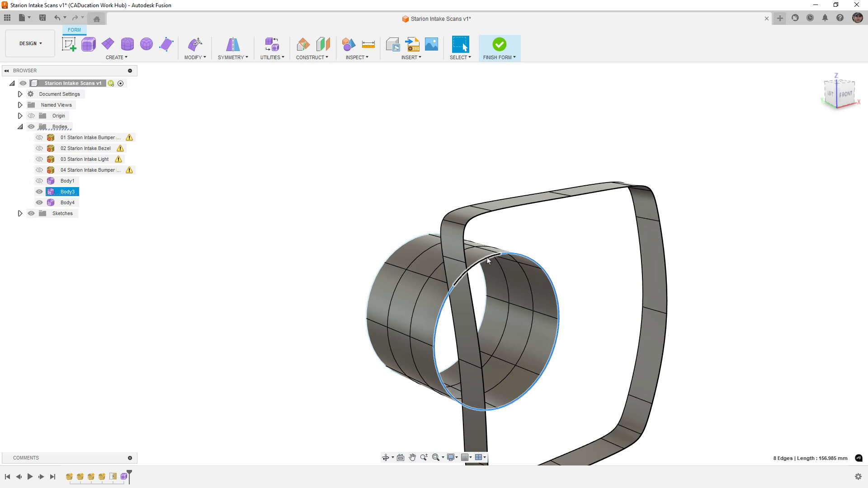
key("Delete")
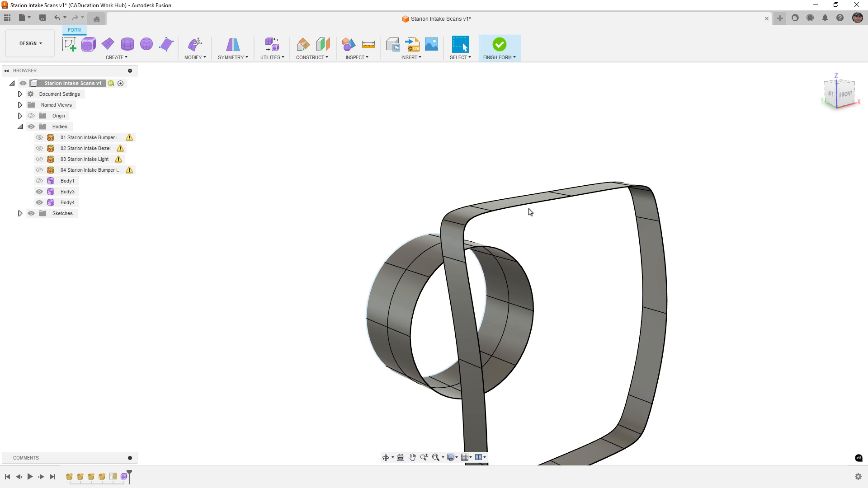
Step: Insert an edge loop around the frame Body4 at location 0.50, using Simple insertion mode on a single side
left_click(194, 57)
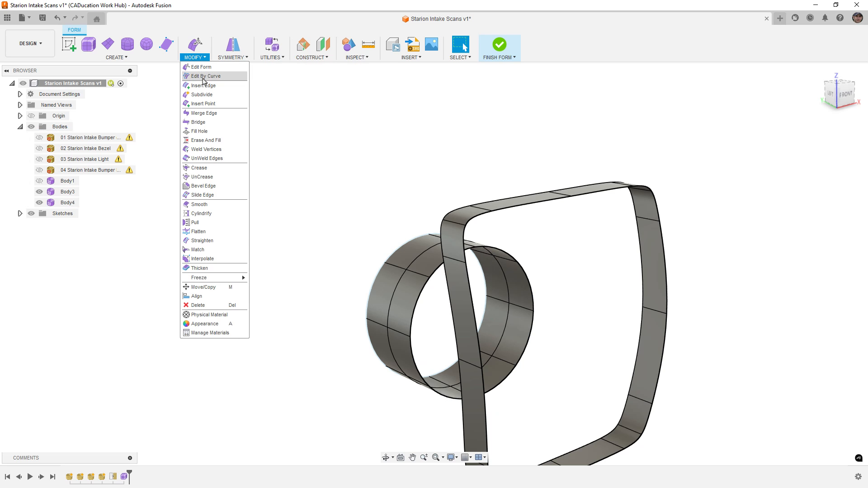
left_click(203, 86)
double_click(540, 203)
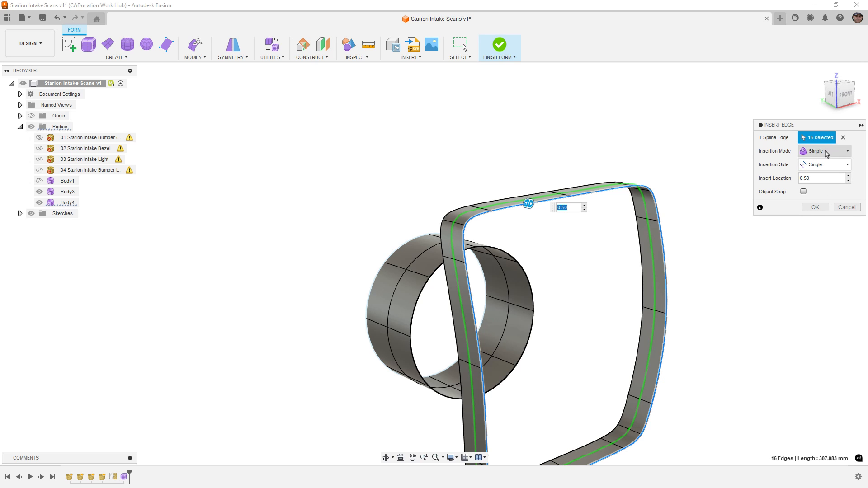
left_click(826, 152)
left_click(824, 154)
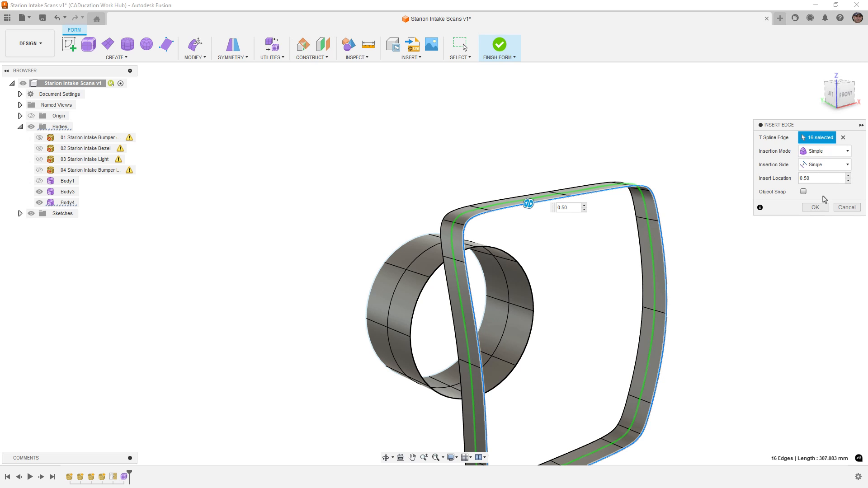
left_click(822, 208)
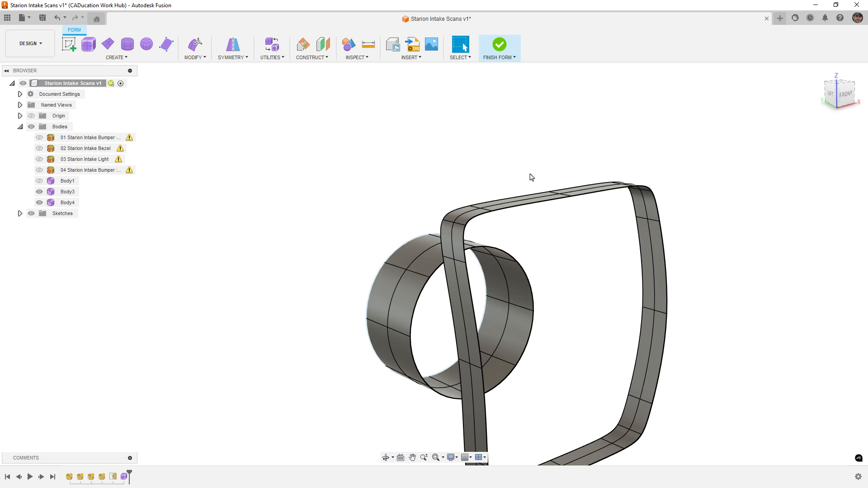
left_click(204, 58)
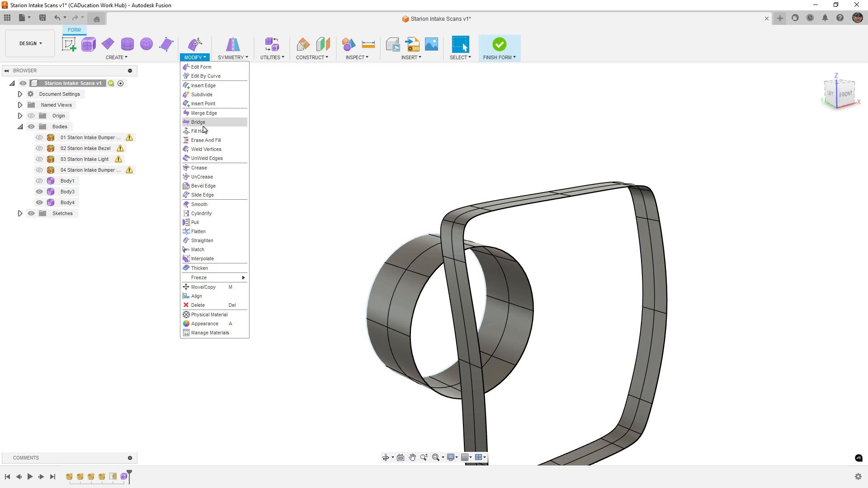
left_click(203, 126)
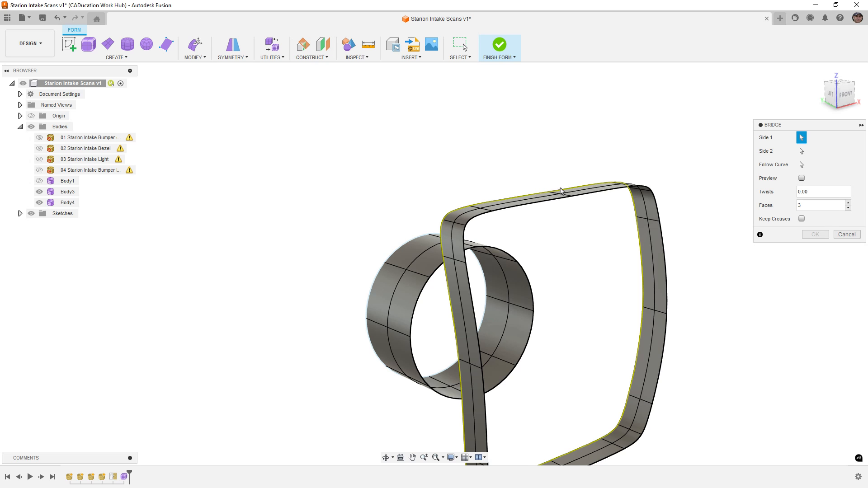
left_click(802, 151)
left_click(470, 249)
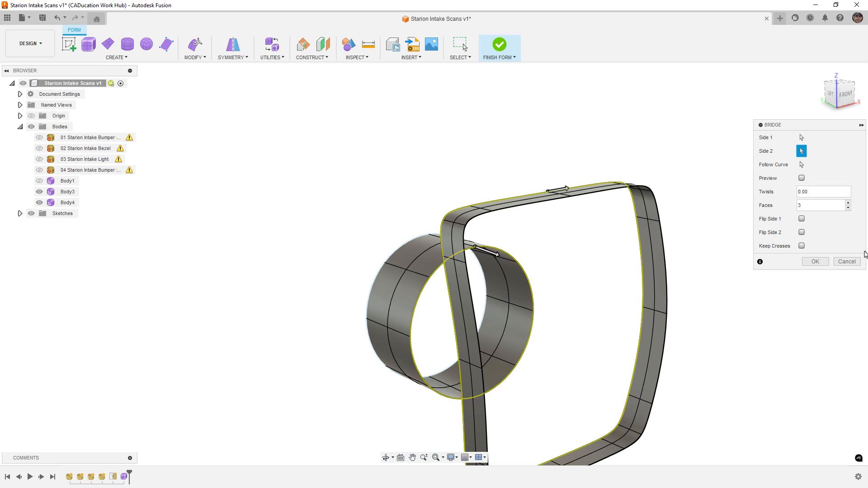
left_click(843, 261)
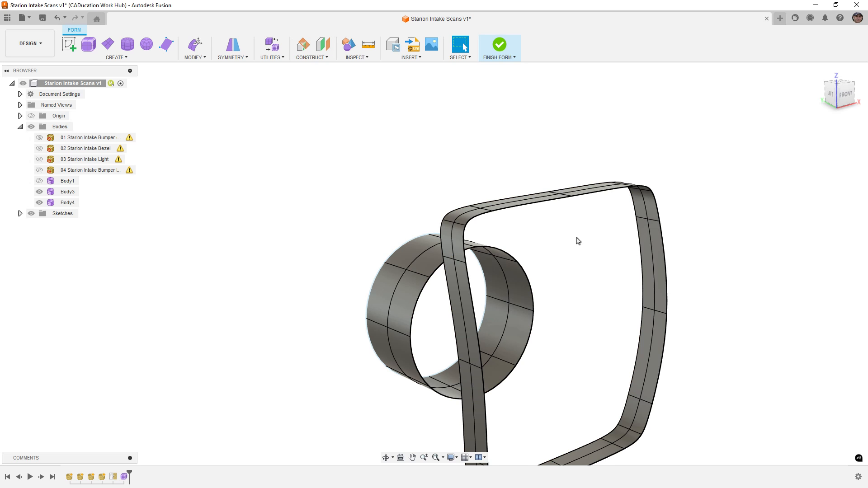
Step: Select consecutive rear edge segments along the frame's upper and left sides to count its divisions
left_click(531, 205)
left_click(519, 199)
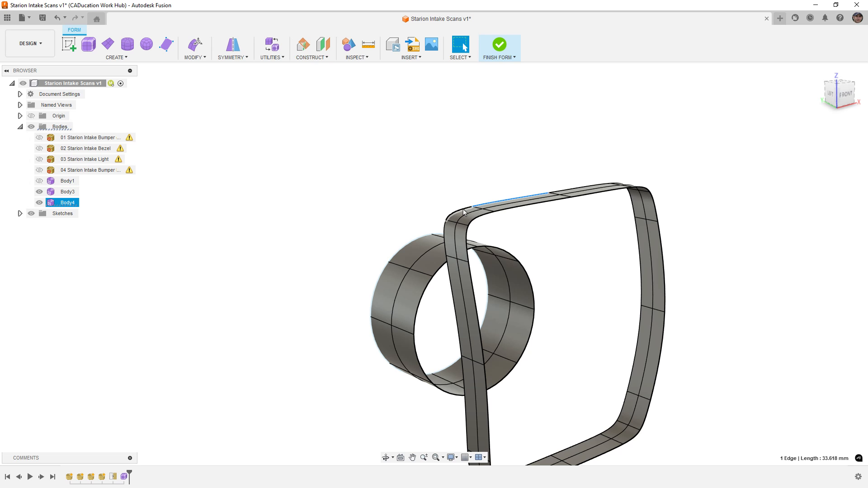
left_click(451, 274, "shift")
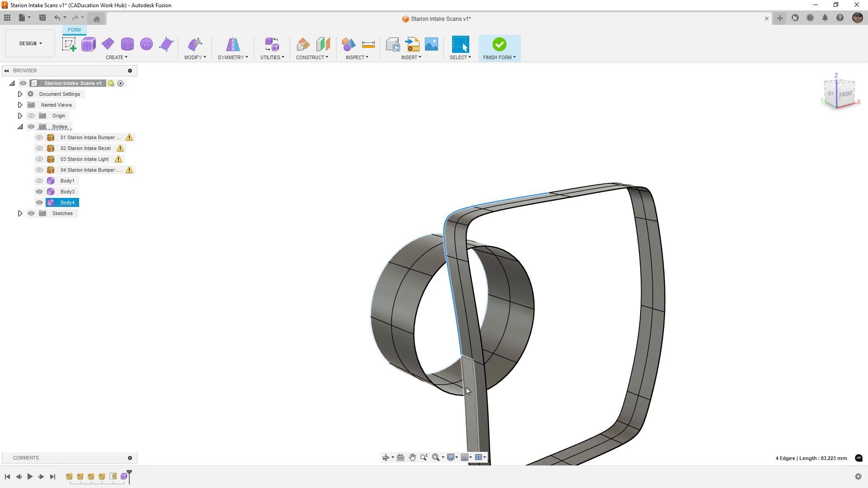
left_click(465, 371, "shift")
middle_click_drag(542, 320, 542, 278)
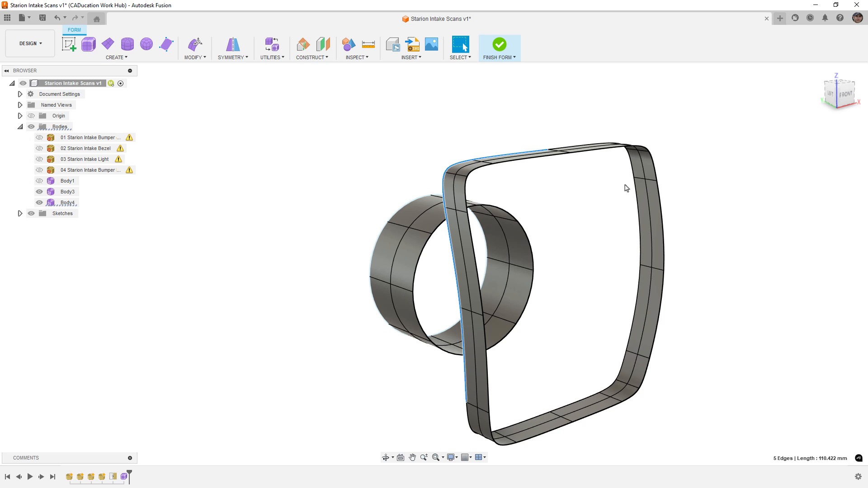
Step: Select the cylinder Body3's front edge segments one after another to count them, and clear the selection
double_click(428, 243)
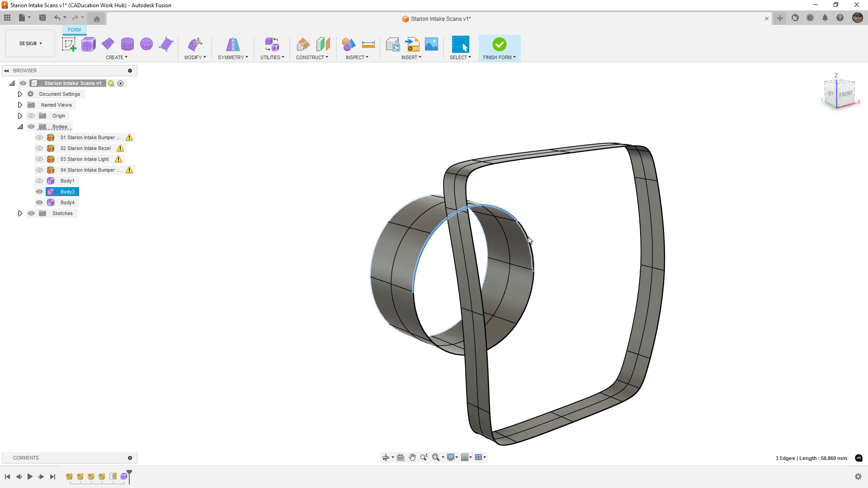
left_click(528, 295, "shift")
left_click(502, 341, "shift")
left_click(451, 352, "shift")
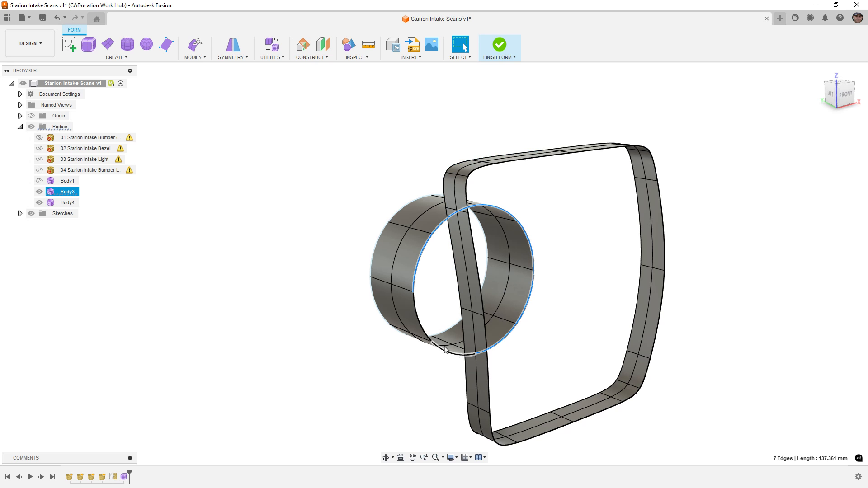
left_click(423, 330, "shift")
scroll(418, 308, "down", 1)
key("Escape")
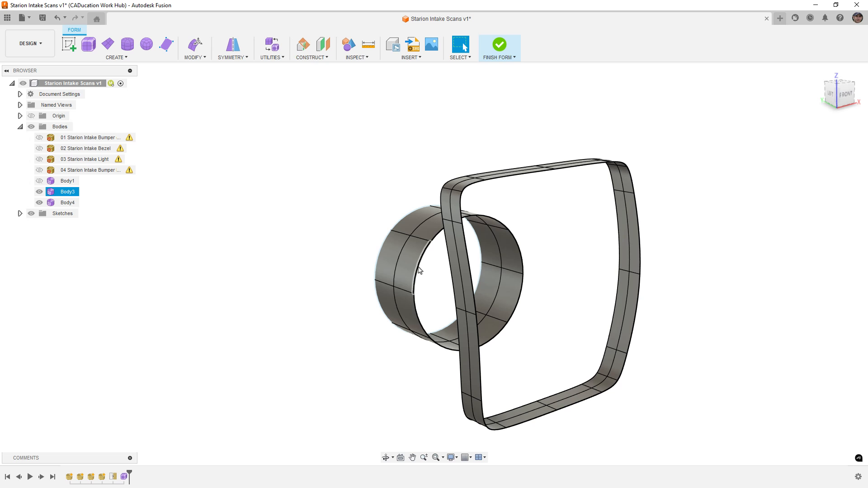
Step: Subdivide all faces of the cylinder Body3 in Exact mode with 2 length faces and 2 width faces
middle_click_drag(417, 304, 463, 213, "shift")
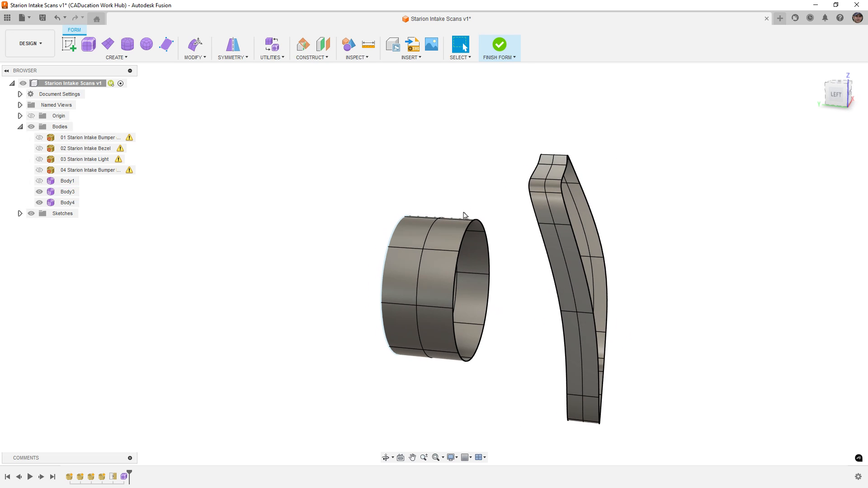
left_click(197, 61)
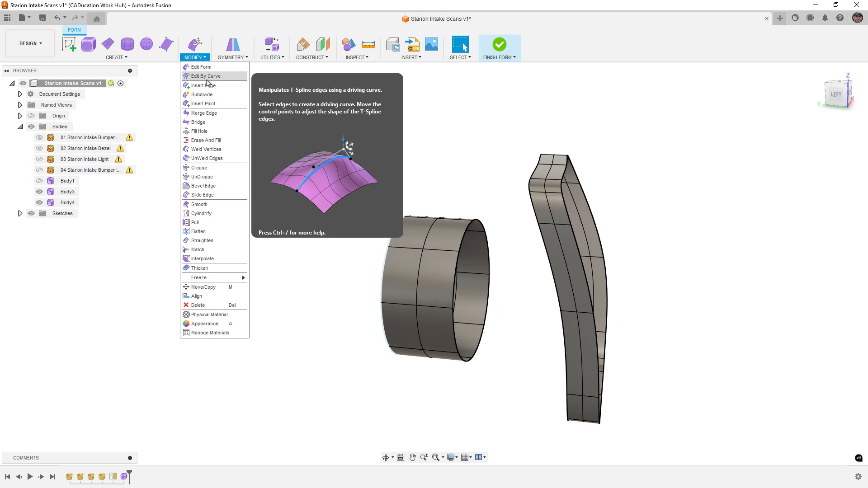
left_click(210, 92)
left_click_drag(324, 149, 526, 401)
left_click(843, 150)
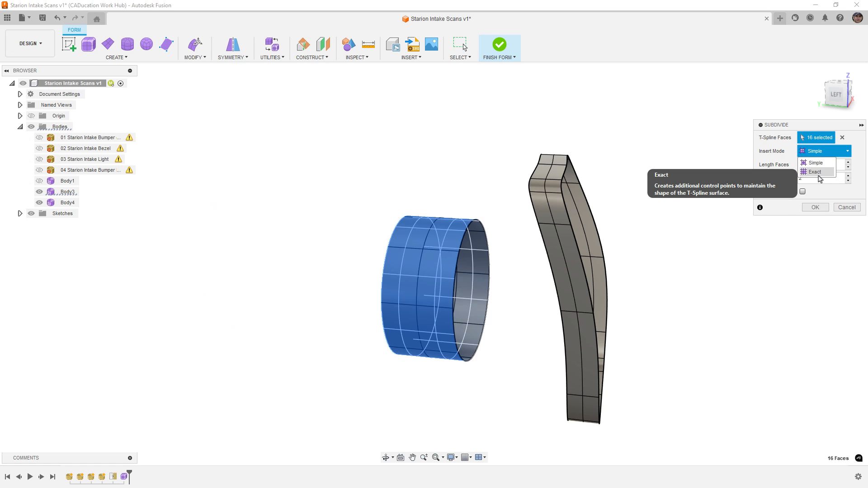
left_click(819, 172)
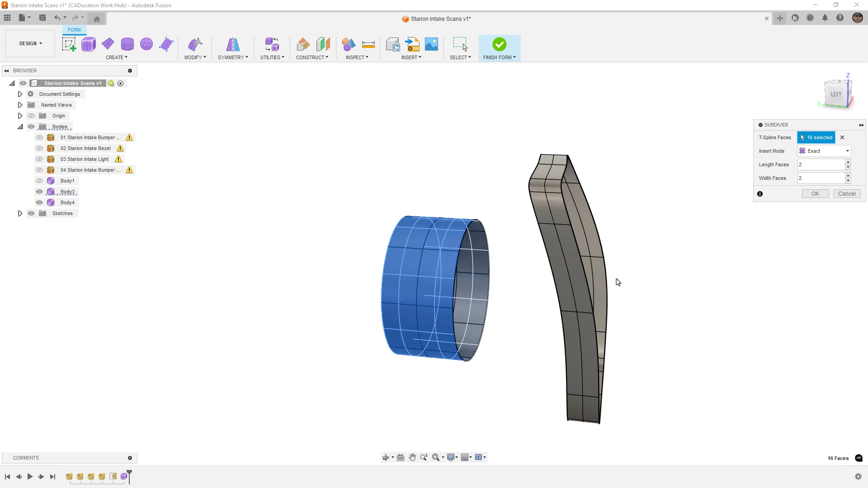
mouse_move(511, 327)
middle_mouse_down("shift")
mouse_move(500, 333)
mouse_move(523, 333)
middle_mouse_up("shift")
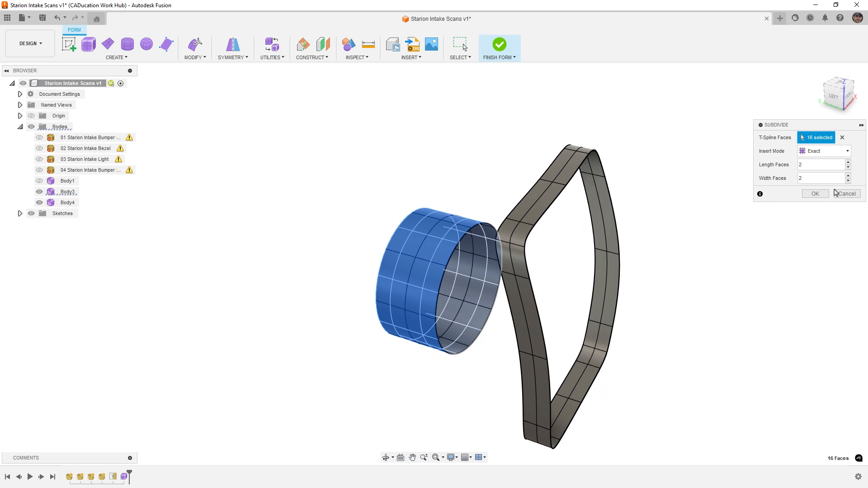
left_click(836, 193)
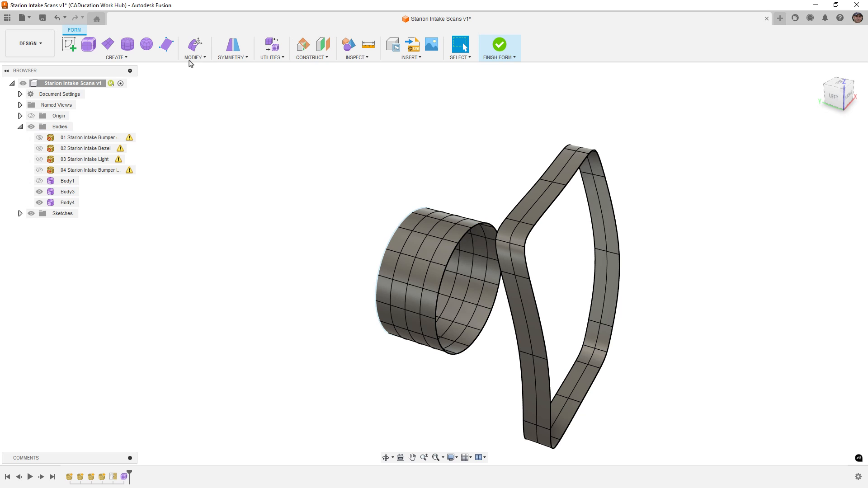
left_click(191, 58)
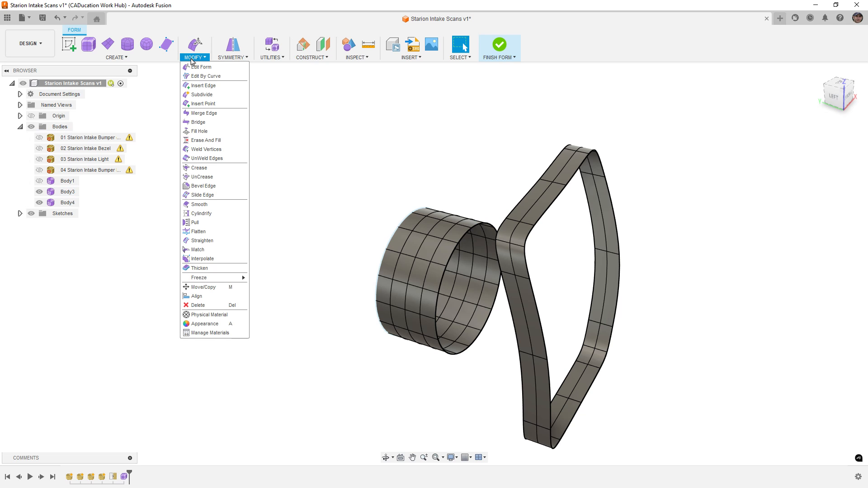
left_click(204, 122)
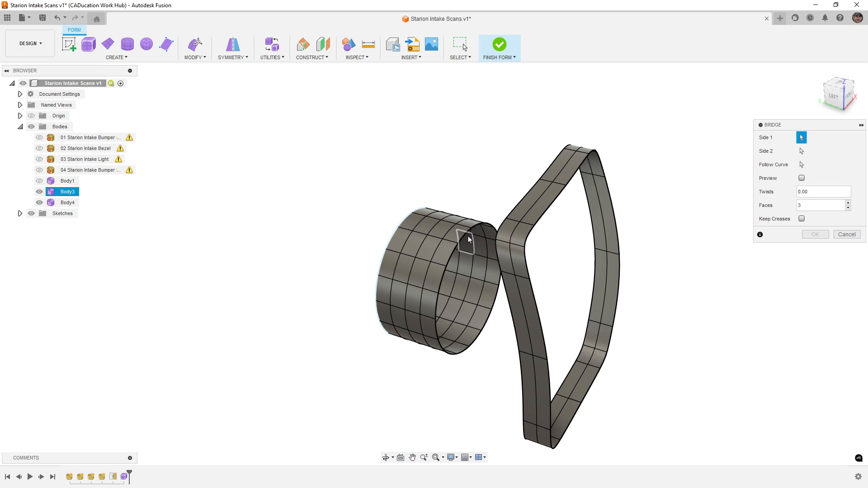
double_click(496, 233)
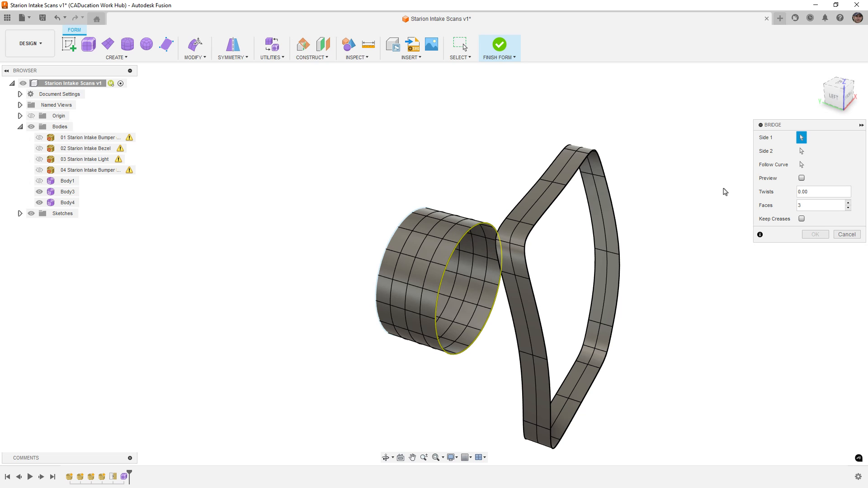
left_click(804, 155)
double_click(554, 211)
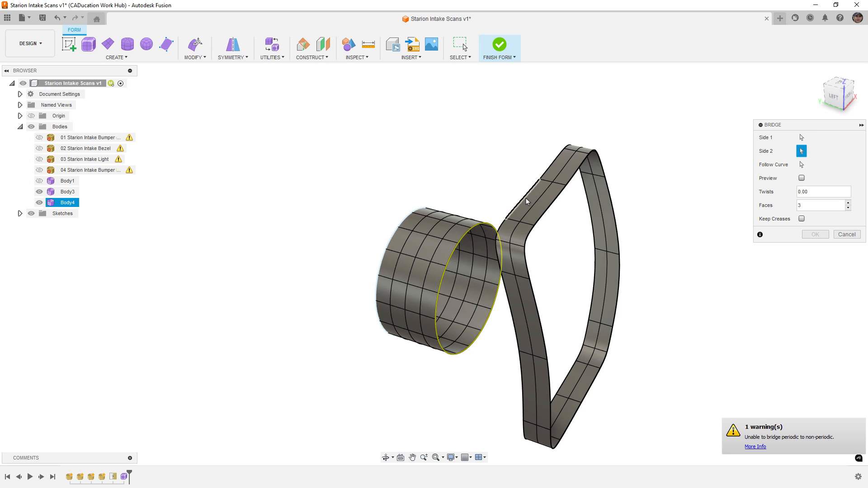
middle_click_drag(661, 287, 701, 294, "shift")
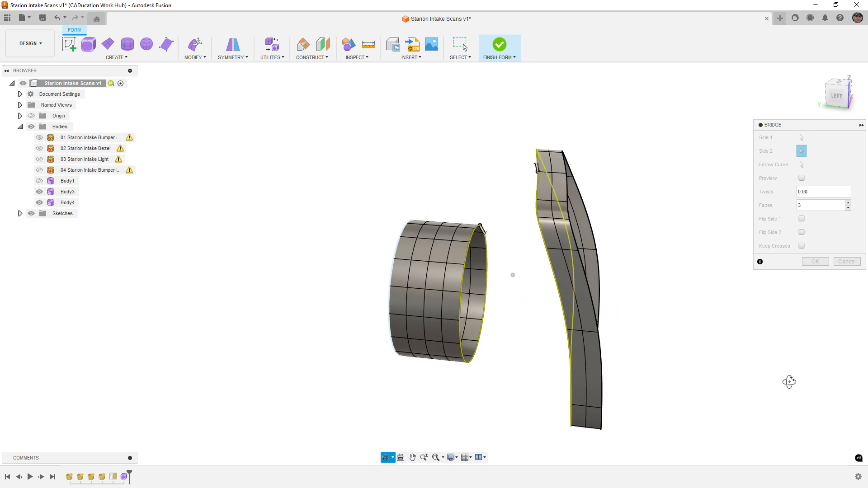
mouse_move(787, 374)
middle_mouse_down("shift")
mouse_move(762, 385)
mouse_move(795, 361)
middle_mouse_up("shift")
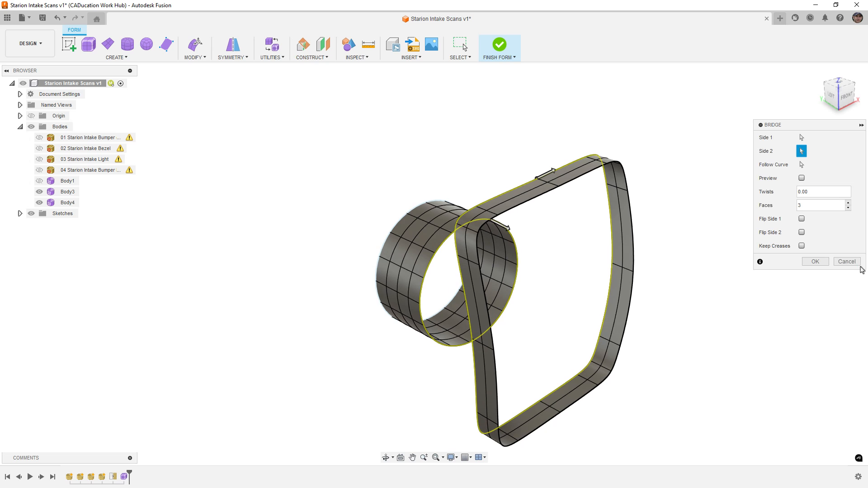
left_click(847, 261)
left_click(67, 203)
middle_click_drag(493, 219, 487, 222, "shift")
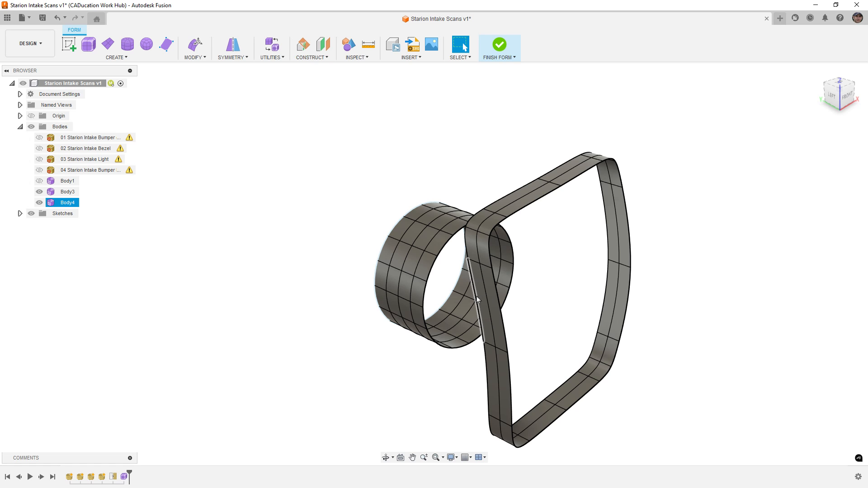
key("Escape")
Step: Bridge two rear edges on the frame's left side to two front edges of the cylinder, with Preview enabled and 2 faces
left_click(194, 57)
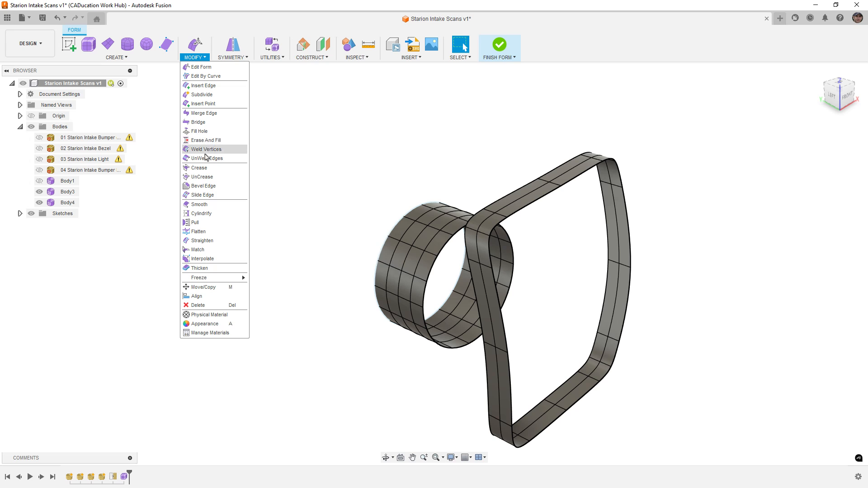
left_click(202, 127)
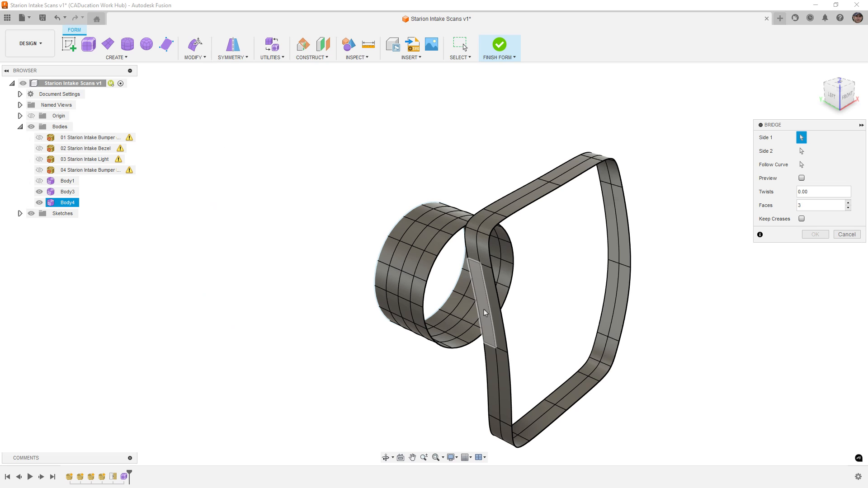
left_click(475, 297)
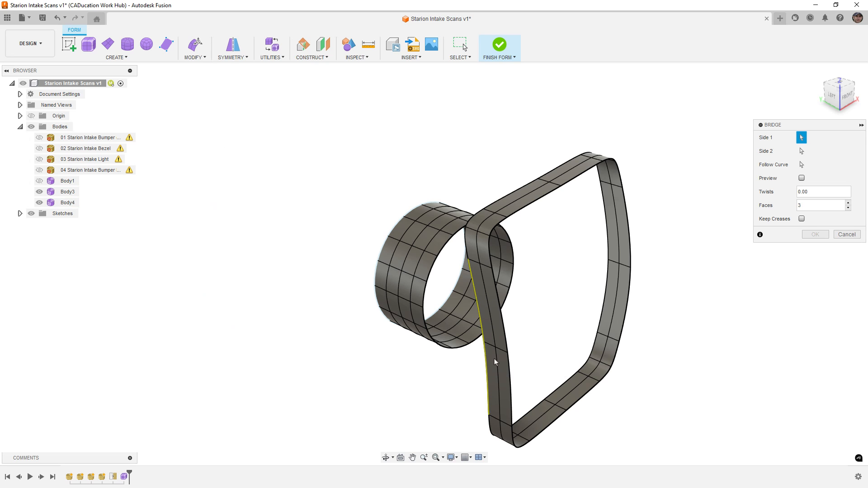
left_click(802, 152)
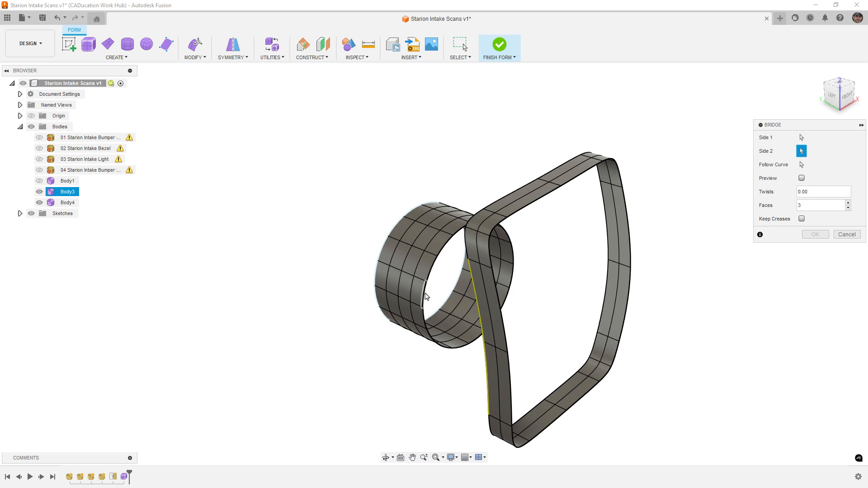
left_click(426, 296)
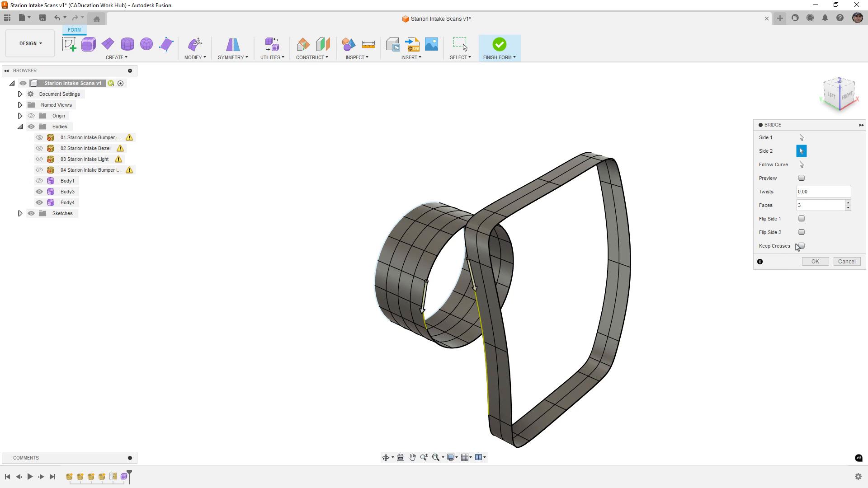
left_click(802, 178)
middle_click_drag(588, 280, 611, 302, "shift")
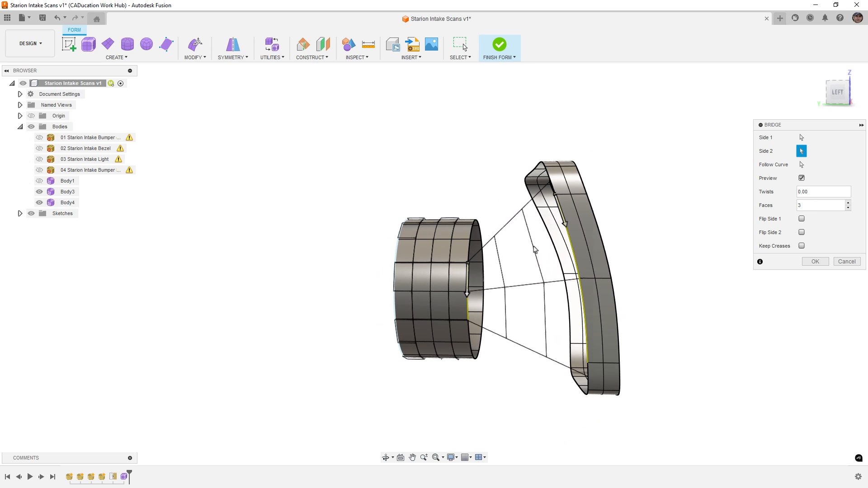
middle_click_drag(538, 305, 518, 315, "shift")
left_click(848, 208)
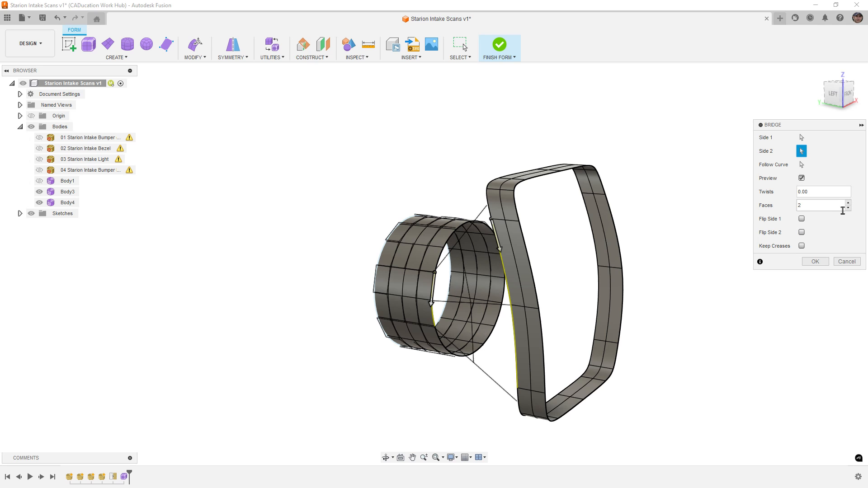
left_click(815, 262)
Step: Bridge two rear edges on the frame's right side to two front edges of the cylinder with 2 faces
middle_click_drag(675, 330, 524, 316, "shift")
right_click(367, 223)
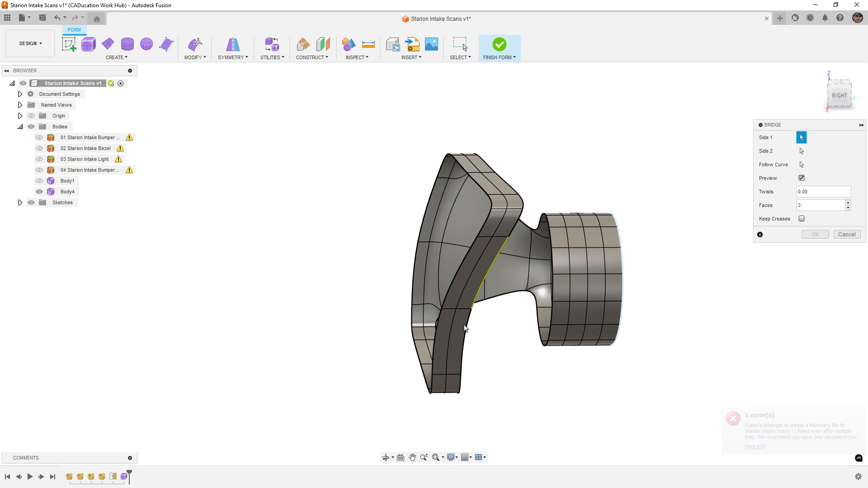
left_click(802, 152)
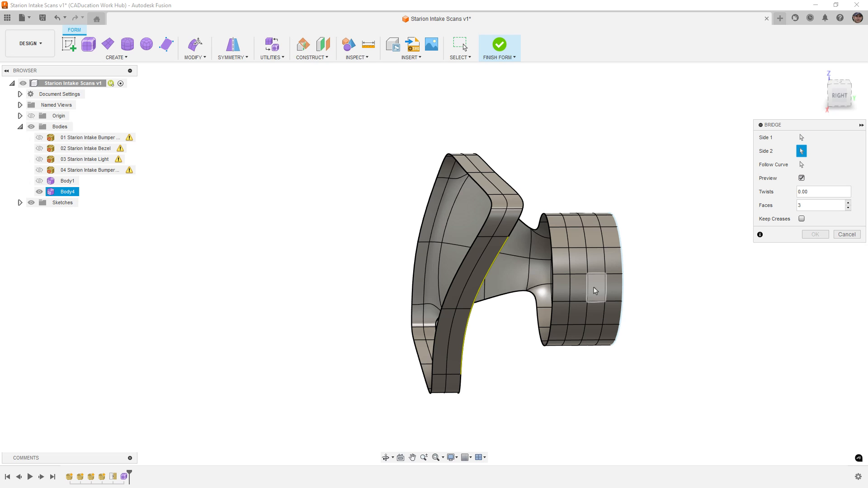
middle_click_drag(555, 340, 555, 297, "shift")
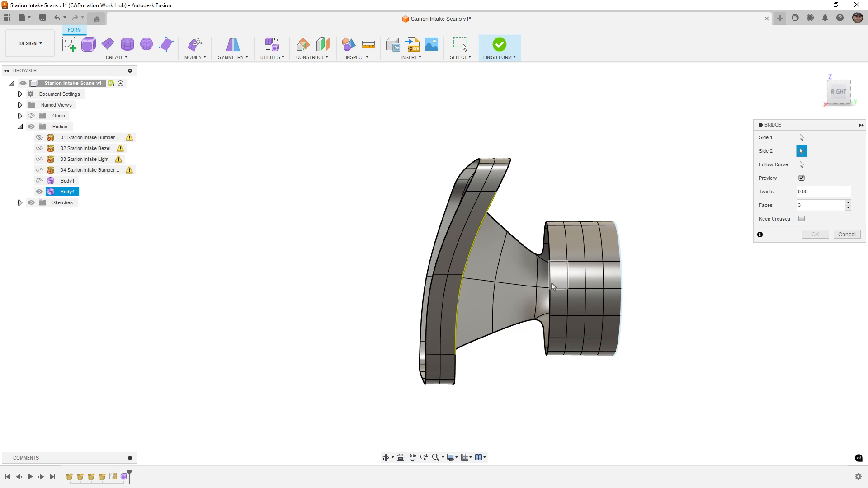
left_click(552, 279)
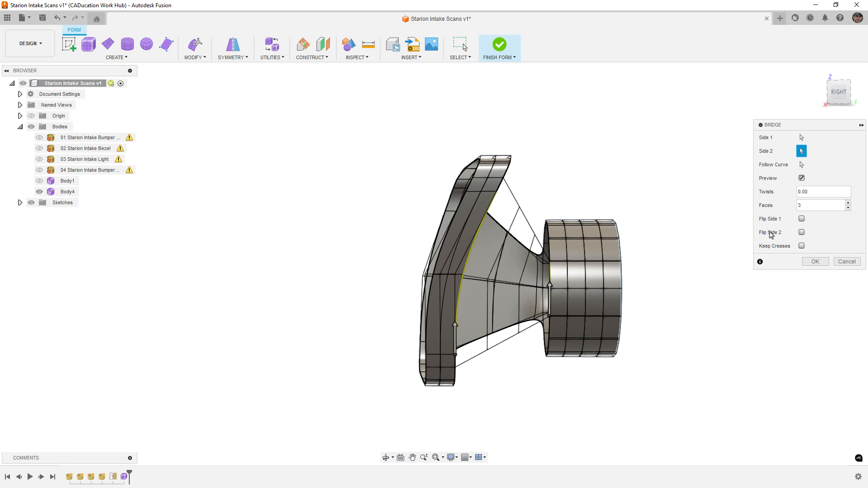
left_click(848, 207)
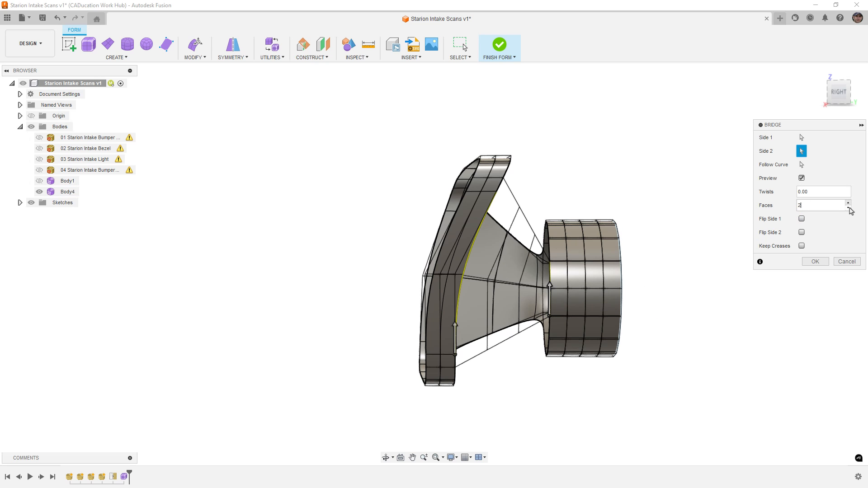
left_click(816, 262)
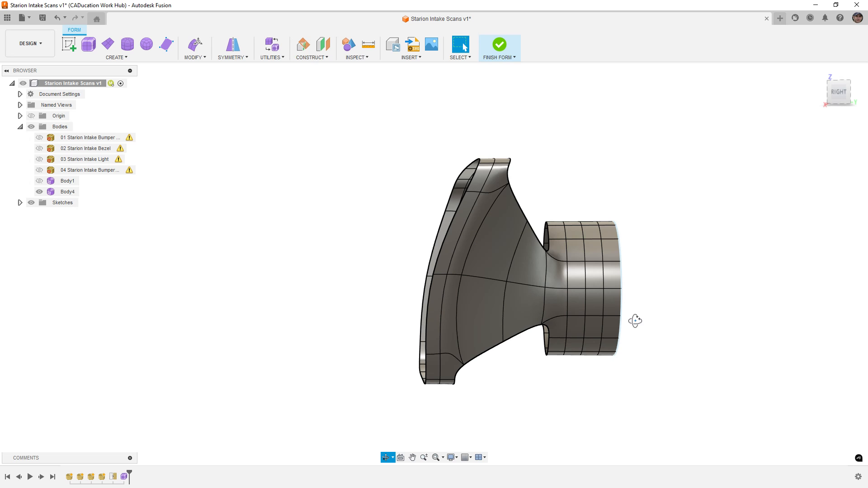
Step: Bridge two rear edges on the frame's upper side to two front edges on the cylinder's top with 2 faces
middle_click_drag(635, 321, 614, 354, "shift")
right_click(405, 168)
left_click(409, 140)
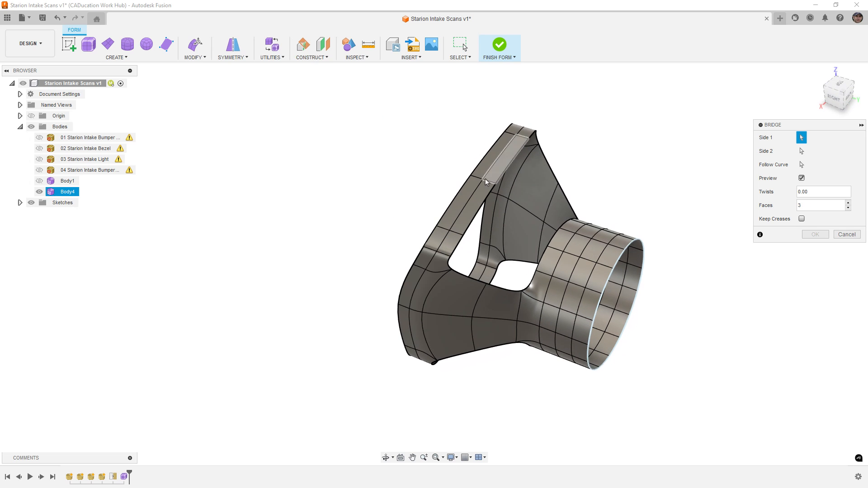
left_click(487, 194)
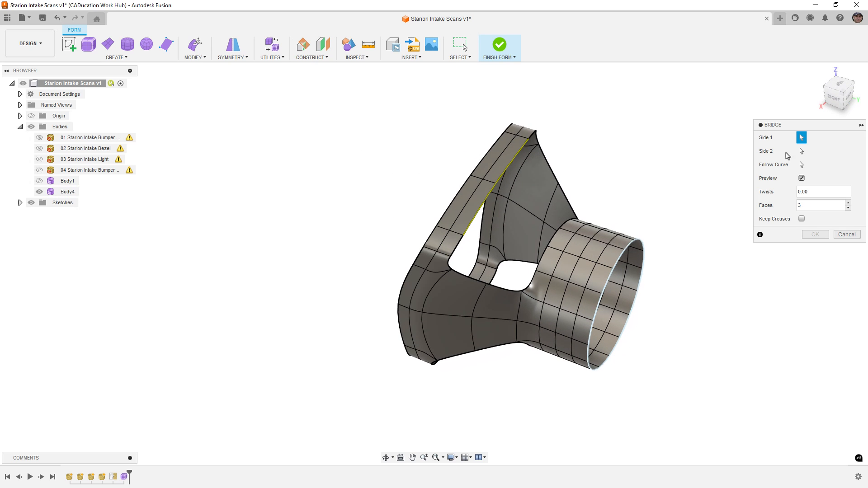
left_click(802, 151)
middle_click_drag(545, 276, 545, 289, "shift")
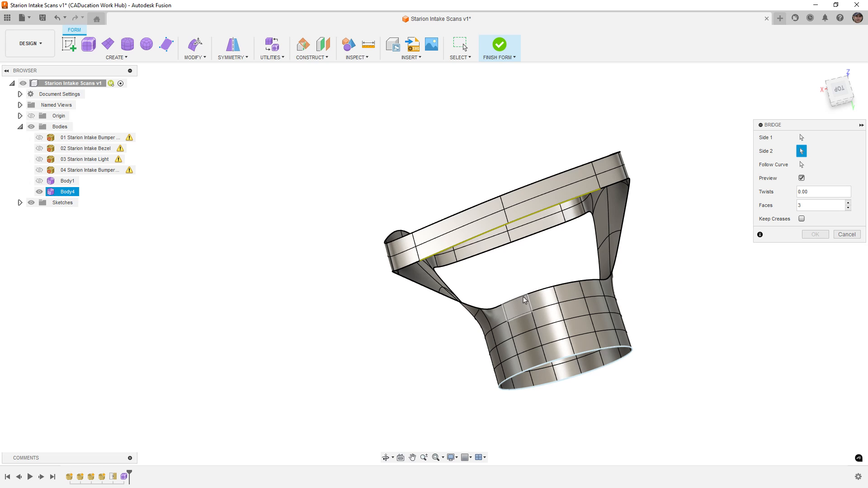
left_click(542, 293)
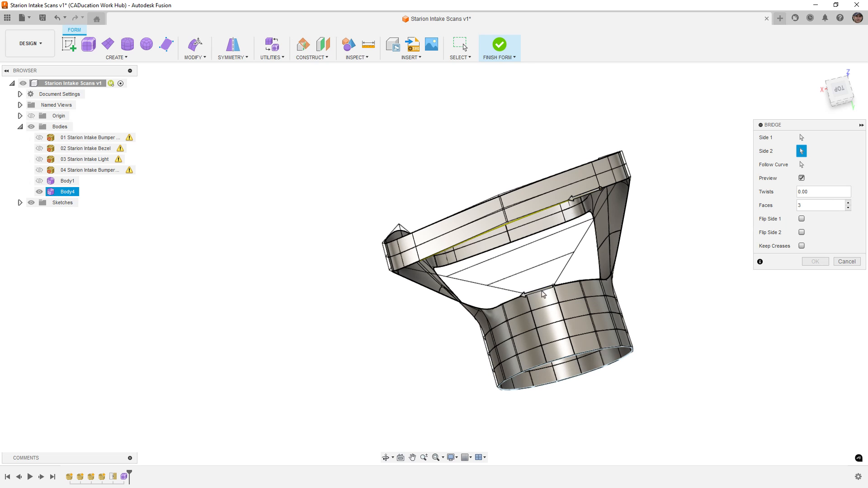
left_click(568, 284)
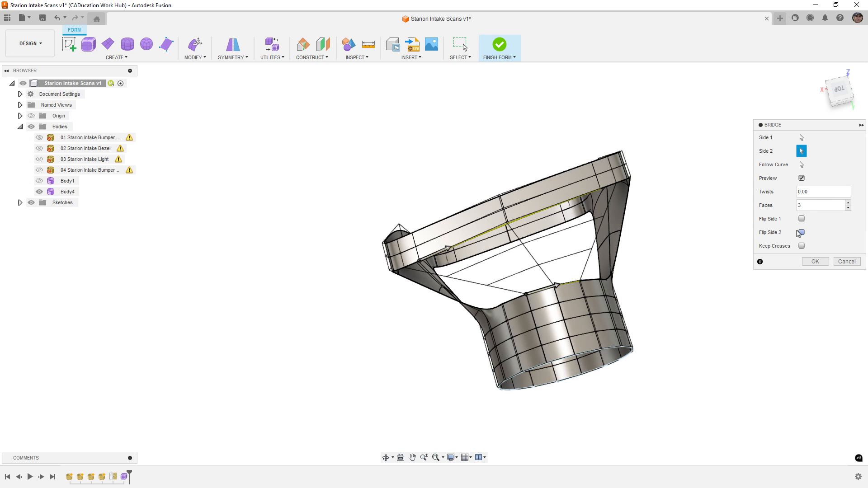
left_click(848, 208)
left_click(807, 259)
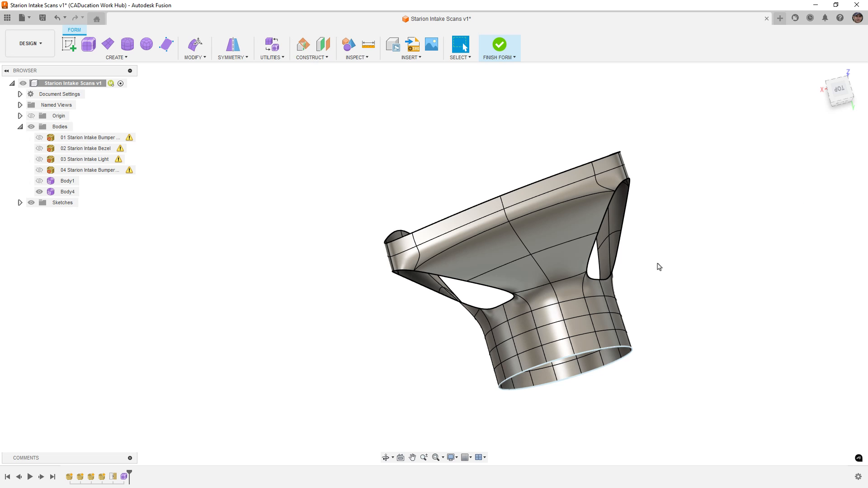
Step: Bridge two rear edges on the frame's lower side to two front edges on the cylinder's underside with 2 faces
middle_click_drag(657, 264, 699, 247, "shift")
right_click(699, 246)
left_click(706, 224)
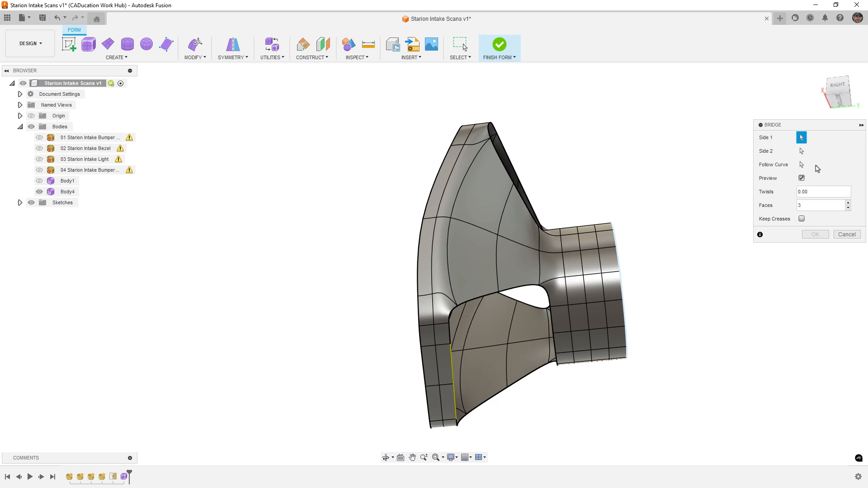
left_click(802, 151)
middle_click_drag(560, 328, 564, 316, "shift")
left_click(561, 288)
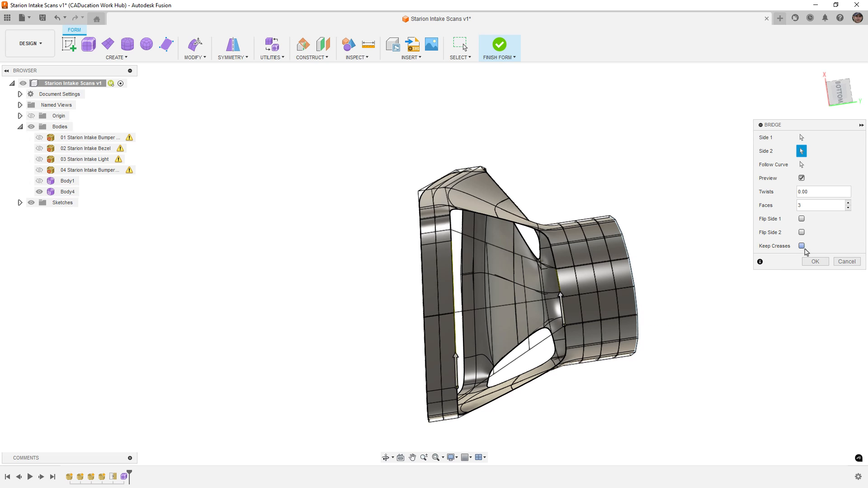
left_click(848, 207)
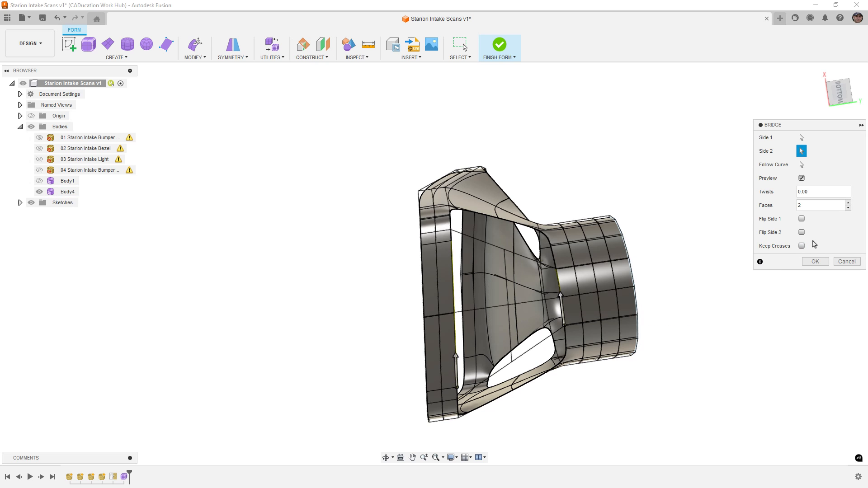
left_click(816, 262)
Step: Select the middle edge rows of the right and lower bridges together to compare their alignment, and clear the selection
middle_click_drag(547, 297, 511, 337, "shift")
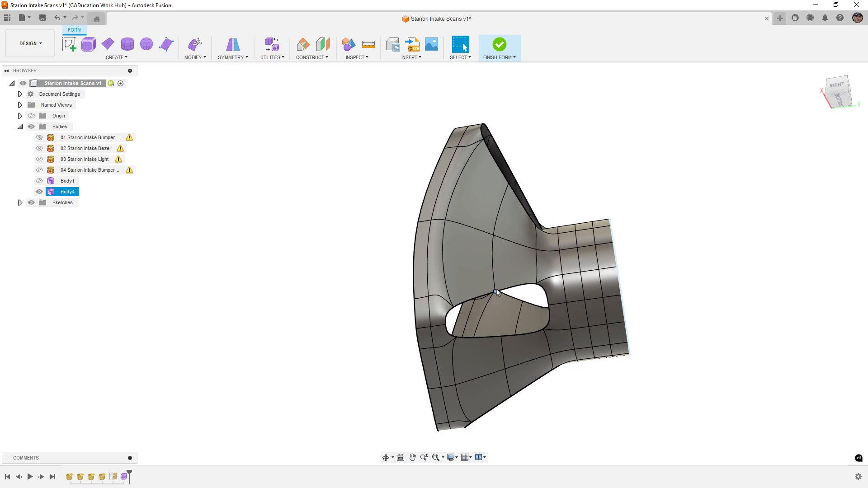
double_click(505, 356)
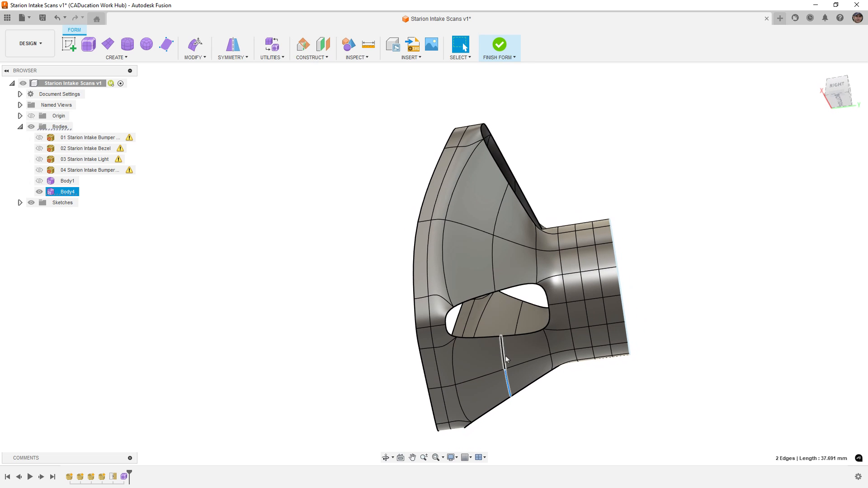
double_click(495, 276, "shift")
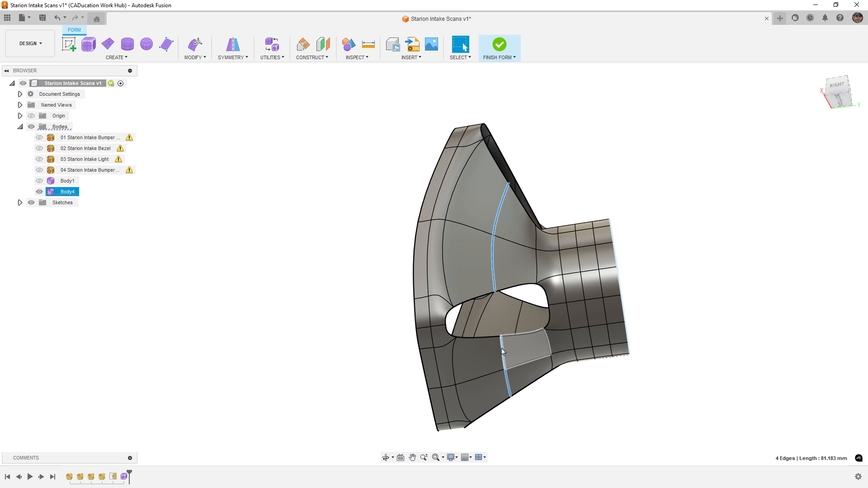
key("Escape")
Step: Fill the corner hole between the upper and right-side bridges using Fill Hole in Fill Star mode, comparing it with Collapse
middle_click_drag(432, 243, 424, 248, "shift")
middle_click_drag(577, 308, 438, 336, "shift")
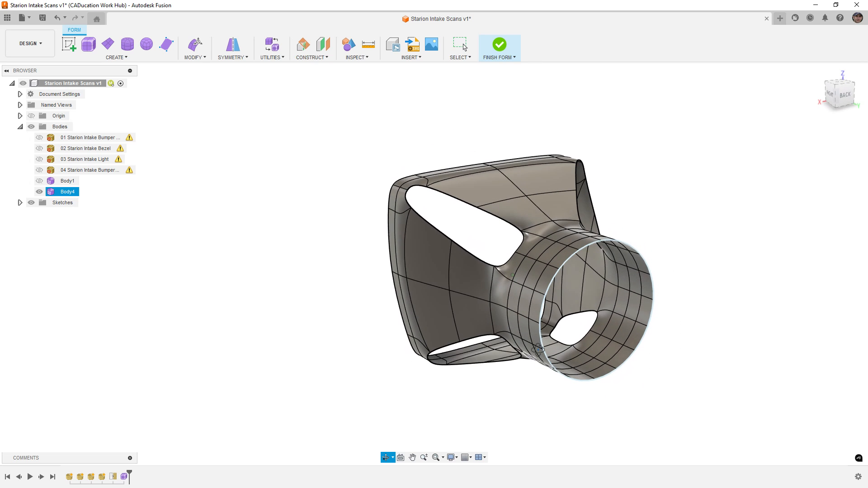
left_click(195, 57)
left_click(202, 132)
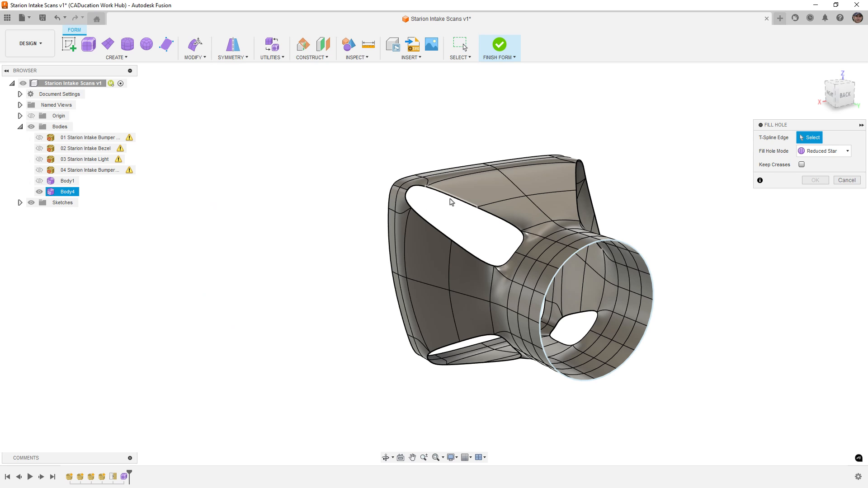
left_click(452, 202)
left_click(824, 151)
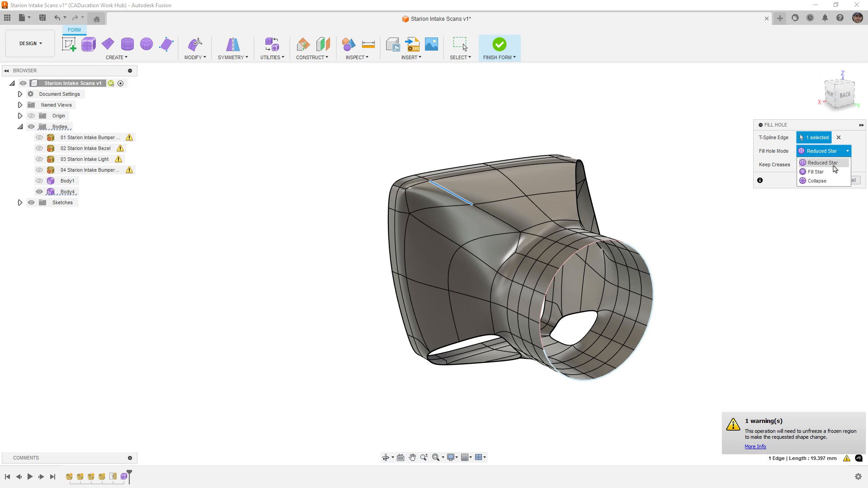
left_click(829, 172)
left_click(830, 151)
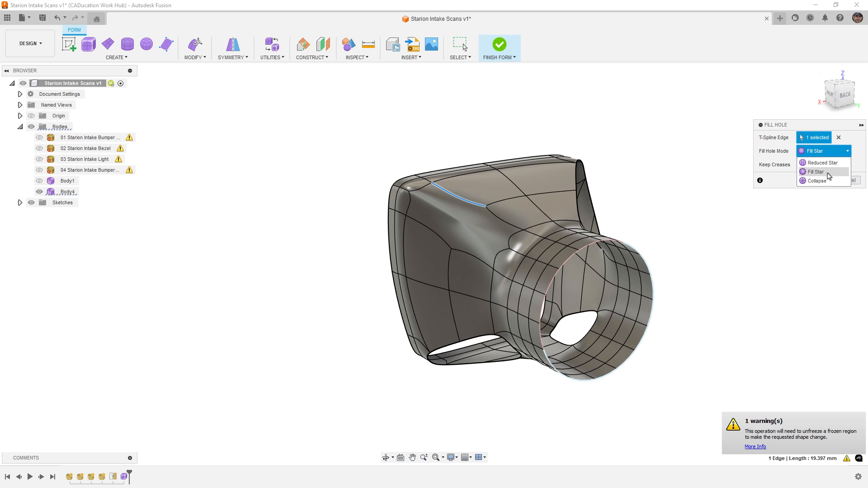
left_click(828, 179)
left_click(832, 157)
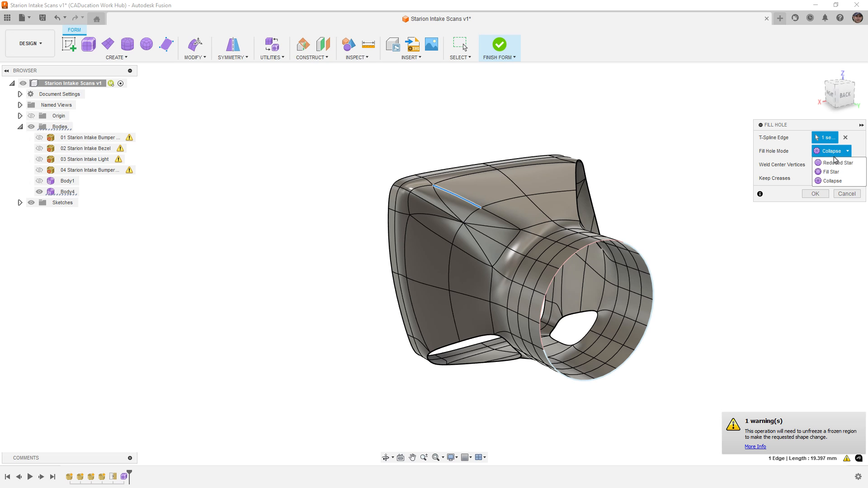
left_click(829, 172)
middle_click_drag(421, 225, 449, 207, "shift")
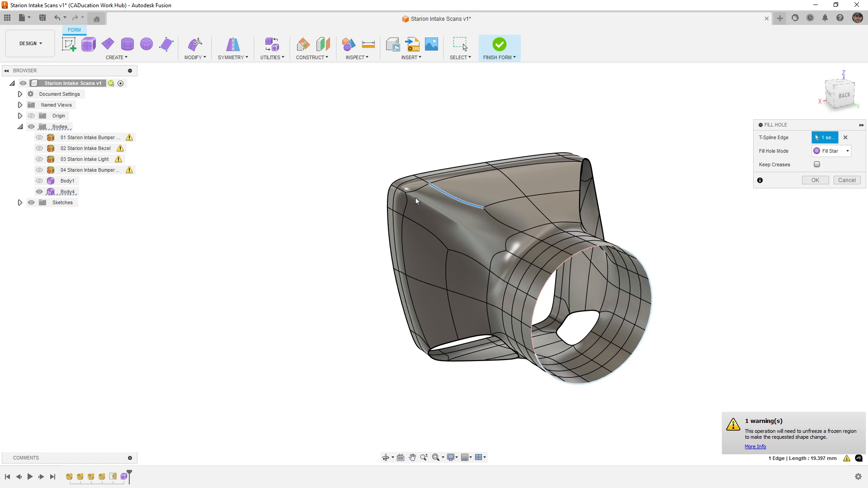
scroll(416, 197, "up", 4)
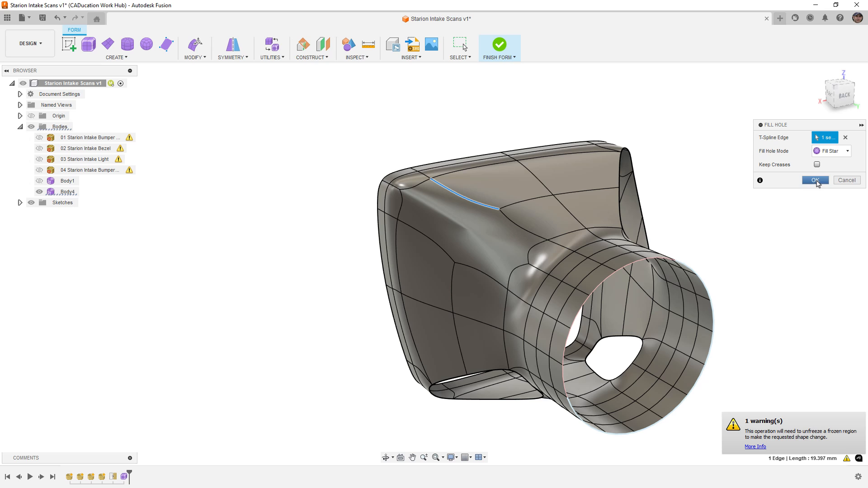
left_click(816, 180)
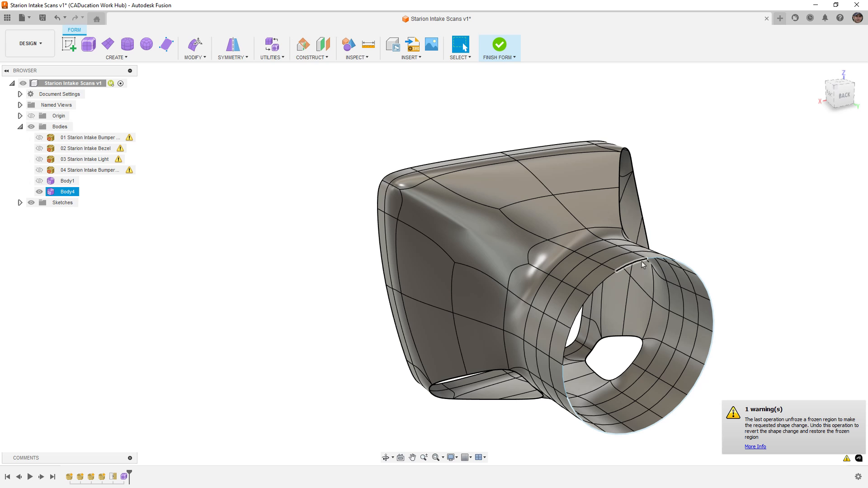
Step: Freeze the edges around the cylinder's open rear rim
left_click(201, 57)
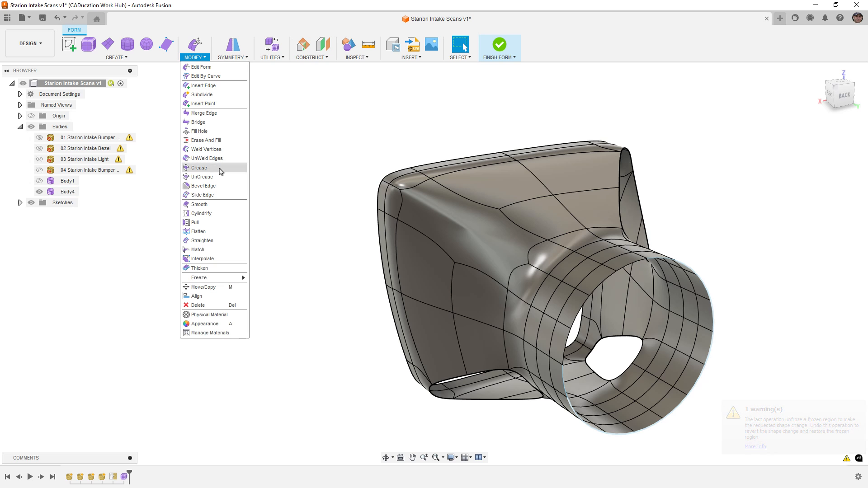
mouse_move(221, 277)
left_click(254, 278)
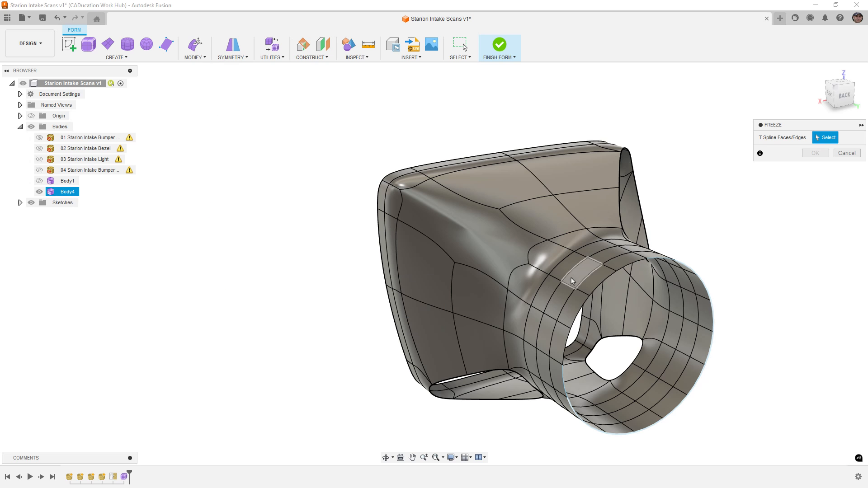
left_click(593, 298)
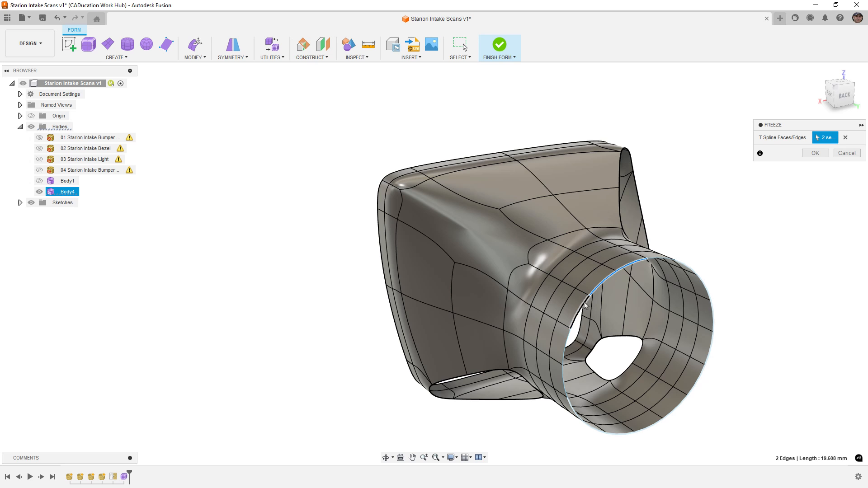
Step: Freeze the remaining edges around the open end of the tube
left_click(566, 333)
left_click(566, 334)
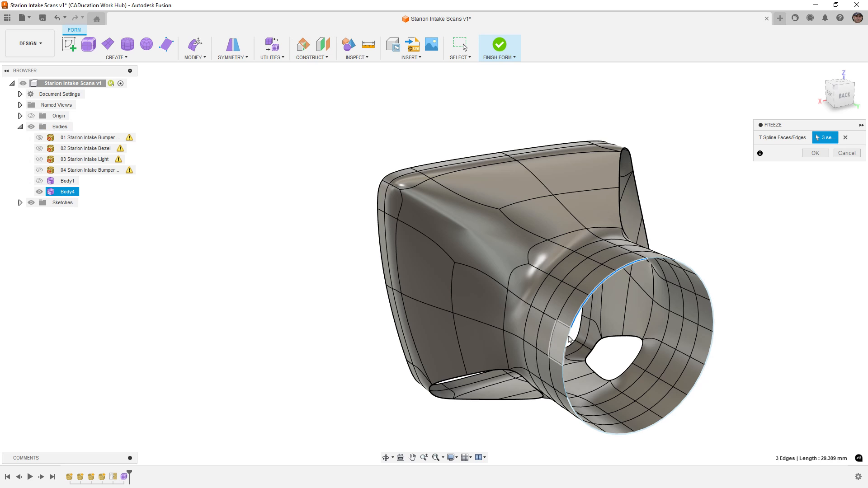
left_click(566, 336)
left_click(560, 340)
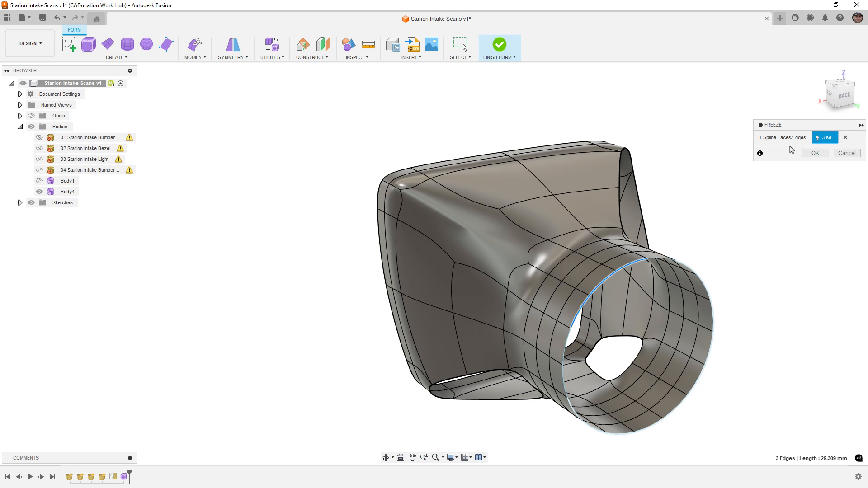
left_click(815, 153)
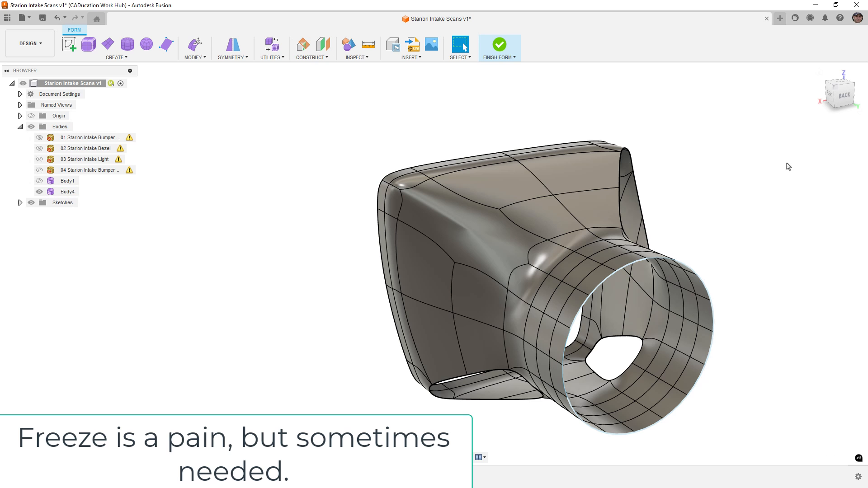
Step: Insert a single edge loop at location 0.50 beside the tube's first inner edge loop, unfreezing the affected regions
double_click(583, 287)
left_click(195, 58)
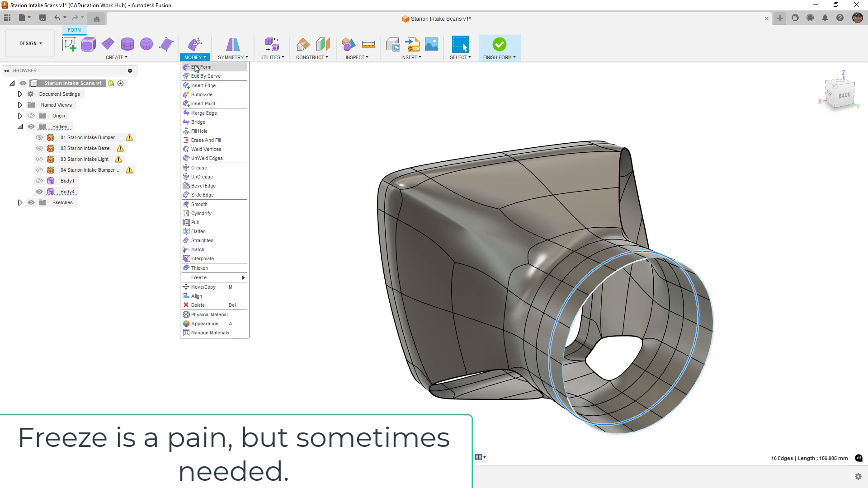
left_click(201, 87)
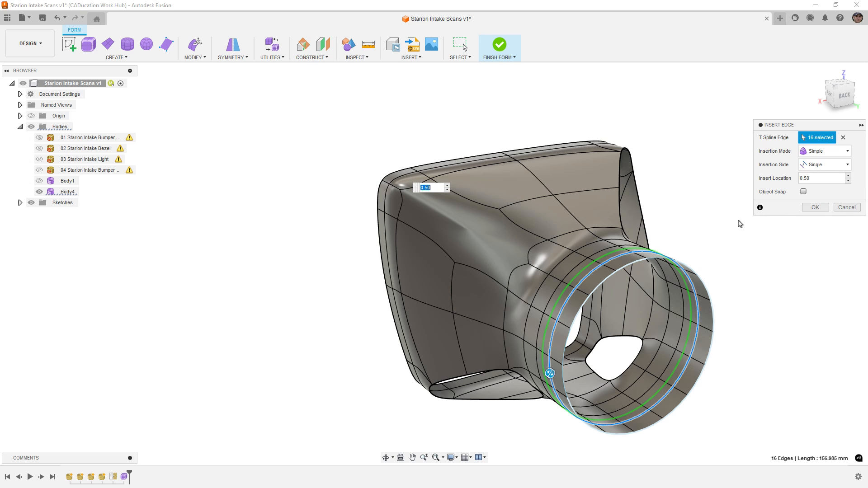
left_click(816, 208)
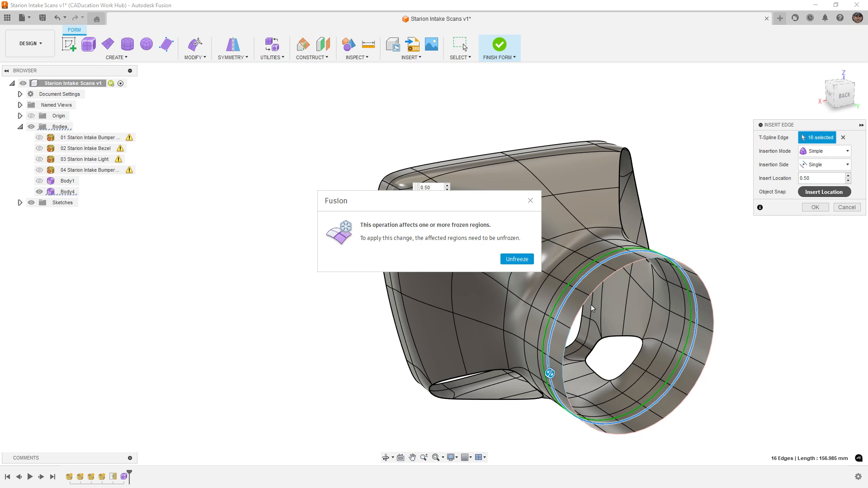
left_click(516, 259)
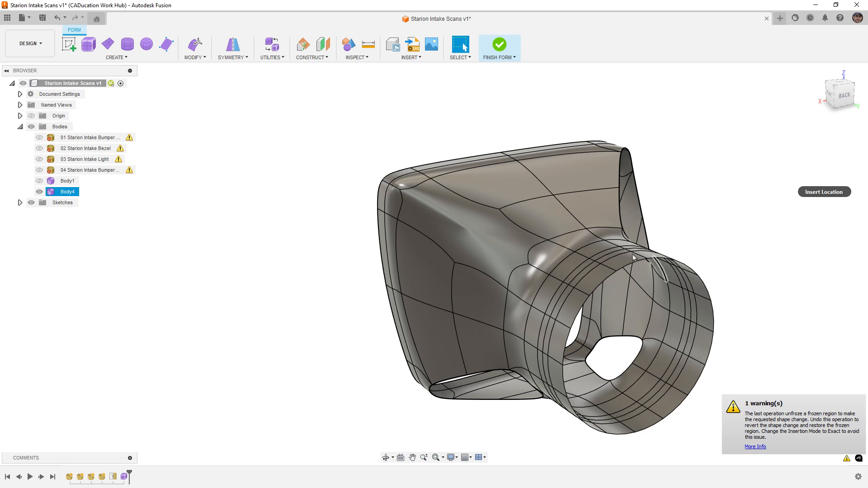
Step: Freeze the complete edge loop at the tube's open end again after the edge insertion
left_click(194, 57)
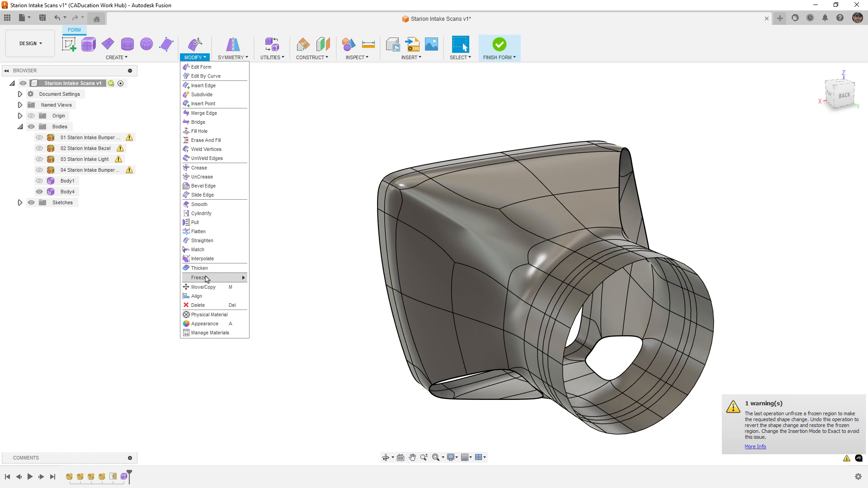
mouse_move(199, 278)
left_click(264, 277)
double_click(601, 289)
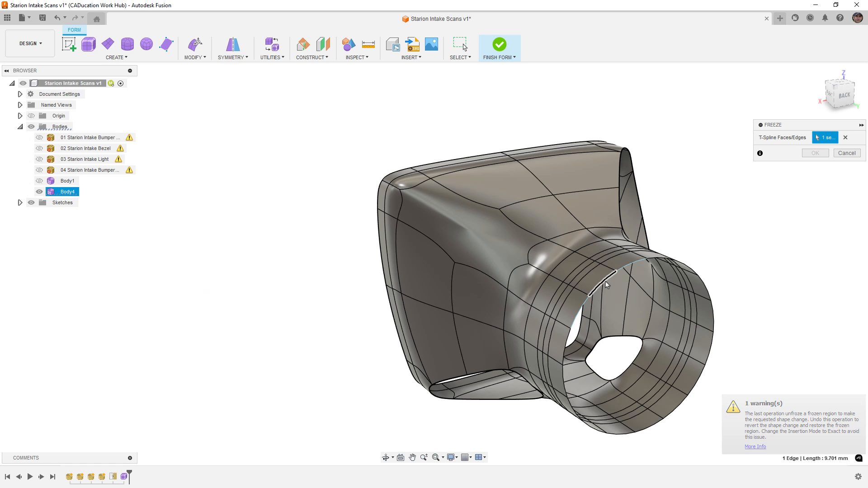
left_click(814, 153)
middle_click_drag(646, 226, 639, 248, "shift")
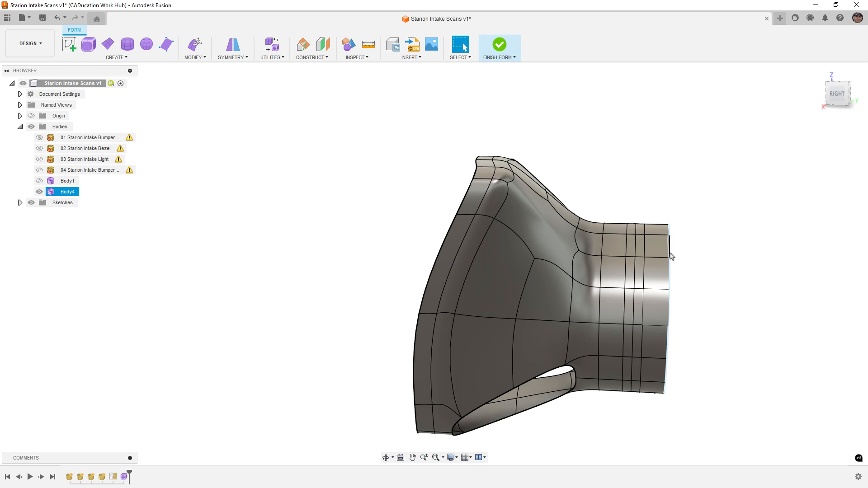
middle_click_drag(684, 297, 361, 167, "shift")
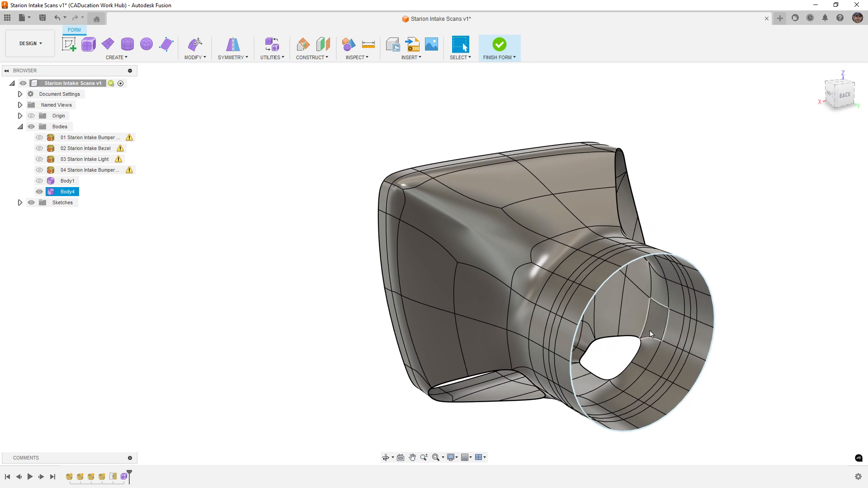
Step: Use Insert Point to add an edge along the ridge from the body's outer corner to the tube neck
left_click(198, 57)
left_click(205, 104)
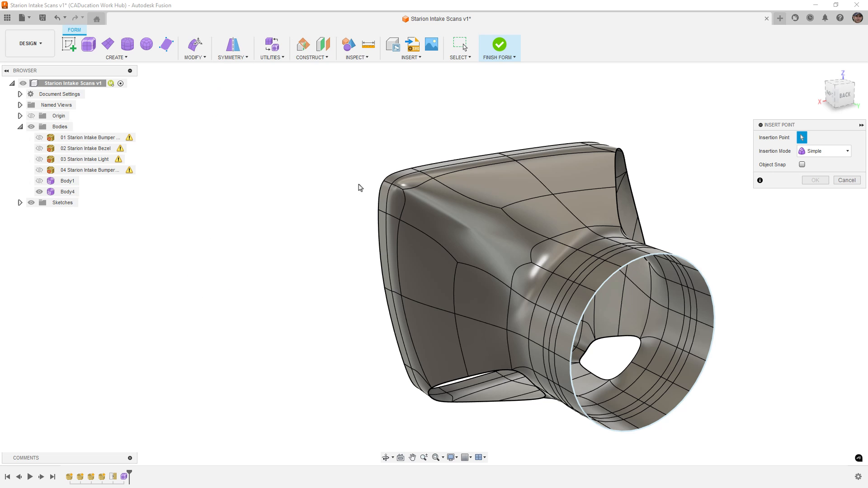
left_click(532, 263)
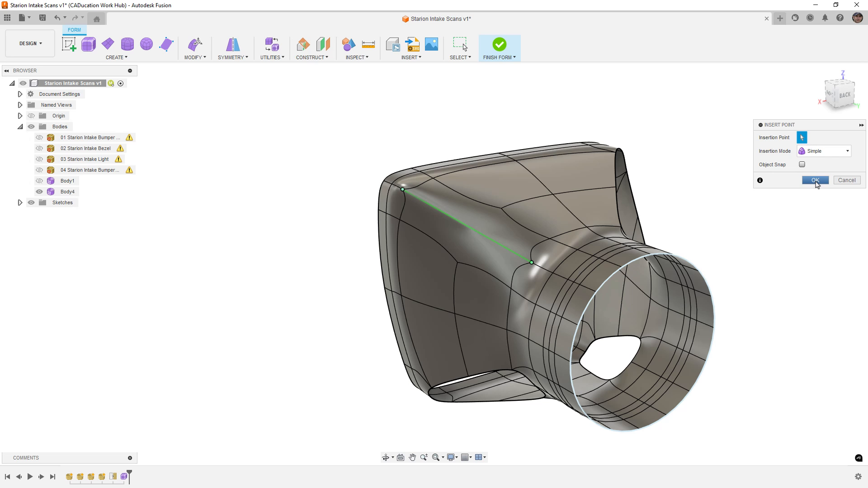
left_click(815, 181)
Step: Repeat Insert Point to connect the vertices on the two faces flanking the corner ridge
right_click(693, 162)
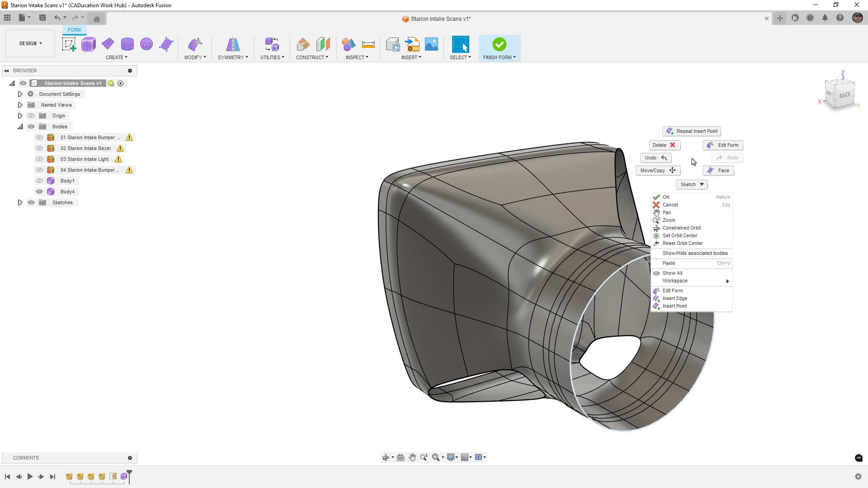
left_click(691, 131)
left_click(502, 206)
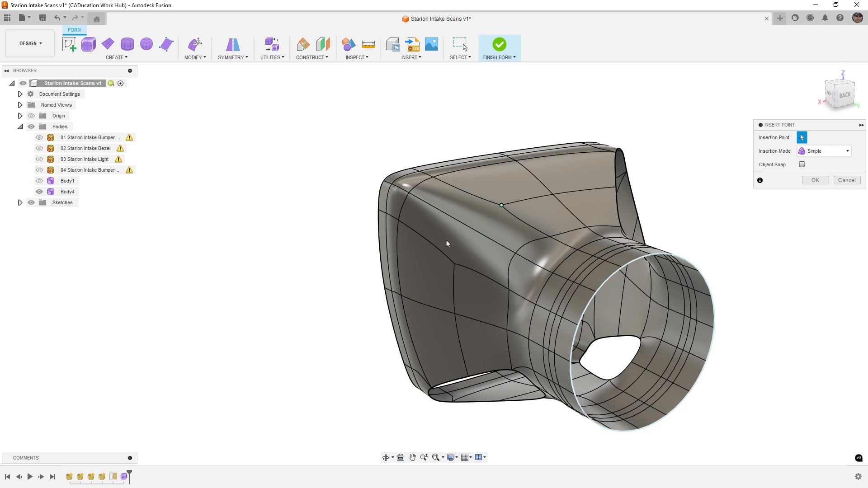
left_click(455, 265)
left_click(810, 181)
Step: Bridge the two long sides of the elongated corner opening with 2 faces
scroll(511, 205, "down", 1)
middle_click_drag(511, 205, 456, 219, "shift")
scroll(652, 261, "up", 2)
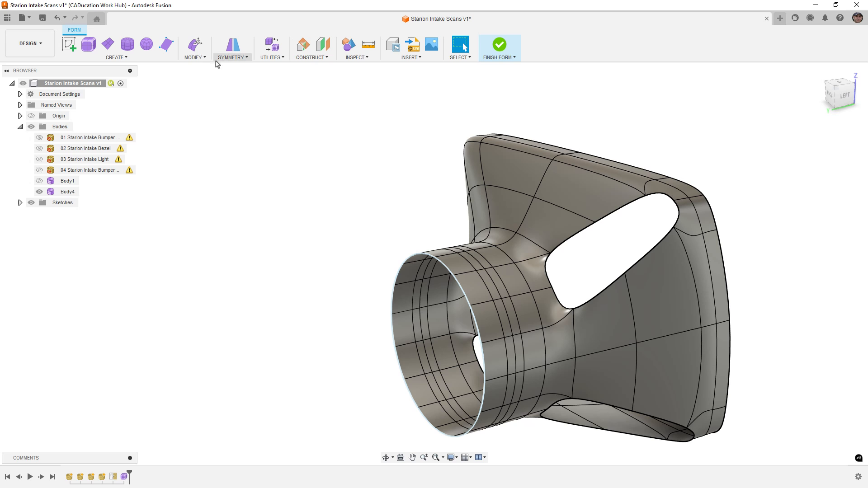
left_click(194, 57)
left_click(202, 94)
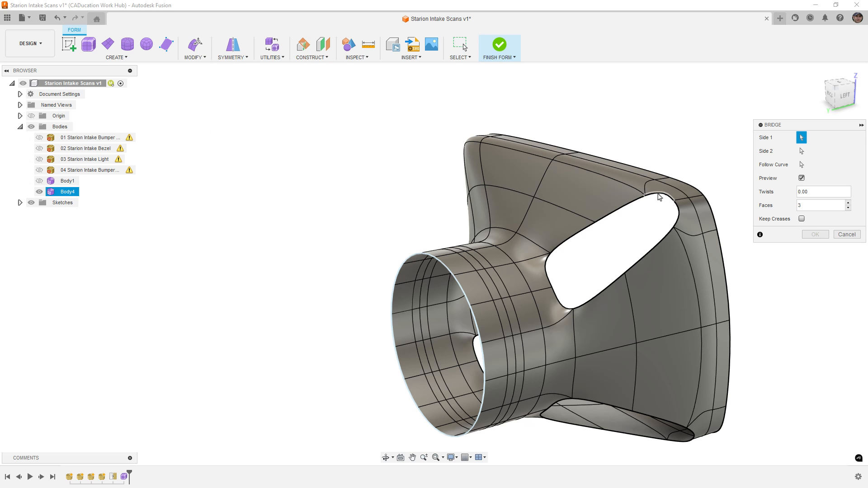
left_click(579, 235)
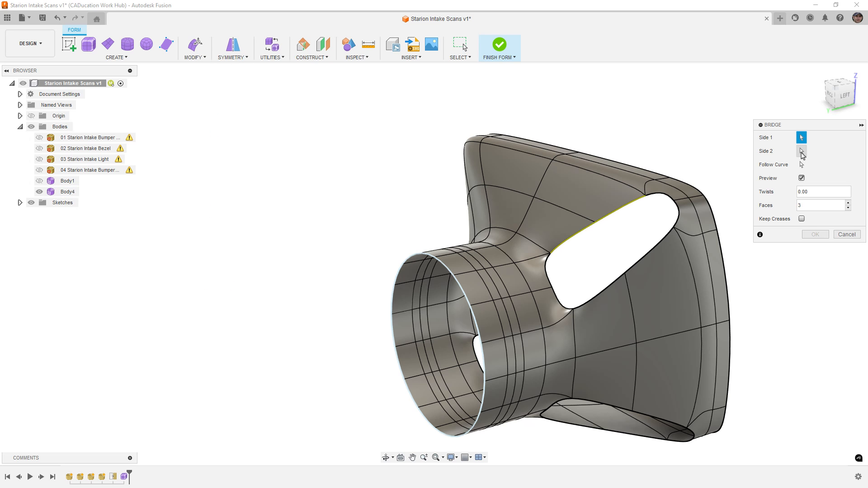
left_click(611, 283)
left_click(611, 284)
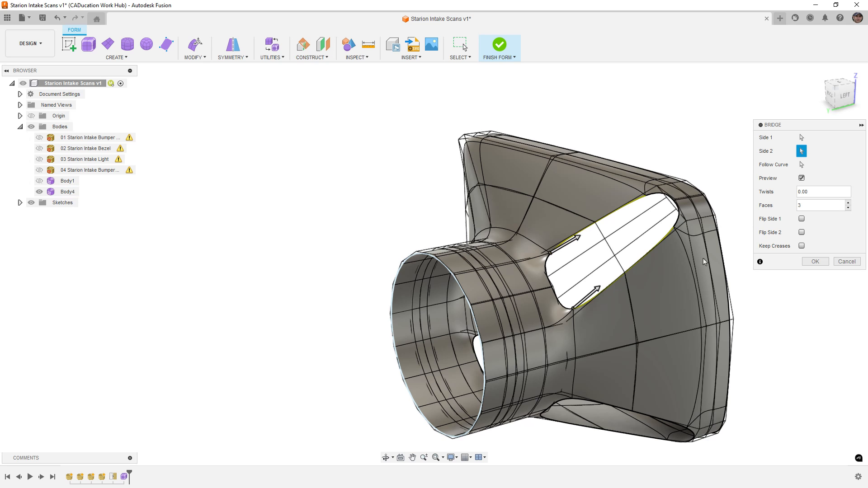
left_click(848, 208)
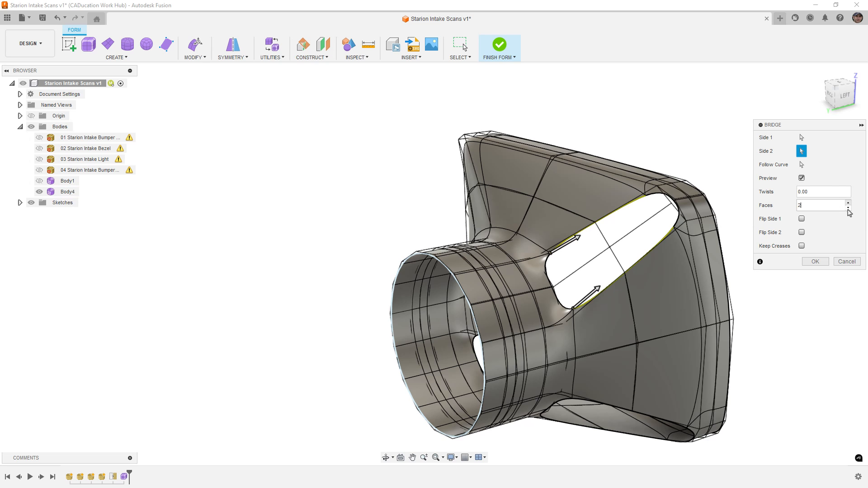
left_click(815, 261)
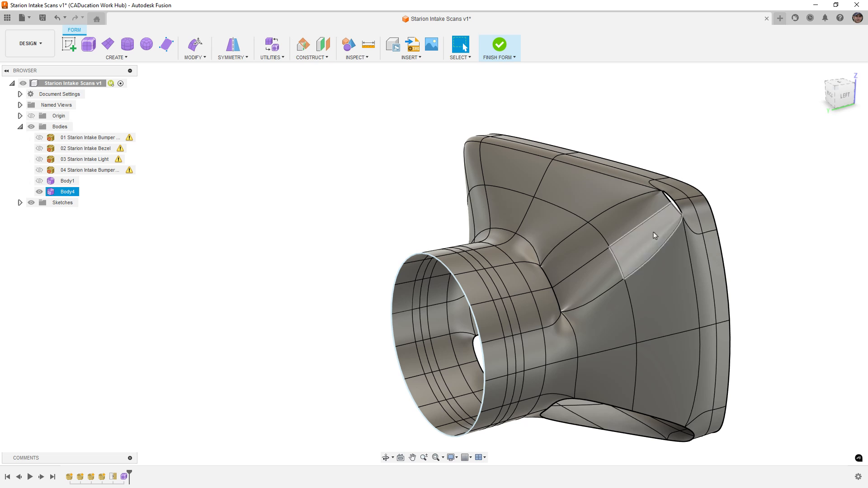
Step: Weld the two middle vertices of the gap at the bridge's outer corner with Vertex to Vertex mode
scroll(674, 204, "up", 2)
left_click(195, 57)
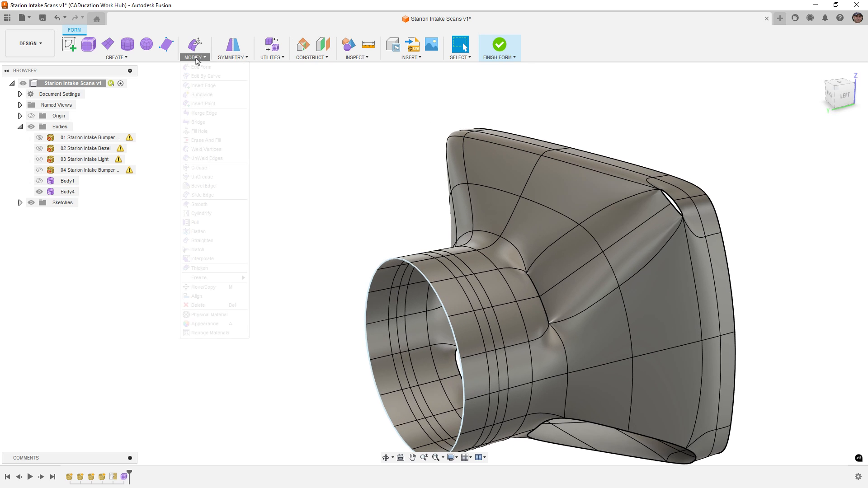
left_click(206, 149)
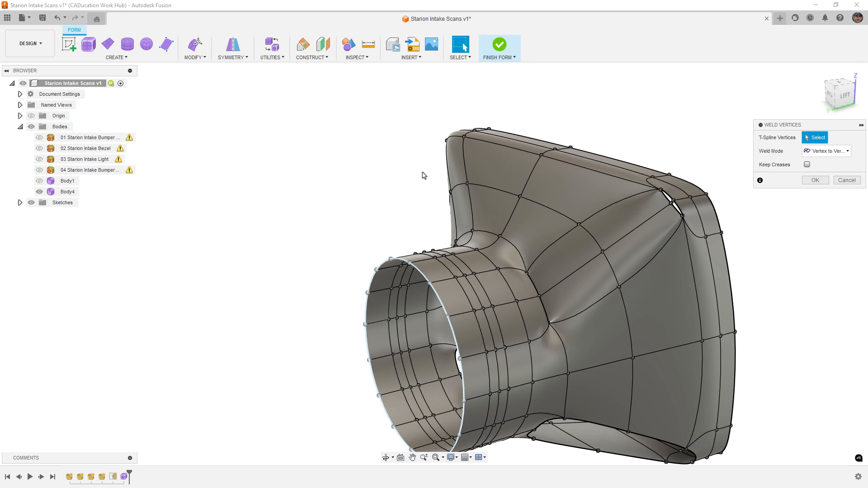
scroll(672, 209, "up", 2)
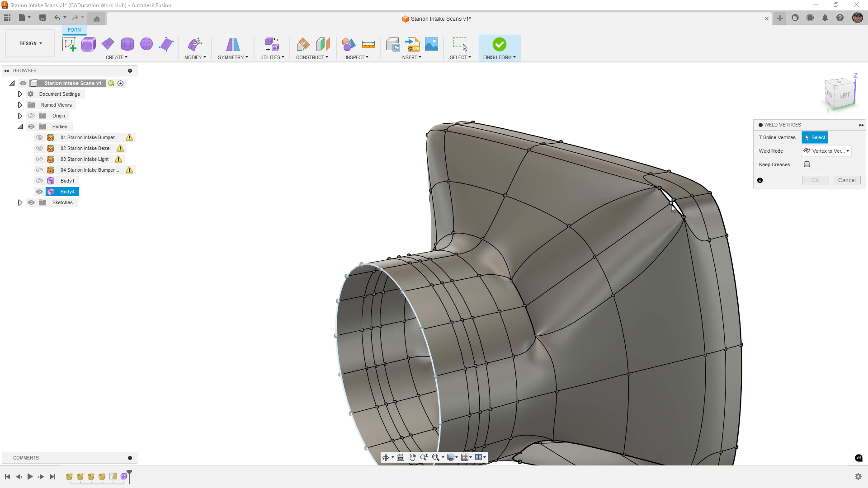
left_click(671, 203)
left_click(674, 200)
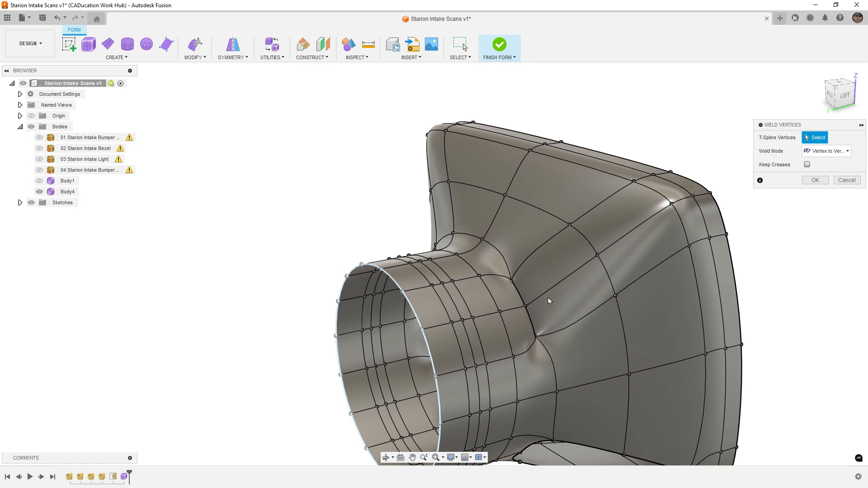
Step: Weld the opposing vertices of the remaining gap where the bridge meets the tube neck
middle_click_drag(536, 313, 514, 319, "shift")
left_click(510, 313)
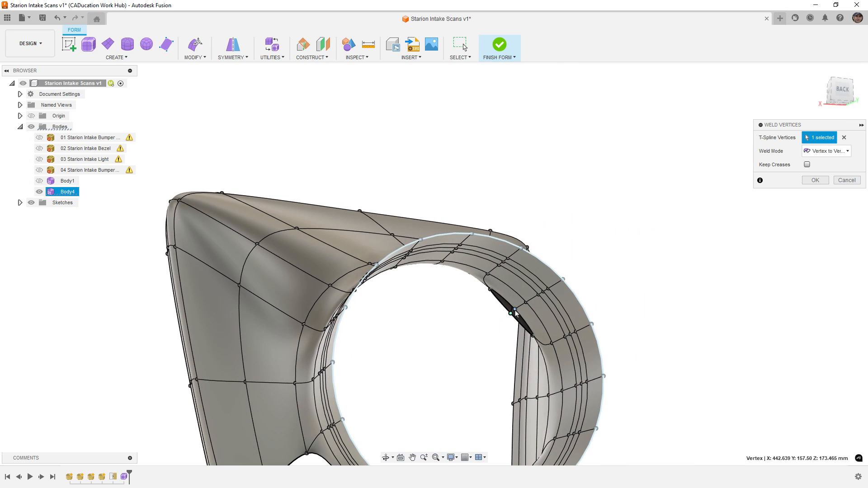
left_click(514, 309)
middle_click_drag(598, 246, 562, 266, "shift")
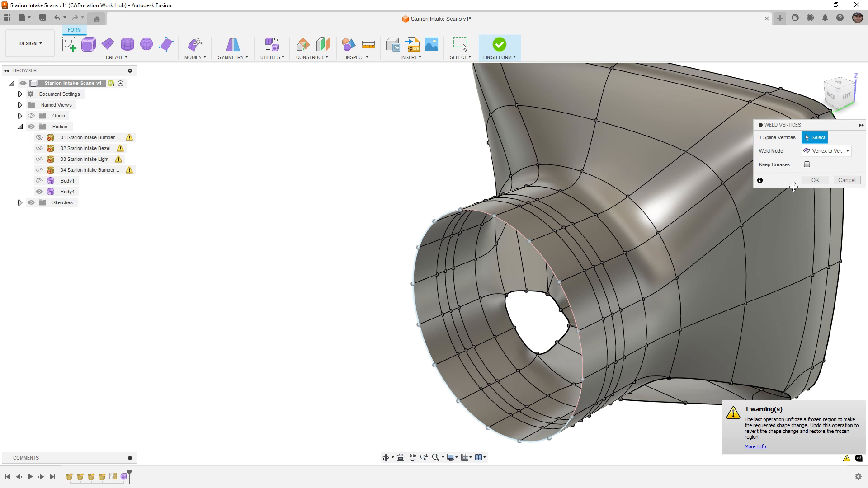
left_click(815, 180)
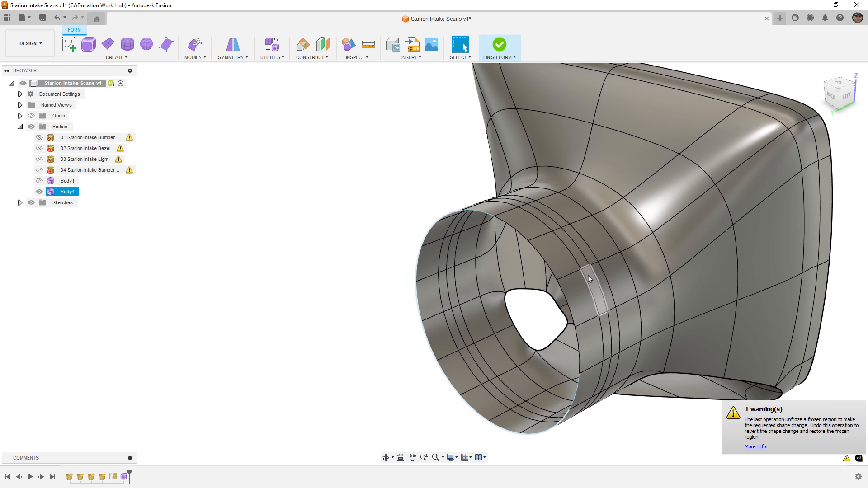
Step: Refreeze the tube's open-end edge loop once the gaps are welded
middle_click_drag(588, 276, 536, 280, "shift")
left_click(195, 57)
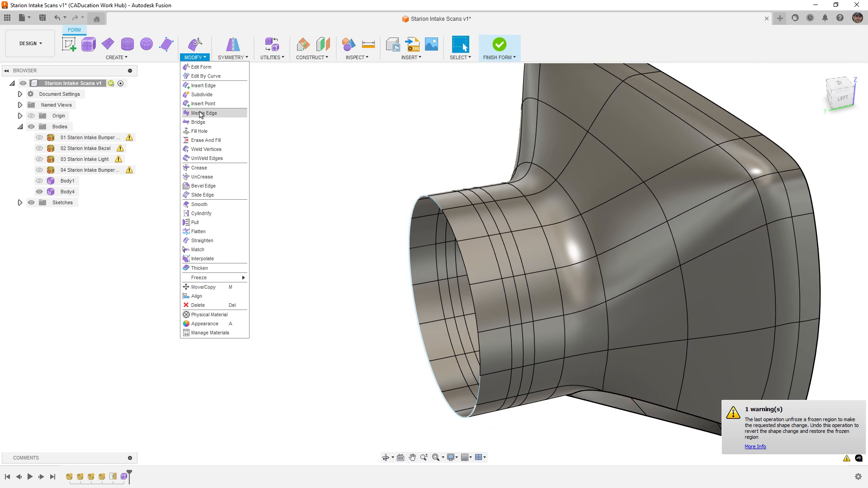
left_click(265, 278)
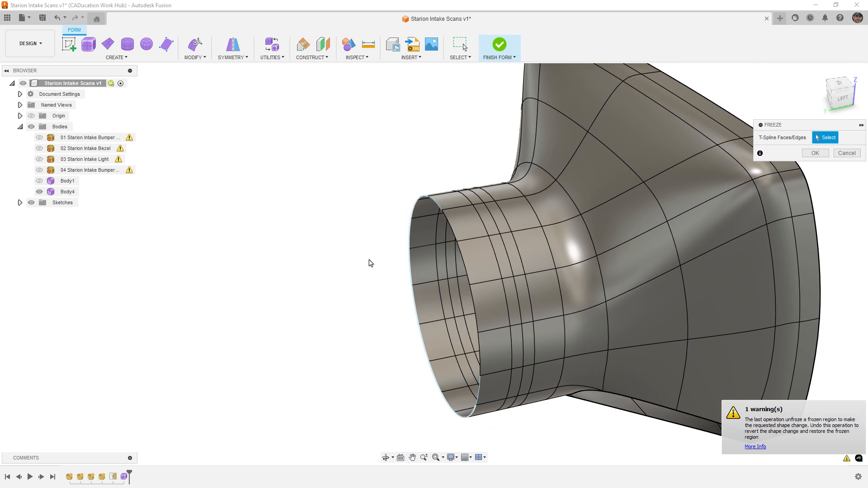
double_click(466, 262)
left_click(815, 153)
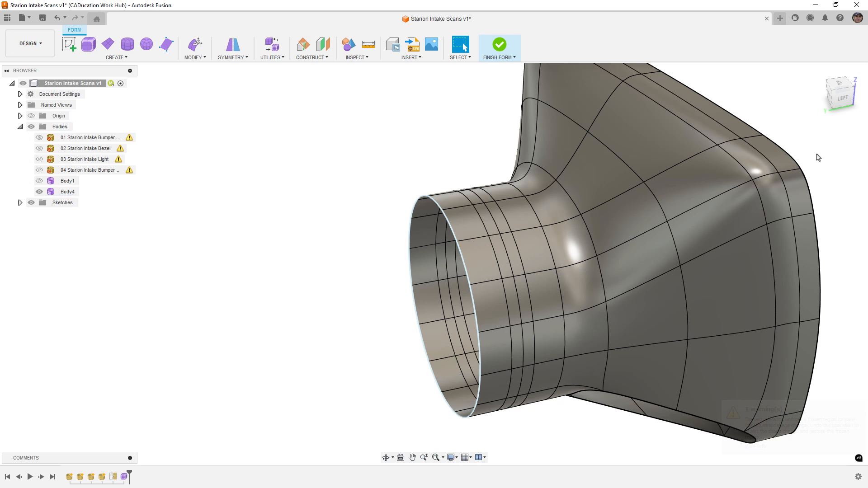
mouse_move(408, 162)
middle_mouse_down("shift")
mouse_move(393, 155)
mouse_move(374, 163)
mouse_move(421, 160)
middle_mouse_up("shift")
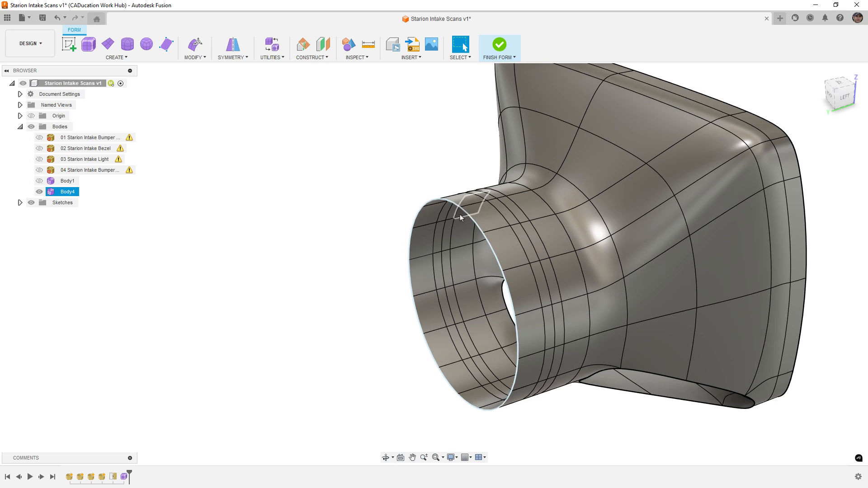
double_click(471, 219)
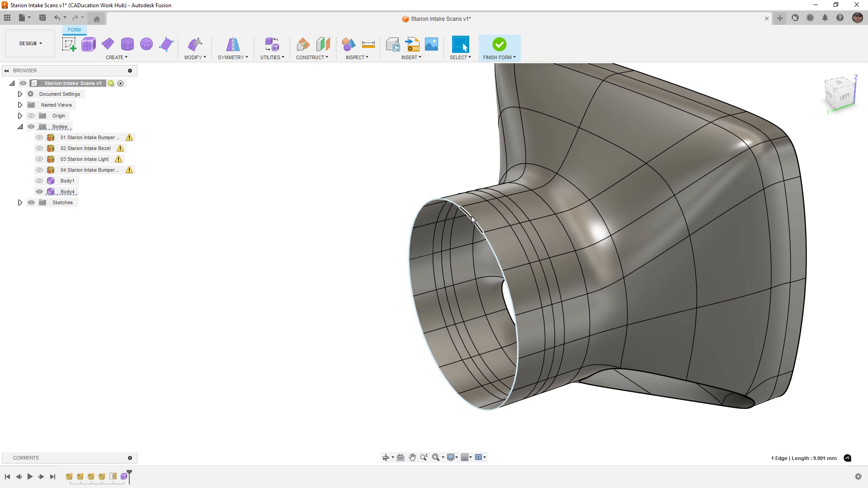
left_click(195, 45)
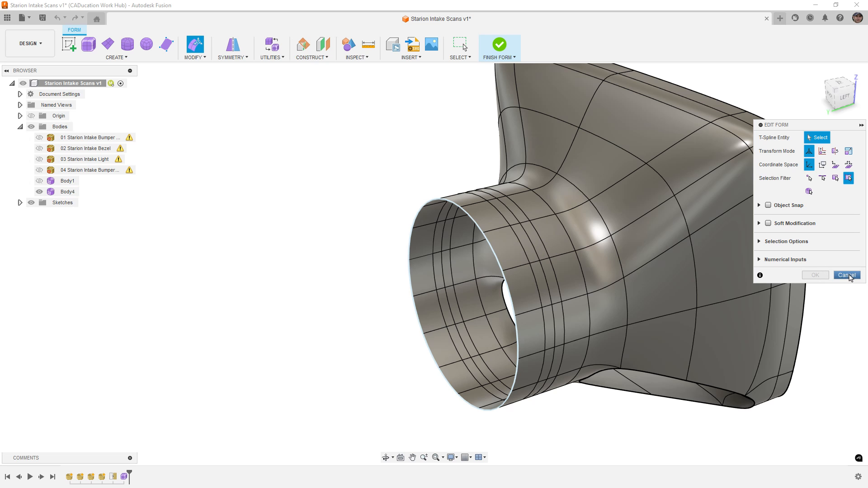
left_click(846, 275)
Step: Unfreeze the edge loop around the tube's open end
left_click(194, 57)
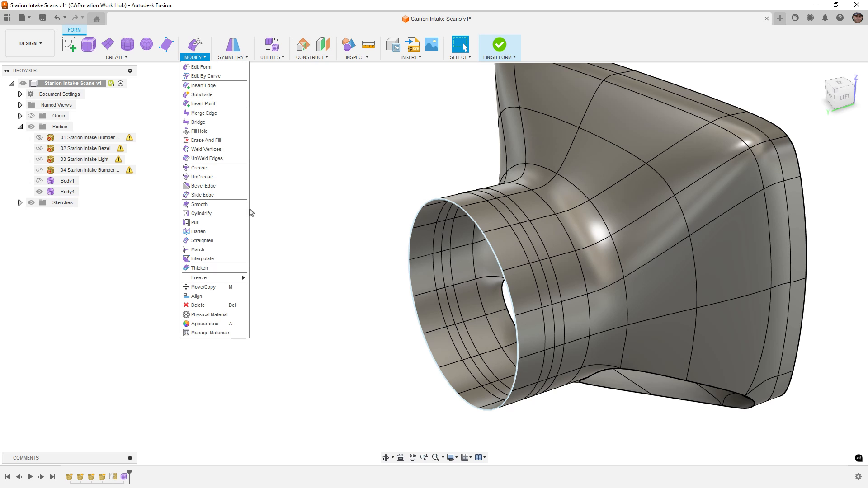
mouse_move(228, 279)
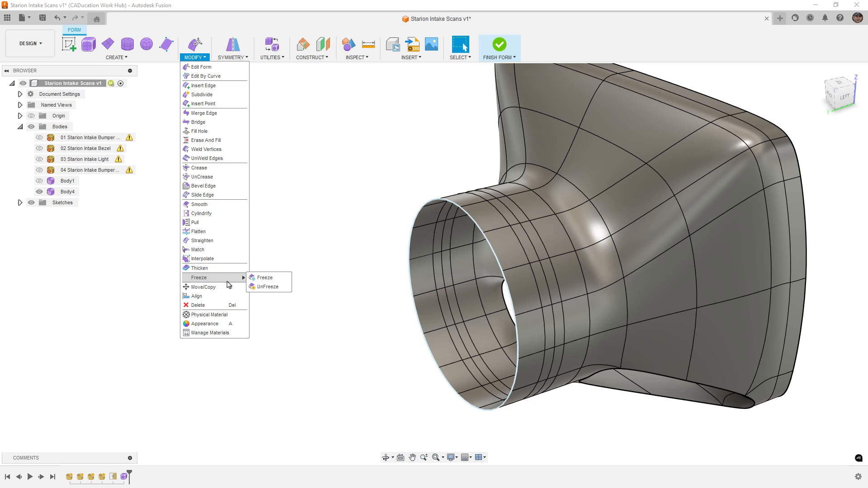
left_click(268, 287)
double_click(478, 228)
left_click(815, 167)
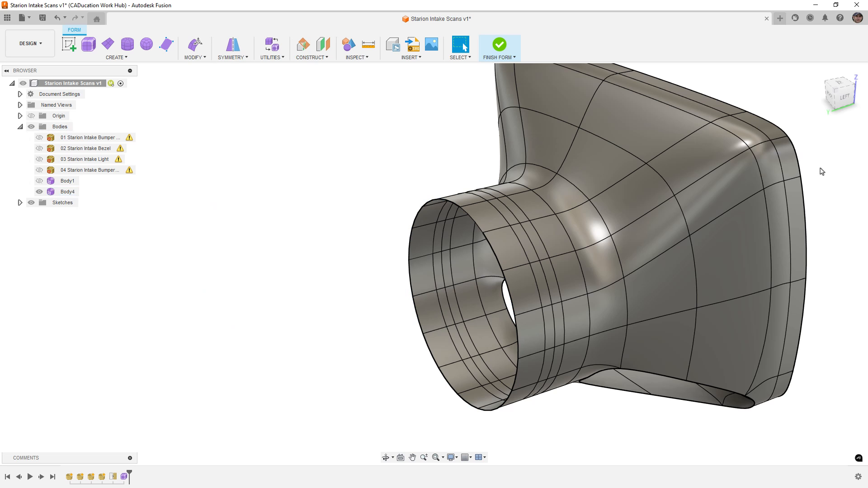
Step: Create a narrow inward rim at the tube's open end by scaling its edge loop to about 0.918 as new faces with Edit Form
double_click(474, 225)
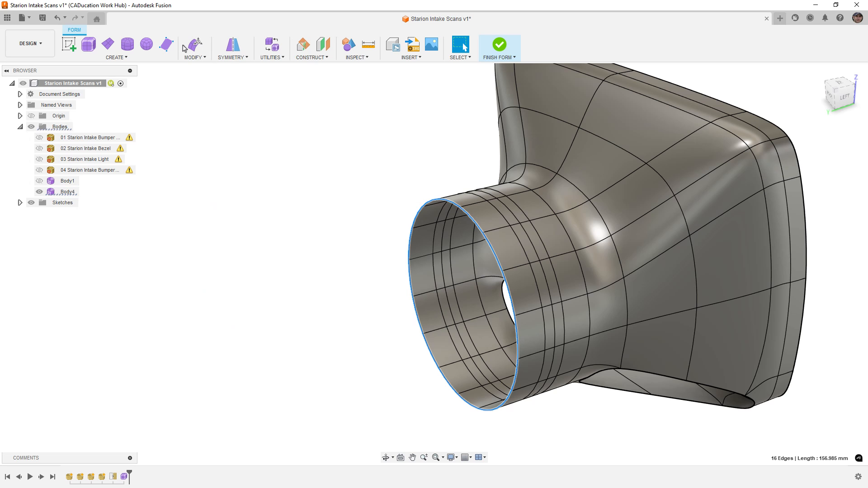
left_click(191, 48)
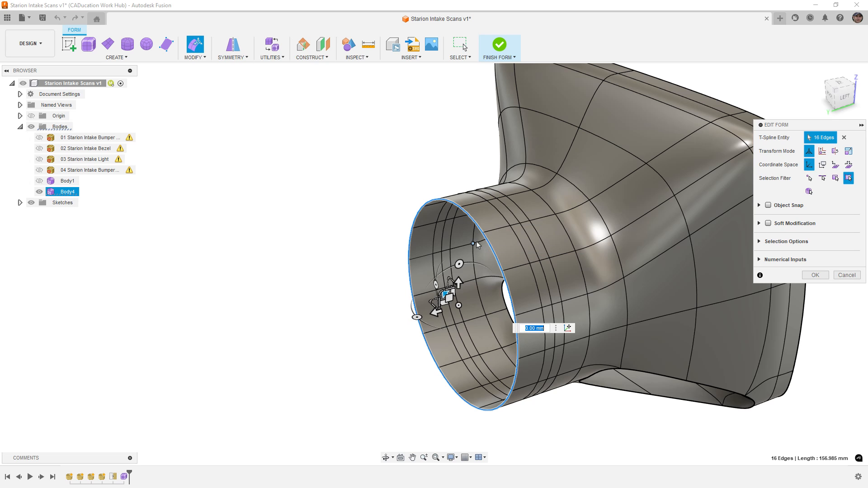
mouse_move(459, 307)
left_mouse_down()
mouse_move(452, 300)
mouse_move(458, 306)
left_mouse_up()
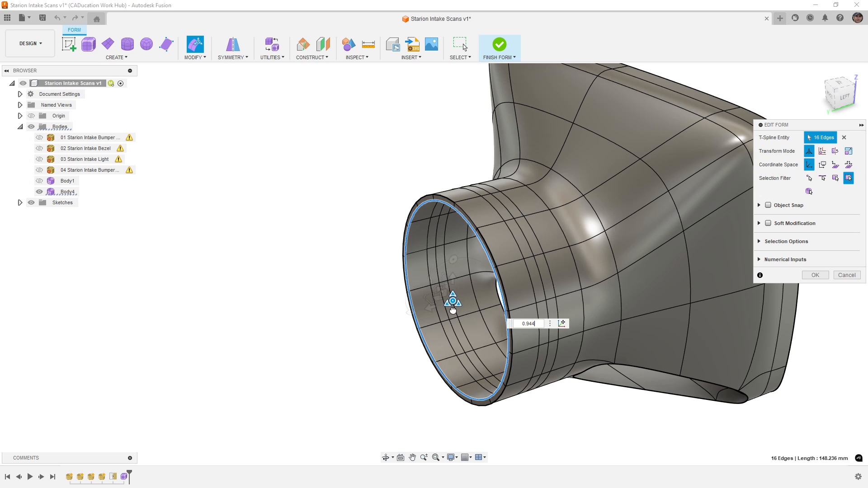
left_click_drag(455, 308, 451, 311)
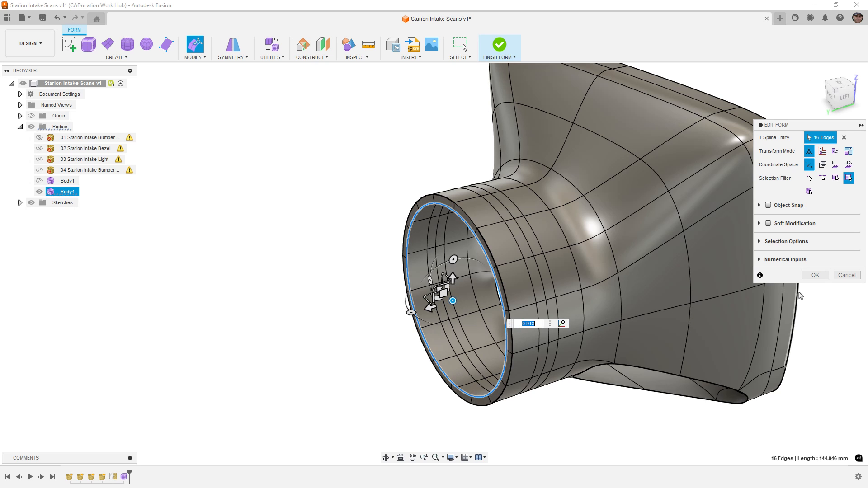
left_click(814, 275)
left_click(361, 188)
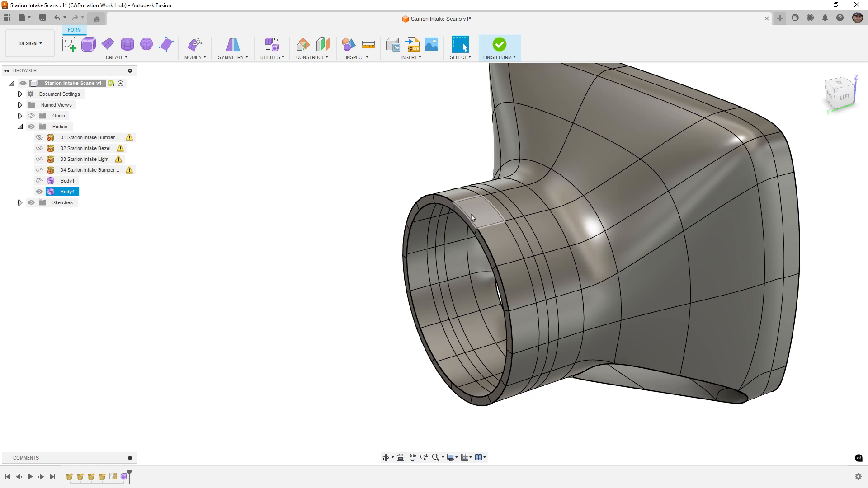
Step: Freeze the inner edge loop of the rim at the tube's open end
scroll(471, 218, "up", 2)
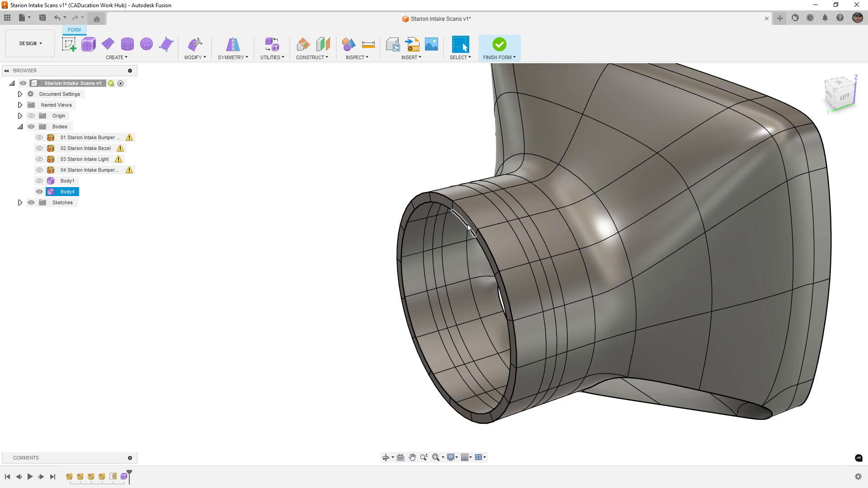
double_click(468, 226)
left_click(201, 60)
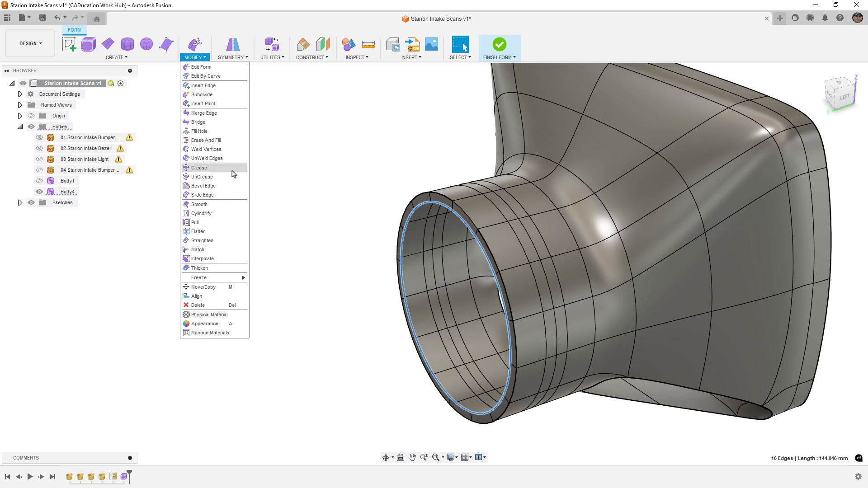
left_click(259, 283)
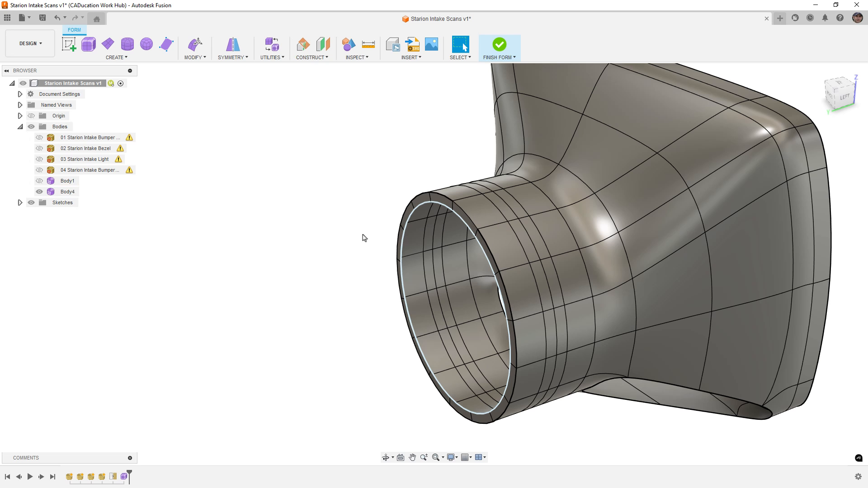
Step: Fill the elongated corner opening with Fill Hole in Fill Star mode, accepting the unfreezing of the affected regions
scroll(351, 272, "down", 3)
middle_click_drag(608, 362, 590, 319, "shift")
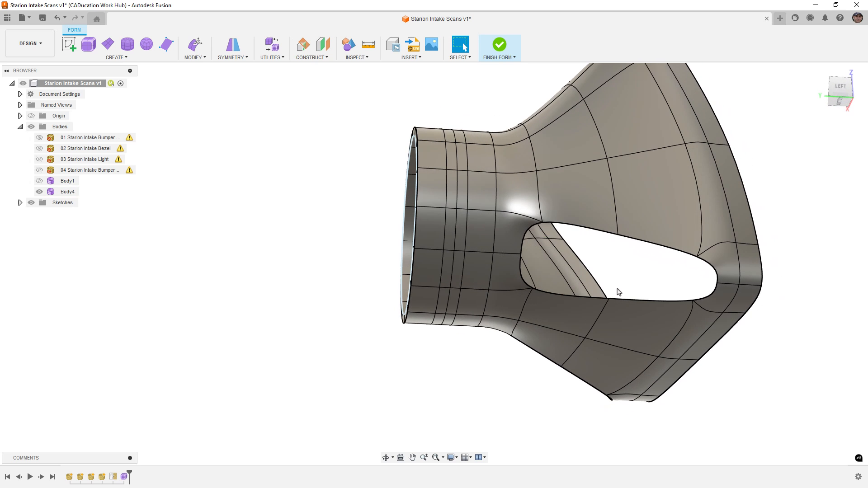
left_click(204, 58)
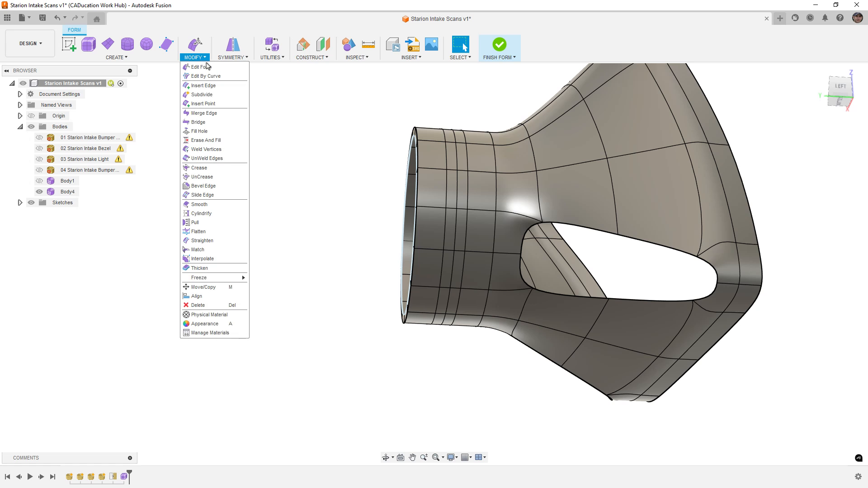
left_click(199, 131)
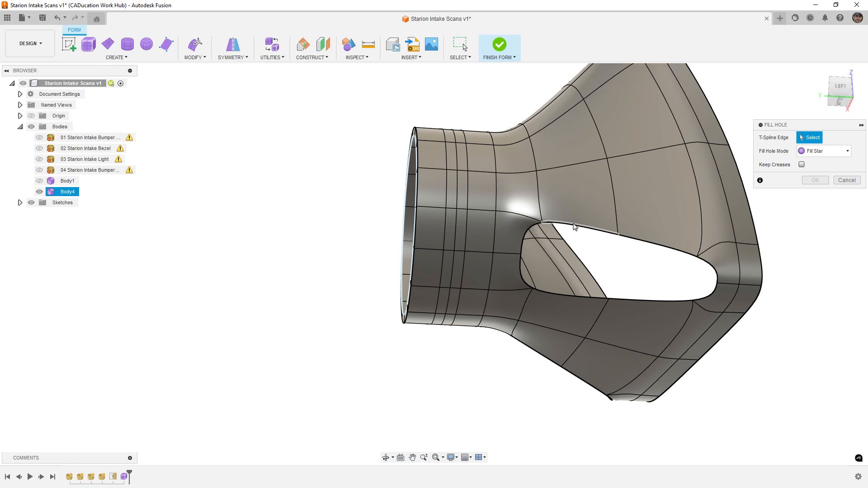
double_click(574, 226)
left_click(816, 180)
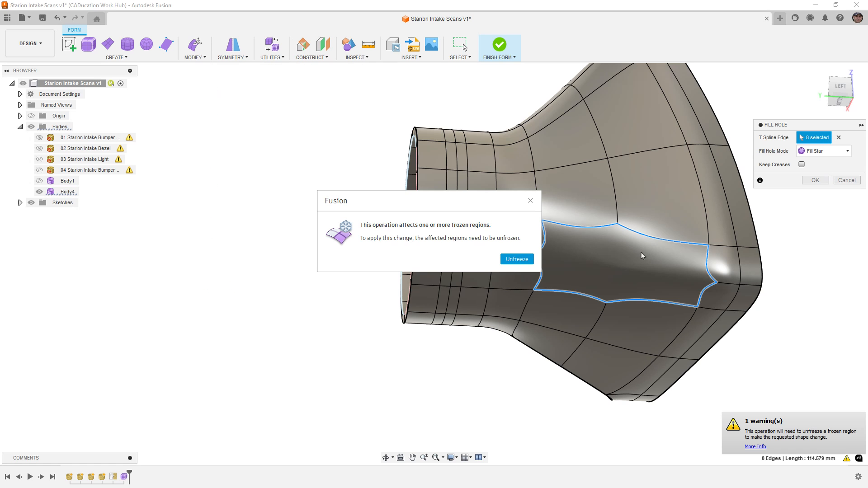
left_click(518, 260)
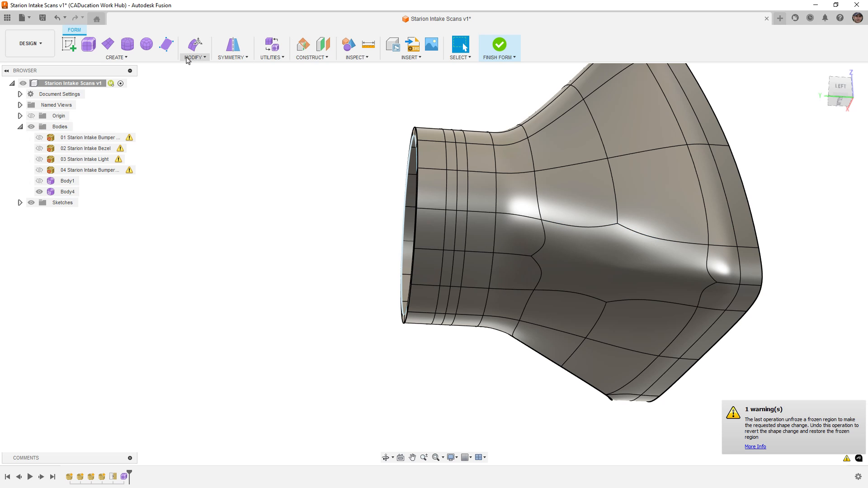
Step: Insert an edge lengthwise across the filled corner, from the middle vertex at the tube neck to the middle vertex at the outer corner
left_click(193, 57)
left_click(201, 97)
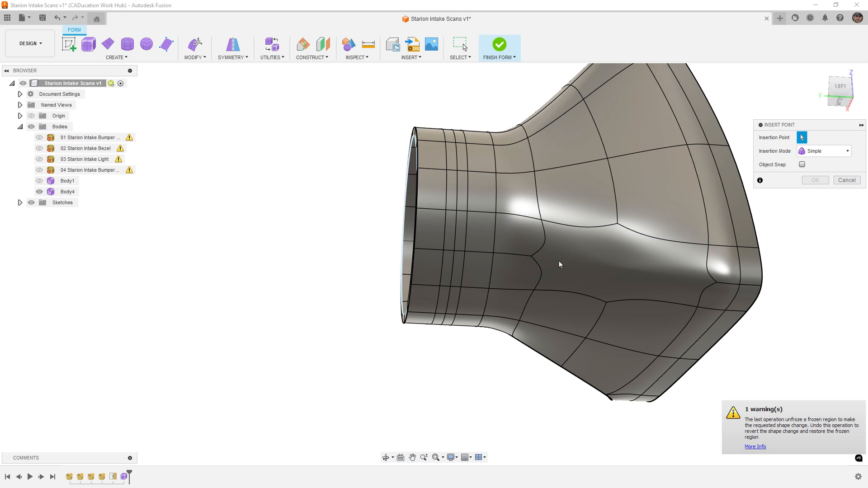
left_click(531, 256)
left_click(716, 282)
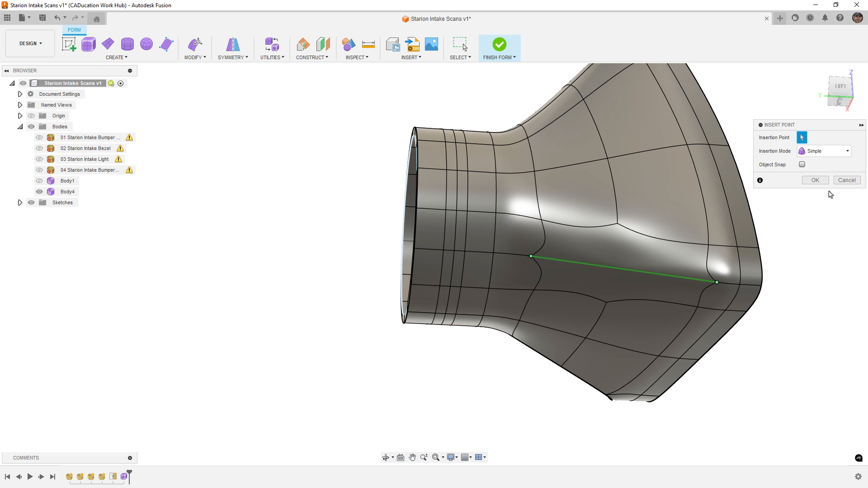
left_click(815, 180)
Step: Insert a crosswise edge joining the two opposing middle vertices on the long sides of the filled corner
right_click(748, 234)
left_click(792, 200)
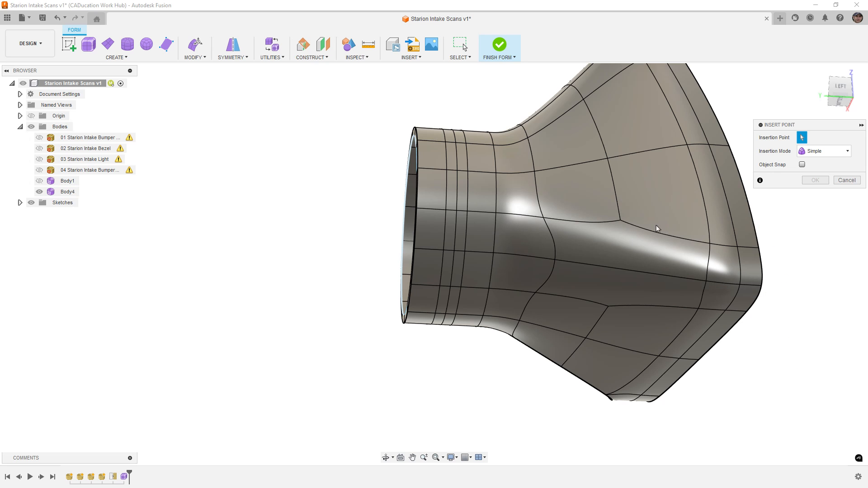
left_click(620, 220)
left_click(609, 308)
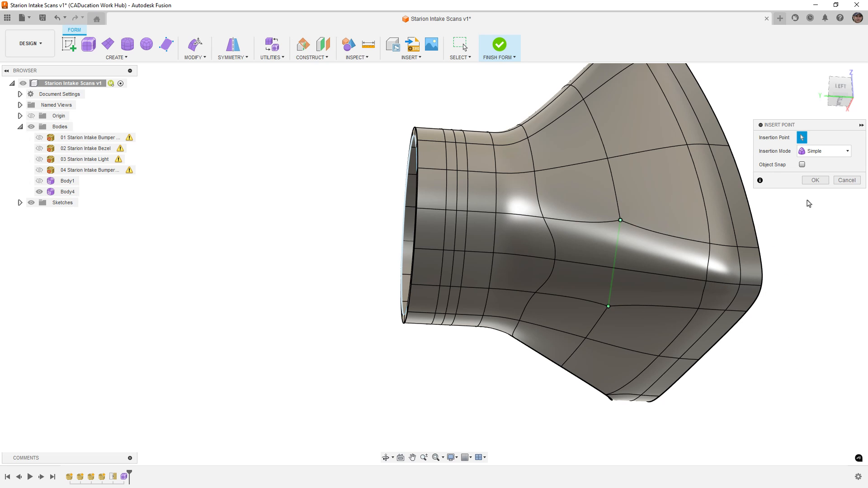
left_click(815, 180)
Step: Span the remaining corner opening with two adjoining four-sided faces between its long sides, using the Face tool
middle_click_drag(678, 190, 521, 329, "shift")
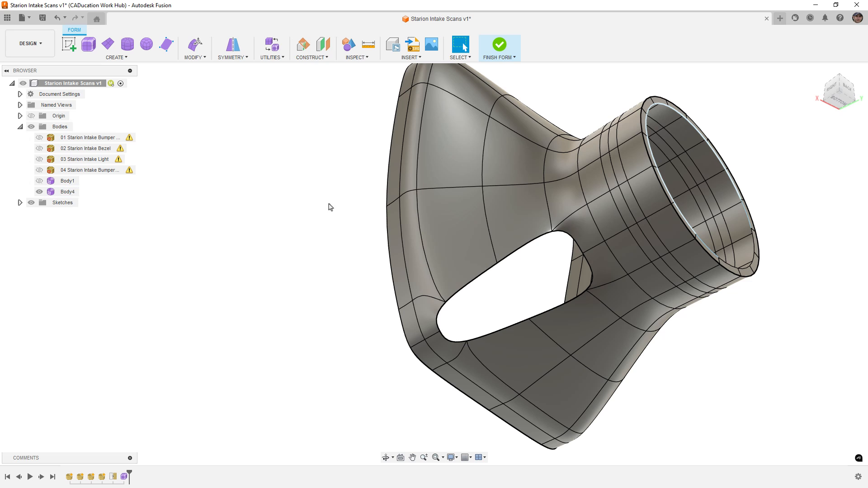
left_click(167, 45)
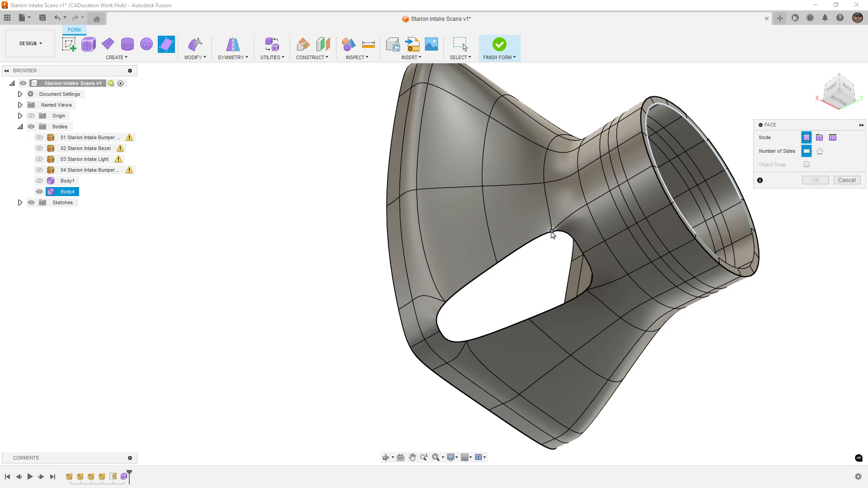
left_click(552, 232)
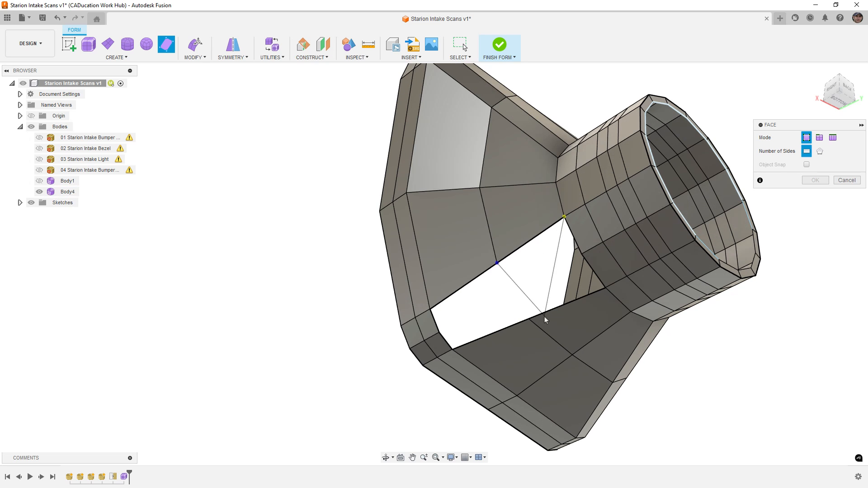
left_click(606, 289)
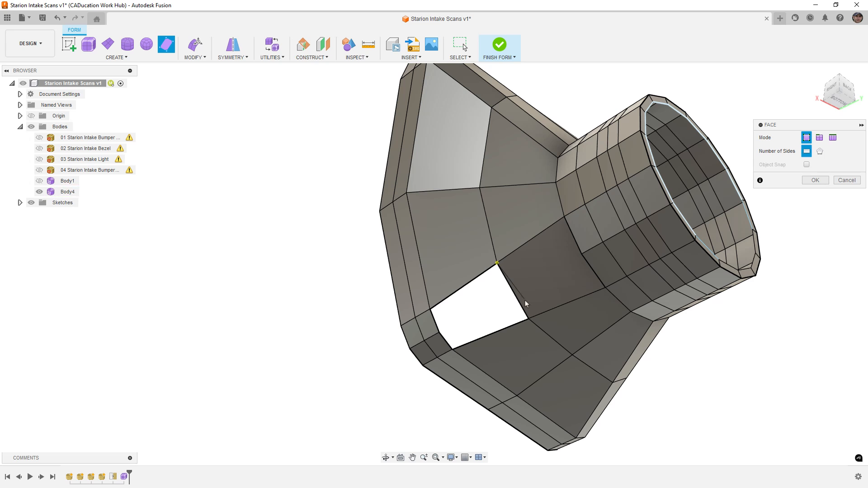
left_click(453, 349)
left_click(430, 310)
left_click(815, 180)
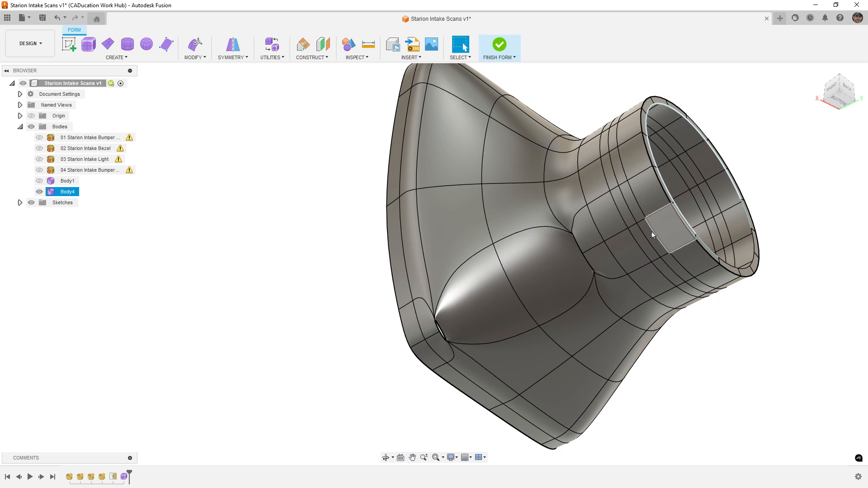
Step: Insert a midpoint on the end edge of the new faces at both the outer corner and the tube neck
left_click(197, 58)
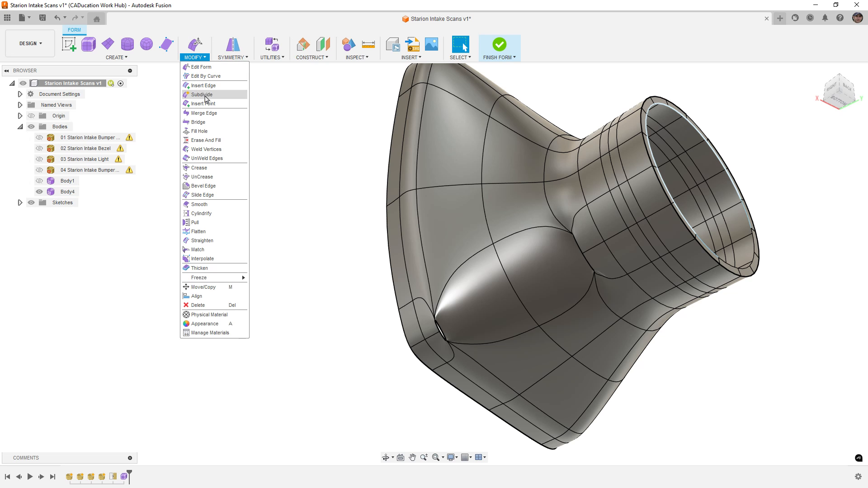
left_click(222, 117)
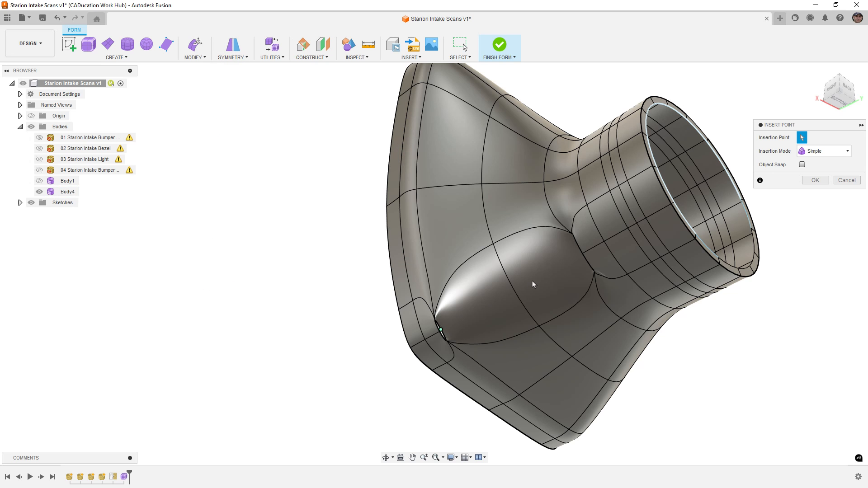
middle_click_drag(527, 291, 568, 282, "shift")
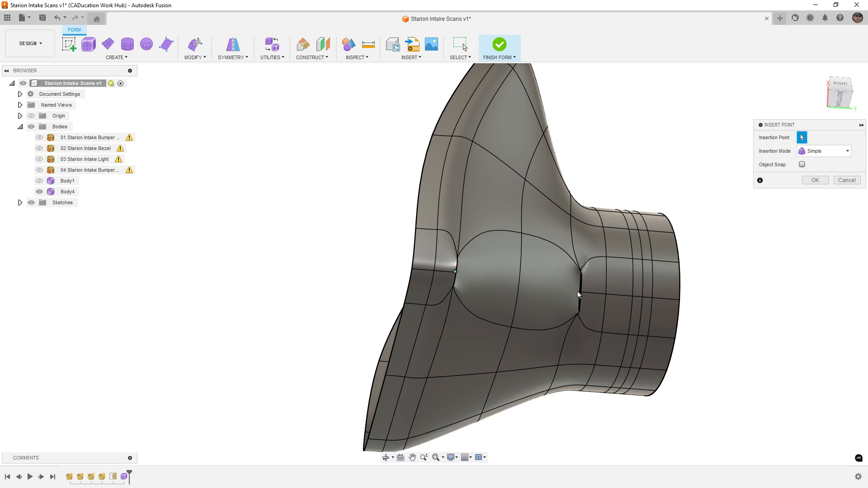
left_click(579, 292)
left_click(815, 180)
Step: Weld the facing vertices of the gaps at the outer corner and the tube neck in Vertex to Vertex mode
middle_click_drag(669, 226, 334, 162, "shift")
left_click(195, 57)
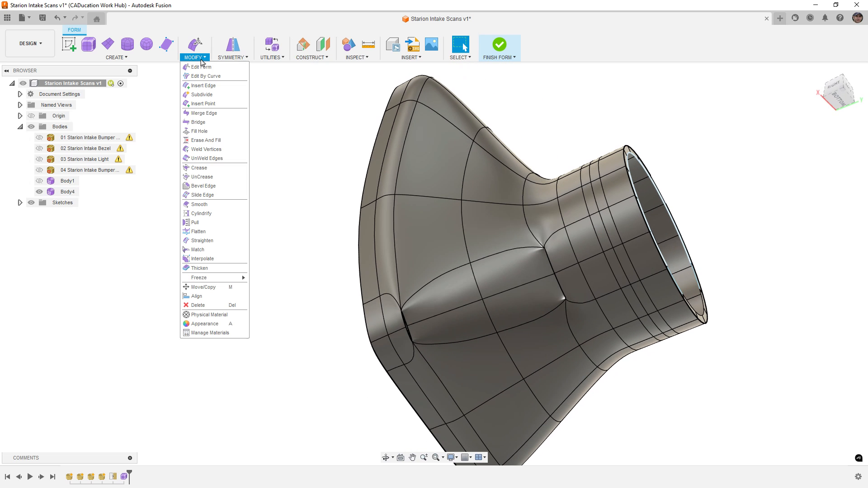
left_click(206, 150)
middle_click_drag(424, 341, 405, 360, "shift")
left_click(404, 357)
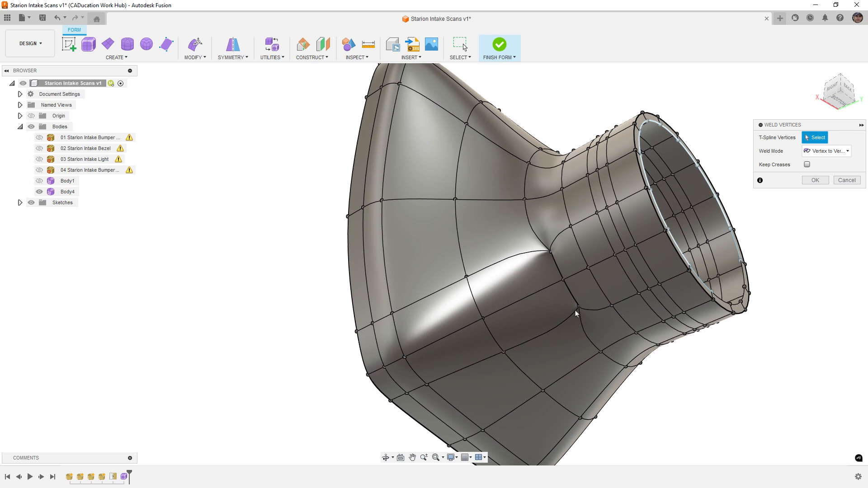
mouse_move(559, 294)
middle_mouse_down("shift")
mouse_move(575, 292)
mouse_move(565, 290)
middle_mouse_up("shift")
left_click(567, 285)
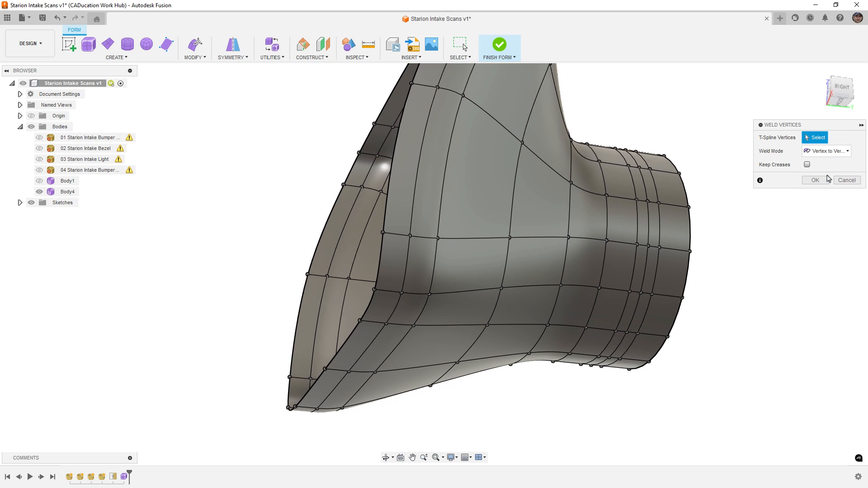
left_click(815, 180)
middle_click_drag(520, 217, 349, 307, "shift")
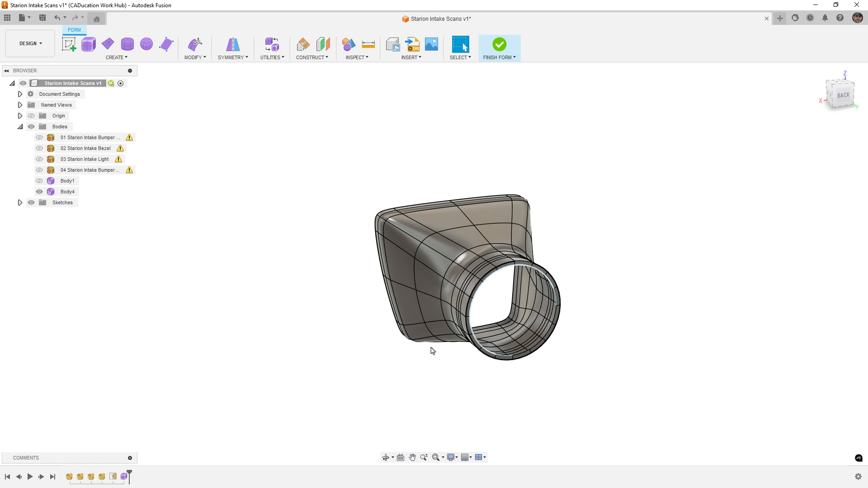
Step: Freeze the loop of 16 edges around the rim of the tube's open end
middle_click_drag(497, 345, 549, 345, "shift")
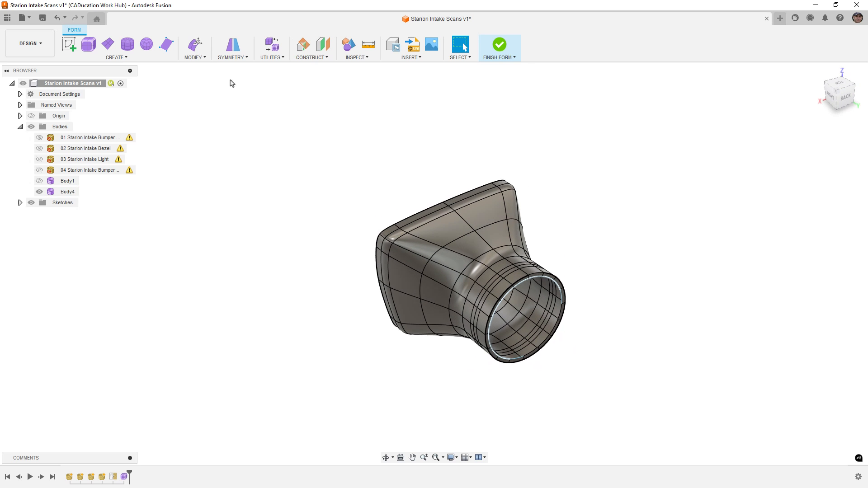
left_click(205, 58)
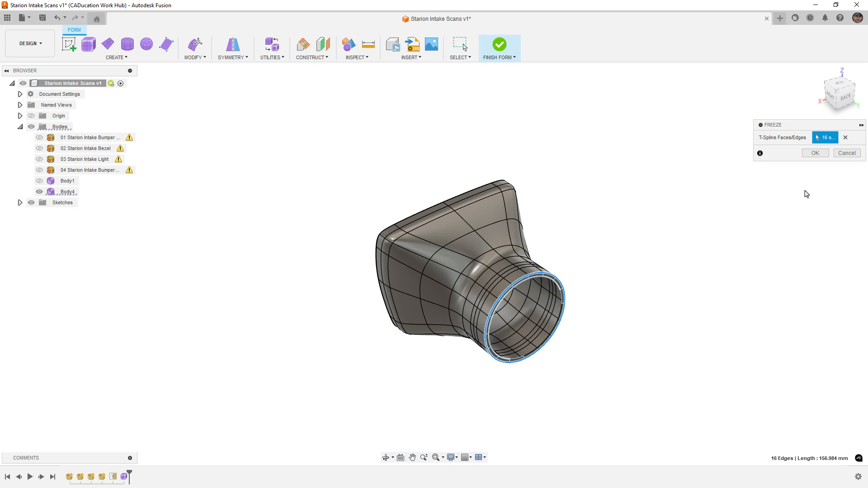
left_click(816, 153)
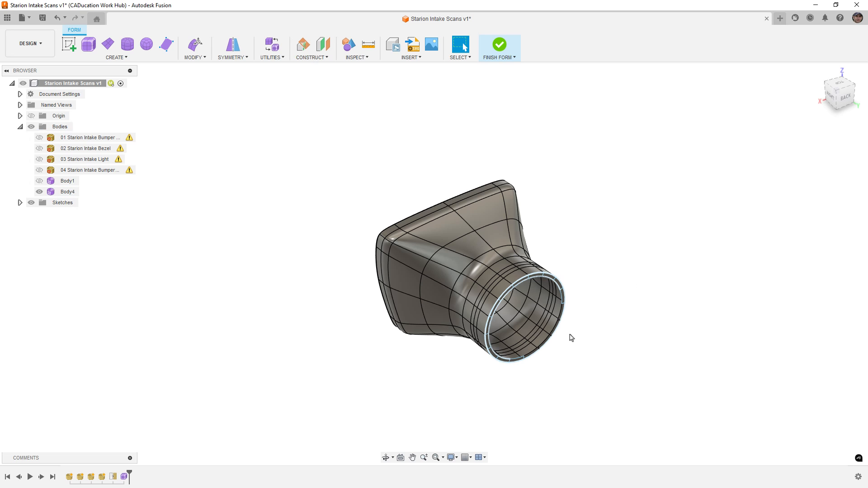
Step: Show the 02 Starion Intake Bezel scan and check the duct's fit behind its opening from the front and side
scroll(563, 330, "up", 5)
middle_click_drag(551, 327, 569, 330, "shift")
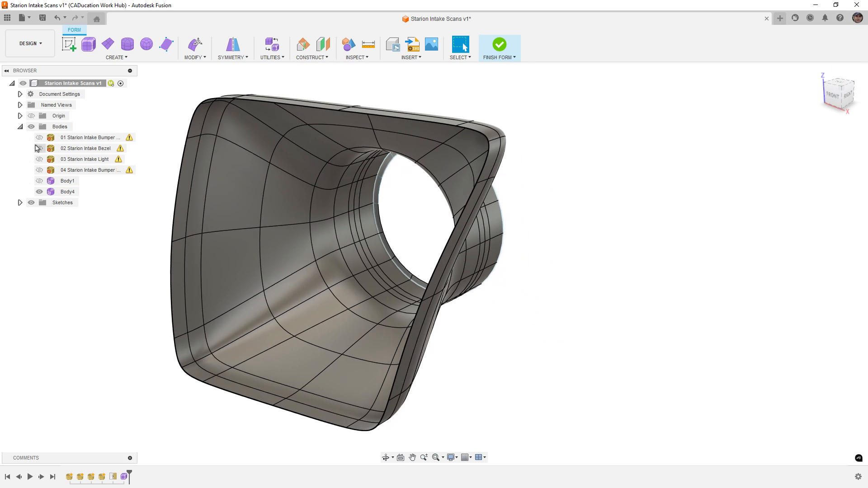
left_click(38, 147)
scroll(357, 276, "down", 1)
middle_click_drag(326, 366, 372, 352, "shift")
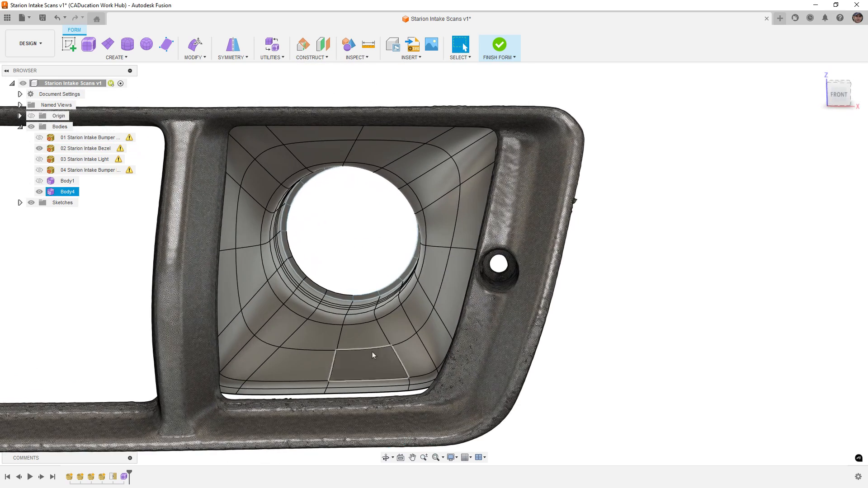
left_click(835, 95)
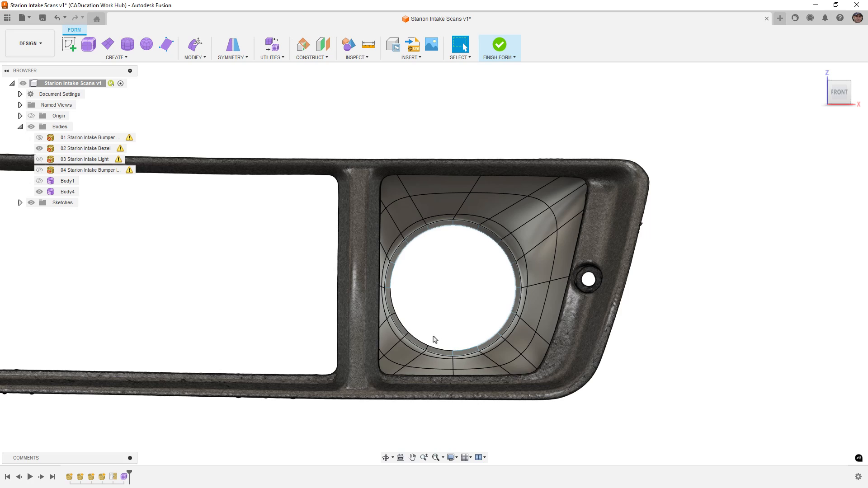
middle_click_drag(433, 337, 499, 343, "shift")
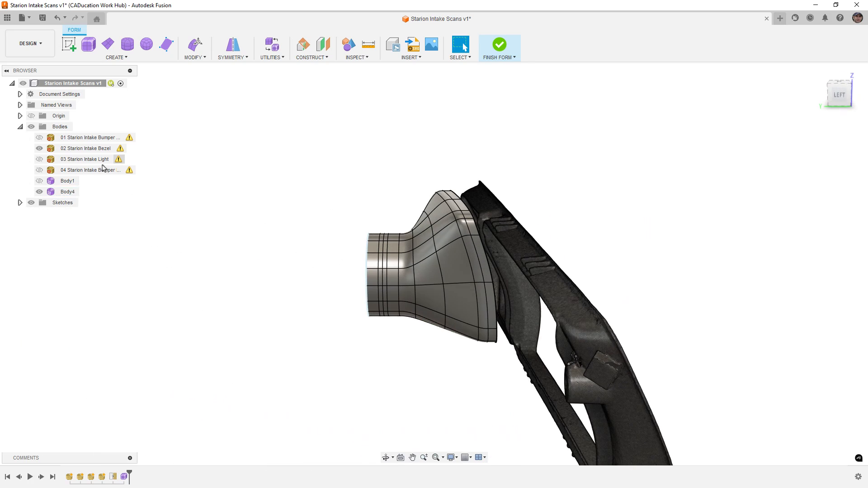
Step: Hide the bezel scan and show the 01 Starion Intake Bumper scan around the duct
left_click(39, 148)
left_click(39, 138)
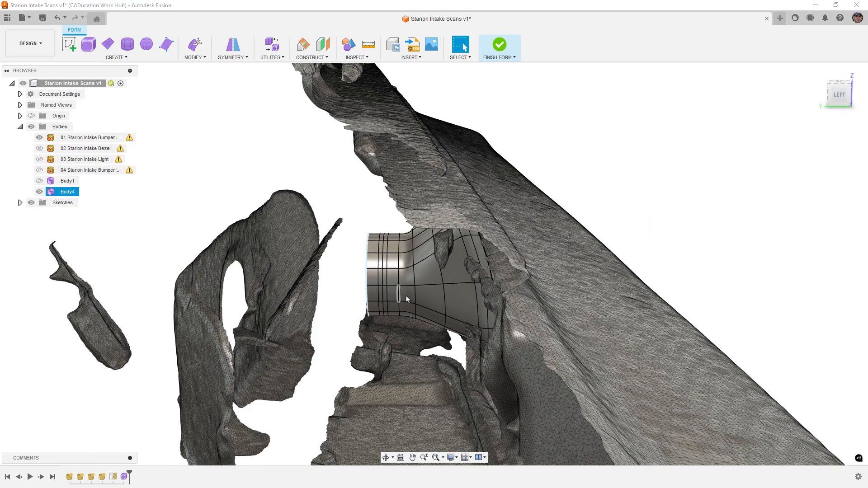
middle_click_drag(407, 300, 557, 243, "shift")
Step: Uniformly scale the edge loop midway between the tube and the flange to about 0.741 in Edit Form
scroll(445, 208, "up", 4)
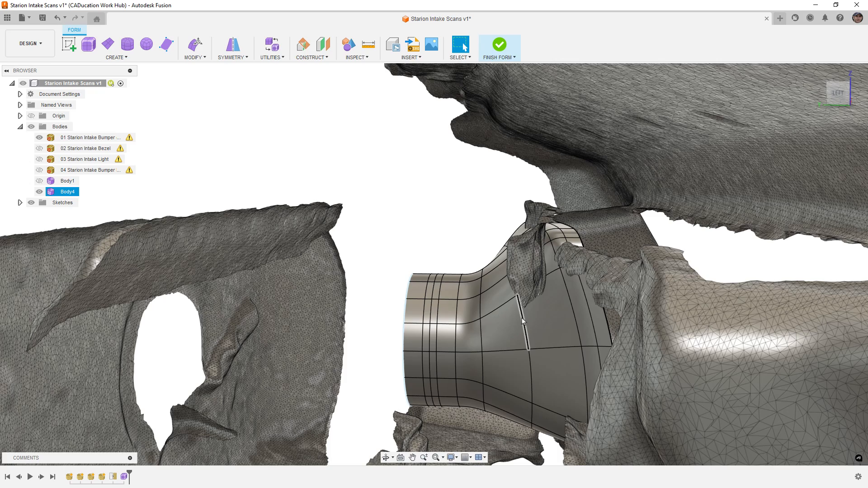
middle_click_drag(516, 324, 511, 316, "shift")
right_click(419, 199)
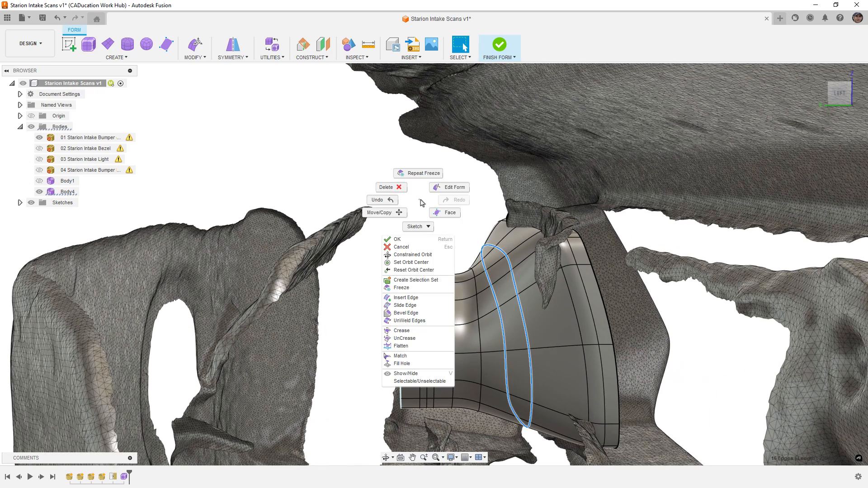
left_click(442, 190)
left_click_drag(509, 333, 507, 329)
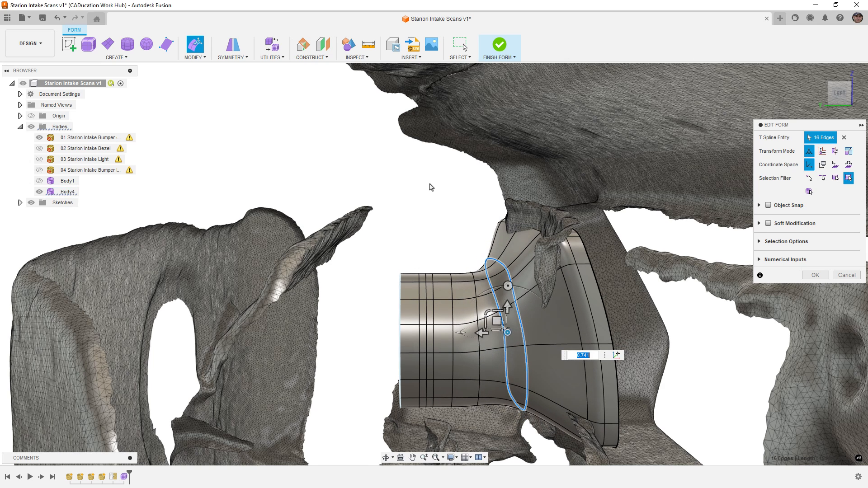
left_click(430, 188)
Step: Compare the duct with the bumper scan's opening from behind and in front, temporarily hiding Body4 to examine the opening
middle_click_drag(432, 226, 409, 325, "shift")
scroll(417, 316, "up", 5)
left_click(425, 329)
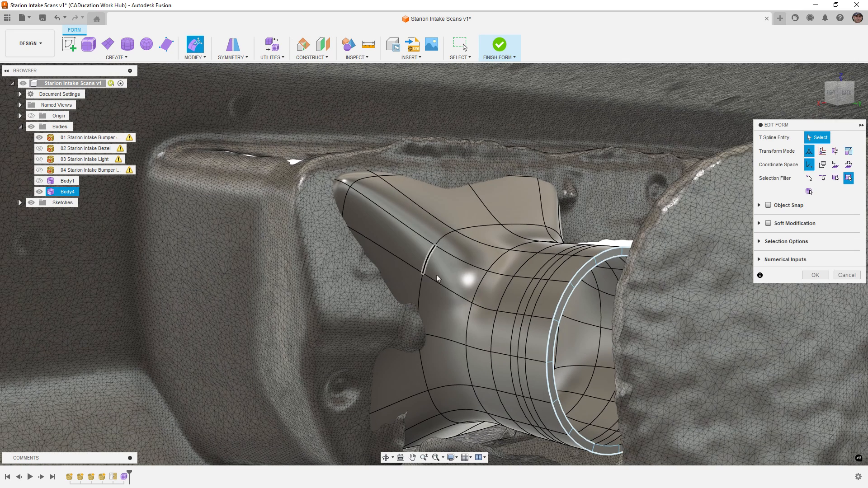
left_click(40, 192)
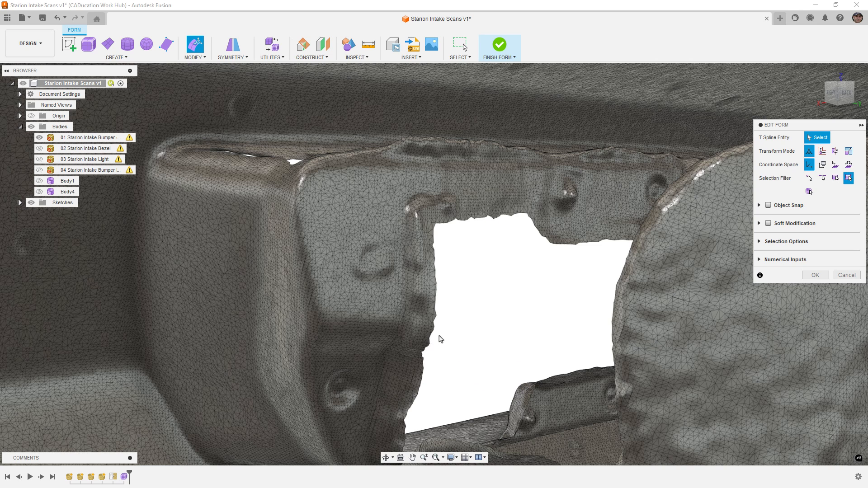
middle_click_drag(438, 338, 448, 339, "shift")
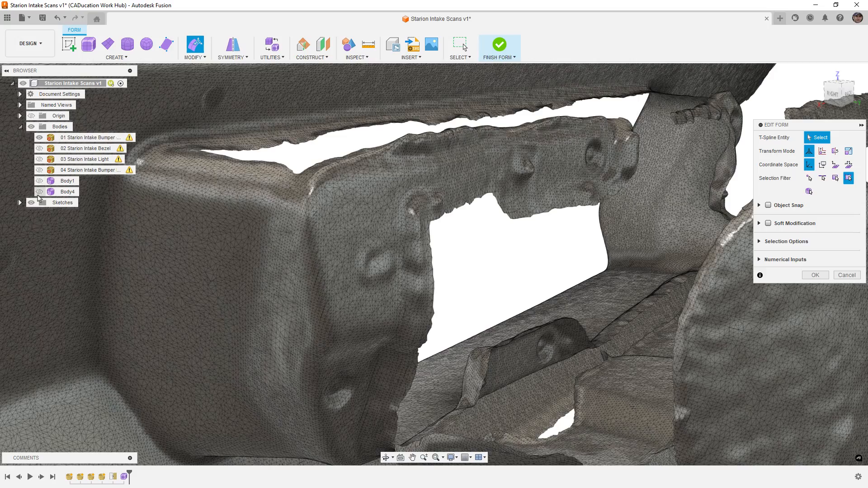
left_click(40, 192)
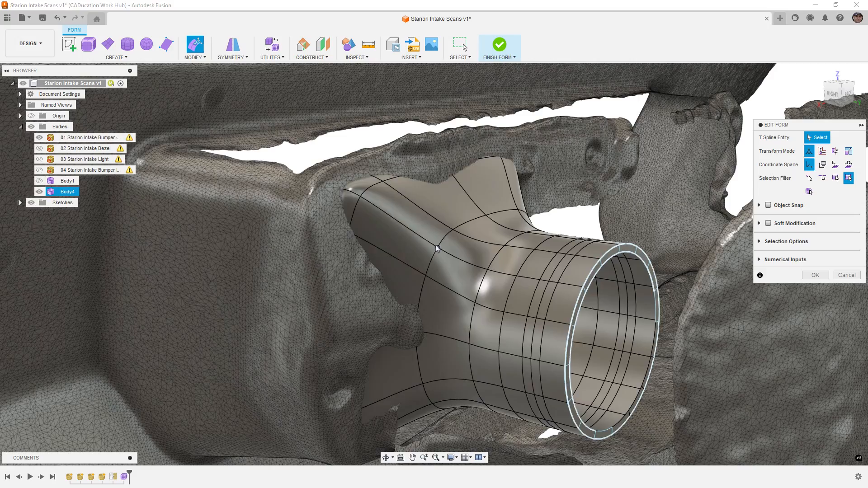
middle_click_drag(437, 248, 551, 221, "shift")
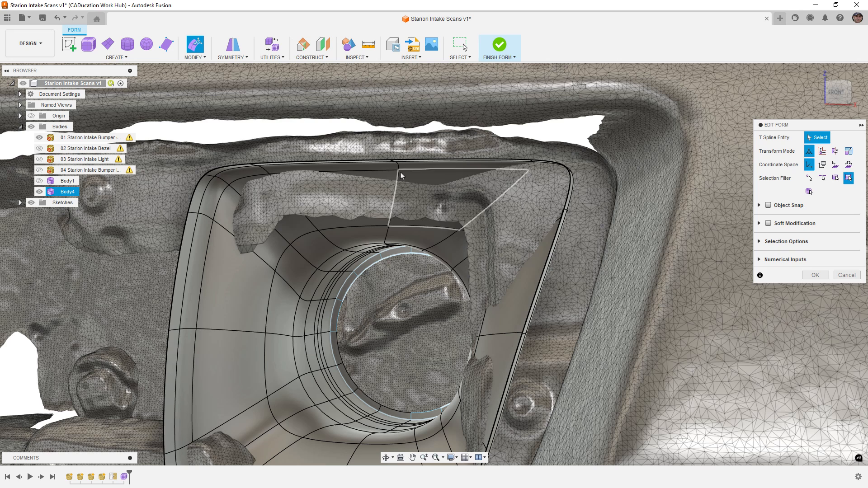
Step: Scale the edge loop just inside the duct's flange inward around the throat
double_click(237, 179)
left_click_drag(363, 327, 381, 350)
middle_click_drag(387, 300, 606, 232, "shift")
scroll(609, 226, "up", 3)
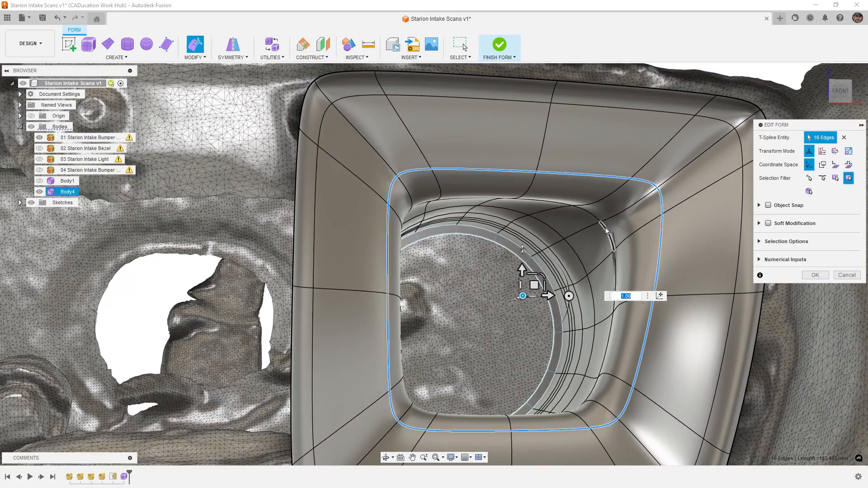
Step: Uniformly scale down the neighbouring edge loop between the throat and the tube
double_click(606, 230)
middle_click_drag(530, 291, 514, 303, "shift")
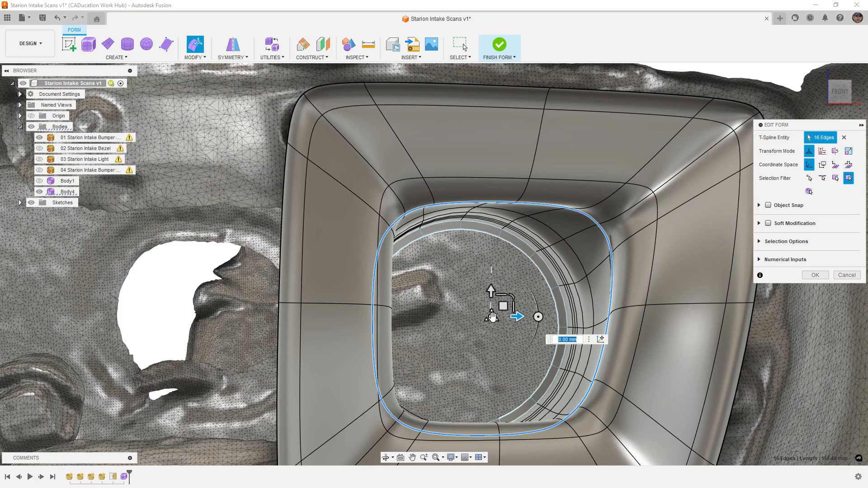
left_click_drag(493, 317, 498, 316)
scroll(434, 297, "down", 2)
middle_click_drag(428, 293, 468, 297, "shift")
scroll(530, 273, "up", 10)
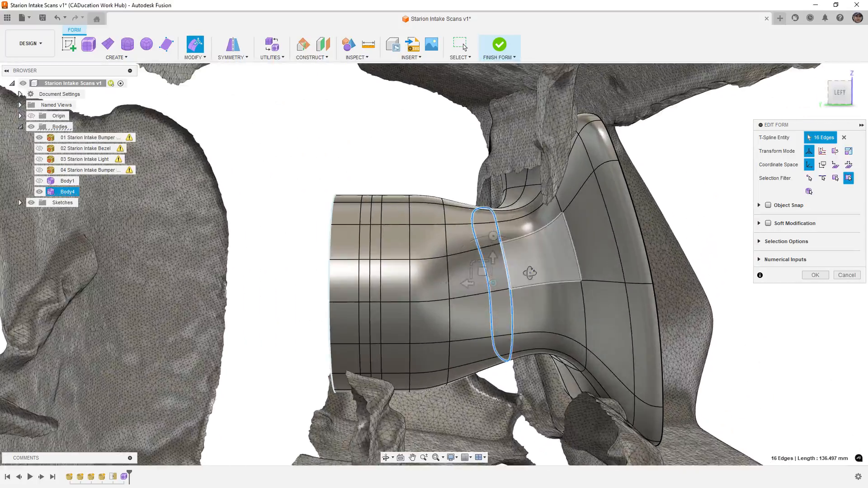
Step: Stretch the selected throat loop vertically by a factor of about 1.183
middle_click_drag(530, 273, 525, 354, "shift")
scroll(526, 354, "up", 3)
scroll(525, 354, "up", 1)
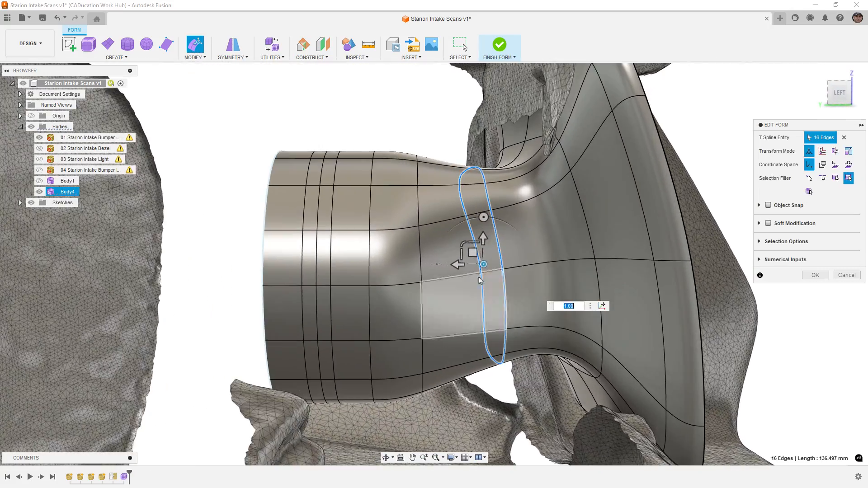
middle_click_drag(487, 285, 489, 287, "shift")
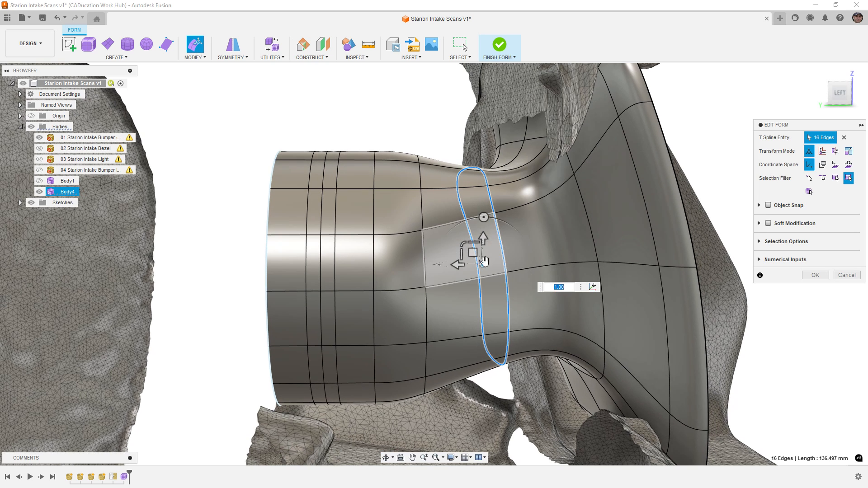
left_click_drag(484, 261, 474, 240)
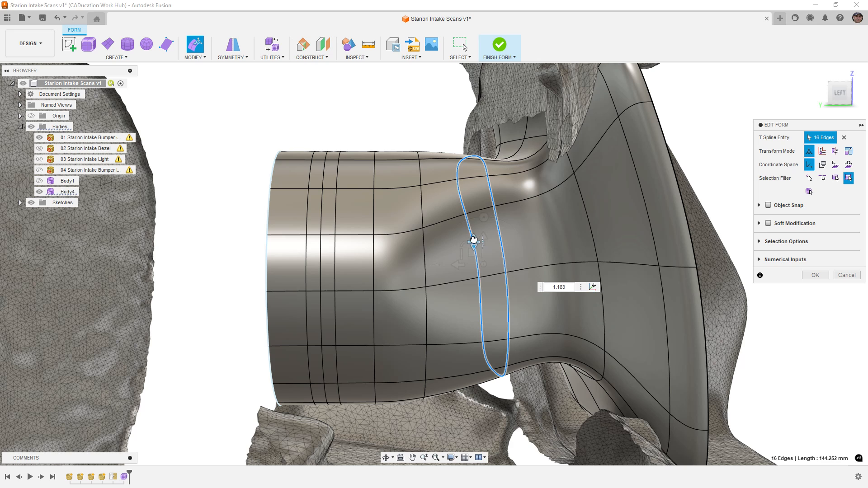
Step: Relocate the manipulator's pivot to the uppermost point of the throat loop and scale the loop vertically by about 1.14
left_click(594, 287)
left_click(480, 159)
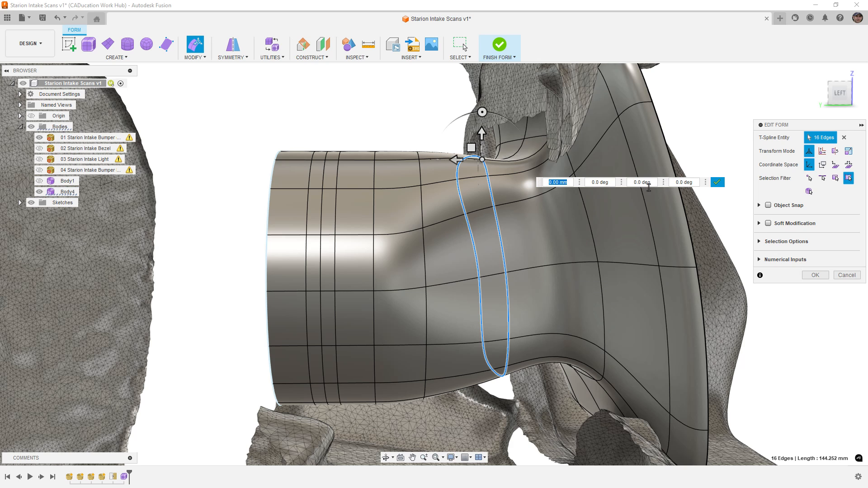
left_click(722, 184)
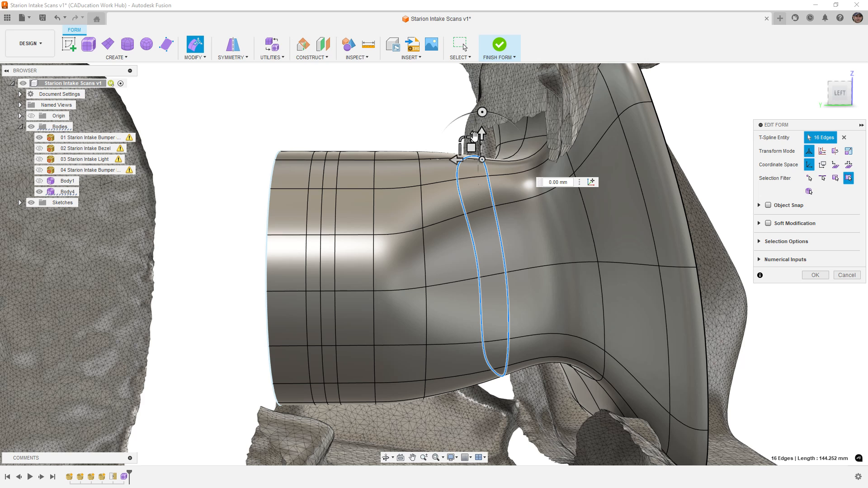
left_click_drag(470, 135, 471, 135)
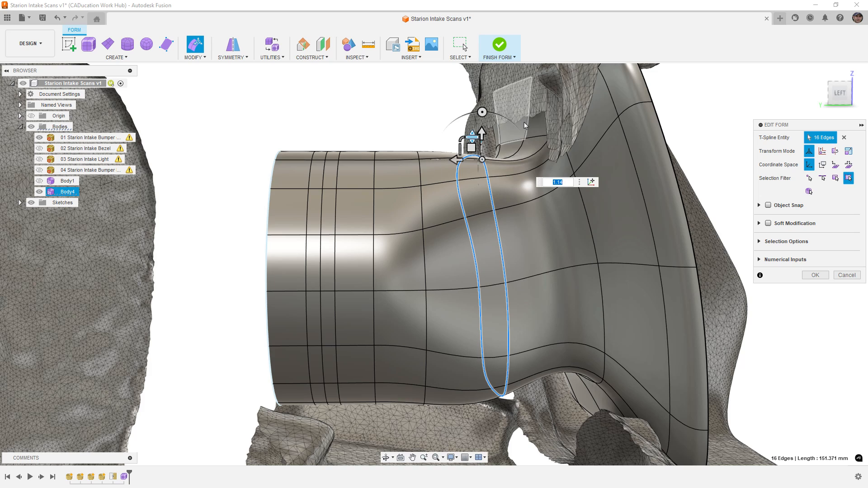
Step: Examine the reshaped throat within the bumper scan's opening from behind and from the front, and clear the selection
middle_click_drag(476, 180, 547, 202, "shift")
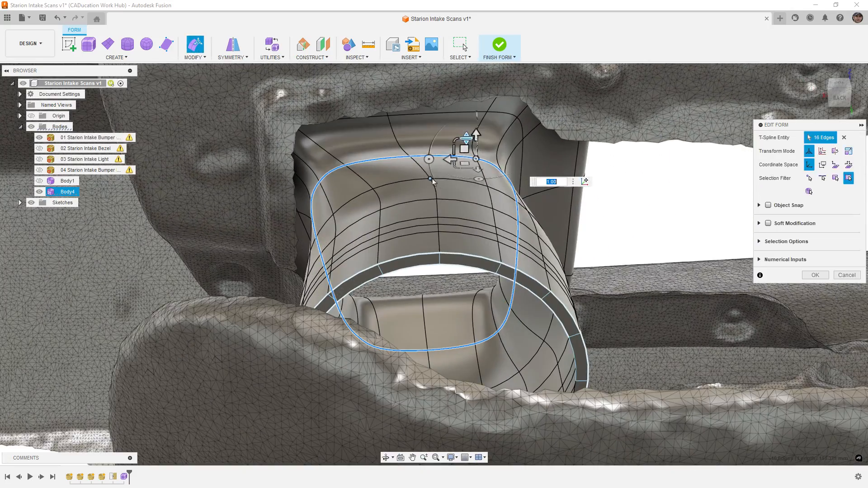
middle_click_drag(433, 181, 371, 266, "shift")
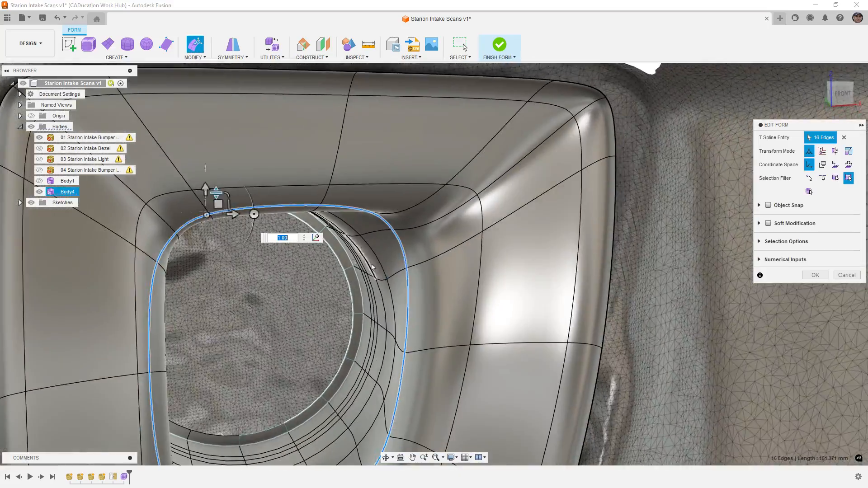
scroll(375, 267, "down", 5)
mouse_move(435, 341)
middle_mouse_down("shift")
mouse_move(398, 340)
mouse_move(442, 326)
middle_mouse_up("shift")
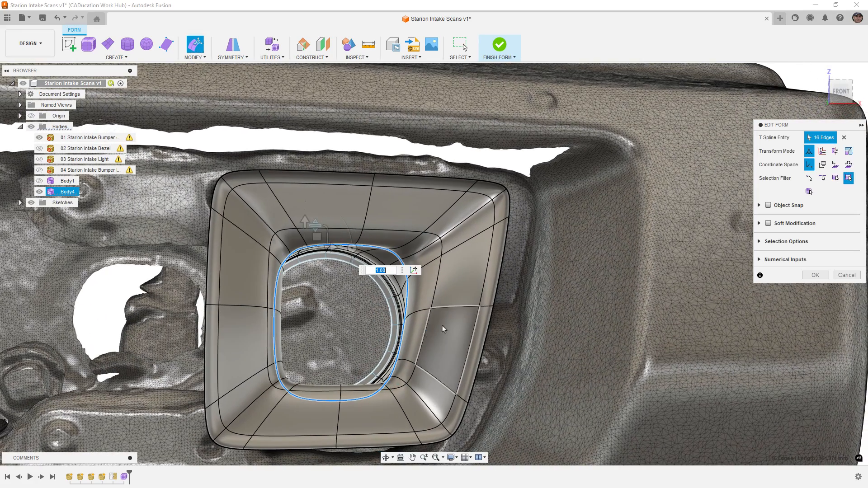
scroll(514, 277, "down", 2)
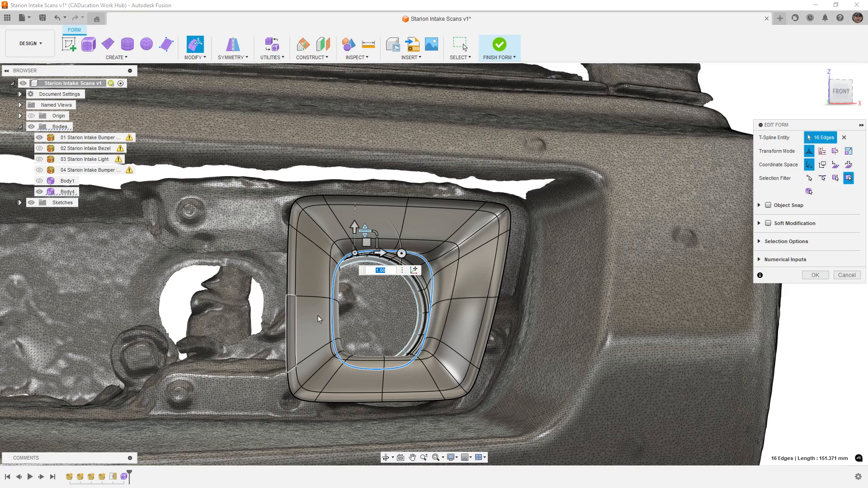
left_click(811, 358)
Step: Show the 02 Starion Intake Bezel scan and hide the 01 Starion Intake Bumper scan
middle_click_drag(491, 324, 554, 325, "shift")
left_click(39, 149)
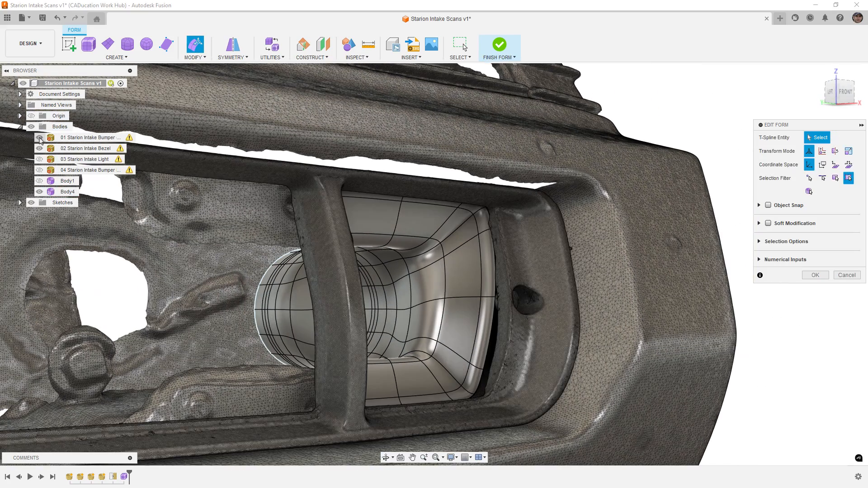
left_click(39, 138)
Step: Move the six edges along the lower part of the duct's flange rim horizontally toward the back of the bezel scan
middle_click_drag(271, 272, 361, 263, "shift")
scroll(284, 424, "up", 3)
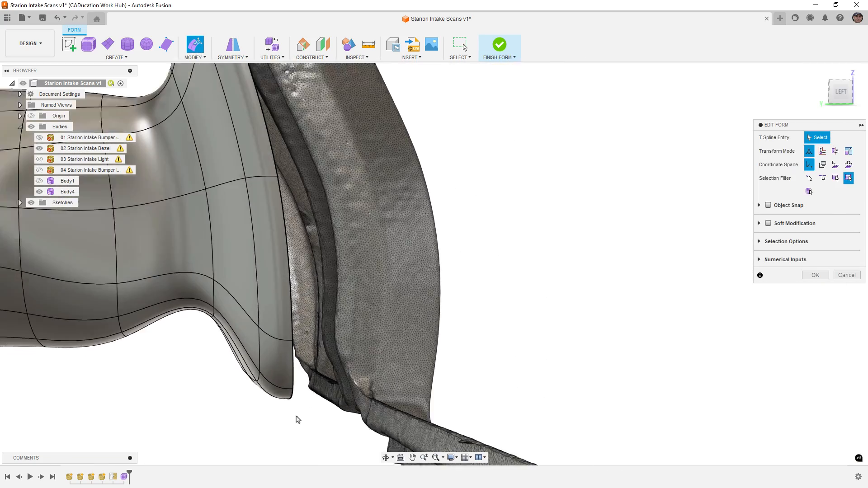
middle_click_drag(297, 419, 294, 405, "shift")
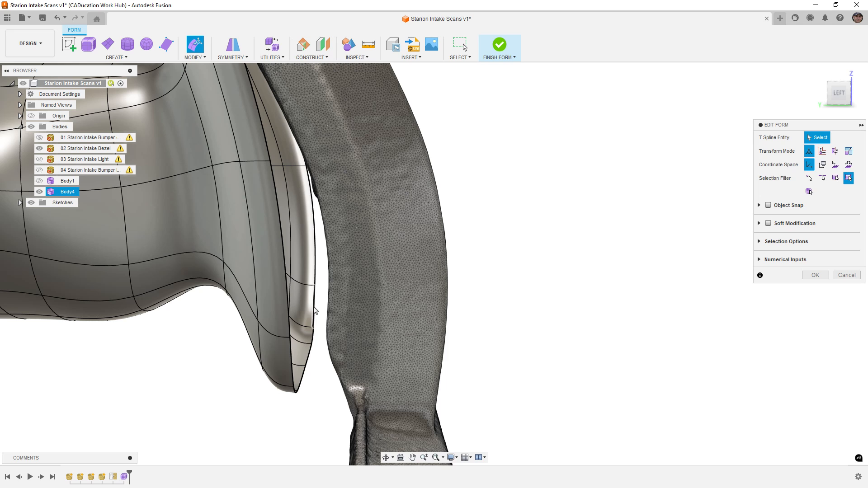
left_click(315, 310)
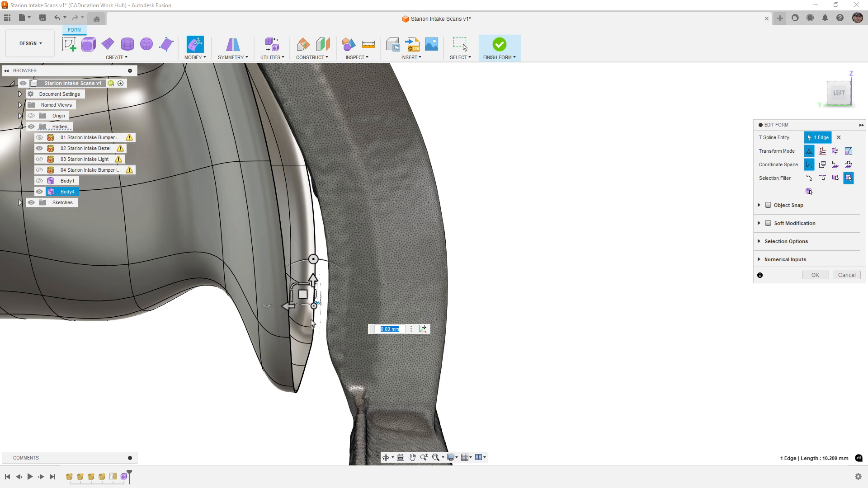
double_click(292, 359)
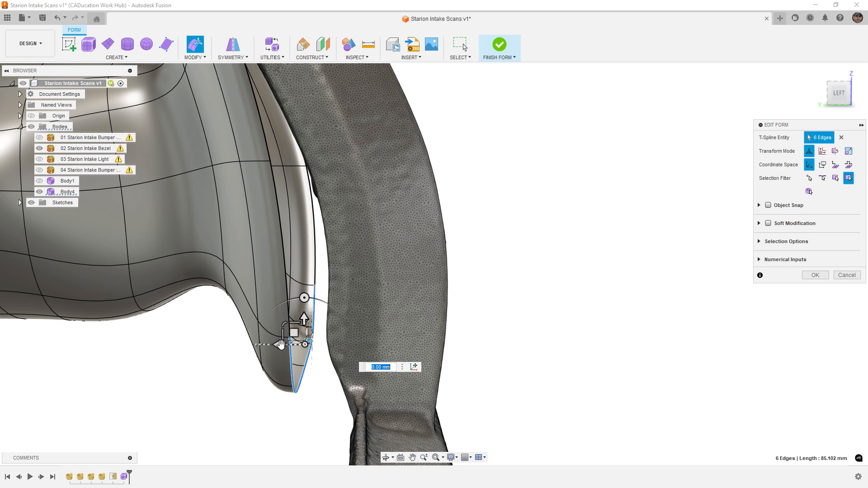
left_click_drag(282, 345, 310, 344)
middle_click_drag(307, 380, 305, 380, "shift")
Step: Move the middle vertex of the flange rim beside the bezel's large opening horizontally toward the bezel scan
left_click(289, 165)
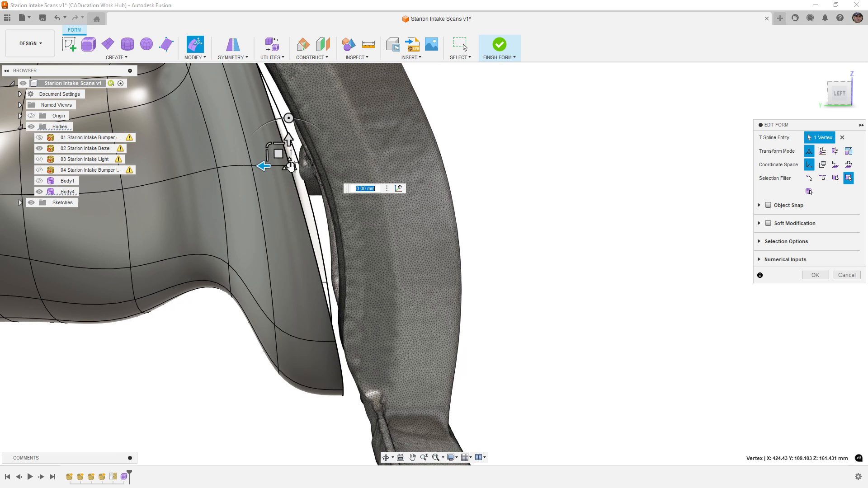
left_click_drag(266, 165, 291, 167)
middle_click_drag(276, 238, 294, 292, "shift")
scroll(294, 291, "down", 5)
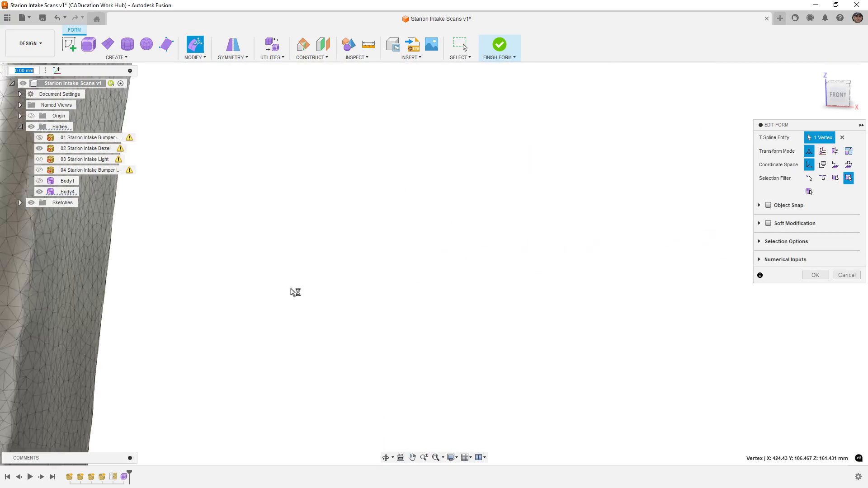
Step: Move the rim vertex next to the bezel's screw boss, on the flange's outer side, slightly toward the bezel scan
middle_click_drag(473, 333, 356, 277, "shift")
scroll(364, 277, "up", 6)
scroll(364, 276, "down", 3)
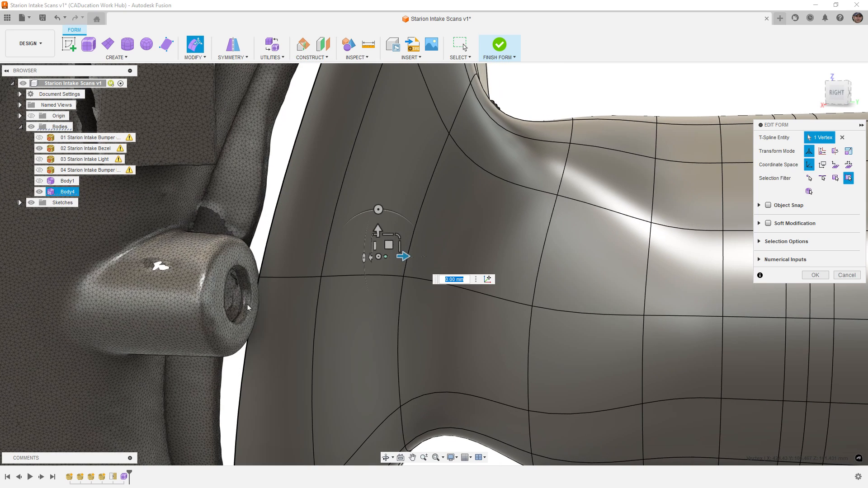
left_click(259, 278)
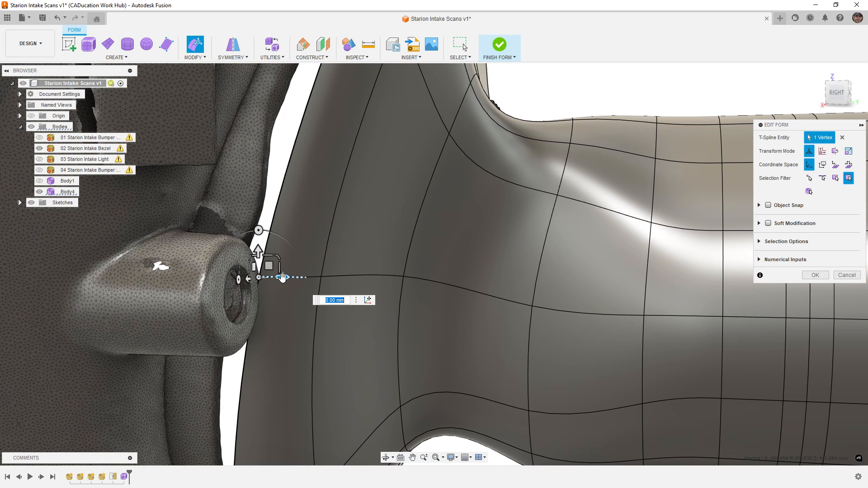
left_click_drag(282, 277, 277, 278)
Step: Move the six edges along the upper part of the duct's flange rim 5 mm horizontally toward the bezel scan
mouse_move(269, 324)
middle_mouse_down("shift")
mouse_move(234, 328)
mouse_move(271, 327)
mouse_move(267, 333)
middle_mouse_up("shift")
scroll(266, 334, "down", 3)
scroll(307, 206, "up", 5)
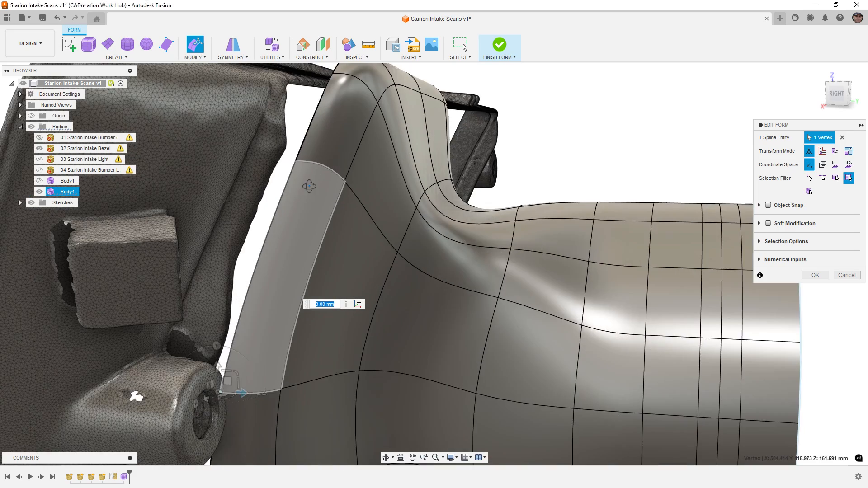
scroll(311, 154, "down", 3)
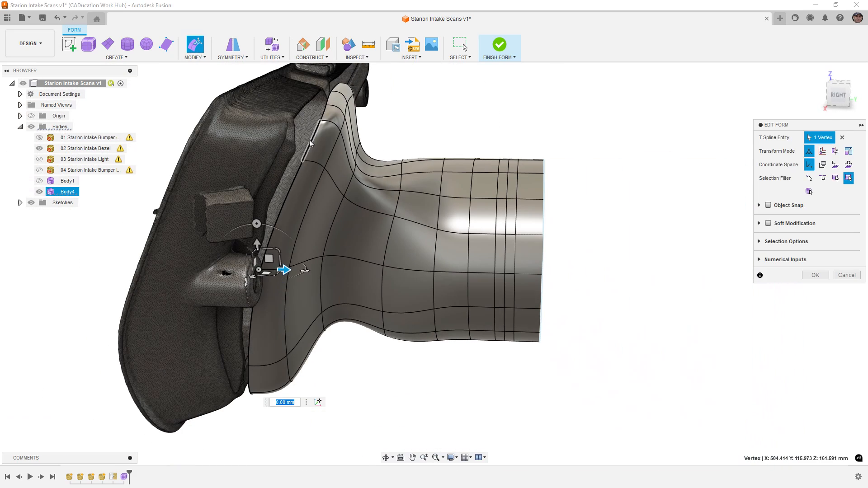
left_click(311, 144)
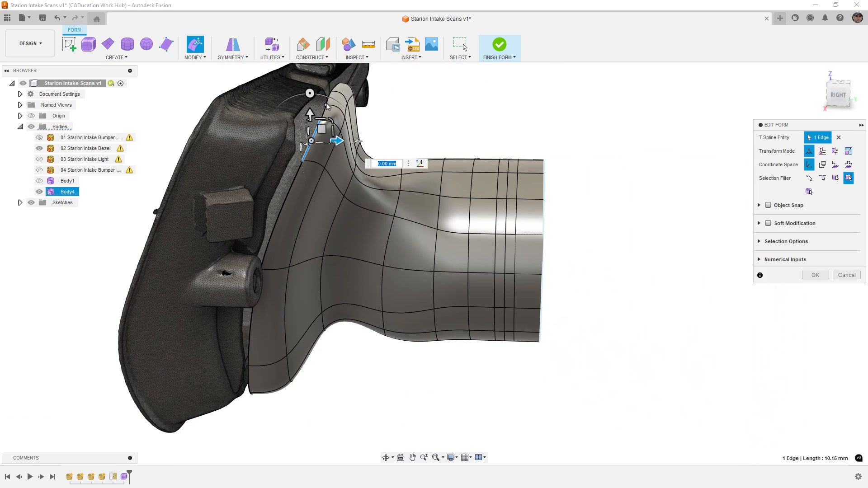
scroll(329, 106, "up", 1)
middle_click_drag(331, 103, 357, 114, "shift")
double_click(354, 122)
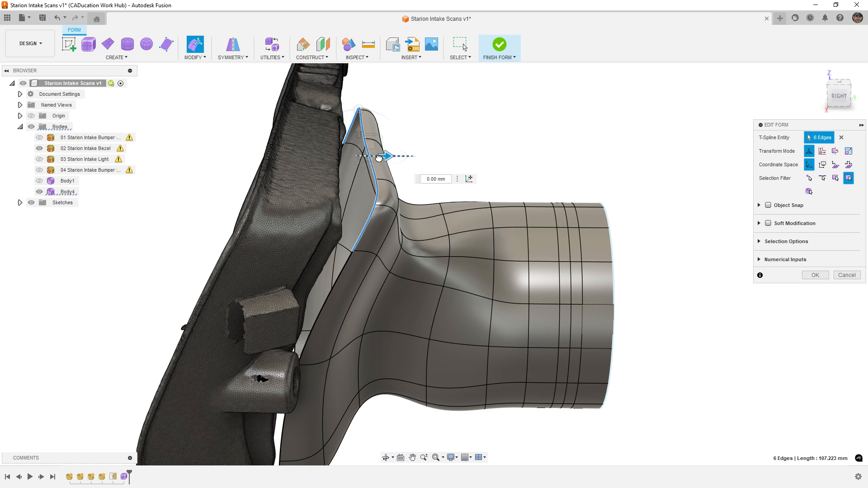
left_click_drag(379, 157, 374, 157)
Step: Pull the upper rim edges slightly back from the bezel scan and clear the selection
scroll(375, 157, "up", 5)
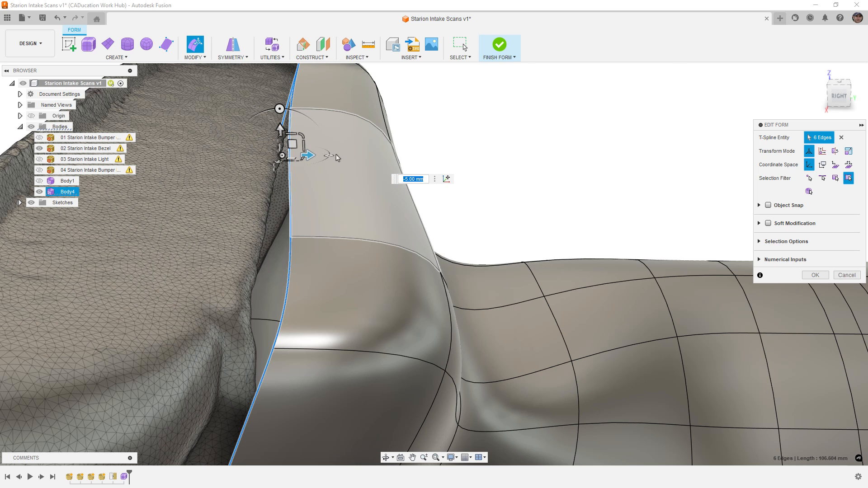
left_click_drag(311, 156, 353, 156)
scroll(366, 158, "down", 4)
left_click(445, 178)
Step: Inspect the duct in box display from the side and return it to smooth display
mouse_move(446, 178)
middle_mouse_down("shift")
mouse_move(327, 207)
mouse_move(306, 190)
mouse_move(294, 209)
mouse_move(301, 217)
mouse_move(333, 206)
mouse_move(378, 174)
mouse_move(443, 164)
middle_mouse_up("shift")
scroll(403, 176, "down", 3)
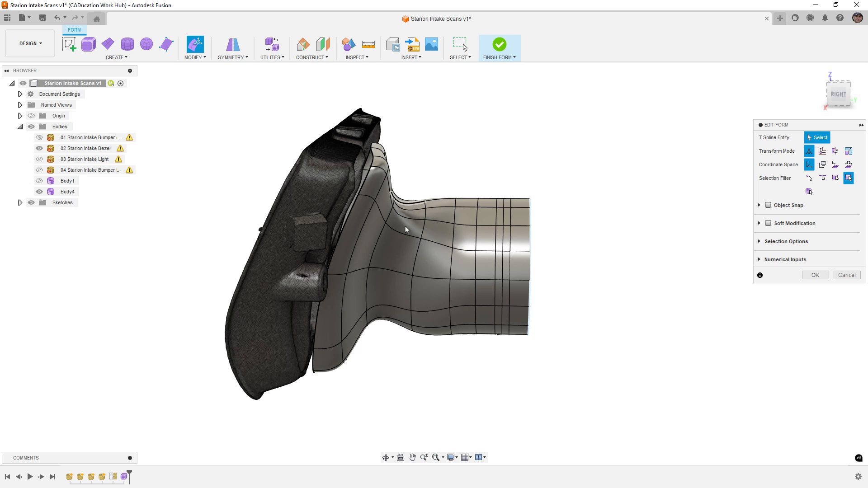
scroll(413, 231, "up", 3)
middle_click_drag(416, 225, 404, 237, "shift")
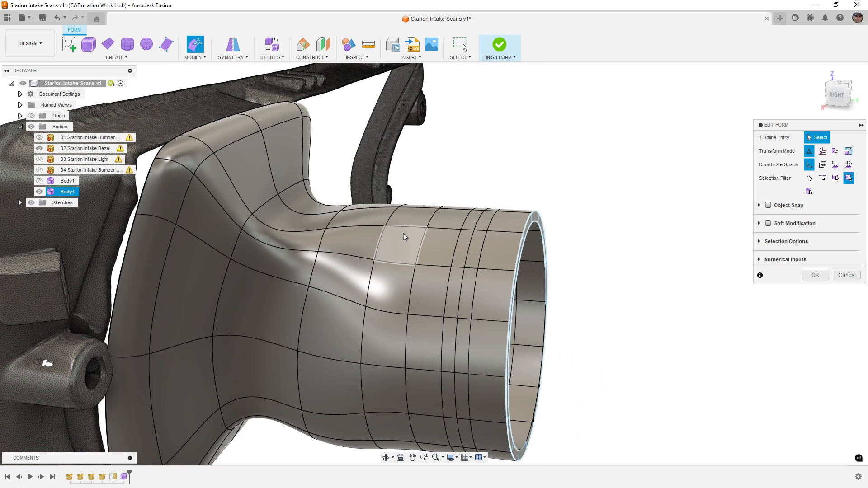
left_click(380, 288)
key("alt+1")
left_click(507, 187)
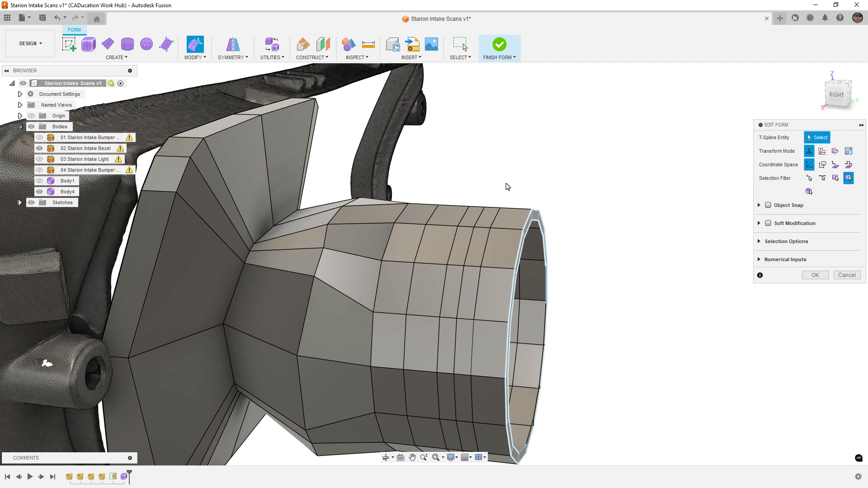
key("alt+3")
Step: Show the 01 Starion Intake Bumper scan in place of the bezel scan and examine the duct in its opening from the front
middle_click_drag(407, 221, 488, 240, "shift")
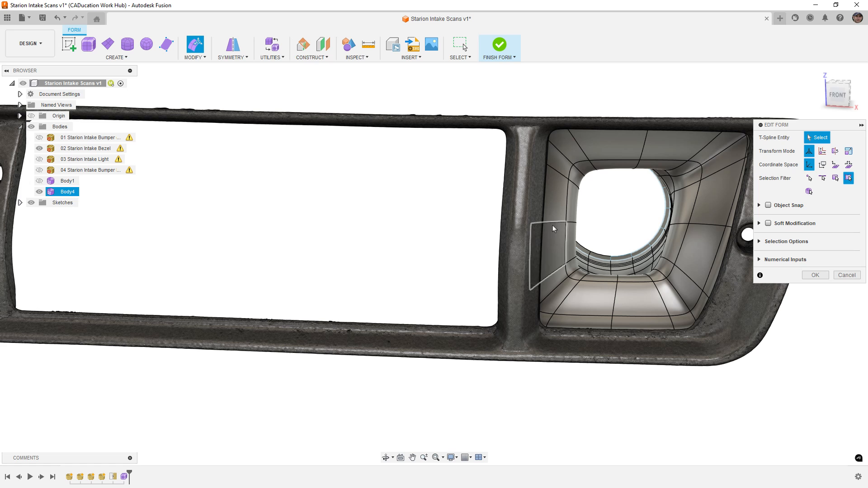
left_click(833, 101)
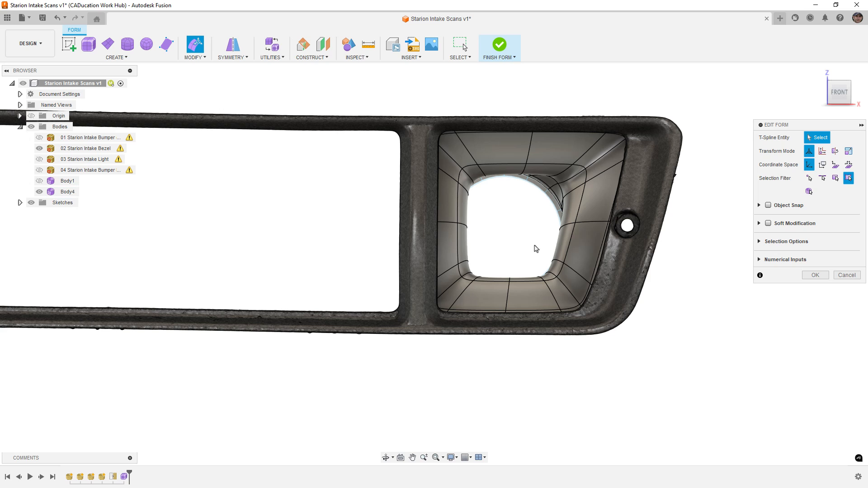
scroll(529, 250, "down", 4)
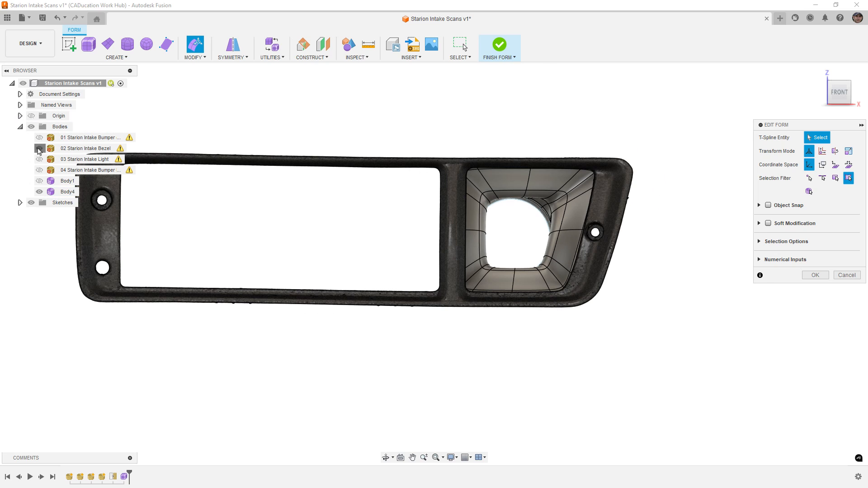
left_click(40, 148)
left_click(40, 137)
middle_click_drag(416, 275, 442, 273, "shift")
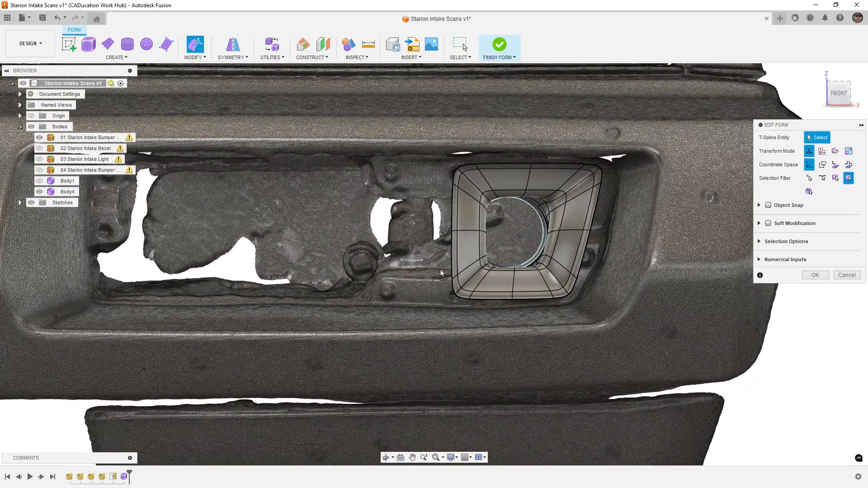
middle_click_drag(488, 244, 598, 223, "shift")
middle_click_drag(536, 264, 592, 281, "shift")
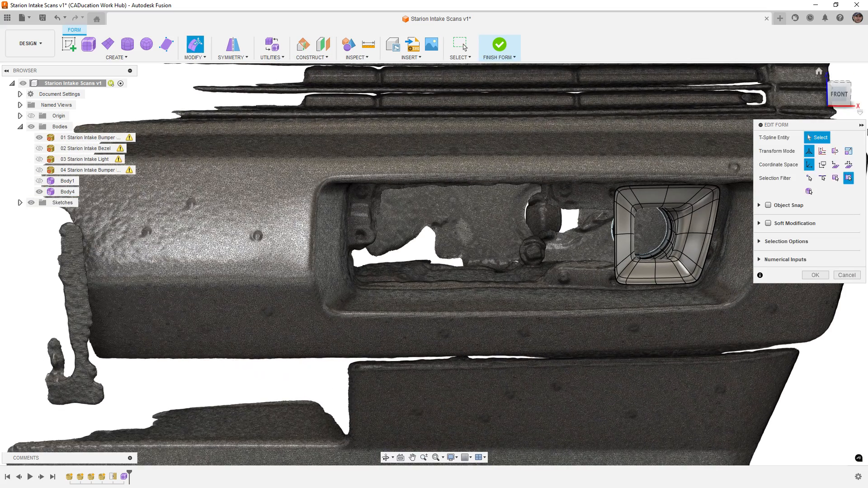
left_click(843, 97)
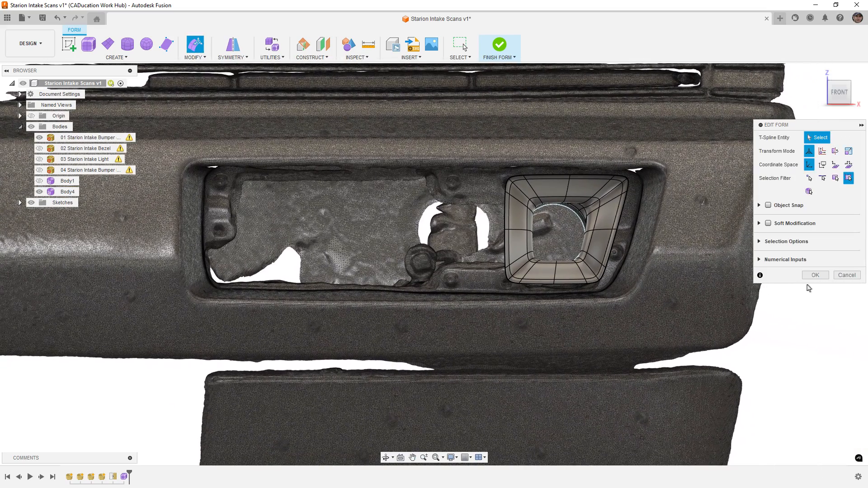
Step: Accept the form edits and save the design as a new version
left_click(815, 275)
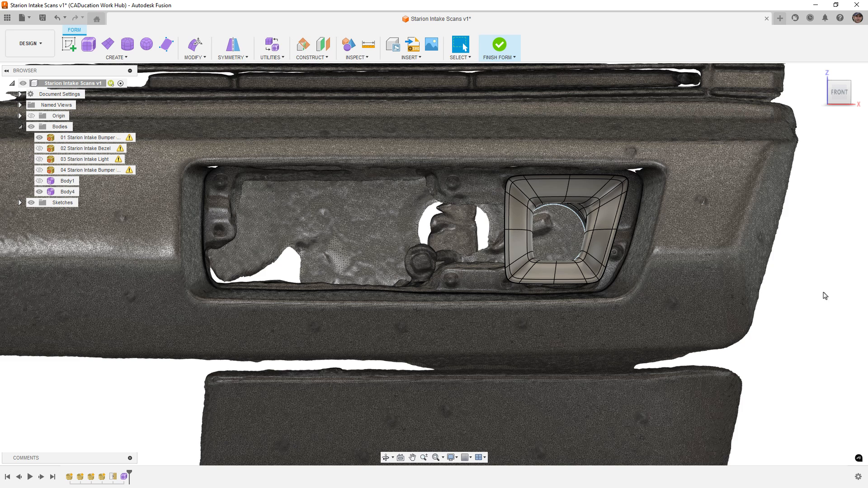
key("ctrl+s")
key("Return")
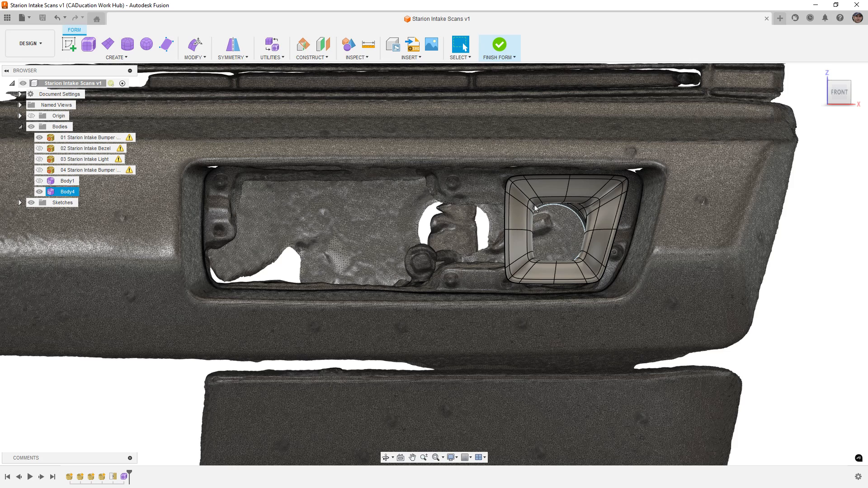
left_click(504, 195)
scroll(505, 186, "up", 3)
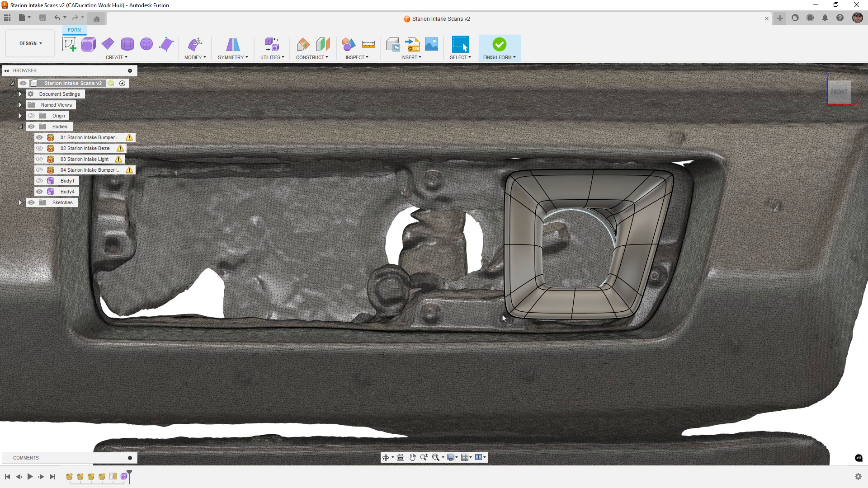
scroll(545, 310, "down", 2)
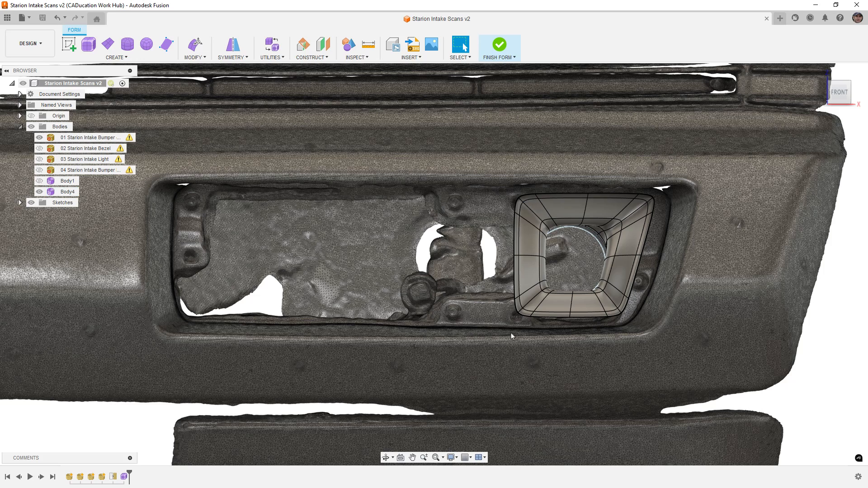
scroll(515, 262, "down", 3)
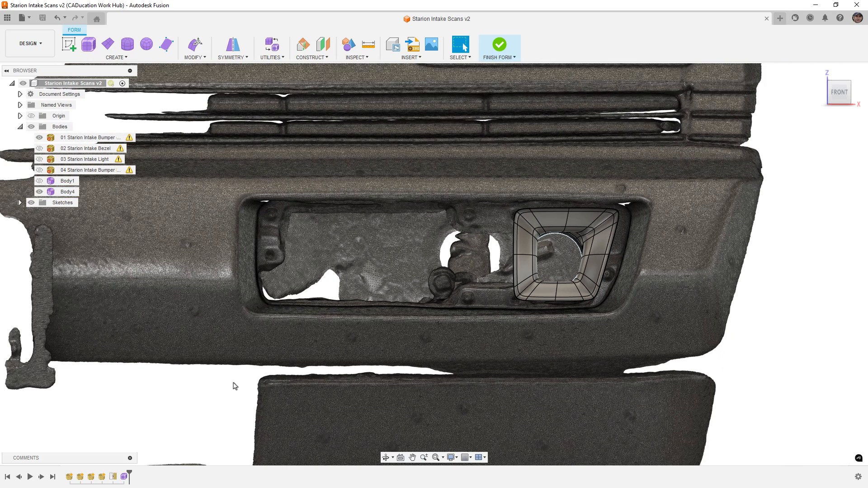
Step: Show Body1 and create a sketch on the front origin plane
left_click(39, 181)
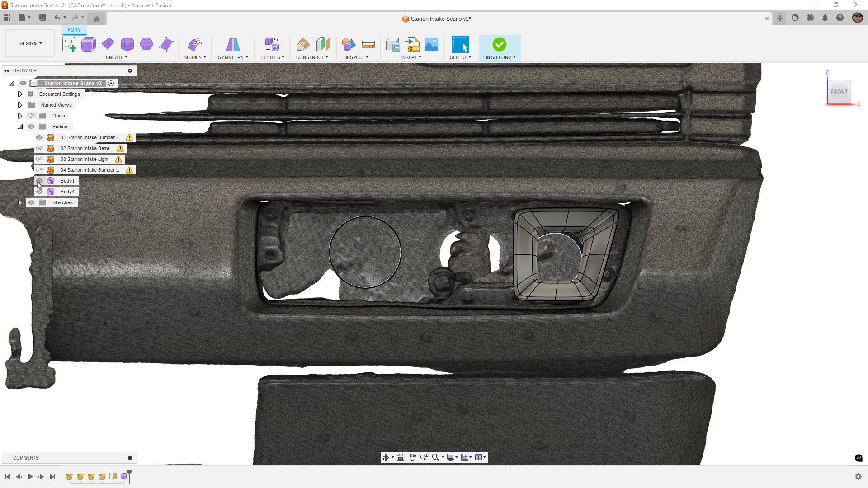
left_click(69, 43)
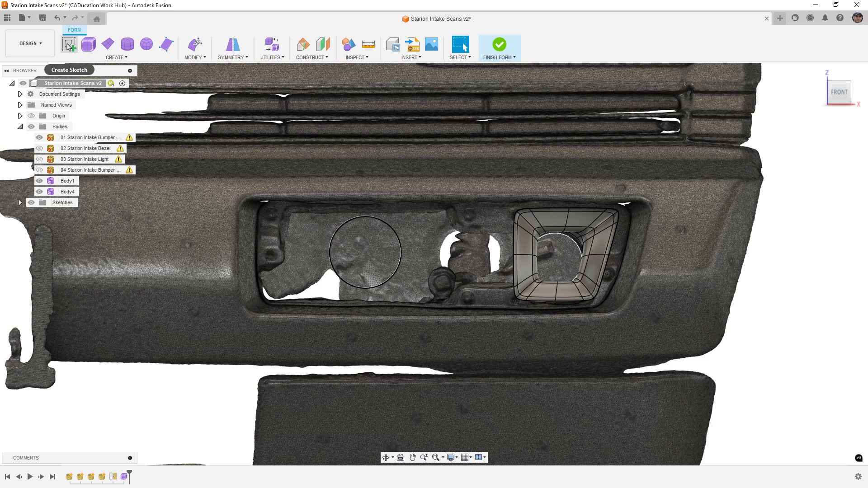
scroll(513, 228, "down", 2)
left_click(179, 359)
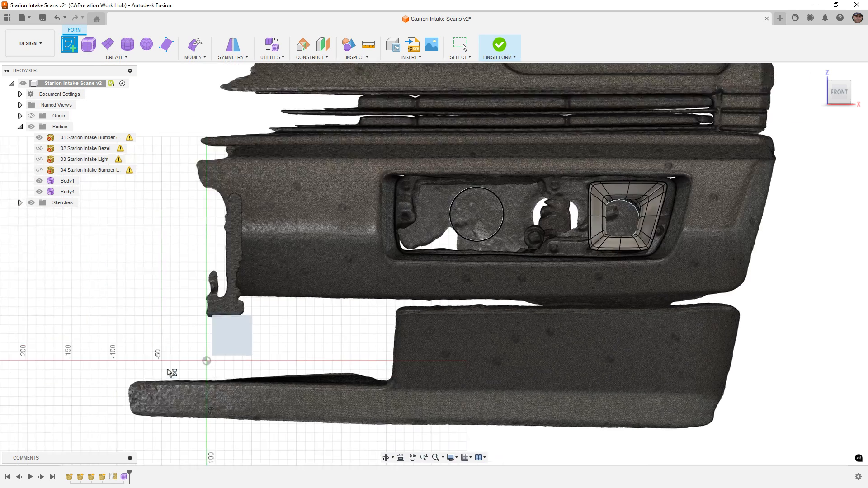
Step: Hide the 01 Starion Intake Bumper scan and show the 02 Starion Intake Bezel scan as the sketch reference
left_click(39, 137)
middle_click_drag(556, 234, 230, 320)
scroll(388, 189, "up", 2)
scroll(388, 191, "up", 2)
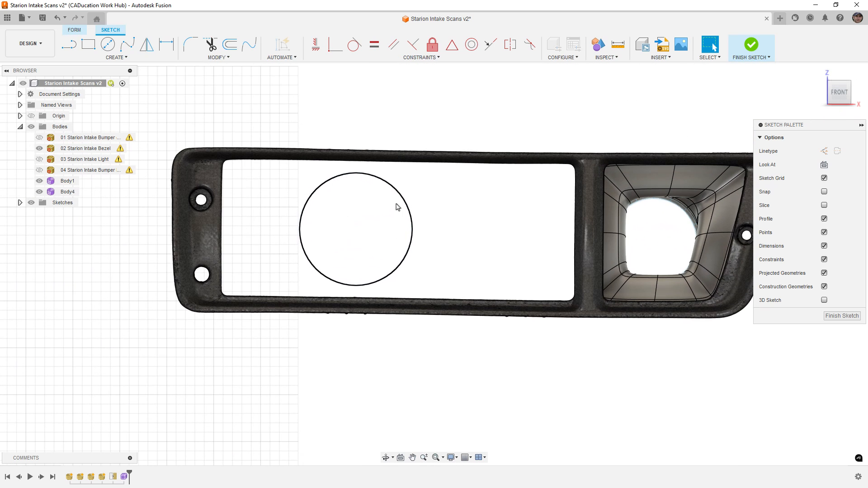
scroll(353, 202, "up", 2)
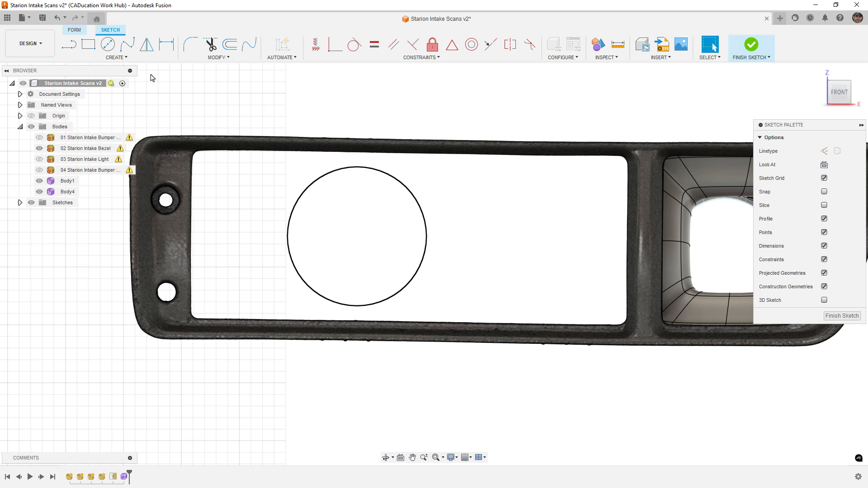
Step: Sketch a two-point rectangle slightly larger than the bezel's large opening, surrounding the Body1 tube, and finish the sketch
left_click(92, 44)
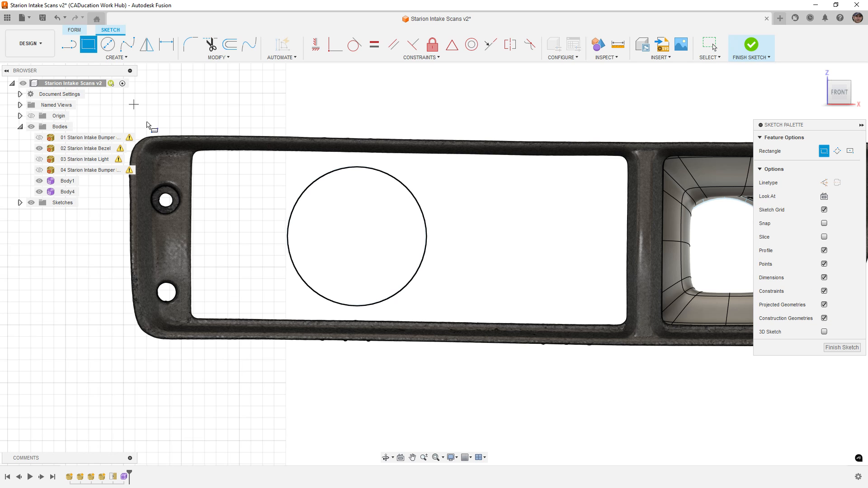
left_click(180, 146)
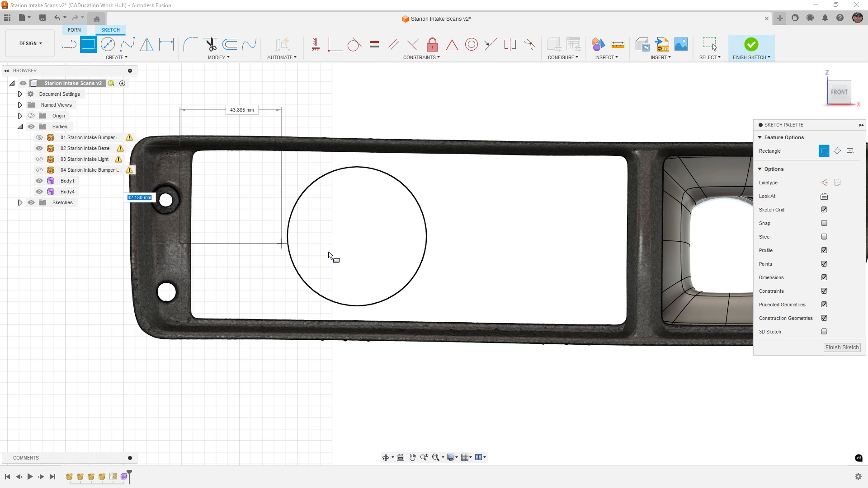
left_click(641, 333)
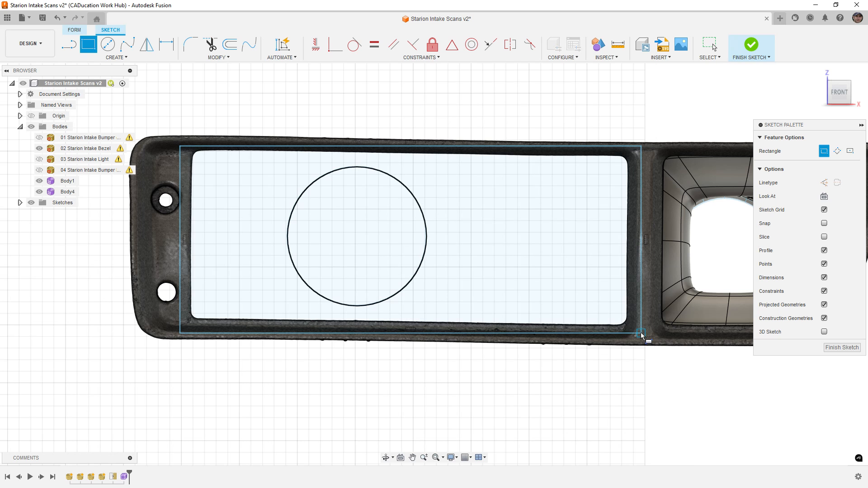
left_click(750, 43)
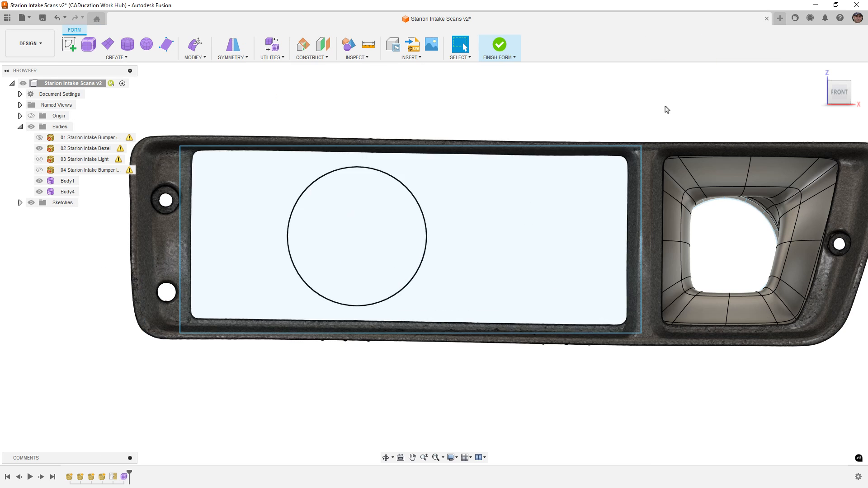
Step: Extrude the rectangle sketch 10 mm to one side as a T-Spline frame with curvature spacing and 8 faces
middle_click_drag(432, 252, 473, 262, "shift")
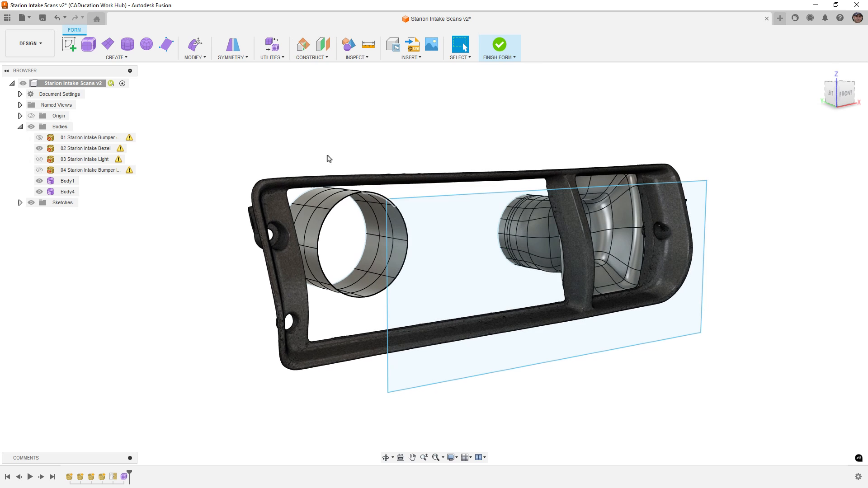
left_click(116, 57)
left_click(102, 149)
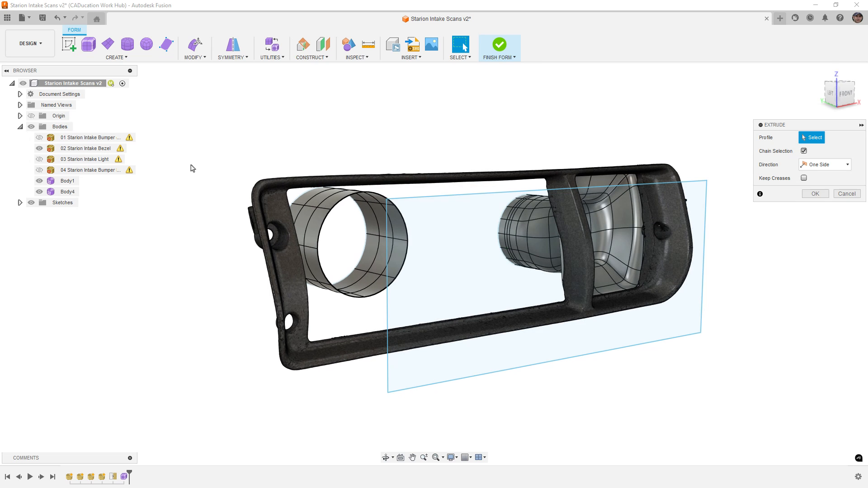
left_click(442, 196)
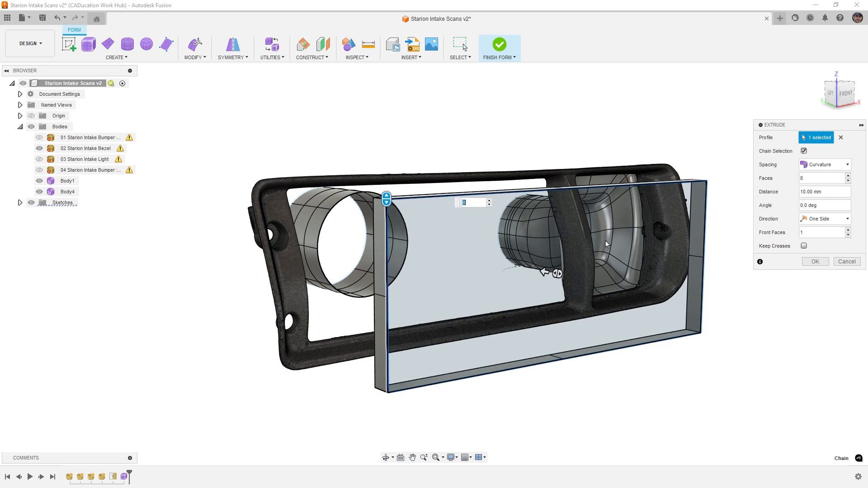
mouse_move(570, 286)
middle_mouse_down("shift")
mouse_move(592, 283)
mouse_move(563, 285)
middle_mouse_up("shift")
left_click(815, 261)
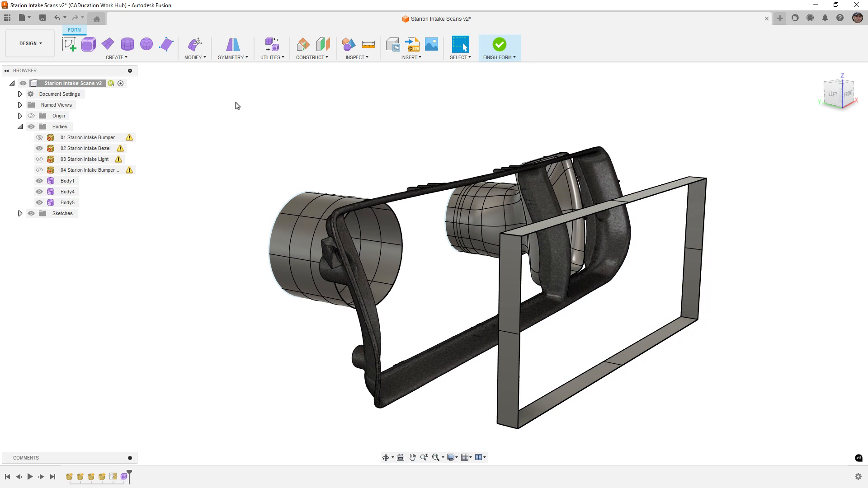
Step: Move the new rectangular frame Body5 115 mm along Y so it sits just behind the bezel scan
left_click(68, 203)
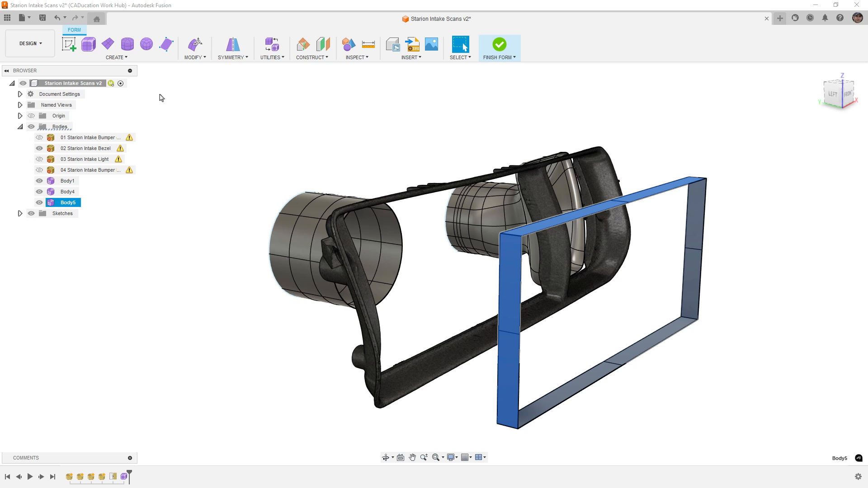
key("m")
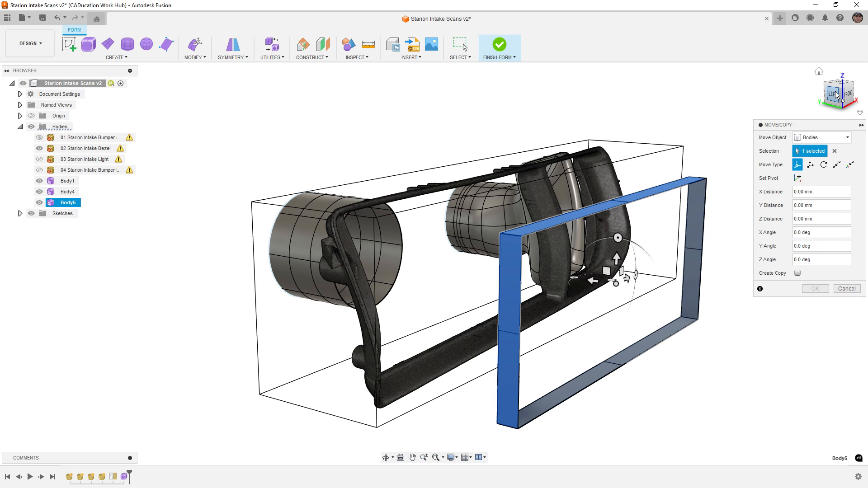
left_click(836, 93)
left_click_drag(552, 288, 326, 297)
middle_click_drag(390, 279, 402, 332, "shift")
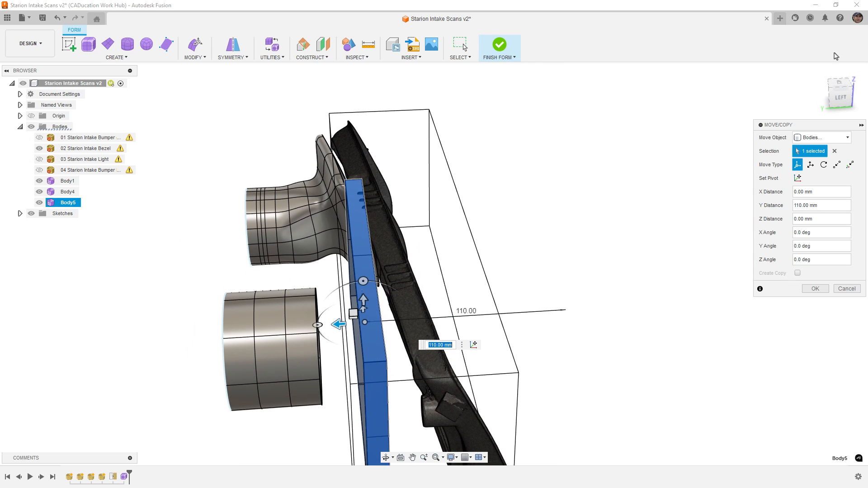
left_click(839, 85)
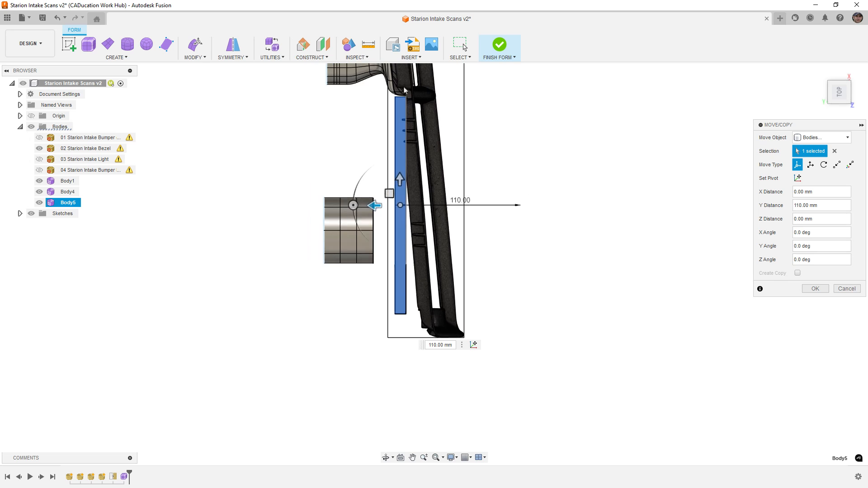
scroll(404, 90, "up", 3)
left_click_drag(371, 252, 364, 253)
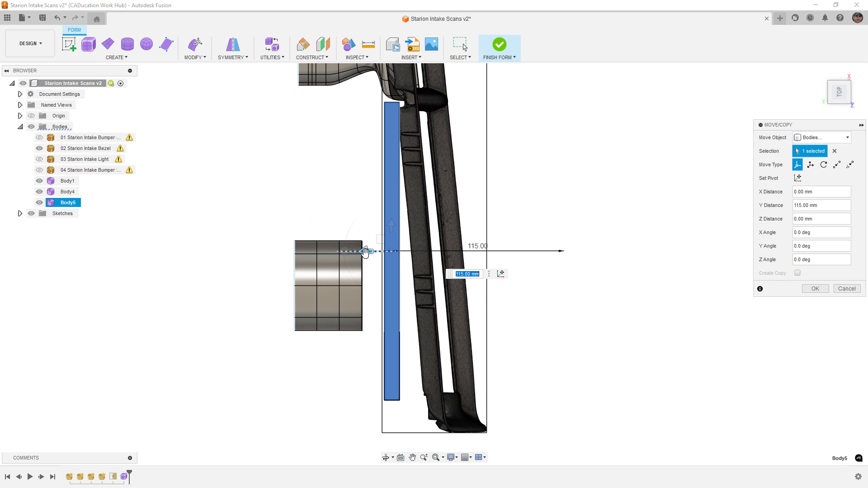
left_click(815, 289)
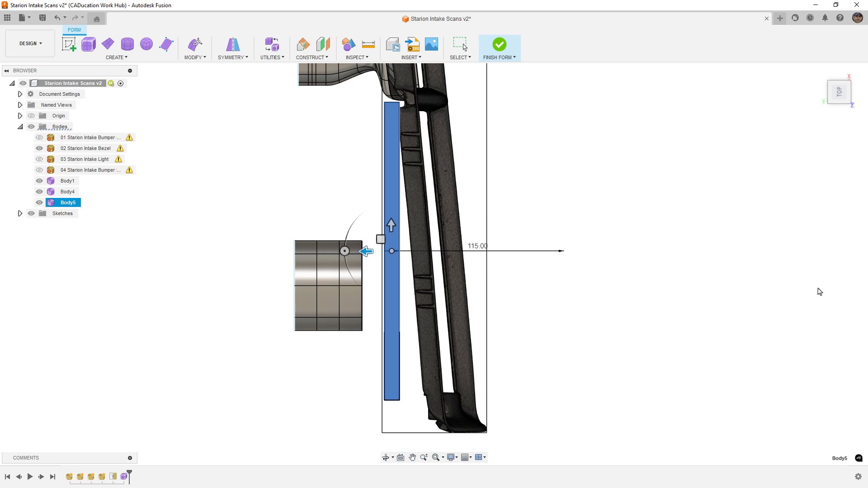
Step: Edit the form in box display, moving the frame's upper middle edge and outer upper corner edge forward to the bezel's back surface
middle_click_drag(527, 286, 528, 231, "shift")
scroll(398, 231, "up", 4)
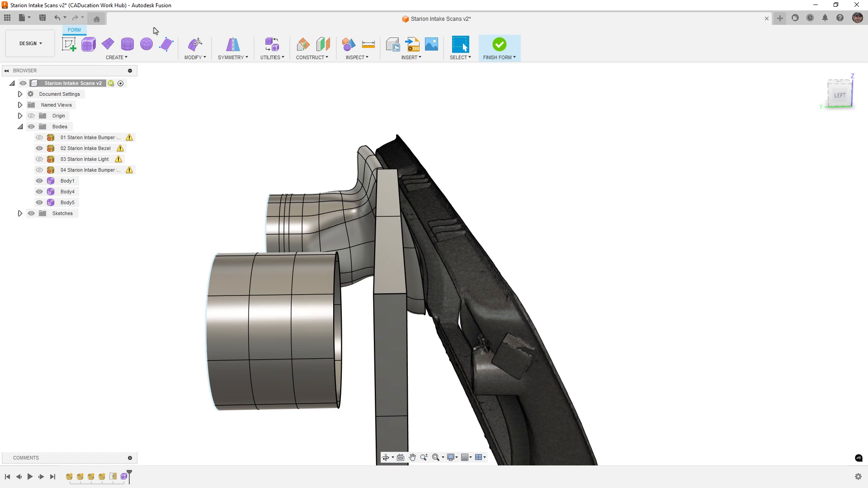
left_click(195, 44)
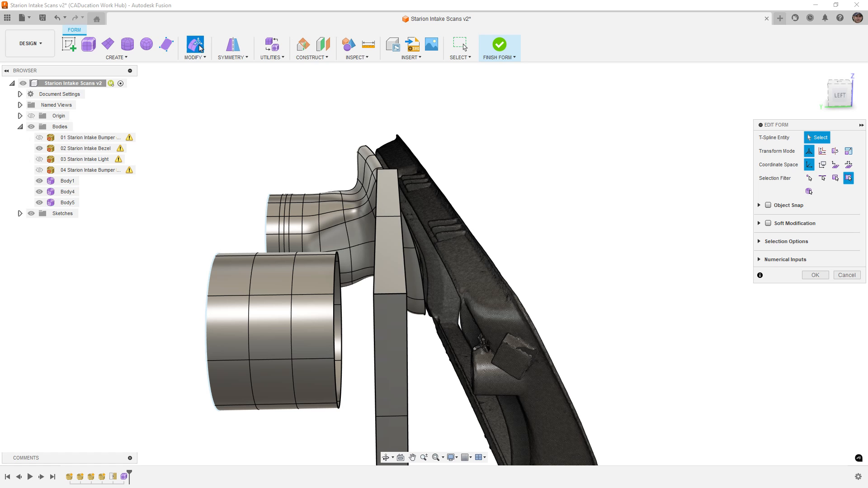
left_click(388, 217)
left_click_drag(362, 218, 400, 226)
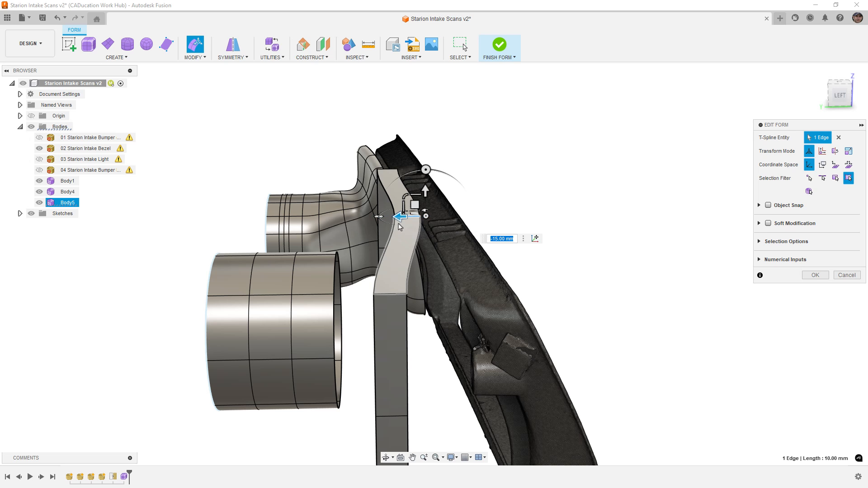
key("alt+1")
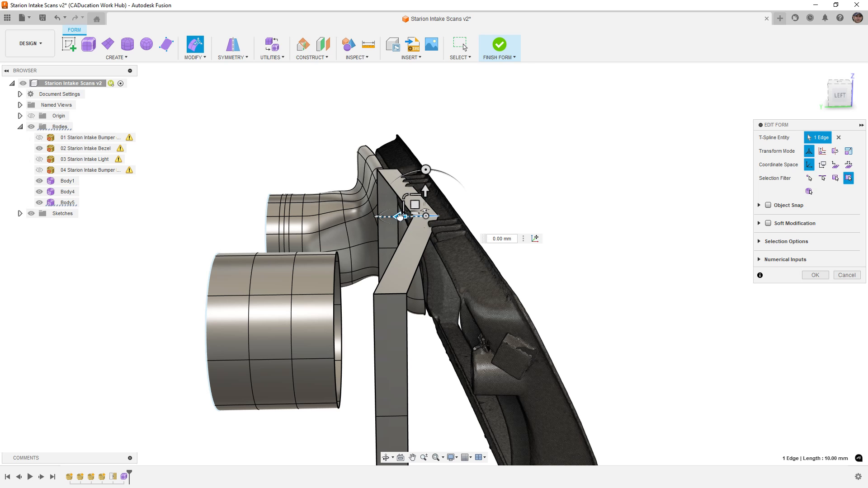
left_click_drag(399, 216, 394, 218)
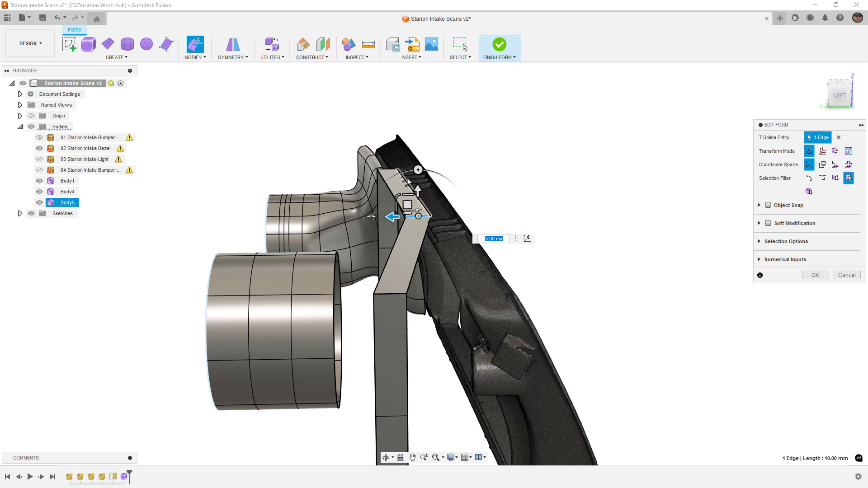
left_click(395, 294)
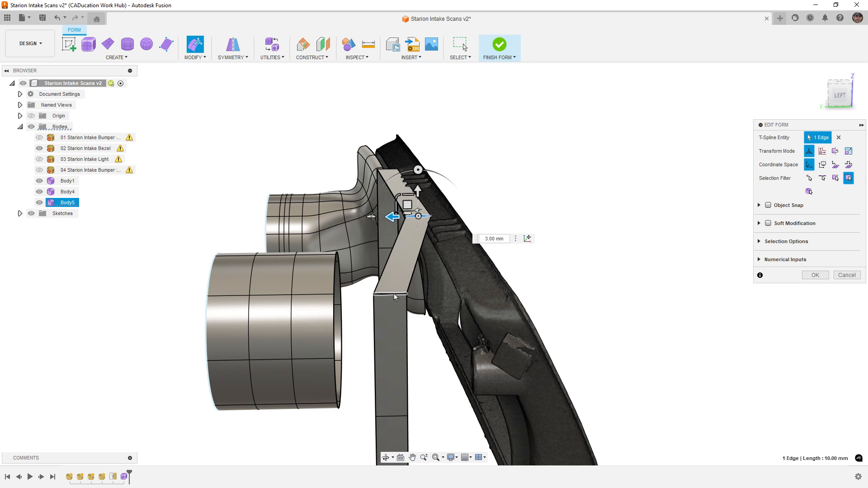
left_click_drag(364, 294, 426, 296)
scroll(414, 203, "down", 1)
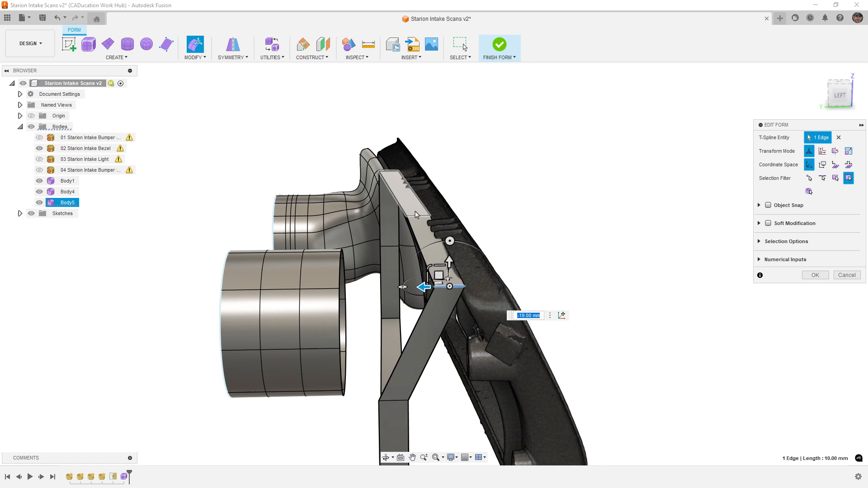
Step: Move the outer end's middle edge 35 mm and its lower corner edge 40 mm forward toward the bezel
left_click(397, 387)
middle_click_drag(439, 349, 429, 256)
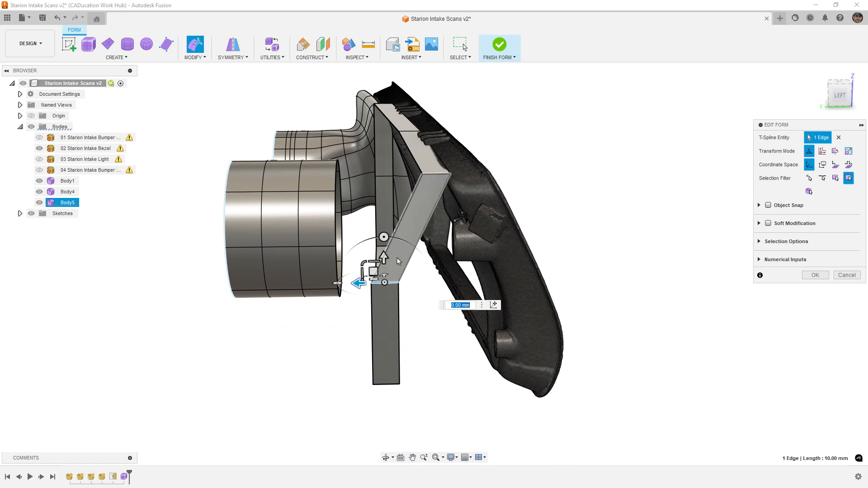
left_click_drag(368, 289, 463, 289)
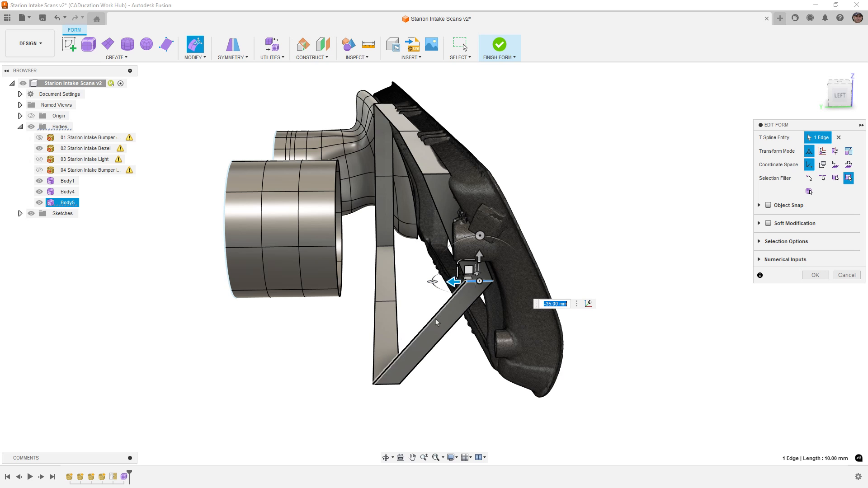
left_click(388, 384)
left_click_drag(360, 383, 471, 383)
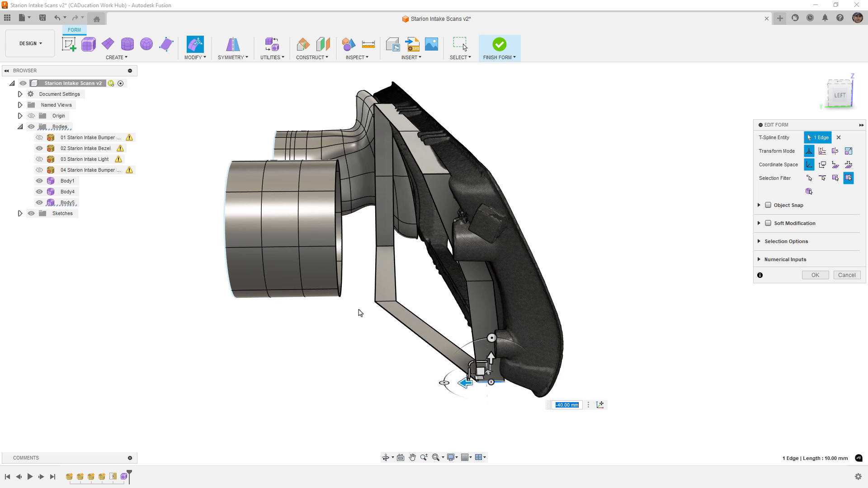
Step: Move the lower middle edge and the inner end's lower corner edge forward to the bezel, and the inner end's middle edge 14 mm forward
left_click(387, 302)
left_click_drag(360, 301, 422, 301)
left_click(387, 248)
scroll(392, 233, "up", 3)
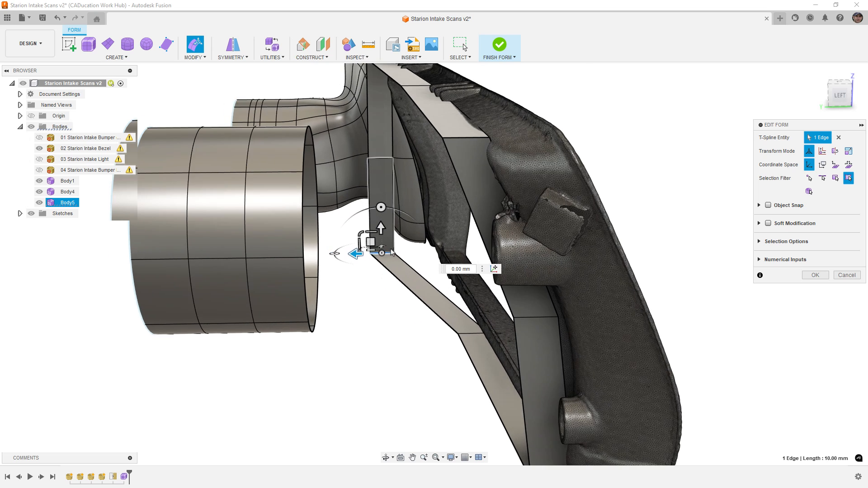
left_click_drag(356, 254, 405, 260)
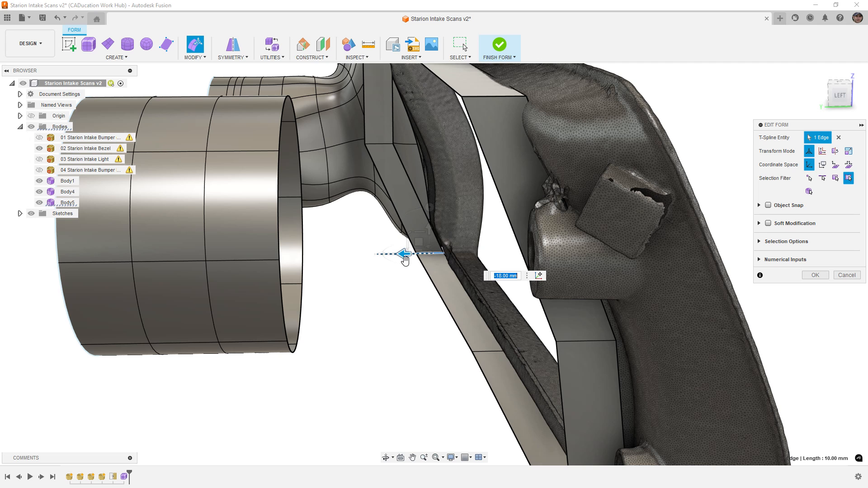
left_click(378, 143)
left_click_drag(353, 145, 391, 151)
scroll(406, 329, "down", 4)
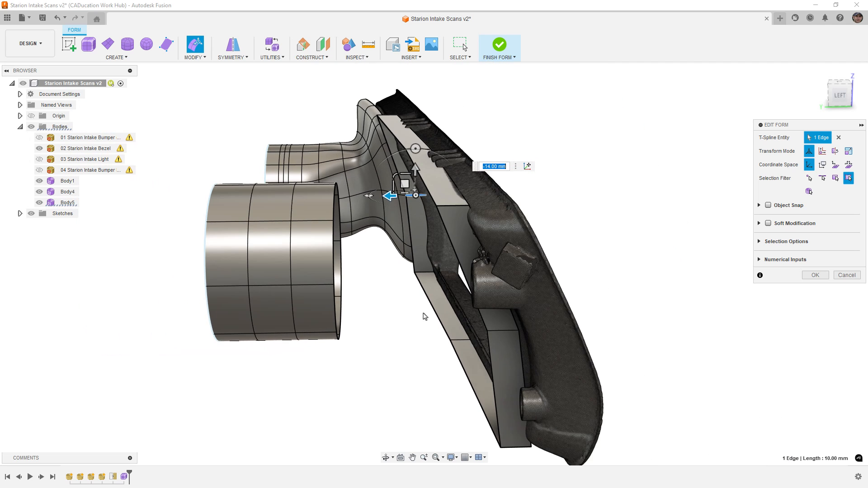
Step: Hide Body1 and Body4 and switch the rectangular frame back to smooth display
mouse_move(424, 316)
middle_mouse_down("shift")
mouse_move(487, 314)
mouse_move(428, 318)
middle_mouse_up("shift")
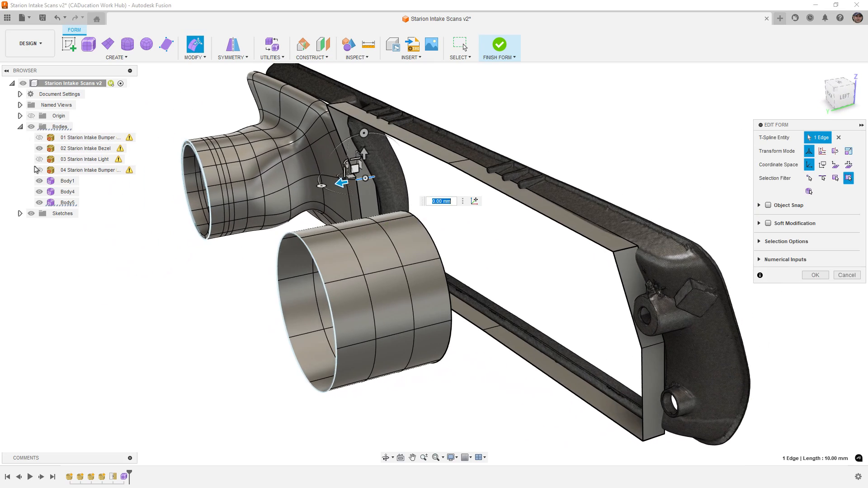
left_click(39, 181)
mouse_move(320, 260)
middle_mouse_down()
mouse_move(308, 272)
mouse_move(302, 256)
mouse_move(311, 249)
middle_mouse_up()
left_click(39, 191)
scroll(298, 136, "up", 3)
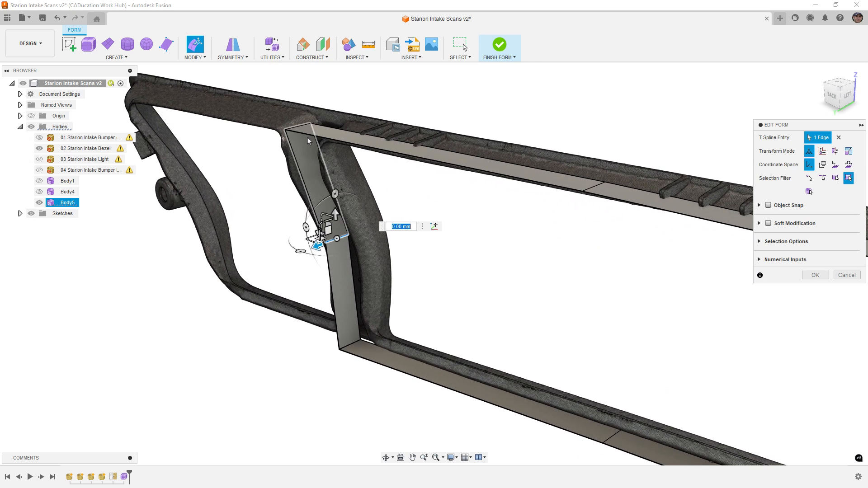
key("alt+3")
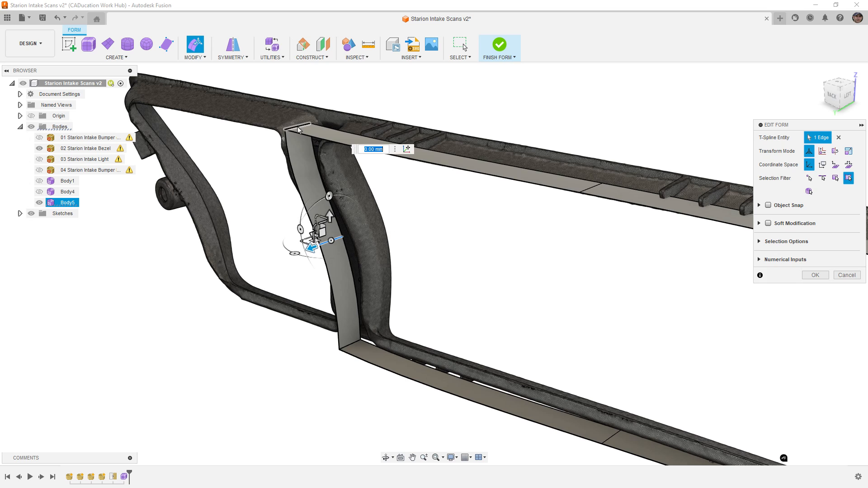
Step: Shift the frame's upper edges back from the bezel: the inner corner slightly, the middle edge 3 mm and the outer corner 5 mm
middle_click_drag(303, 136, 404, 187, "shift")
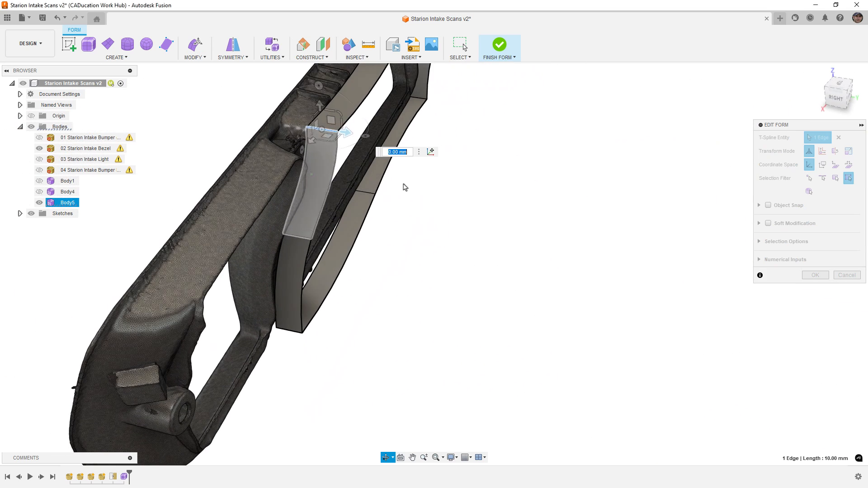
left_click_drag(347, 132, 355, 135)
middle_click_drag(327, 184, 297, 411)
scroll(380, 195, "up", 1)
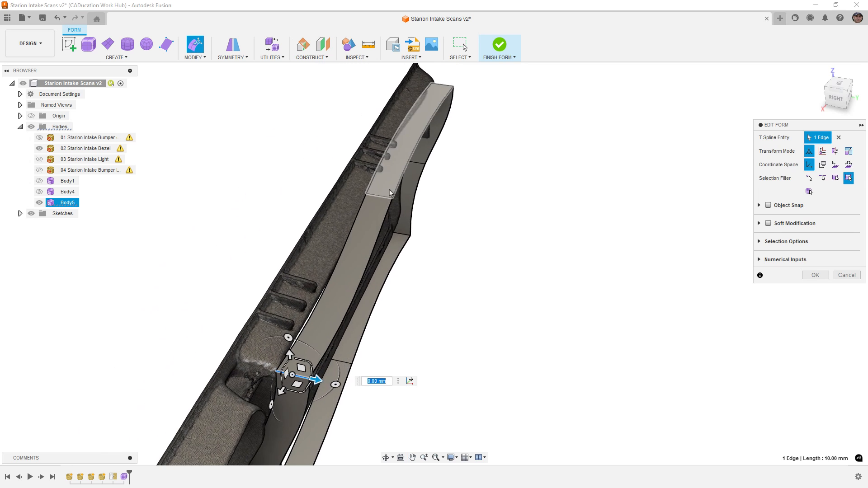
left_click(382, 196)
left_click_drag(403, 200, 409, 202)
scroll(449, 77, "up", 1)
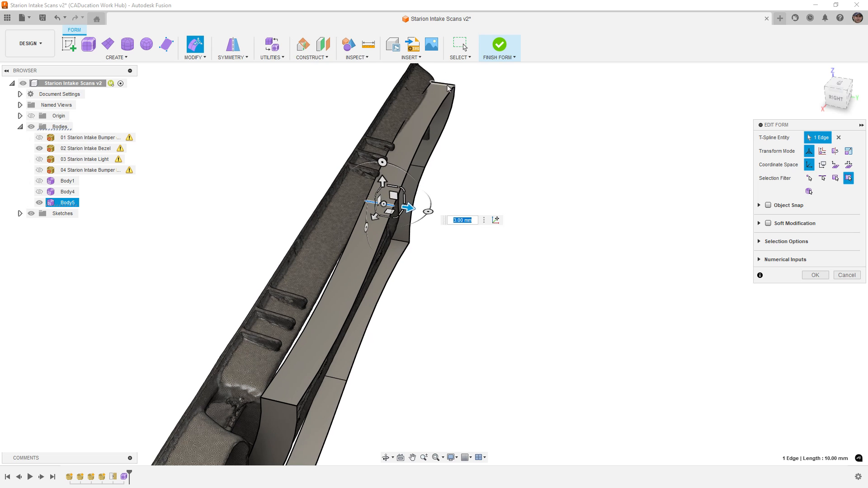
left_click(448, 84)
left_click_drag(467, 89, 477, 91)
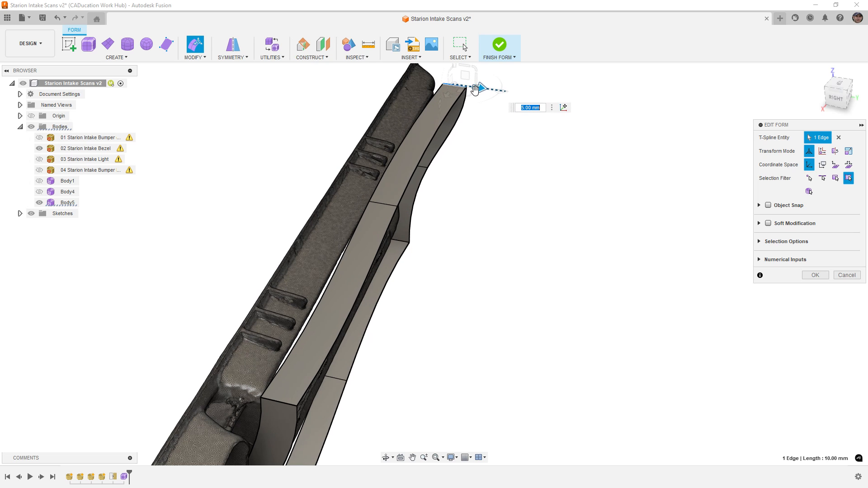
Step: Shift the outer end's middle edge back about 2.5 mm and its lower corner edge back about 2.4 mm from the bezel
mouse_move(409, 159)
middle_mouse_down("shift")
mouse_move(322, 172)
mouse_move(424, 162)
middle_mouse_up("shift")
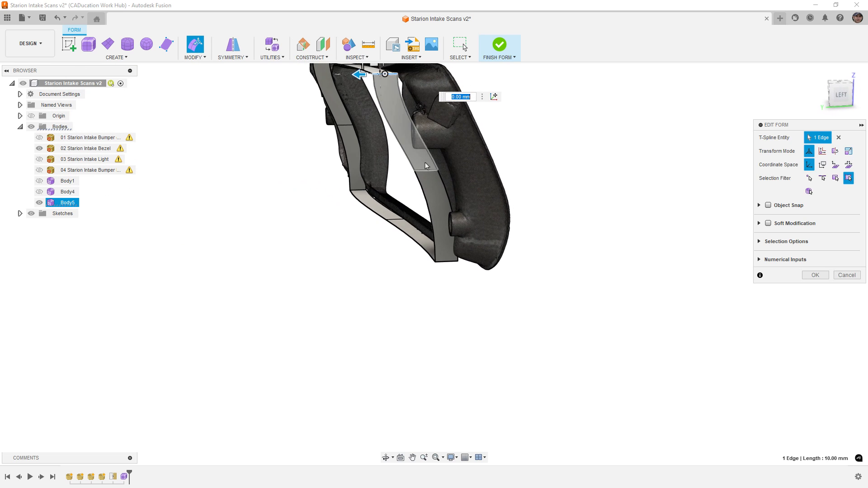
left_click(427, 170)
left_click_drag(398, 171, 393, 171)
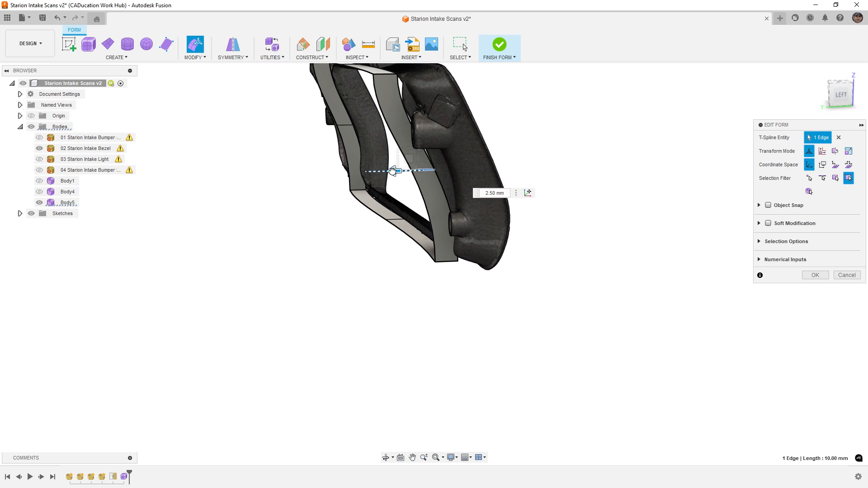
left_click(444, 258)
scroll(444, 260, "up", 1)
left_click_drag(422, 262, 417, 263)
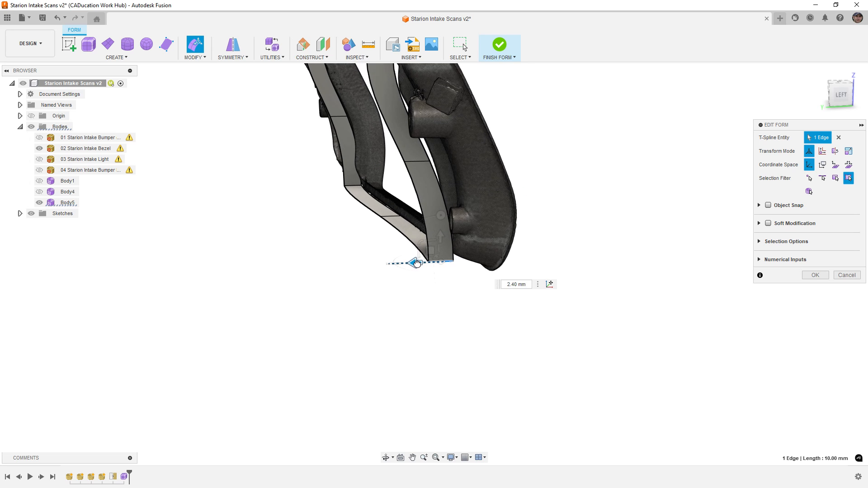
Step: Nudge the frame's lower middle edge slightly back from the bezel
left_click(392, 217)
scroll(391, 217, "up", 1)
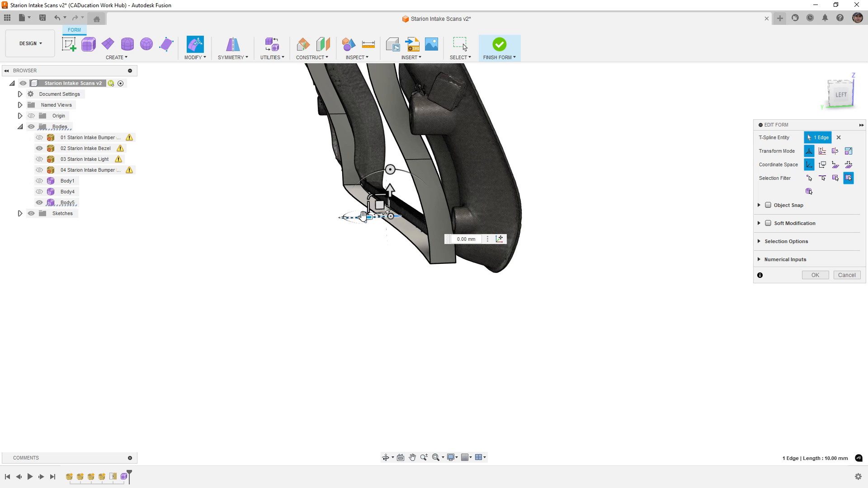
left_click_drag(364, 217, 359, 217)
scroll(342, 216, "up", 1)
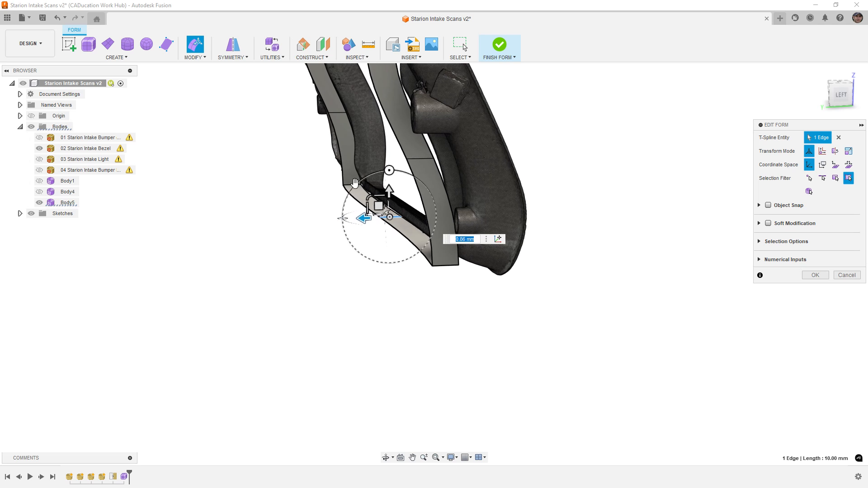
Step: At the end beside the bezel's divider, shift the frame's lower corner edge back about 1.25 mm and its middle edge about 1.96 mm
left_click(348, 187)
left_click(348, 185)
left_click_drag(323, 186, 321, 186)
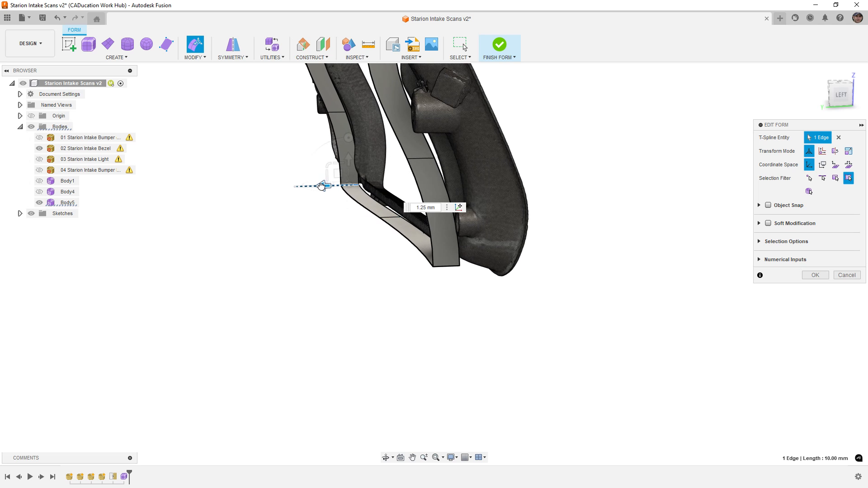
left_click(335, 114)
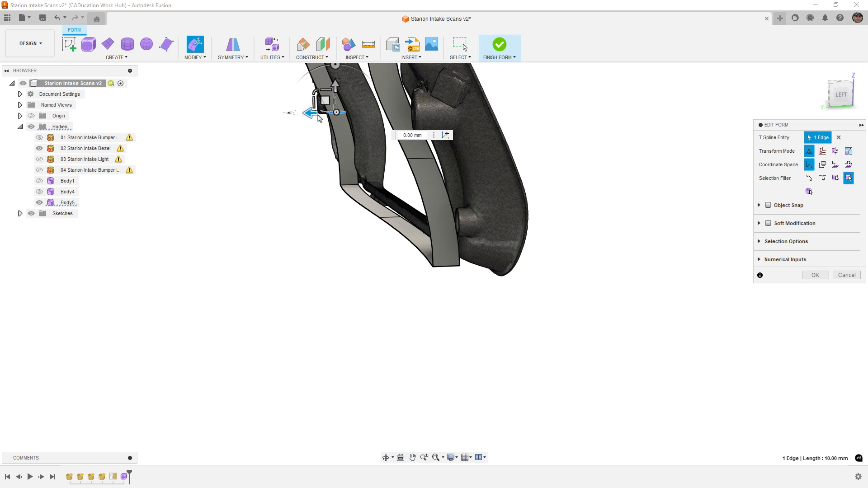
left_click_drag(318, 116, 307, 113)
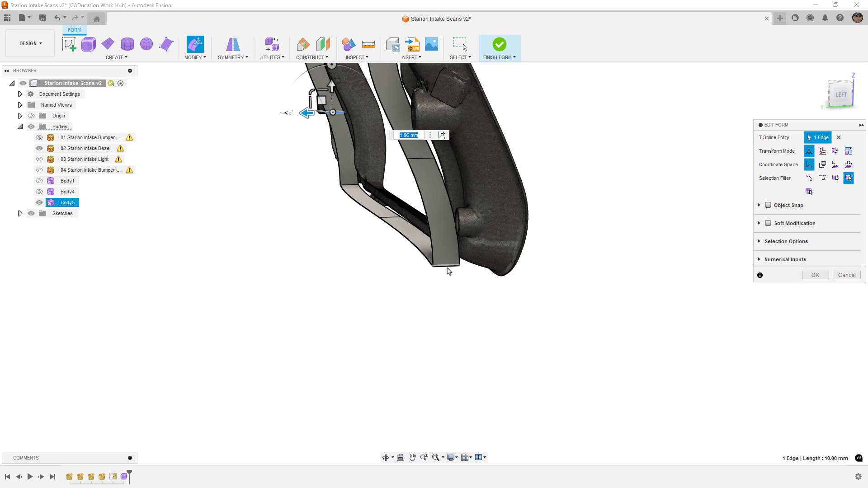
Step: Shift the frame's lower corner edge at the bezel's screw-boss end about 3 mm back from the bezel
left_click(446, 268)
left_click_drag(421, 265, 405, 267)
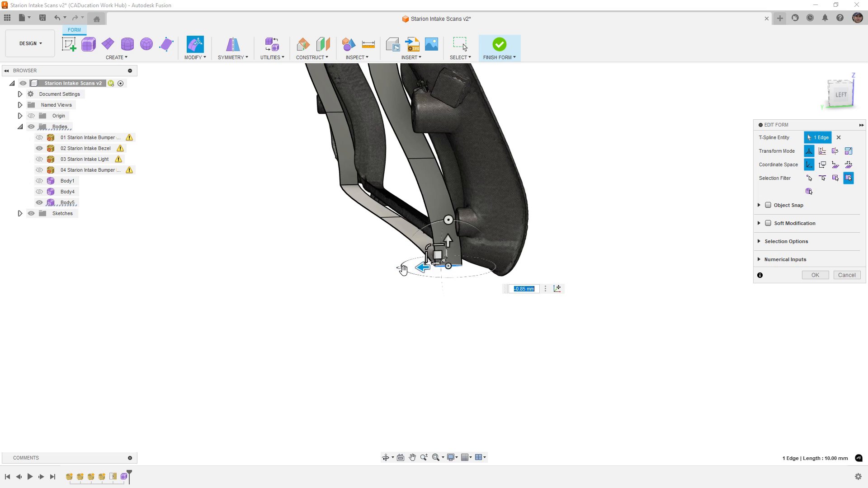
middle_click_drag(405, 267, 457, 188, "shift")
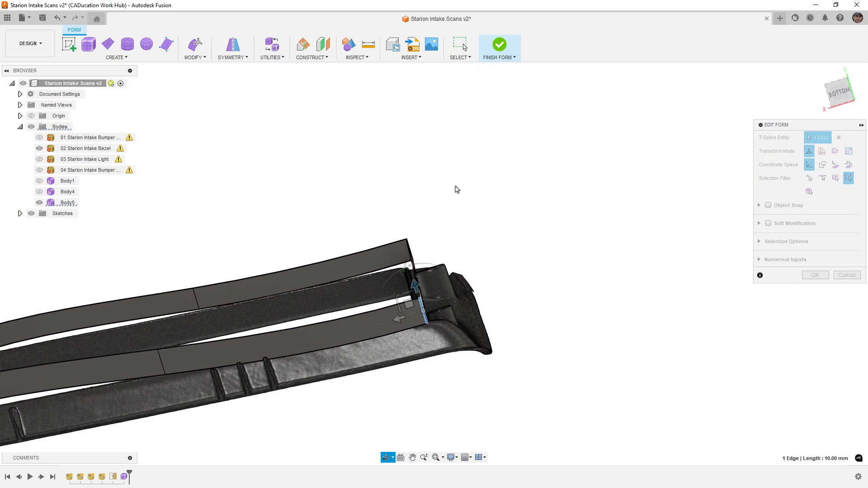
left_click(838, 97)
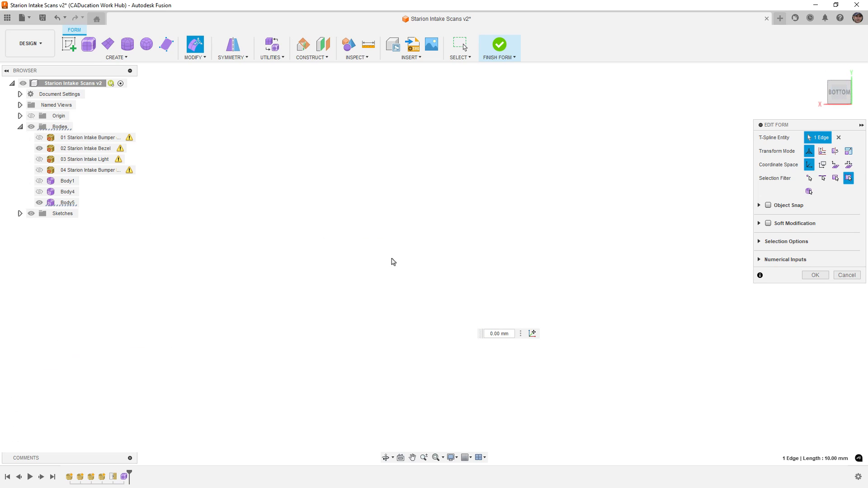
scroll(441, 256, "down", 5)
middle_click_drag(495, 255, 216, 250)
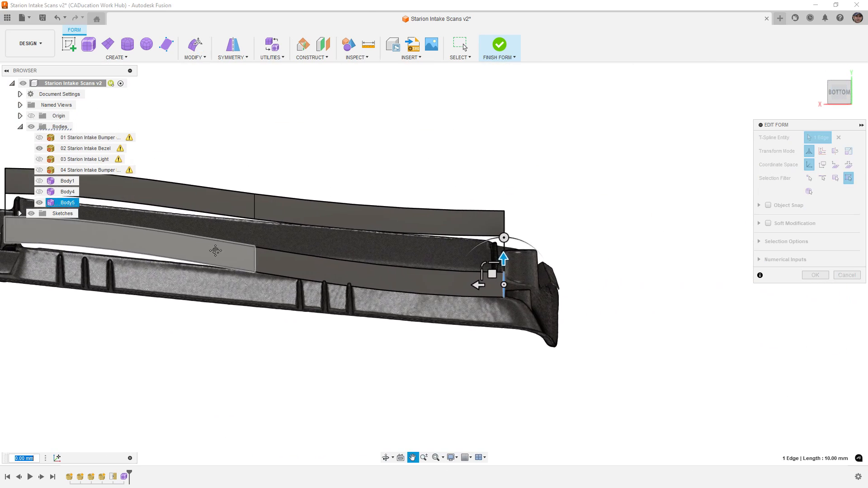
scroll(508, 271, "up", 3)
left_click_drag(504, 271, 504, 257)
scroll(612, 232, "down", 3)
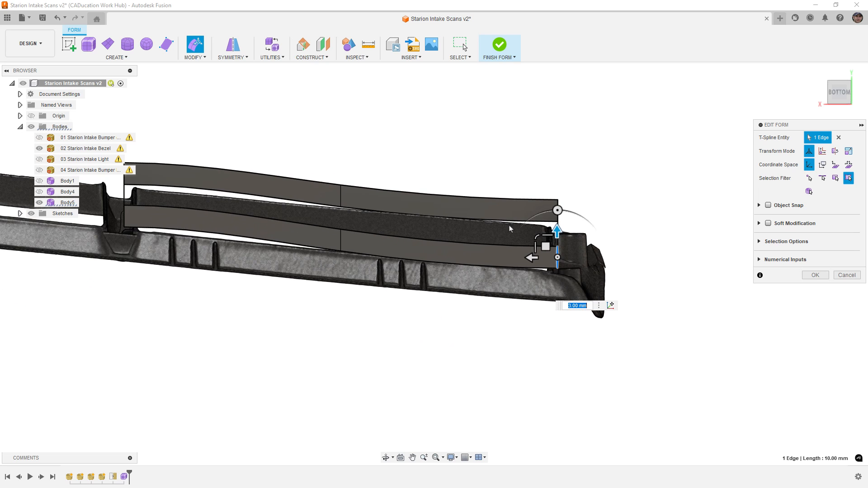
Step: In box display, move the frame's lower middle edge in the horizontal plane by about -0.29 and -3.54 mm to follow the bezel
scroll(143, 225, "up", 2)
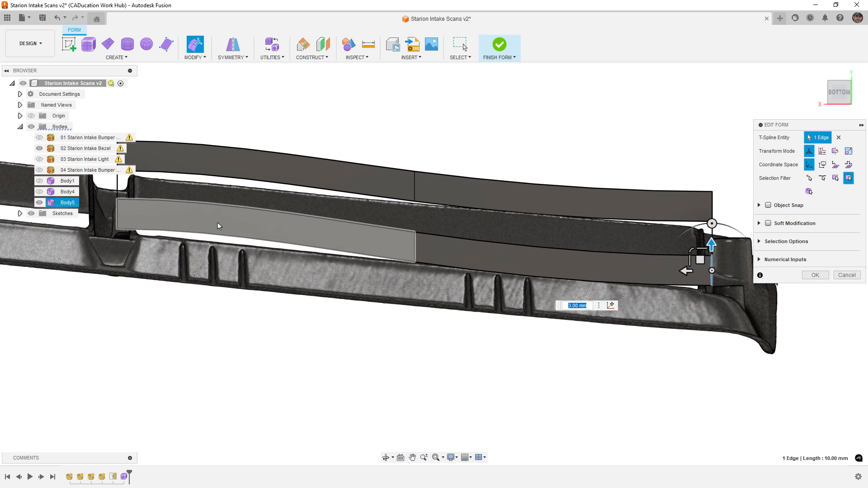
middle_click_drag(218, 222, 260, 245)
key("alt+1")
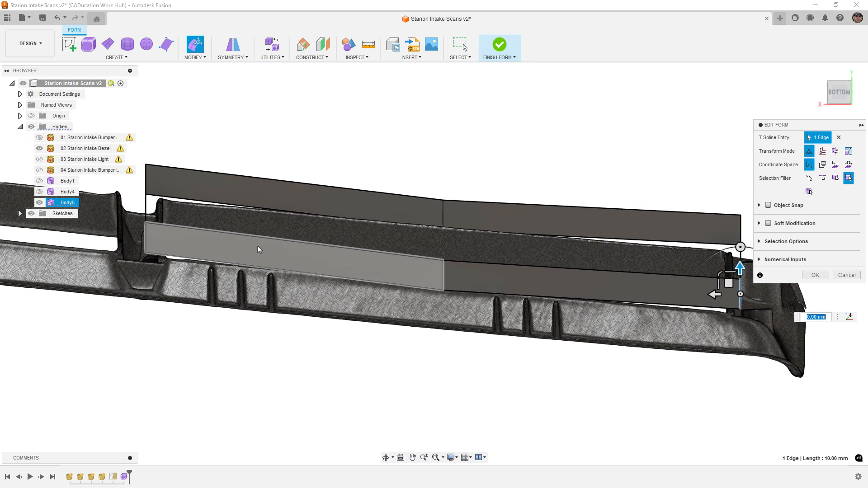
left_click(443, 275)
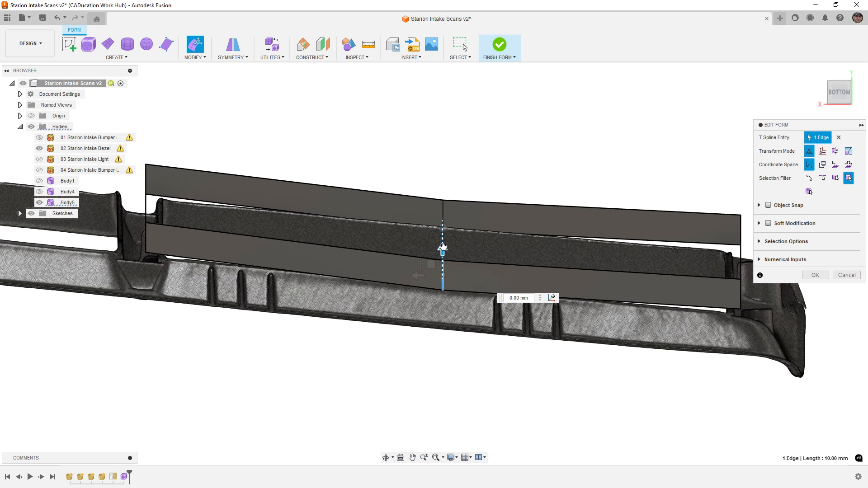
left_click_drag(443, 248, 435, 279)
scroll(442, 240, "up", 3)
scroll(470, 253, "down", 5)
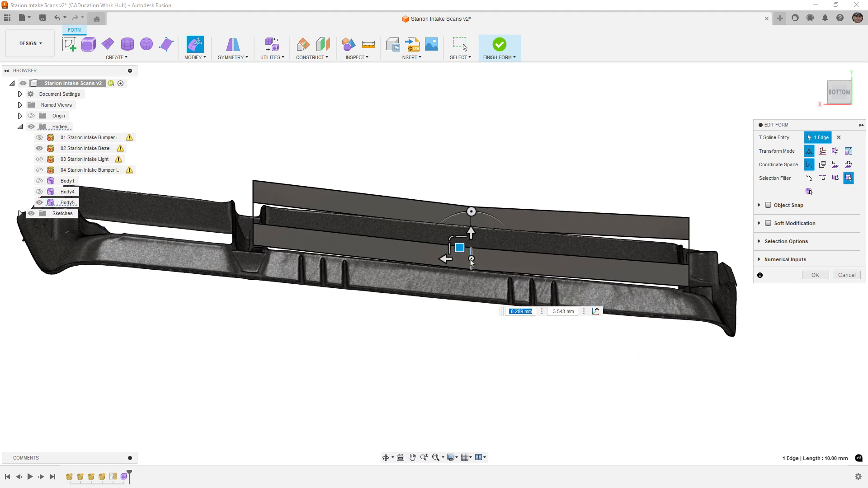
Step: Shift the frame's upper middle edge about 1.15 mm back from the bezel and finish editing the form
scroll(474, 216, "up", 5)
double_click(464, 208)
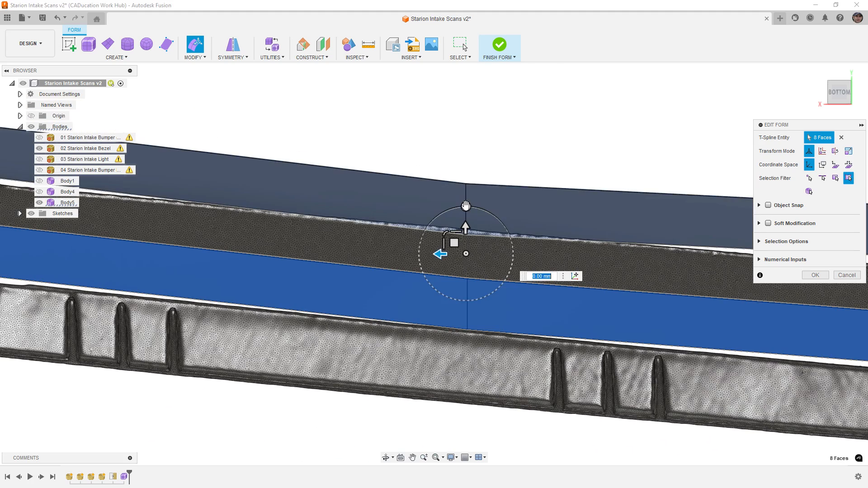
key("Escape")
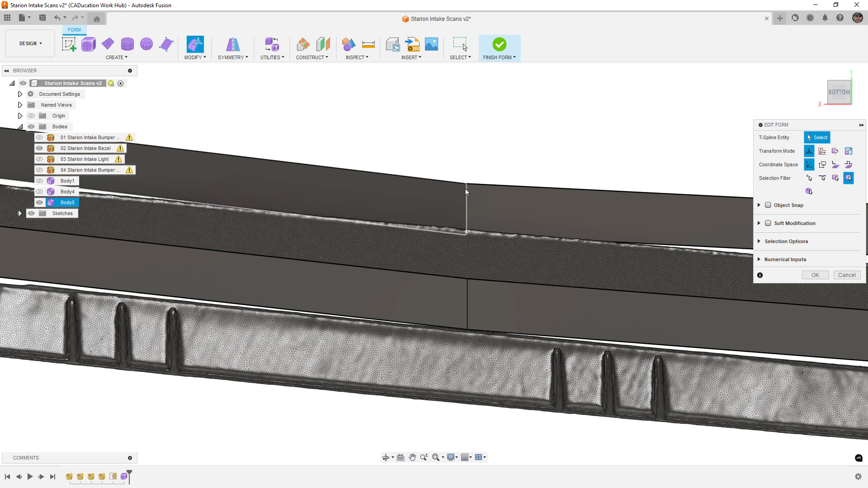
left_click(466, 210)
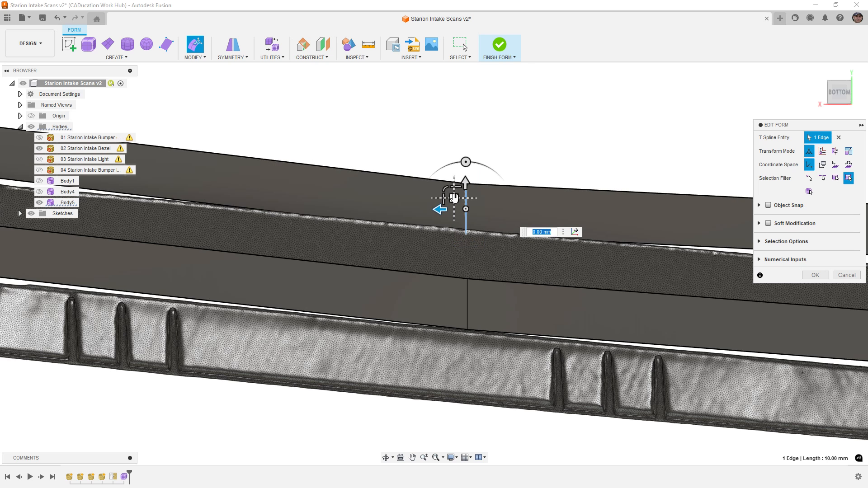
left_click_drag(454, 198, 454, 192)
scroll(458, 230, "down", 4)
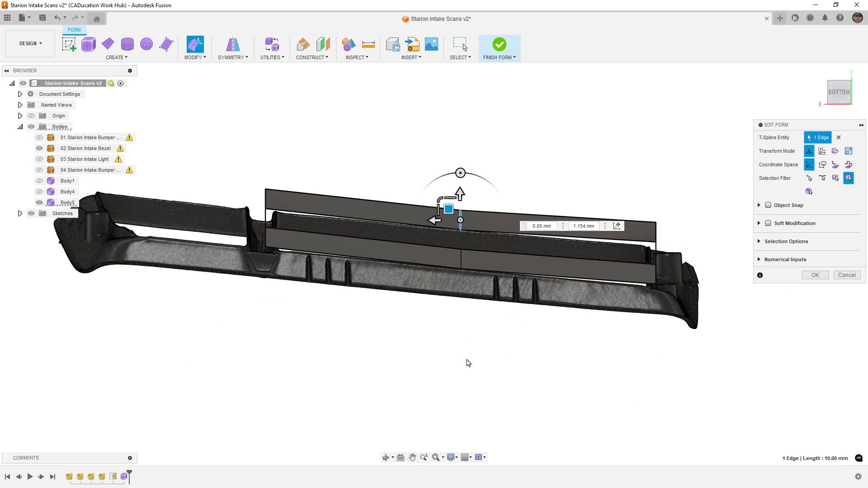
left_click(465, 355)
middle_click_drag(437, 312, 391, 396, "shift")
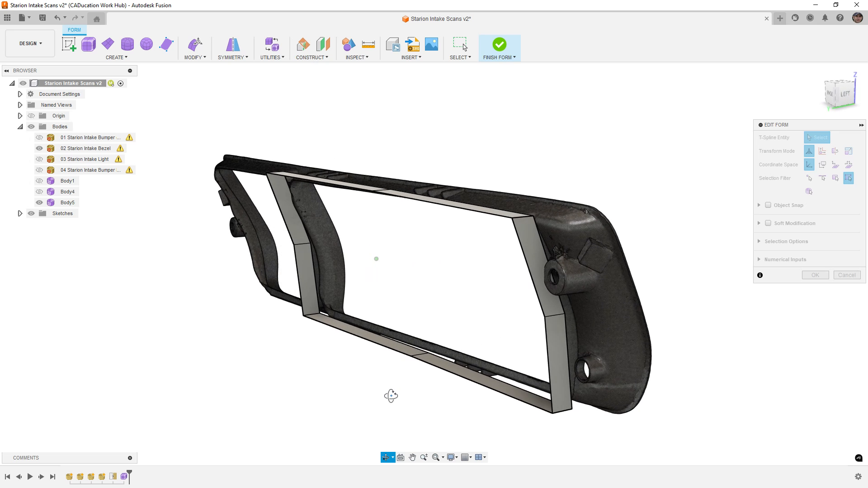
scroll(525, 289, "up", 4)
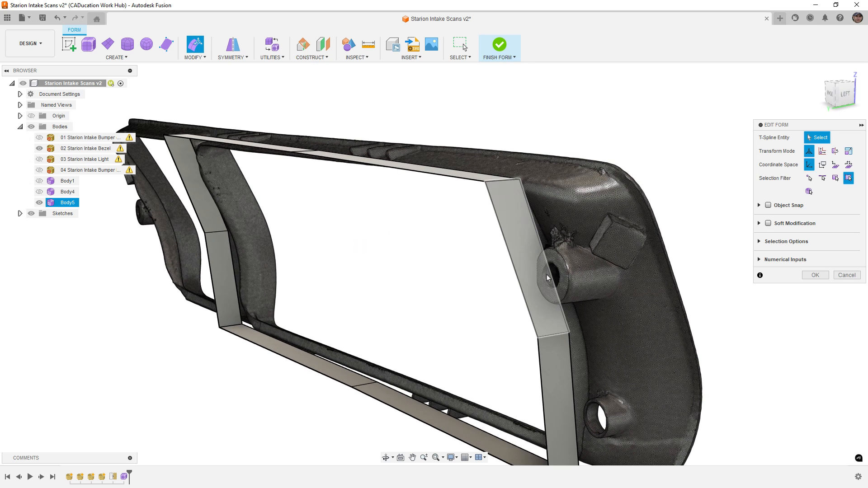
middle_click_drag(556, 299, 671, 289, "shift")
left_click(815, 275)
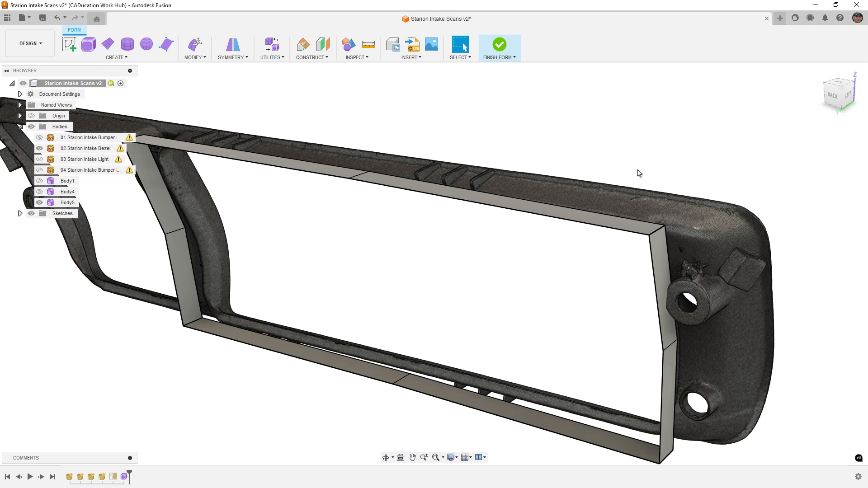
Step: UnCrease the frame's four corner edges and switch the body back to smooth display
left_click(202, 57)
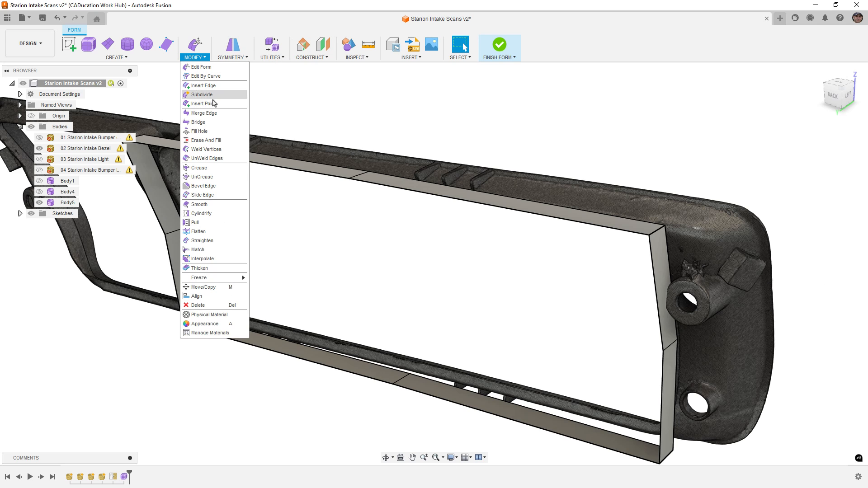
left_click(202, 177)
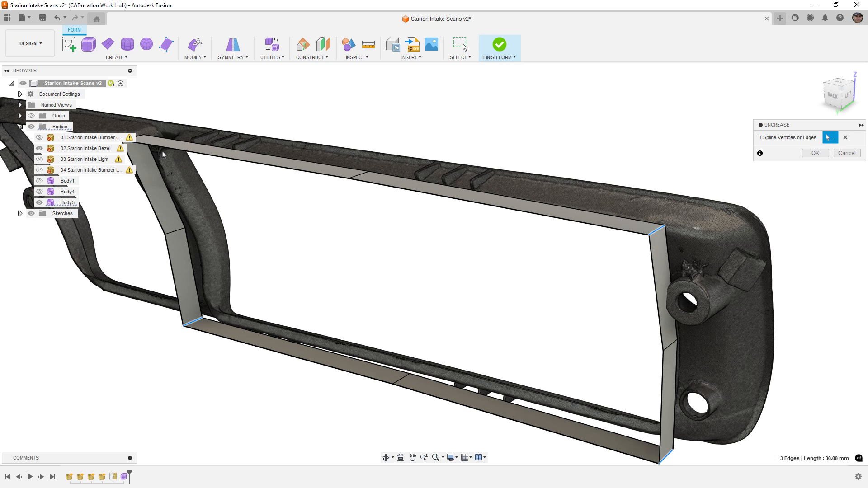
middle_click_drag(206, 177, 286, 195)
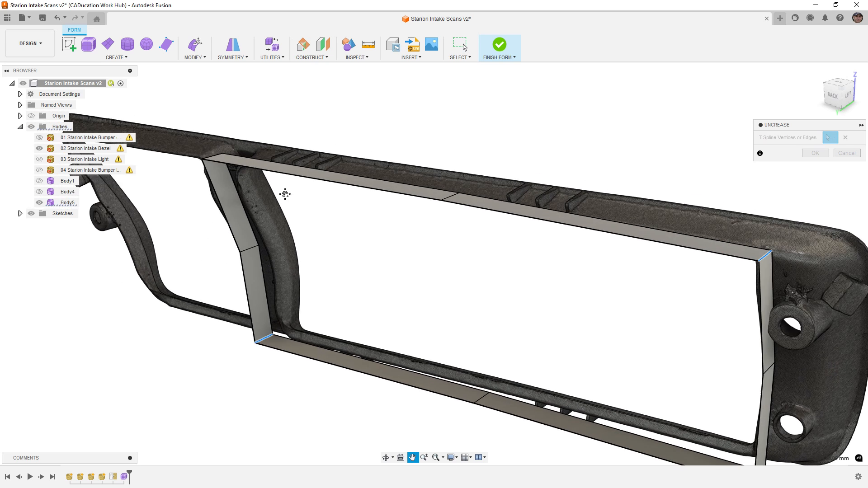
left_click(215, 157)
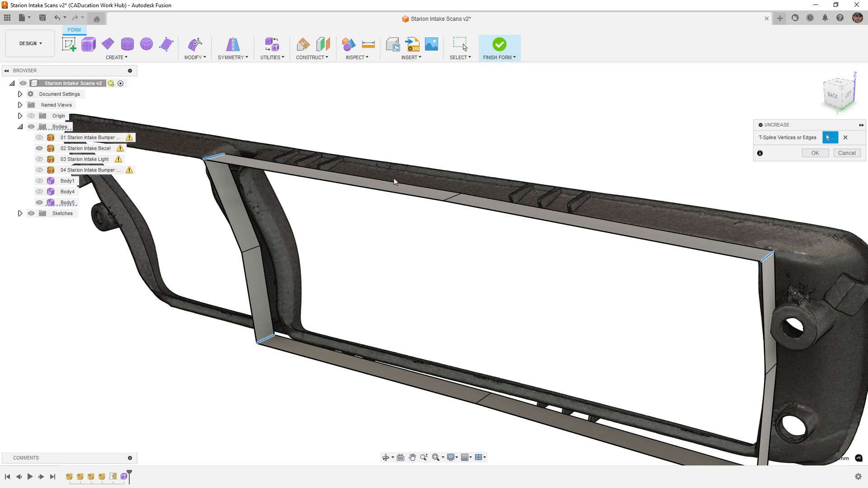
left_click(823, 155)
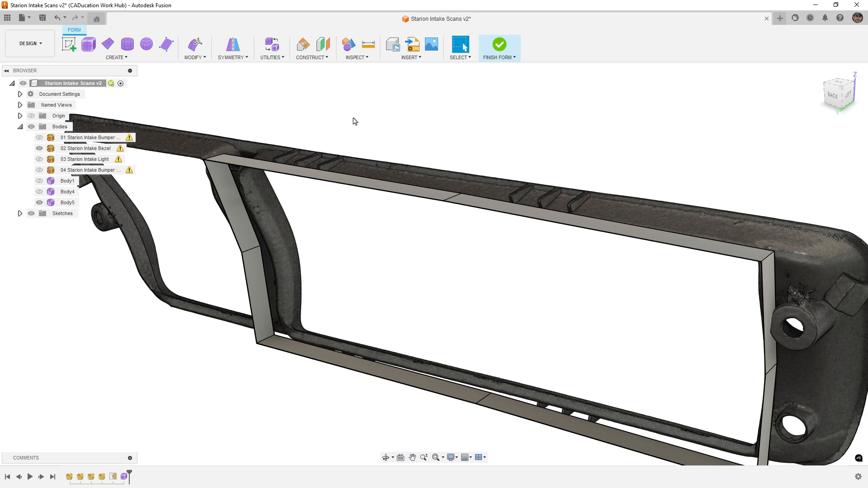
scroll(227, 134, "down", 3)
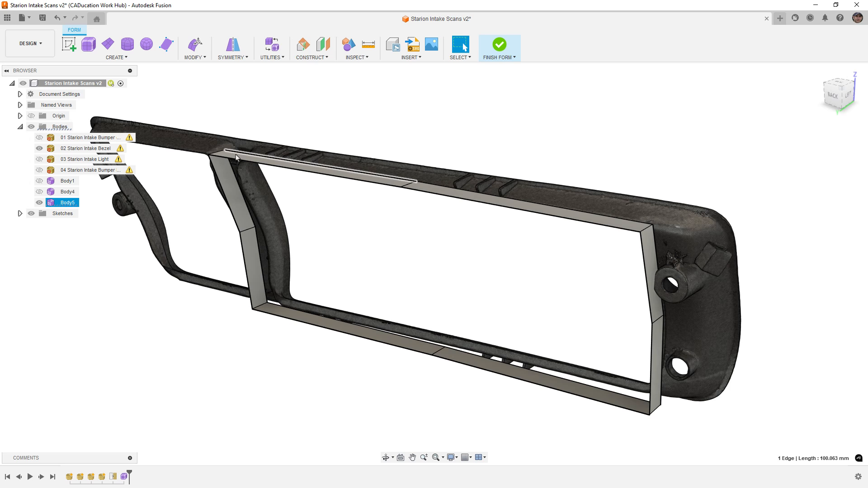
key("alt+3")
left_click(298, 135)
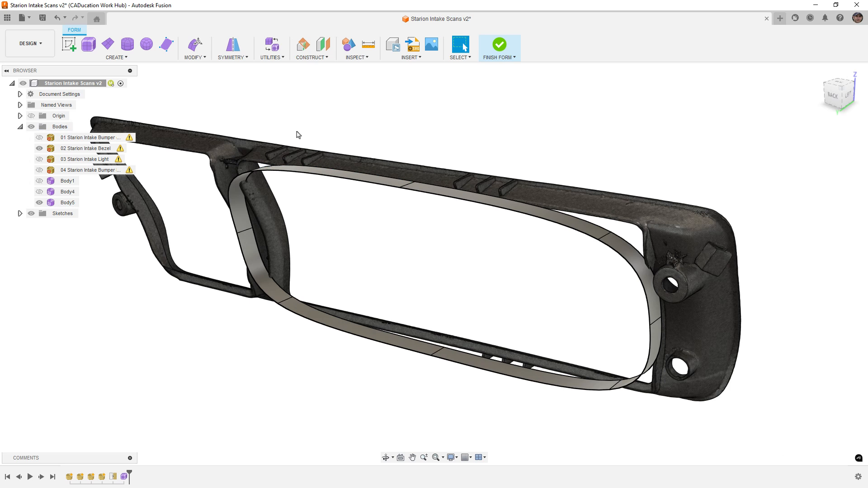
Step: Bevel the frame's four corner edges with an 11.42 mm width, 2 segments and a crown of 0.75
left_click(189, 58)
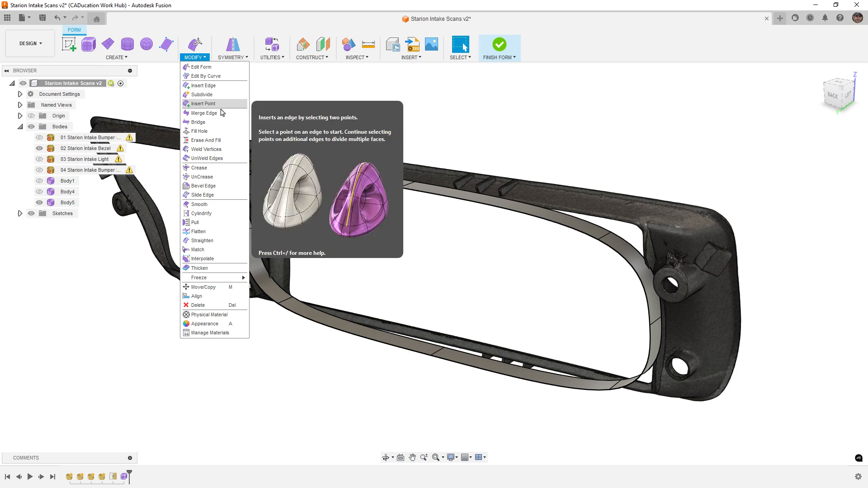
left_click(203, 186)
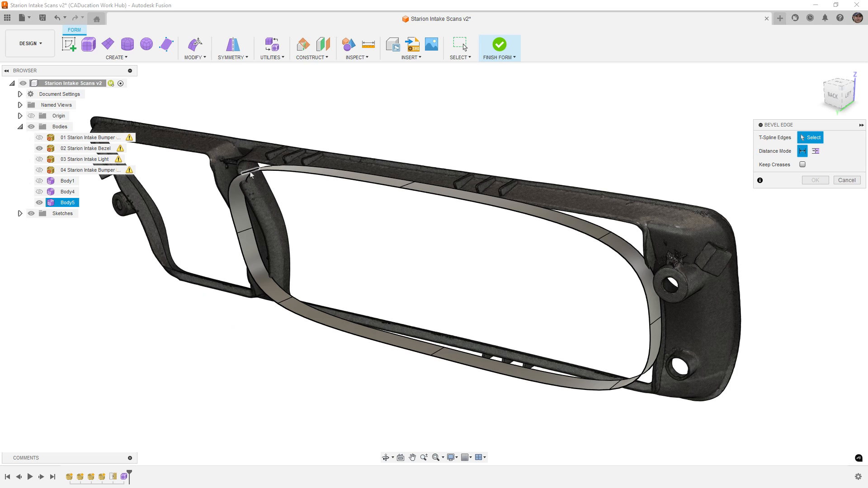
left_click(254, 171)
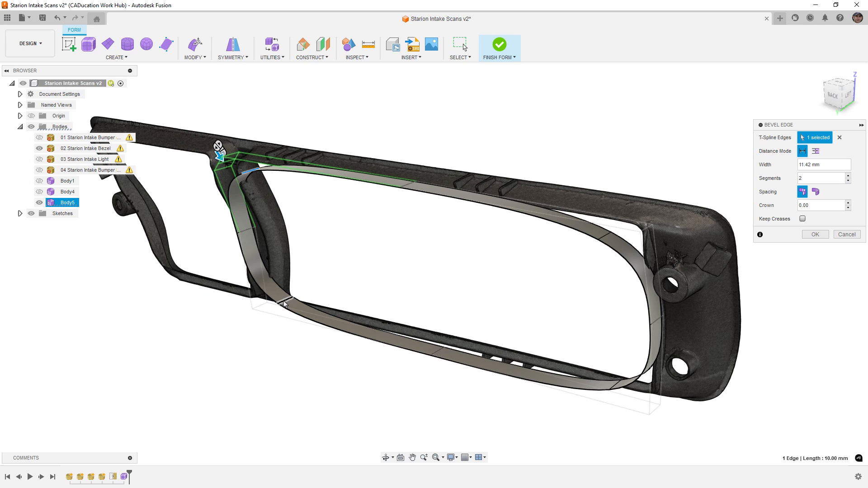
left_click(283, 302)
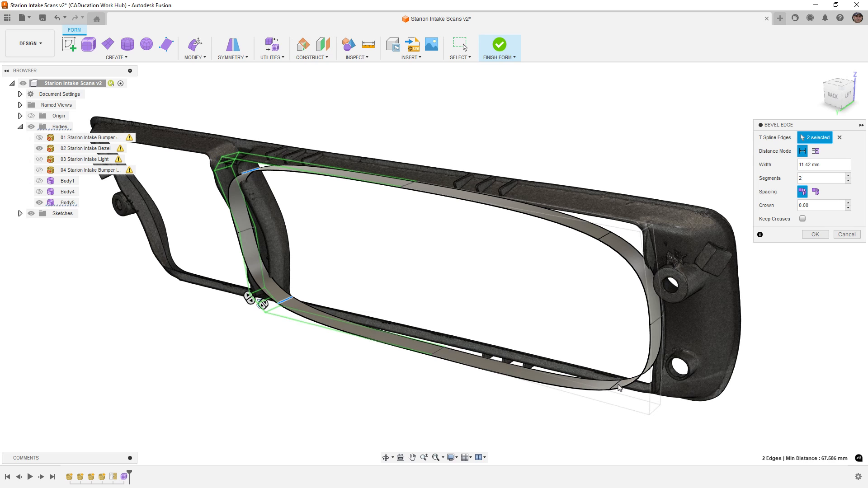
left_click(616, 385)
left_click(606, 238)
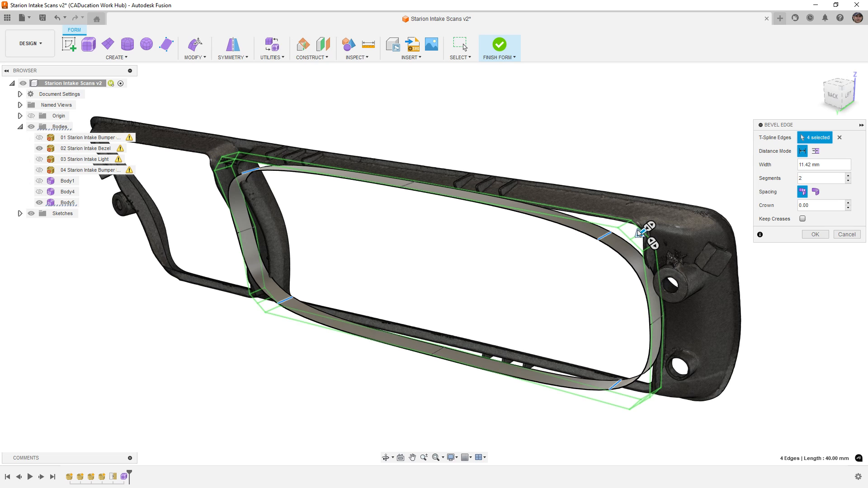
left_click(848, 203)
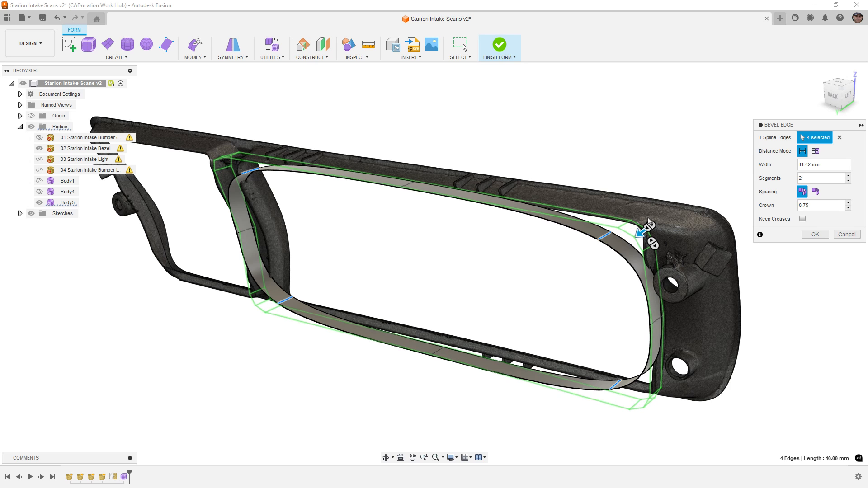
left_click(816, 234)
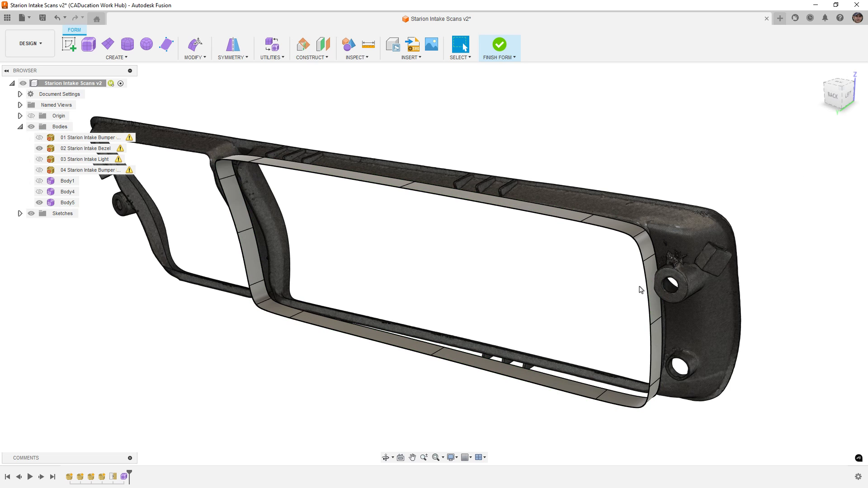
middle_click_drag(639, 287, 267, 278, "shift")
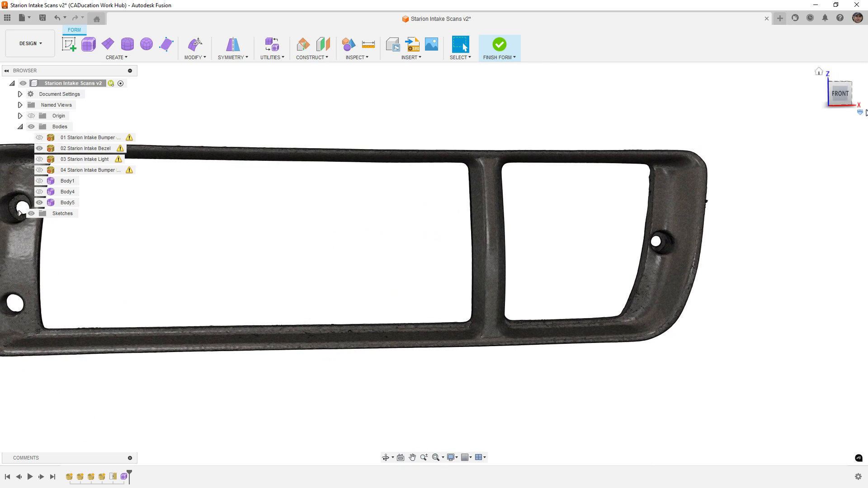
left_click(837, 93)
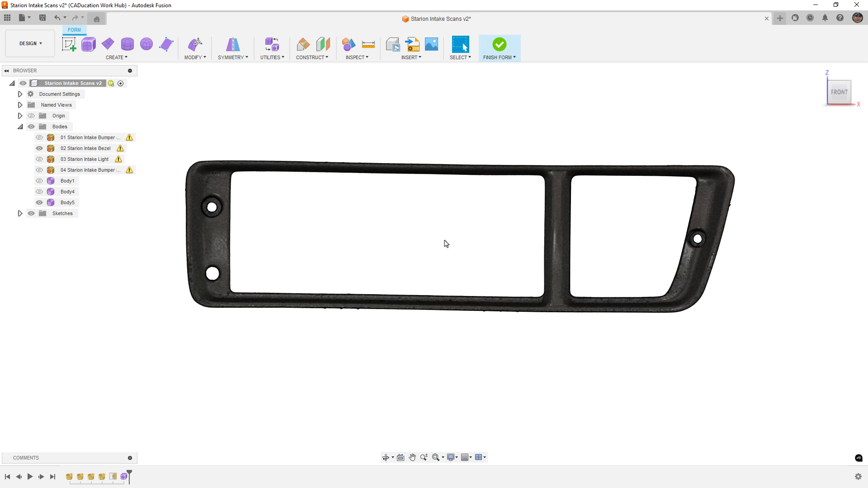
Step: Show the round duct body and delete the edge loop at its end nearest the bezel
middle_click_drag(446, 245, 411, 239, "shift")
left_click(39, 181)
left_click(67, 202)
double_click(373, 262)
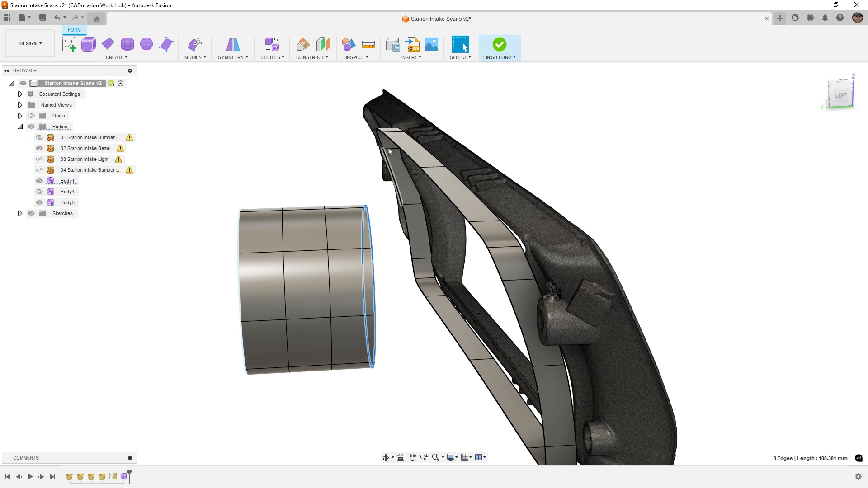
key("Delete")
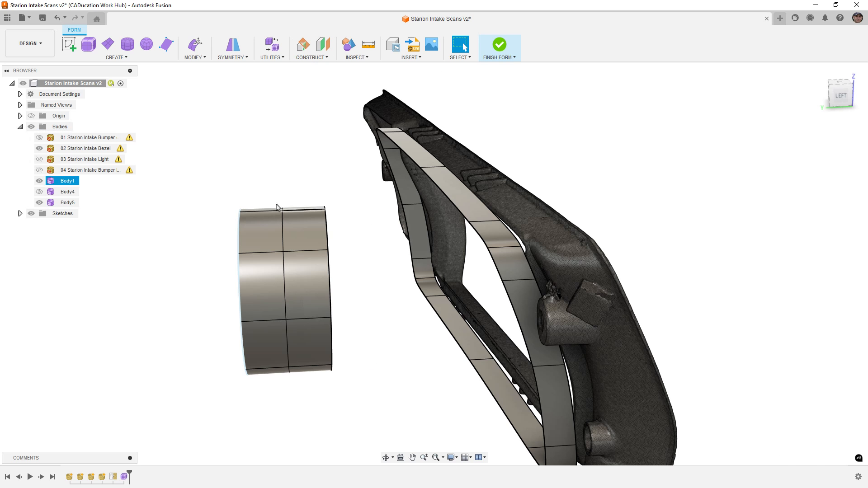
Step: Swap the bezel scan for the first bumper scan and examine how the frame and round duct sit among its openings and bolts
left_click(40, 137)
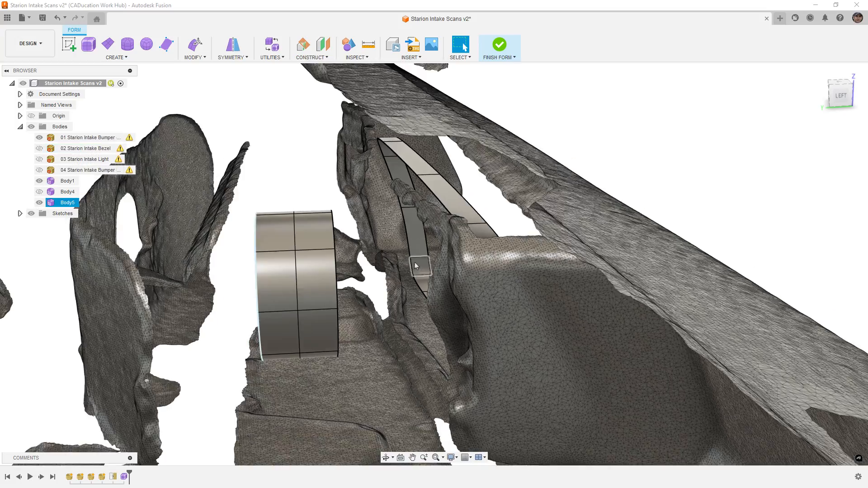
middle_click_drag(416, 266, 357, 283, "shift")
key("Escape")
scroll(407, 274, "up", 6)
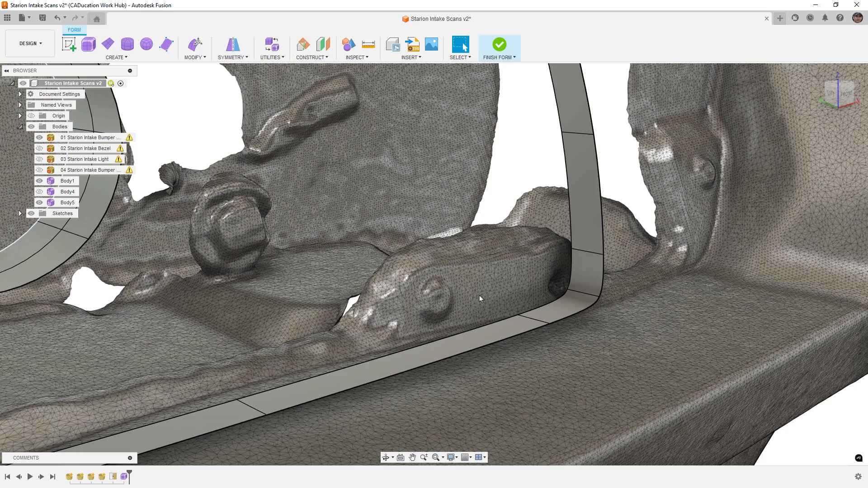
middle_click_drag(425, 284, 540, 325, "shift")
scroll(549, 305, "down", 4)
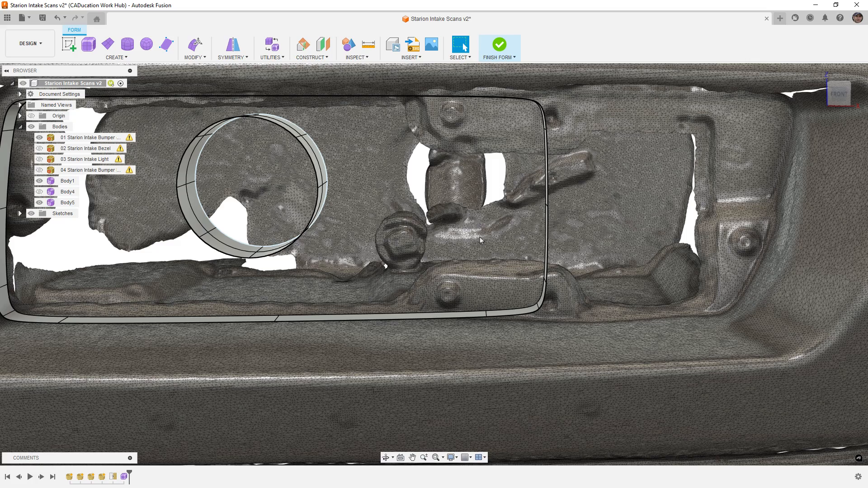
mouse_move(459, 206)
middle_mouse_down("shift")
mouse_move(509, 213)
mouse_move(459, 205)
middle_mouse_up("shift")
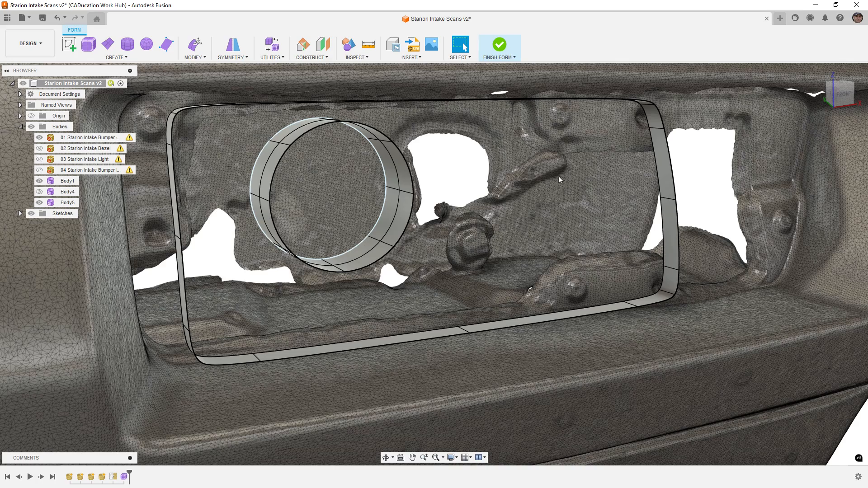
middle_click_drag(559, 180, 434, 218, "shift")
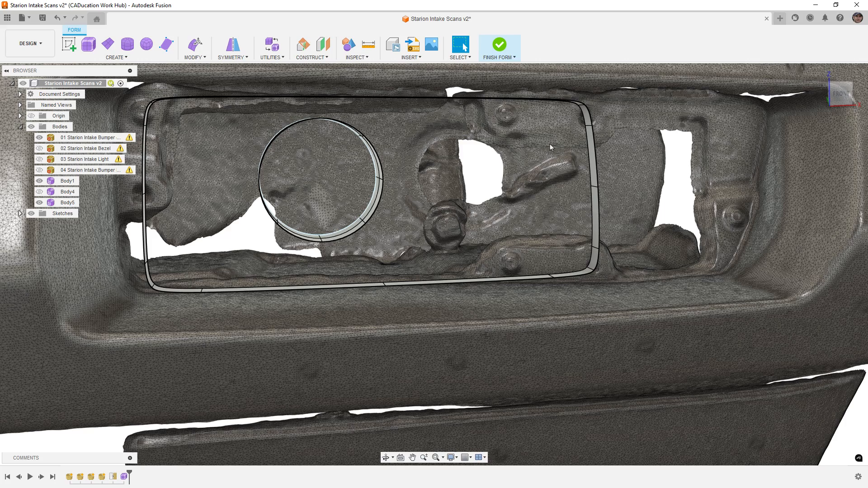
Step: Select the rounded frame's open edge loop and extrude it inward in the front view by scaling uniformly to about 0.77
middle_click_drag(546, 144, 783, 82, "shift")
double_click(567, 99)
left_click(842, 92)
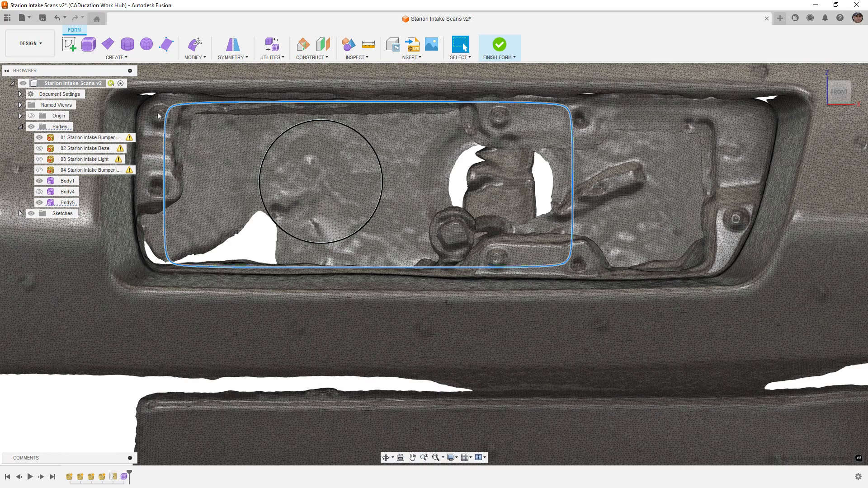
left_click(196, 46)
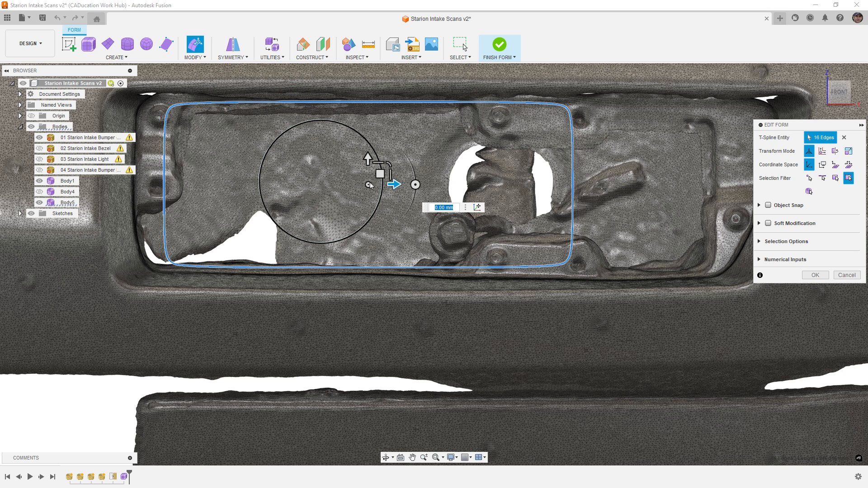
left_click_drag(370, 183, 363, 188)
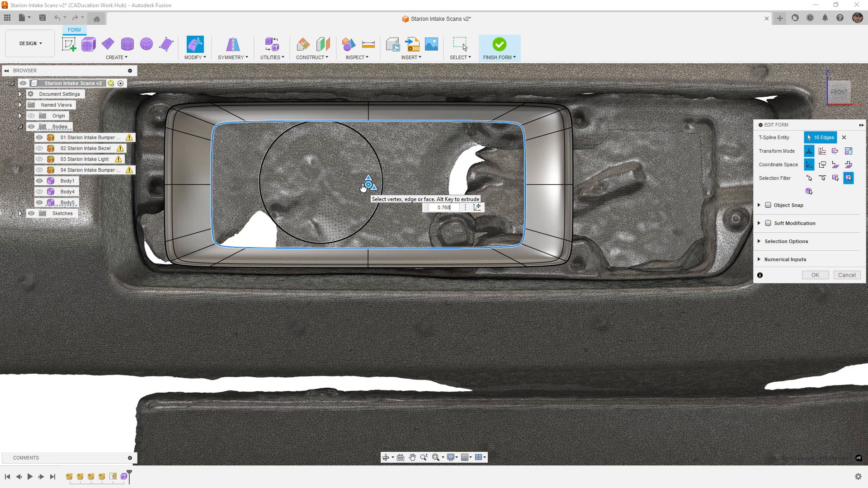
middle_click_drag(387, 185, 527, 174, "shift")
scroll(526, 174, "up", 10)
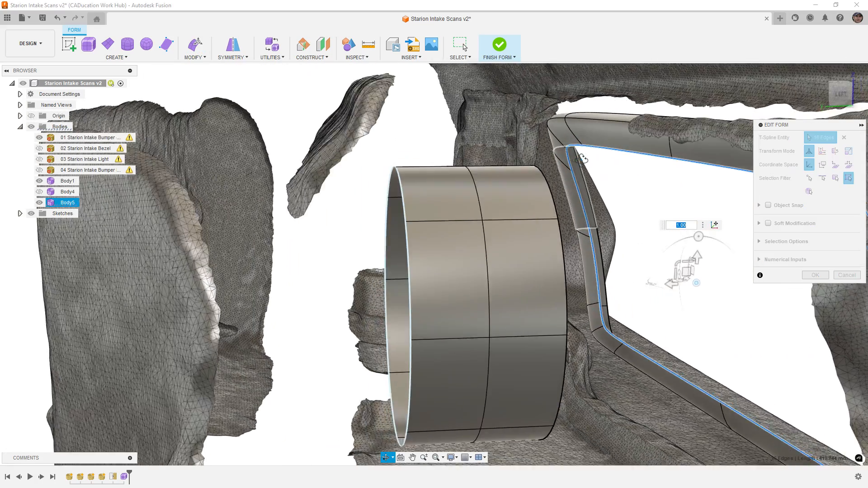
middle_click_drag(582, 160, 576, 163, "shift")
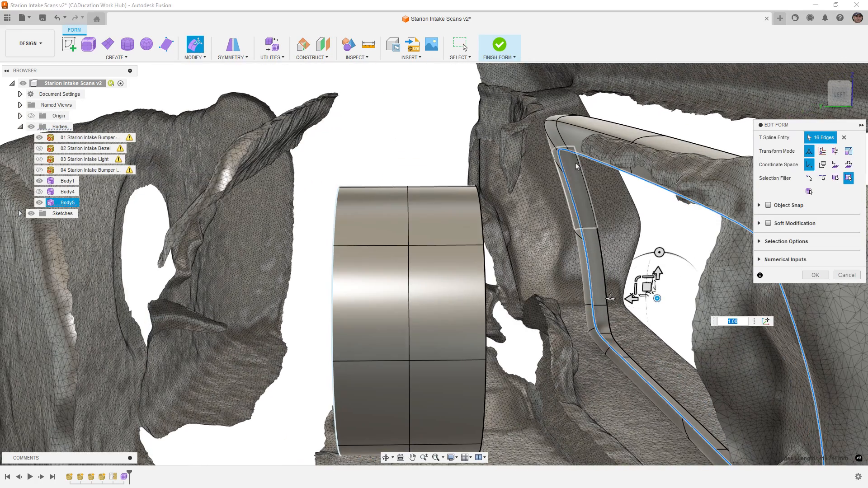
Step: In box display, move the two upper inner corner edges at the frame end away from the round duct by about -12.66 and -13.23 mm
key("alt+1")
left_click(644, 117)
scroll(470, 169, "down", 2)
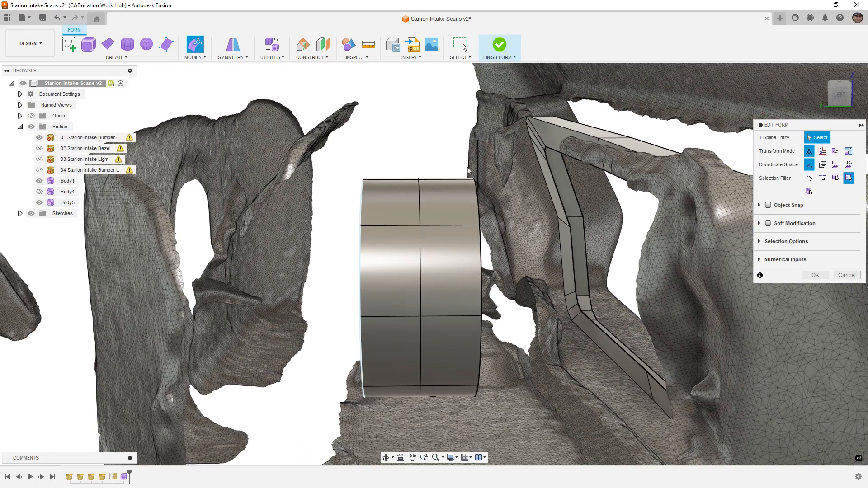
middle_click_drag(576, 192, 367, 185, "shift")
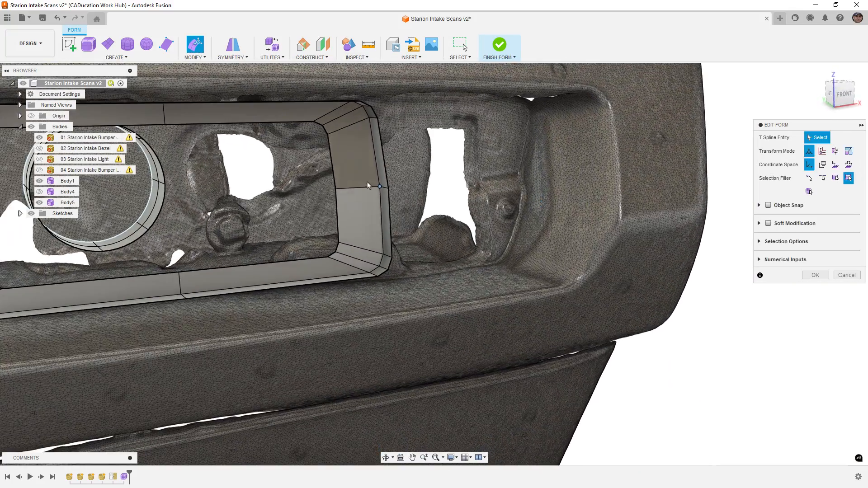
left_click(840, 94)
middle_click_drag(608, 272, 91, 140)
scroll(393, 158, "down", 5)
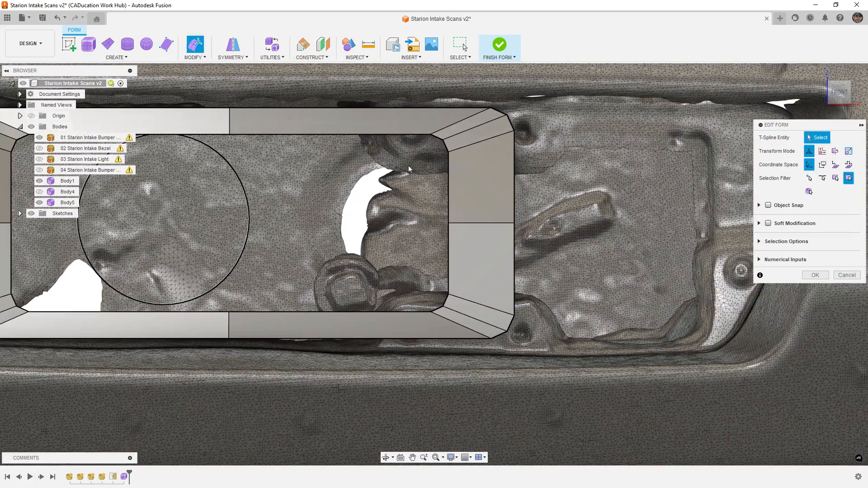
left_click(389, 135)
scroll(445, 152, "up", 1)
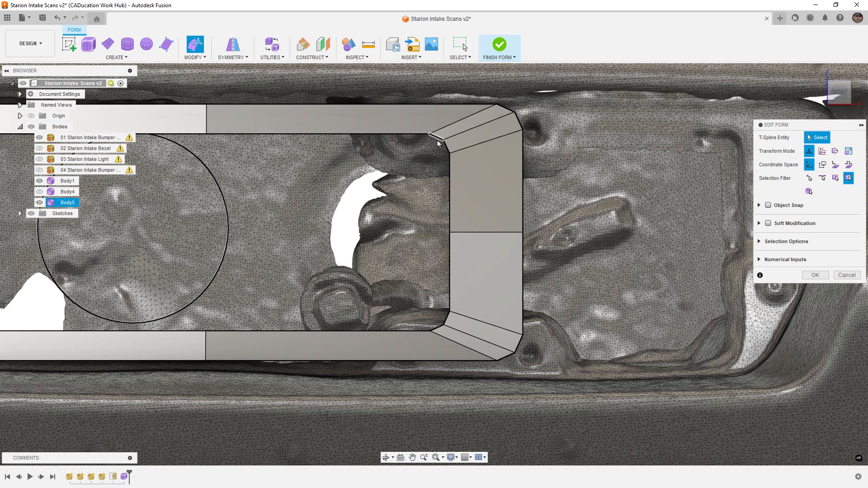
left_click(450, 146)
left_click_drag(452, 132, 411, 174)
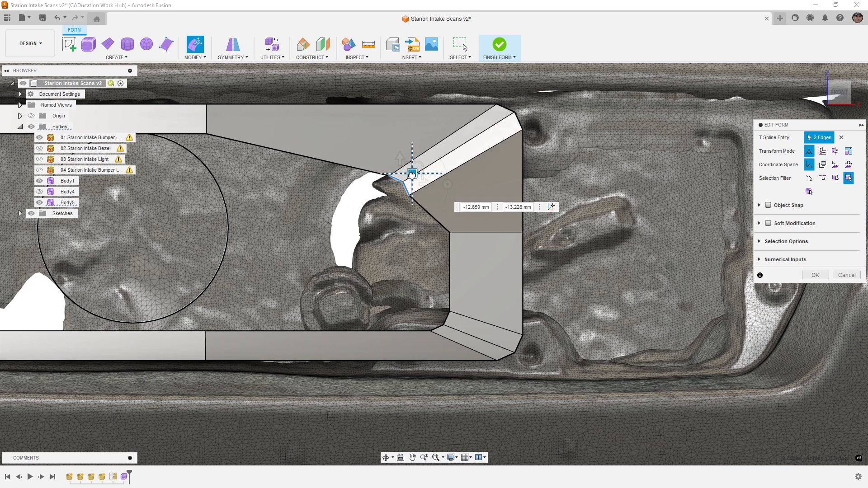
Step: Move the matching lower inner corner edges inward and upward, then shift that end's middle inner vertex slightly toward the round duct
left_click(447, 323)
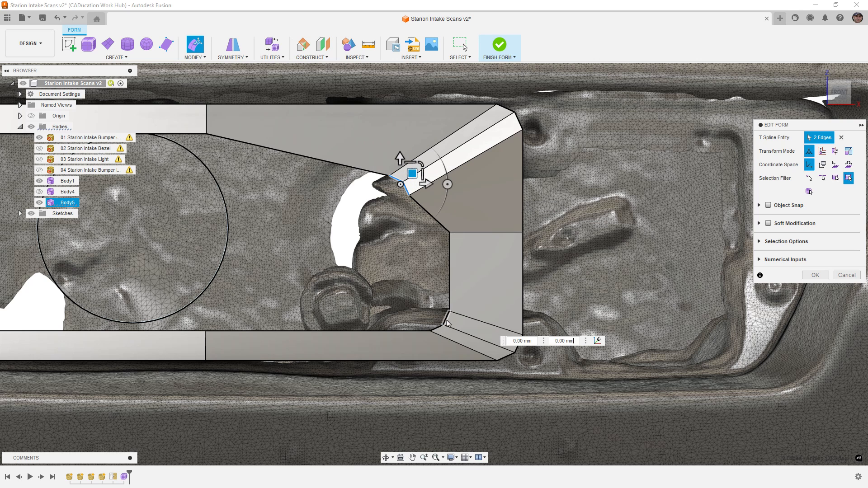
left_click(436, 327, "shift")
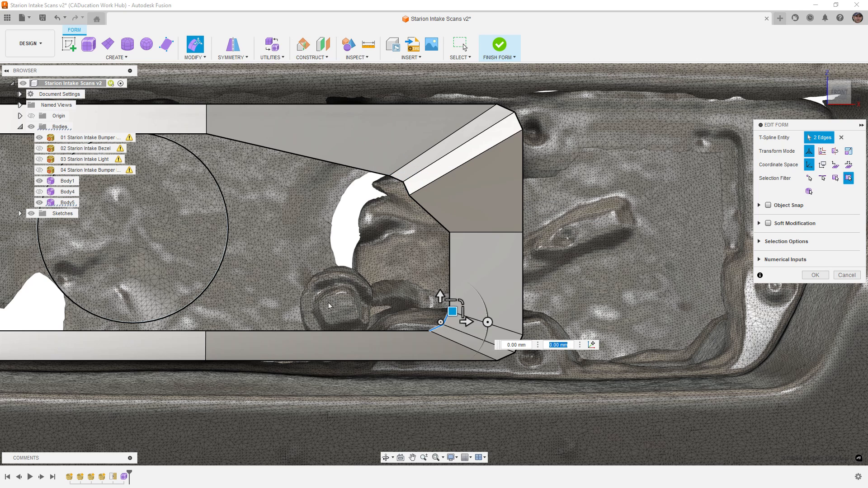
left_click_drag(452, 311, 414, 281)
left_click(449, 233)
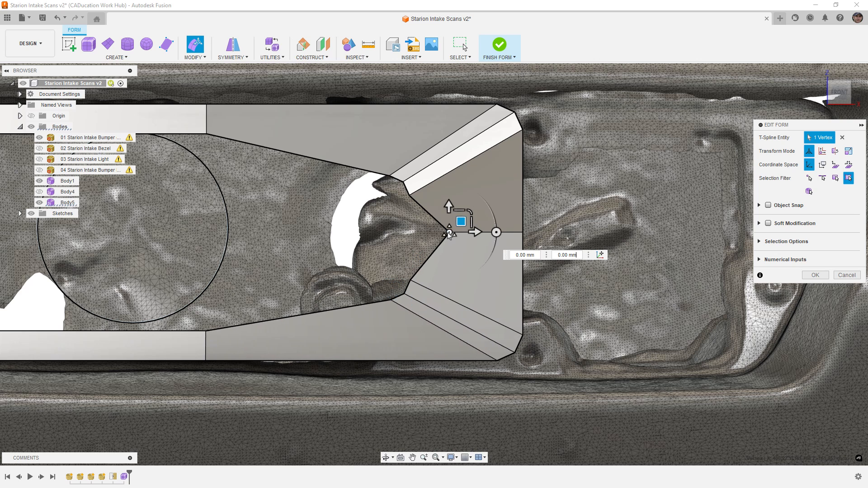
left_click_drag(474, 233, 443, 232)
Step: Extrude the frame's whole inner edge loop back toward the round duct and return the body to smooth display
scroll(463, 236, "down", 1)
mouse_move(381, 246)
middle_mouse_down("shift")
mouse_move(570, 250)
mouse_move(386, 248)
mouse_move(448, 240)
mouse_move(456, 246)
mouse_move(379, 246)
middle_mouse_up("shift")
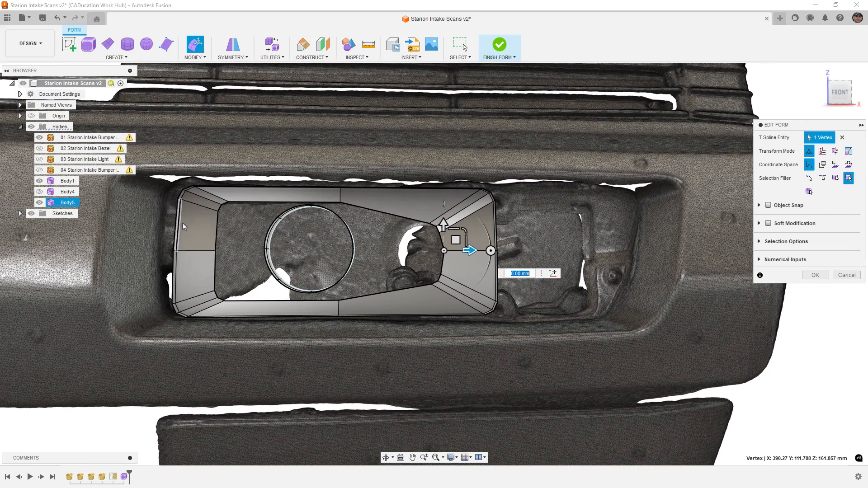
scroll(250, 207, "up", 2)
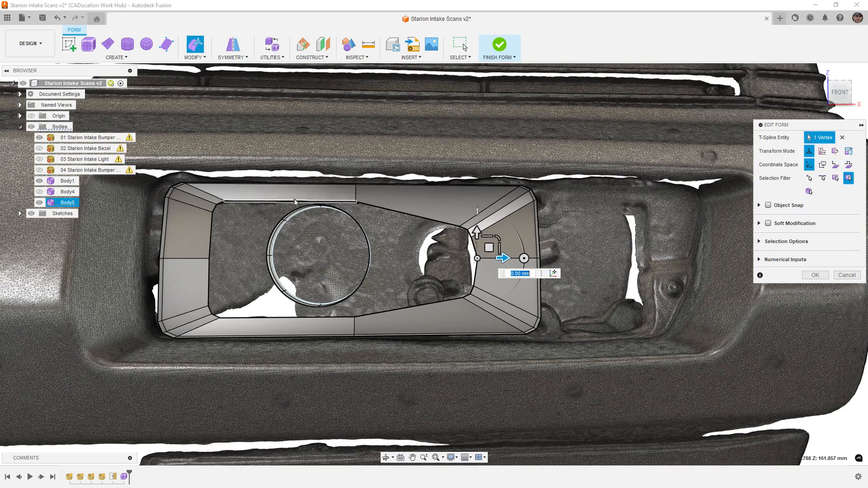
scroll(368, 238, "up", 4)
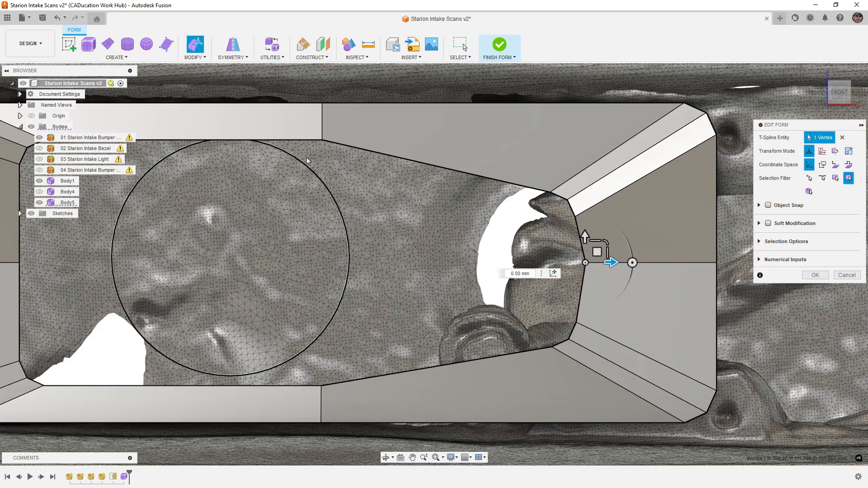
middle_click_drag(306, 161, 453, 163)
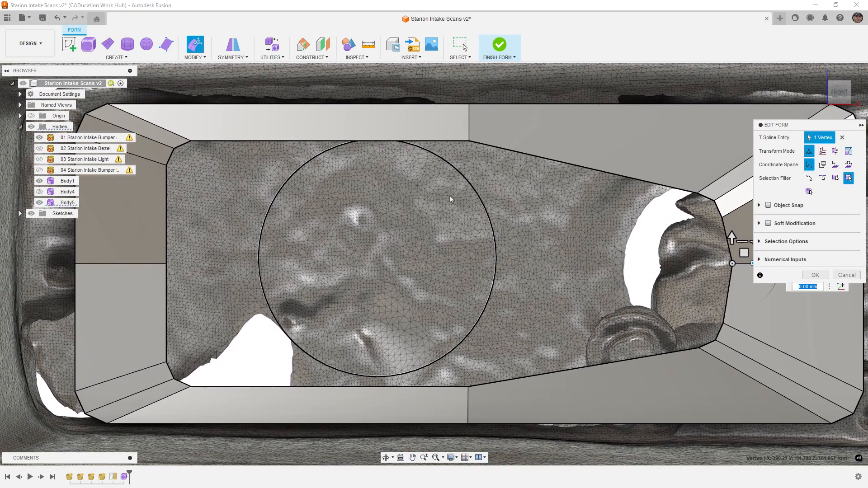
scroll(450, 199, "down", 1)
double_click(447, 150)
scroll(375, 213, "down", 2)
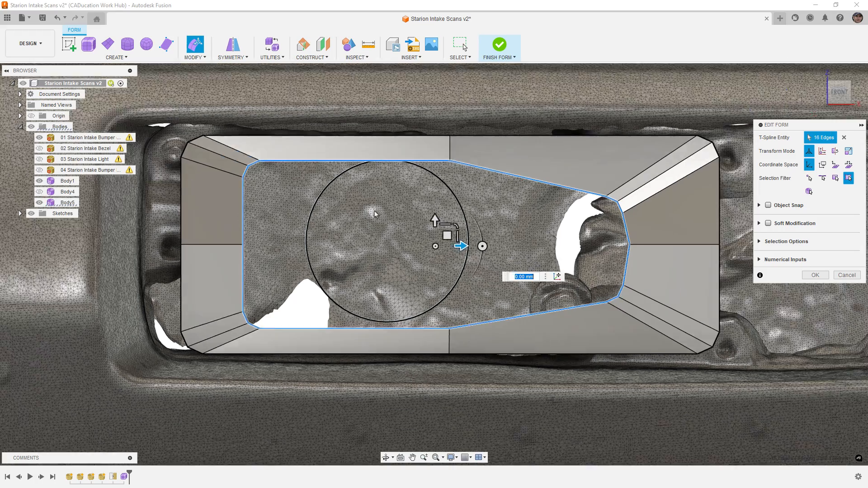
middle_click_drag(384, 233, 487, 236, "shift")
scroll(548, 255, "up", 1)
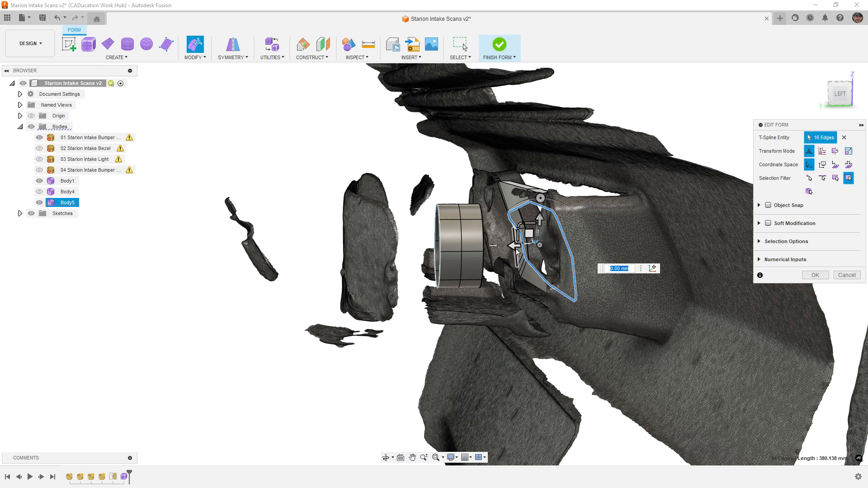
left_click_drag(514, 245, 472, 247)
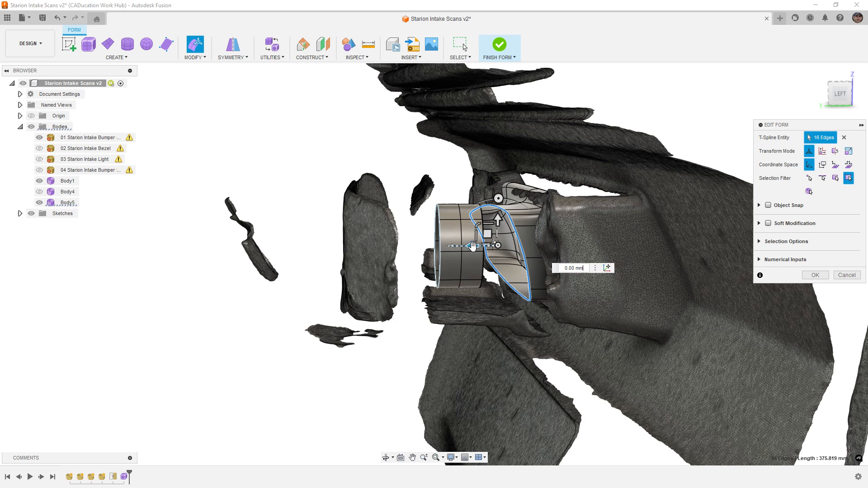
Step: Toggle the bumper scan off and on, leave it hidden, and examine the gap between the extruded frame and the round duct
left_click(39, 138)
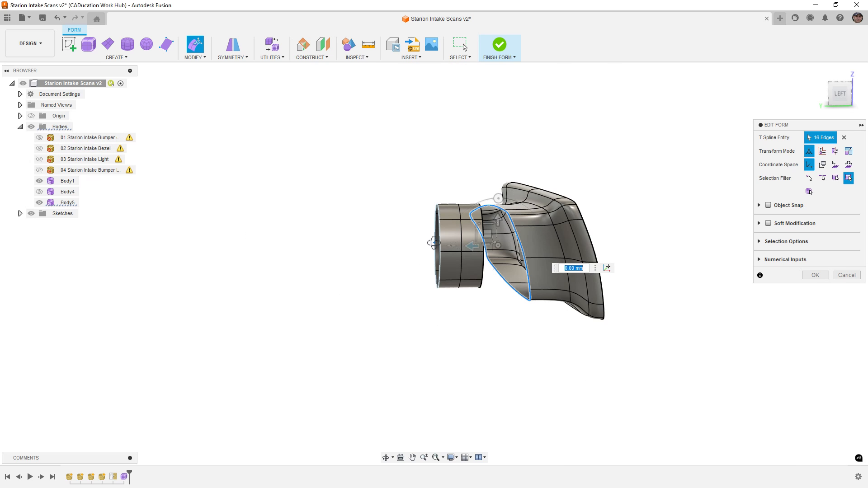
middle_click_drag(431, 242, 417, 284, "shift")
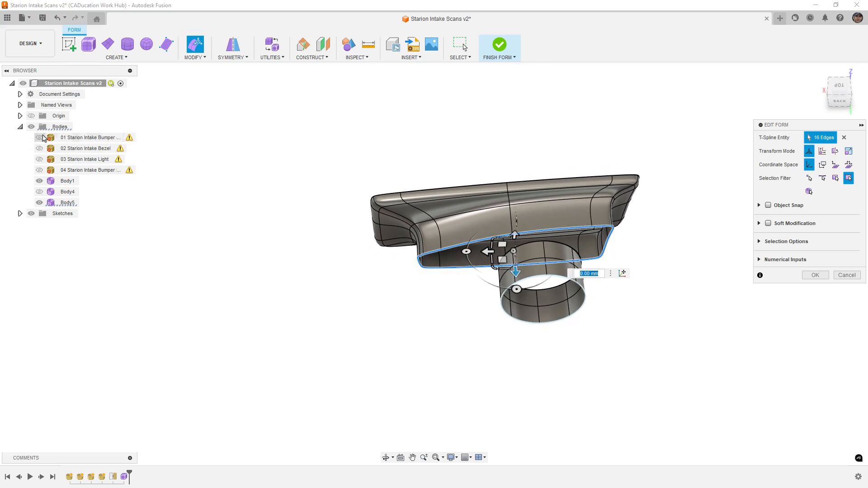
left_click_drag(39, 138, 39, 170)
middle_click_drag(488, 192, 379, 194, "shift")
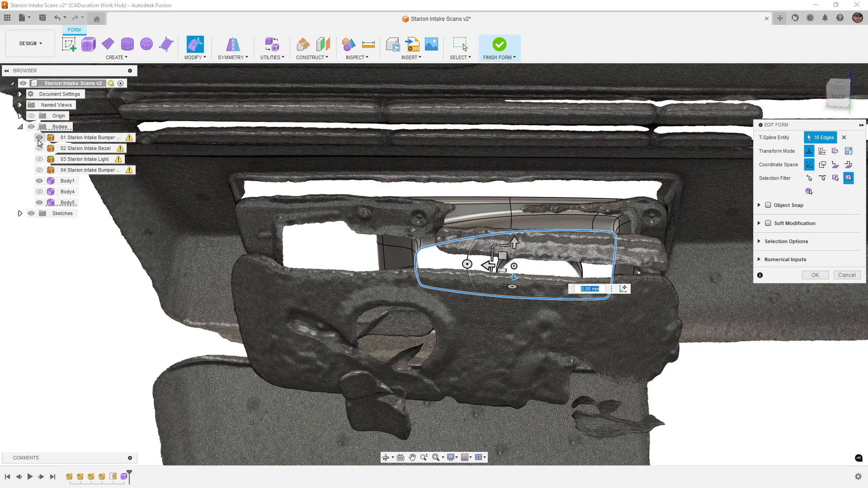
left_click(39, 137)
middle_click_drag(411, 233, 494, 233, "shift")
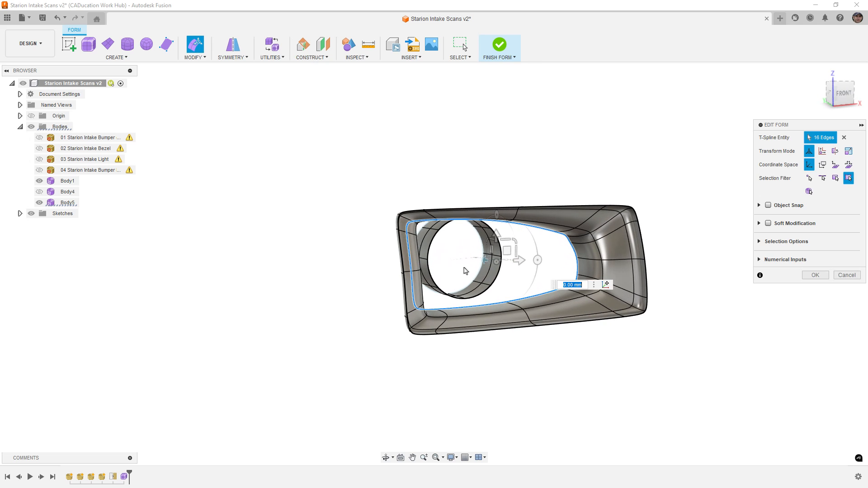
middle_click_drag(458, 266, 449, 264, "shift")
left_click(382, 285)
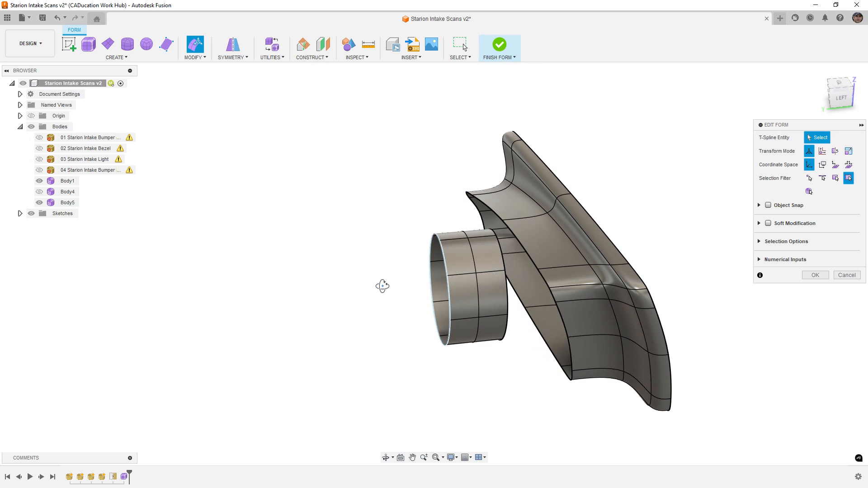
Step: Unfreeze the edge loop at the round duct's end facing away from the frame
middle_click_drag(381, 284, 206, 78, "shift")
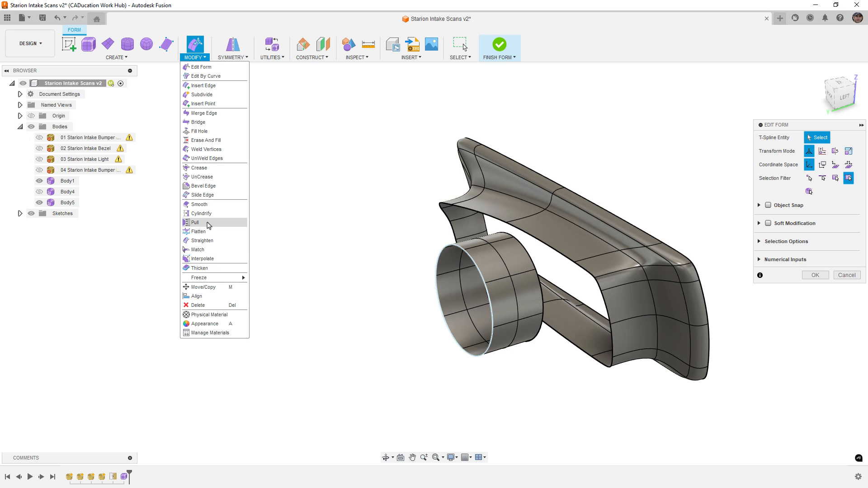
mouse_move(235, 277)
left_click(269, 286)
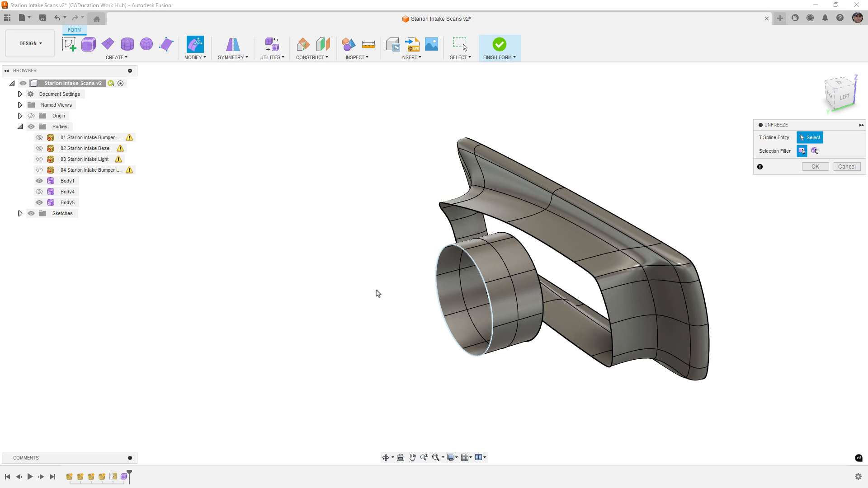
double_click(464, 250)
left_click(812, 169)
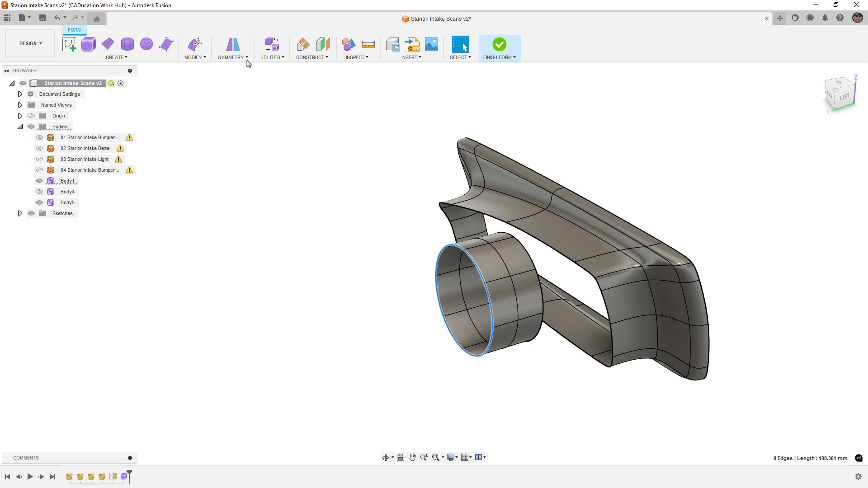
Step: Extrude the round duct's end loop facing away from the frame inward by scaling it, forming a flat ring-shaped lip
left_click(196, 45)
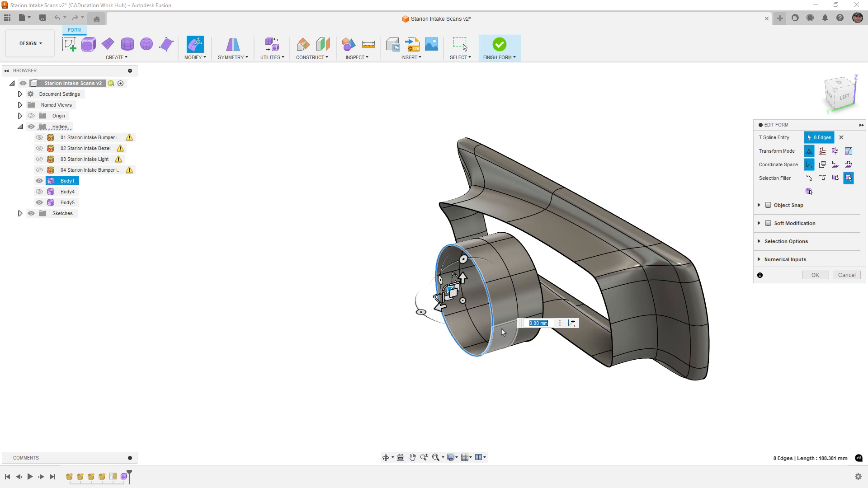
left_click_drag(464, 299, 465, 293)
left_click(810, 275)
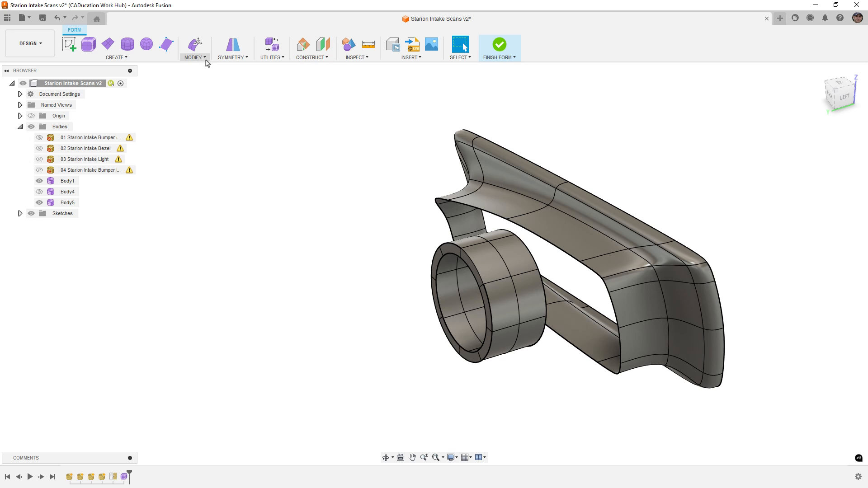
Step: Insert a single-sided edge loop at location -0.656 from the round duct's middle loop, toward the new lip
left_click(497, 256)
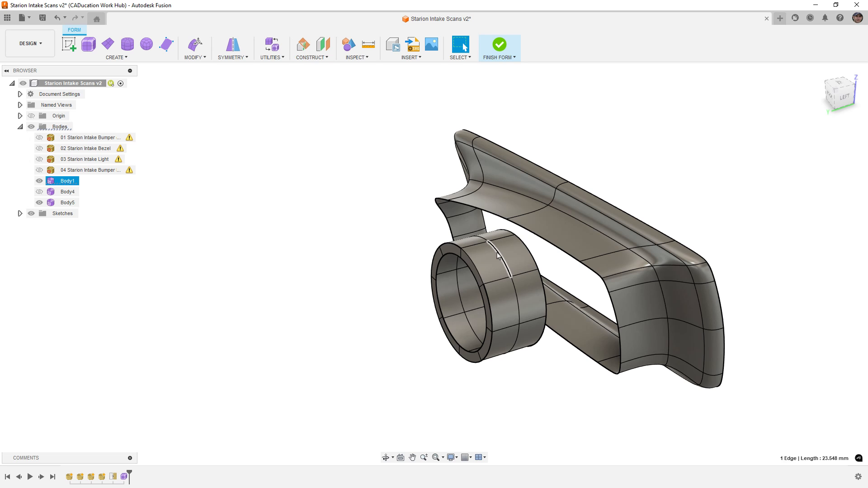
double_click(497, 252)
left_click(192, 60)
left_click(203, 88)
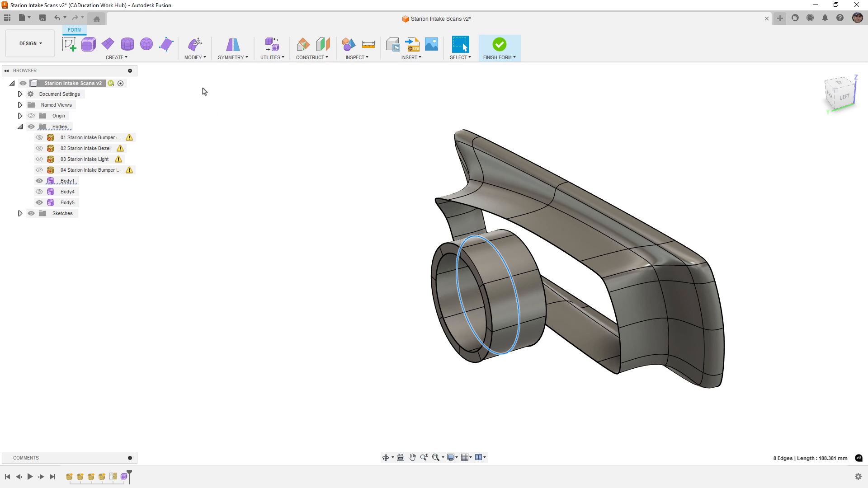
left_click_drag(453, 293, 426, 297)
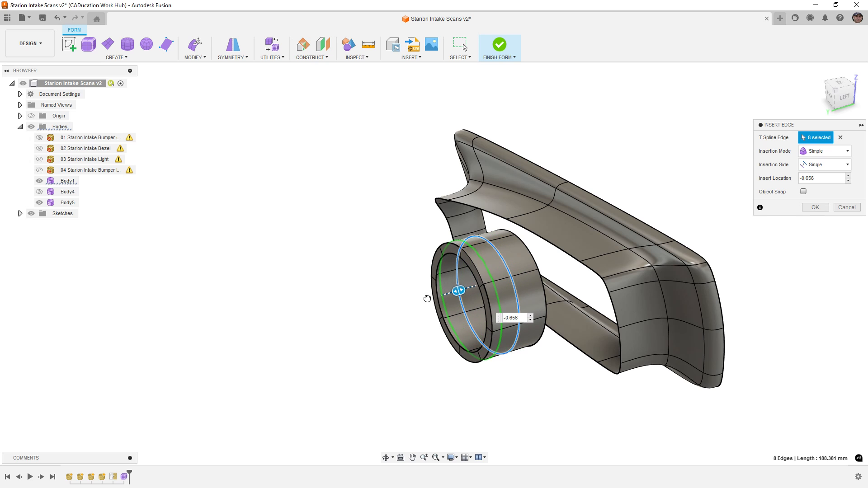
left_click(815, 208)
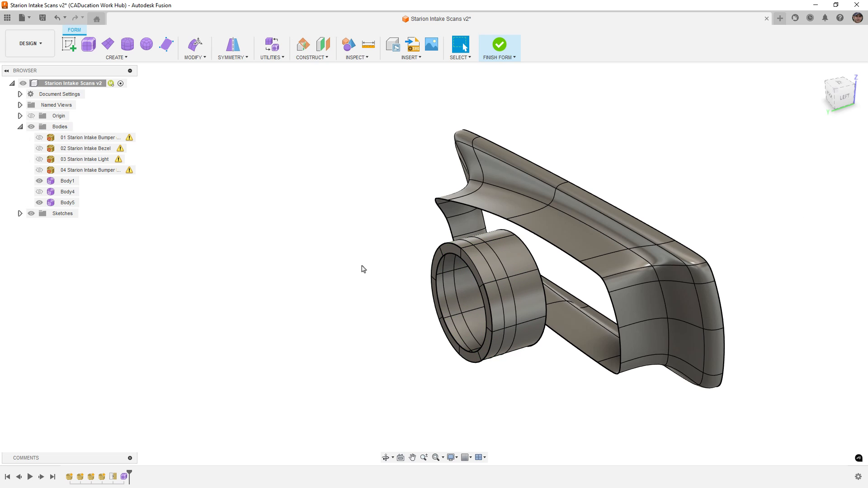
Step: Insert another edge loop at location 0.50 between the newly added loop and the lip
key("Return")
double_click(492, 270)
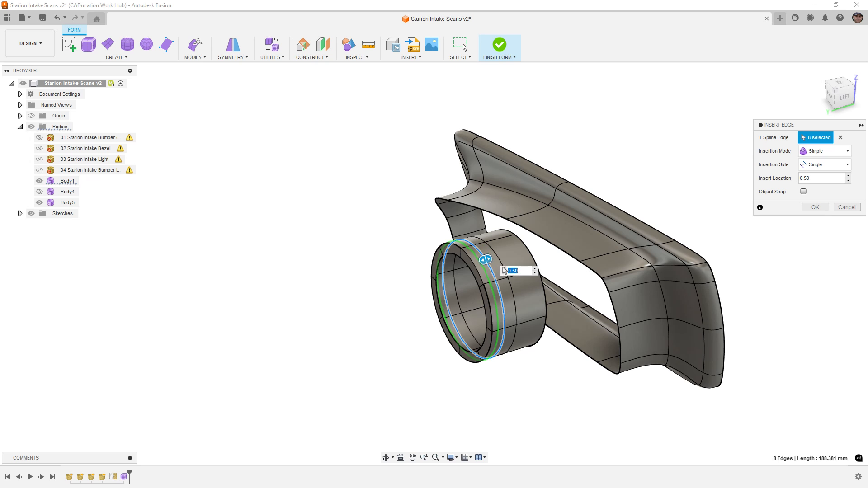
left_click(817, 209)
Step: Delete the edge loop at the round duct's frame-facing end to shorten the duct
scroll(532, 273, "up", 2)
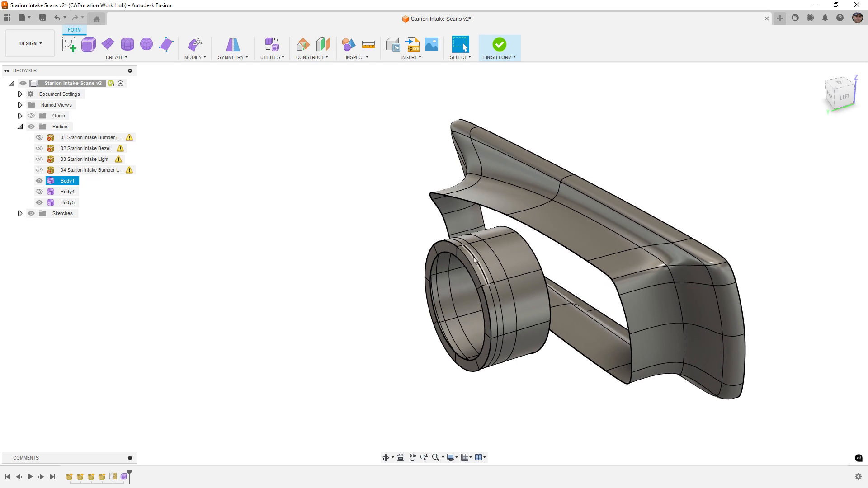
middle_click_drag(552, 276, 532, 275, "shift")
double_click(503, 249)
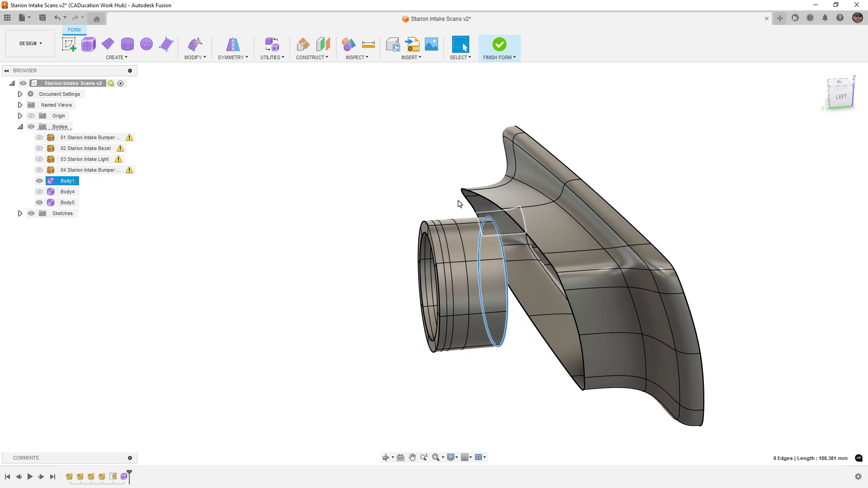
key("Delete")
middle_click_drag(411, 209, 422, 215, "shift")
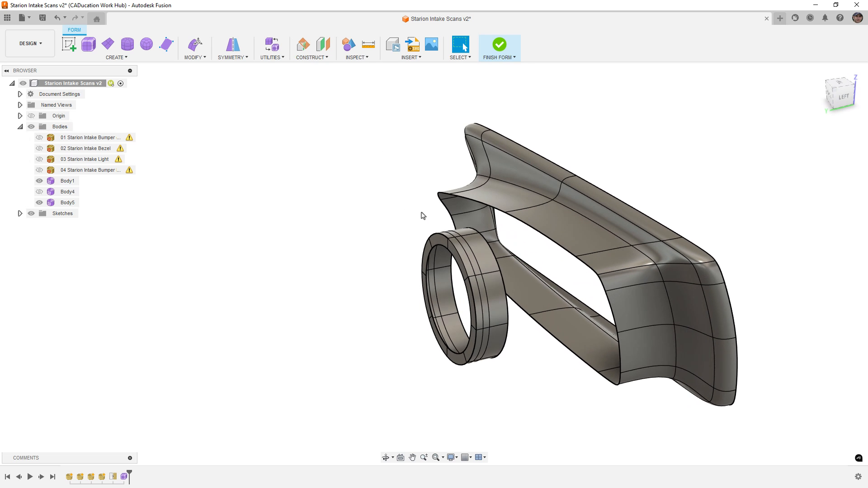
Step: Freeze the edges of the round duct's lip, including both its outer and inner loops
left_click(205, 58)
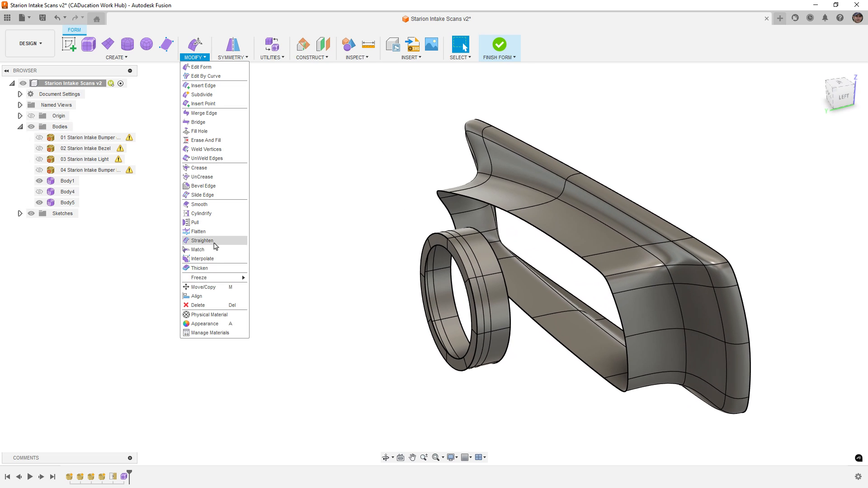
mouse_move(217, 277)
left_click(264, 278)
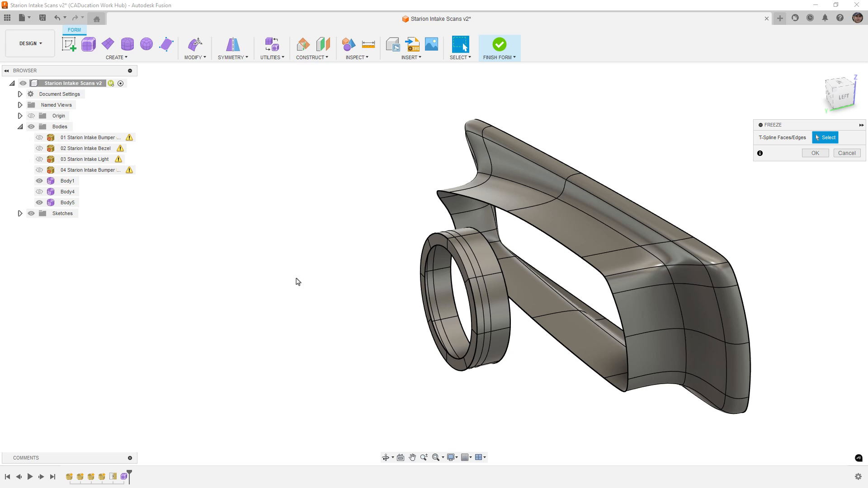
double_click(457, 260)
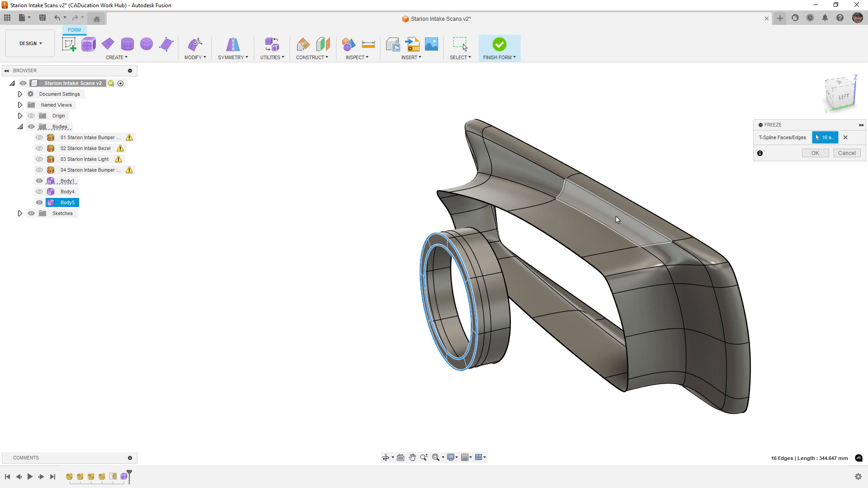
left_click(815, 152)
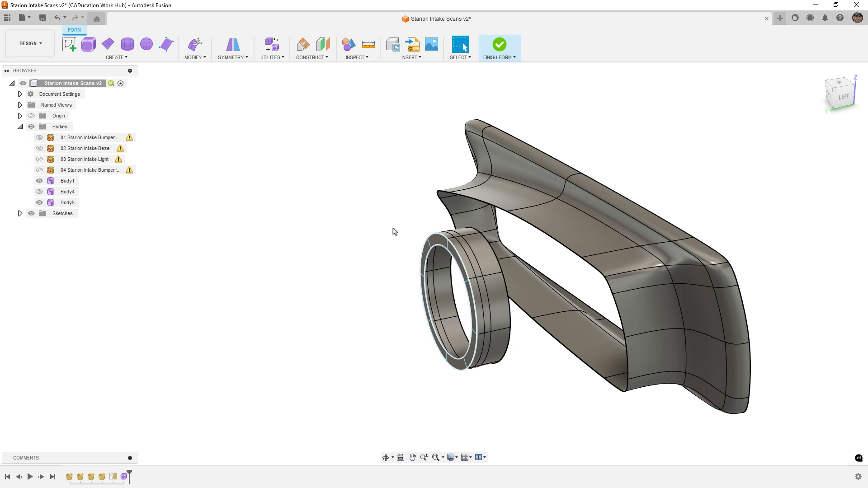
Step: In box display, move the six edges at the tapered end of the frame's rear opening toward the round duct, checking the shape in smooth display
middle_click_drag(556, 305, 598, 302, "shift")
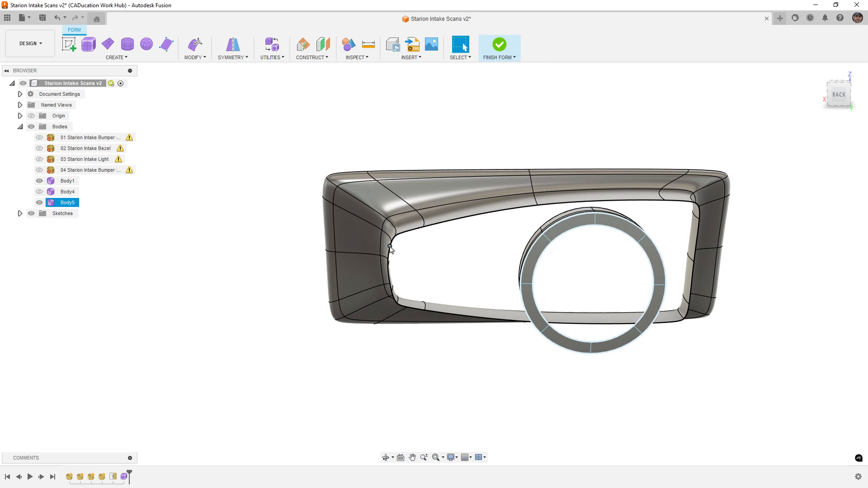
left_click(404, 219)
key("alt+1")
left_click(426, 253)
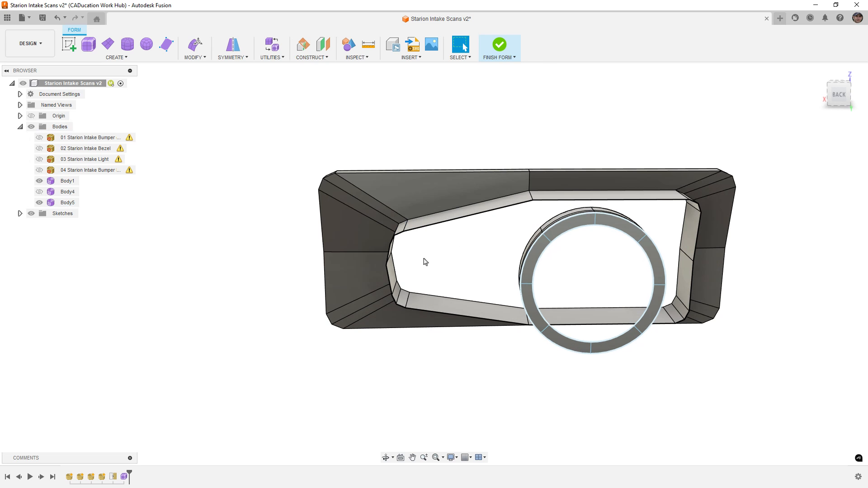
middle_click_drag(425, 261, 592, 227, "shift")
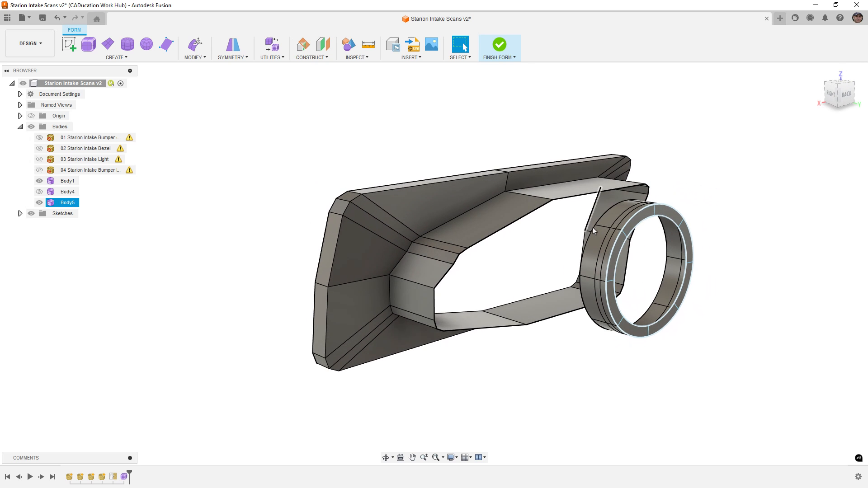
scroll(463, 256, "up", 2)
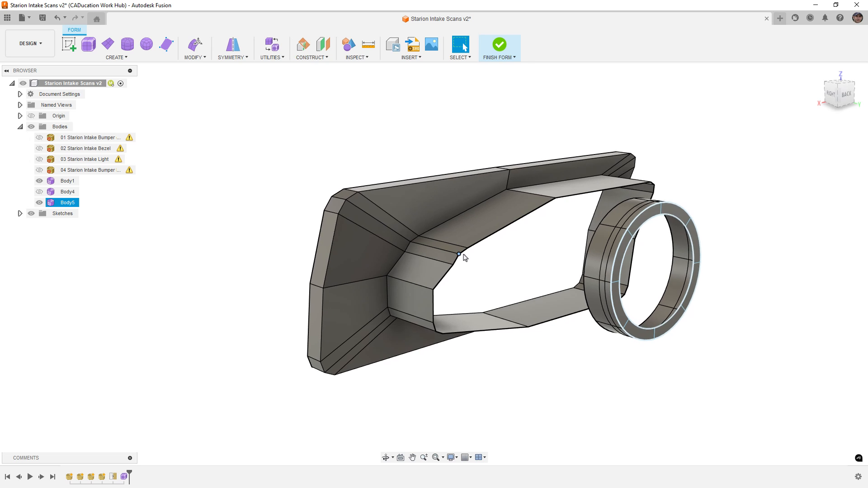
left_click(450, 275, "shift")
middle_click_drag(435, 305, 417, 269, "shift")
left_click(416, 266, "shift")
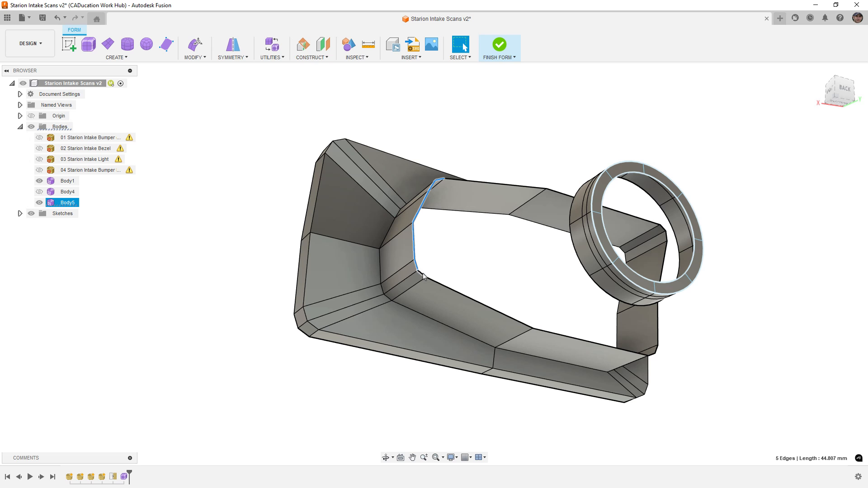
left_click(422, 275, "shift")
left_click(195, 44)
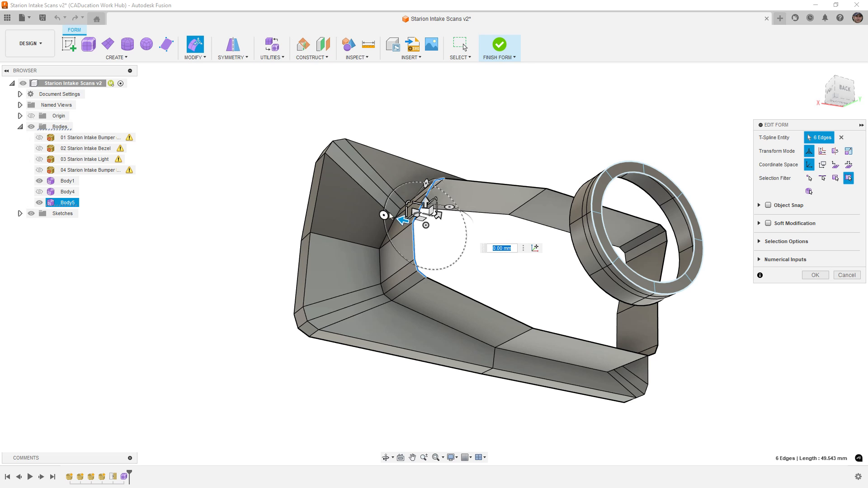
left_click_drag(401, 218, 475, 245)
middle_click_drag(476, 245, 539, 263, "shift")
key("alt+3")
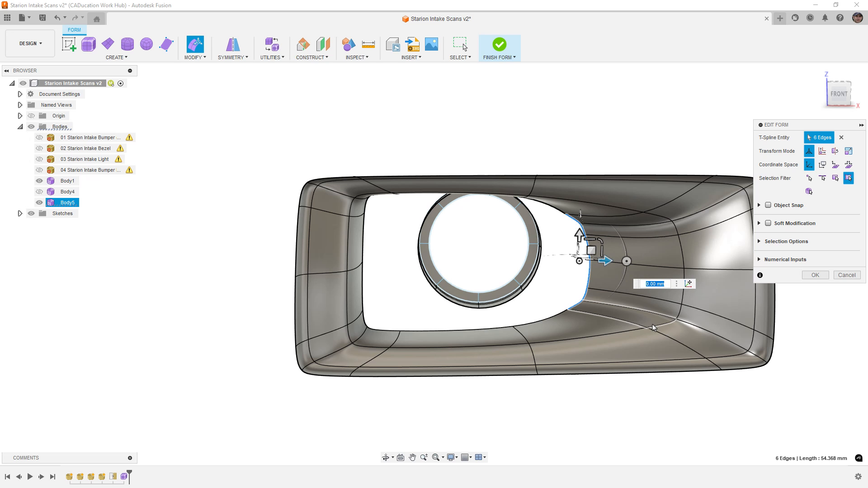
key("alt+1")
Step: From the top view, set the pivot on the rear opening's vertex nearest the round duct and scale the whole opening loop flat in depth
middle_click_drag(528, 303, 616, 319, "shift")
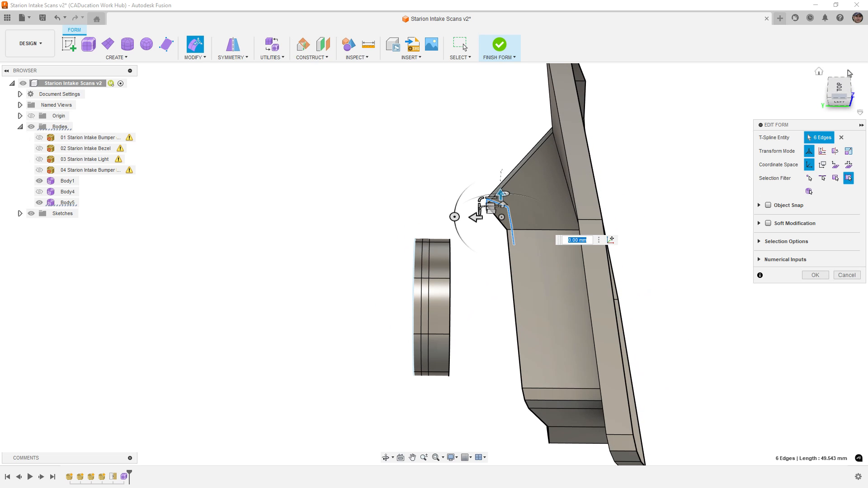
left_click(843, 87)
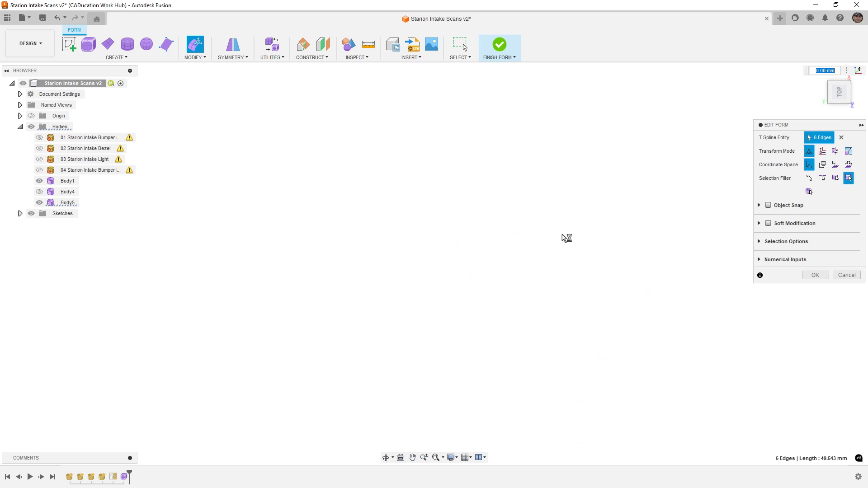
double_click(406, 253)
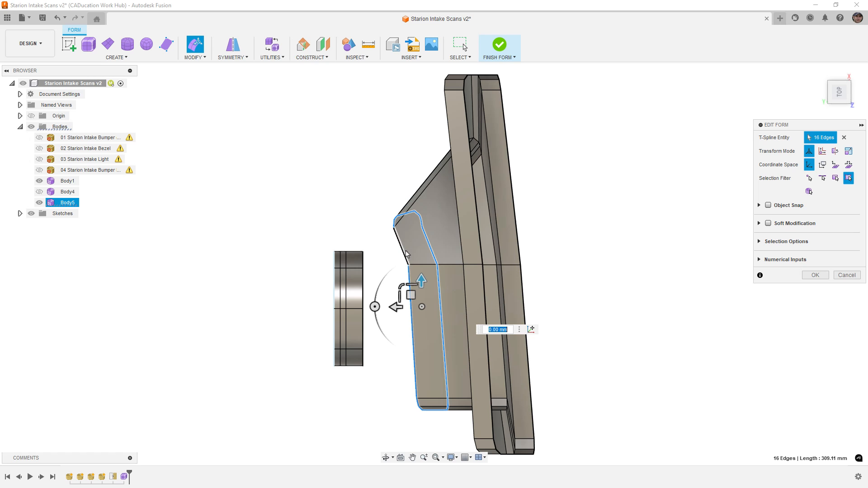
left_click(533, 331)
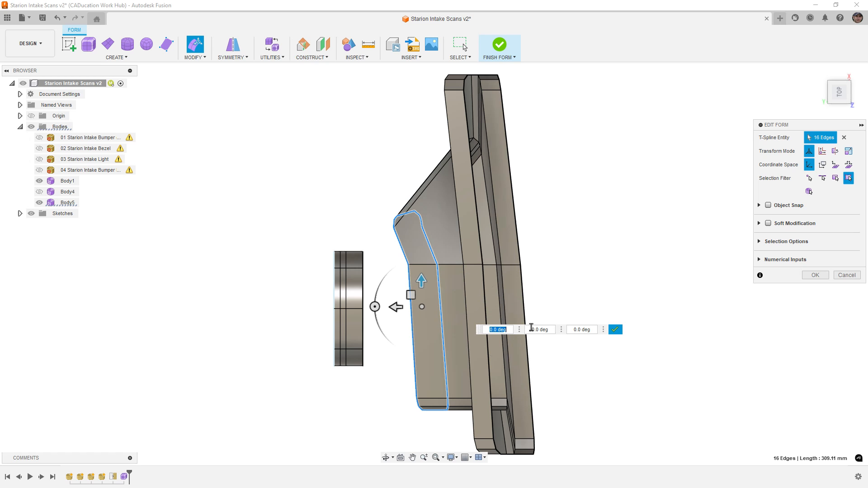
left_click(393, 227)
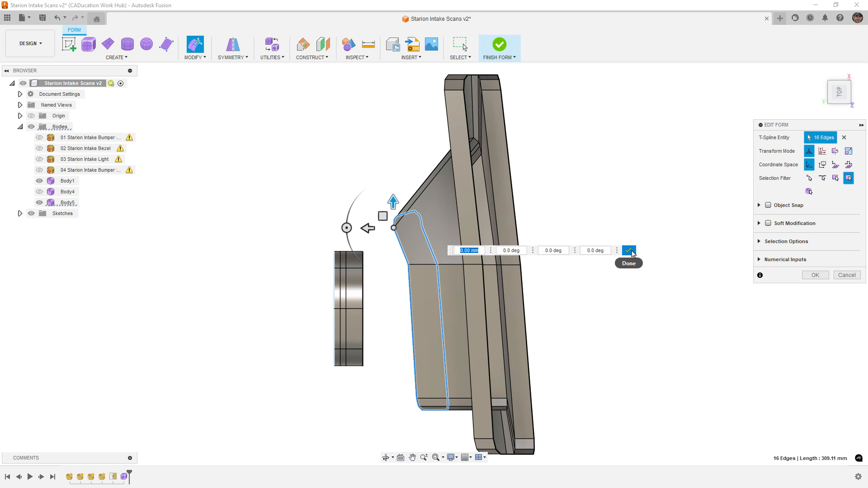
left_click(629, 250)
left_click_drag(370, 217, 438, 222)
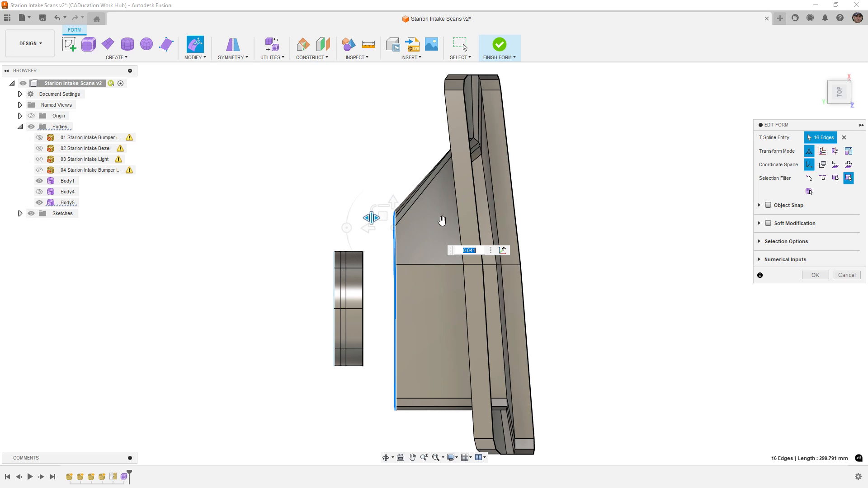
Step: Lower the upper middle vertex of the frame's rear opening to about Z 186.9 mm
left_click(576, 346)
middle_click_drag(575, 345, 588, 276, "shift")
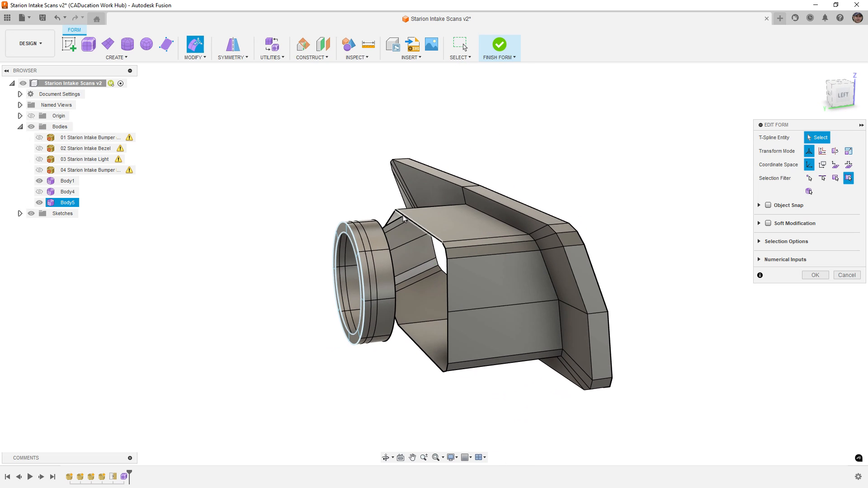
left_click(404, 217)
scroll(440, 242, "up", 5)
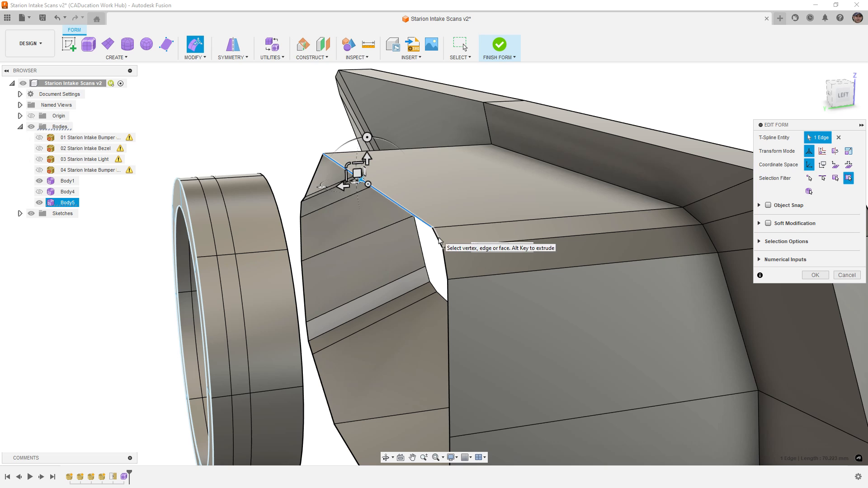
left_click(323, 154)
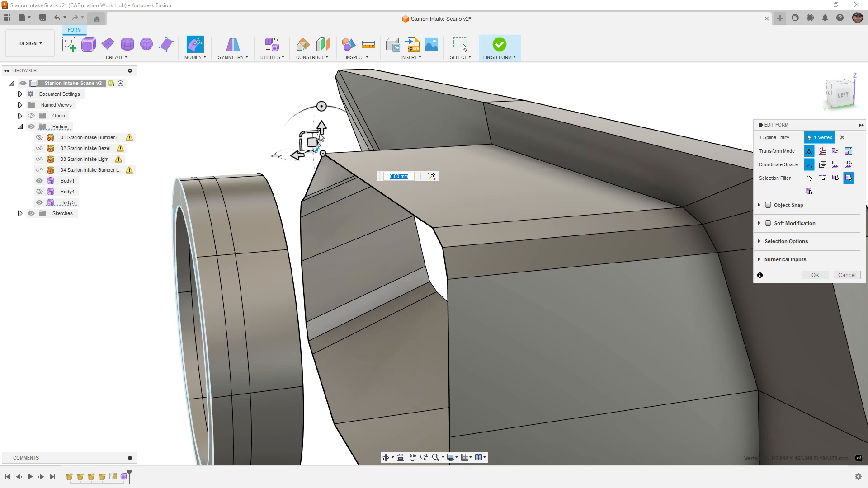
left_click_drag(320, 132, 321, 158)
scroll(435, 357, "down", 3)
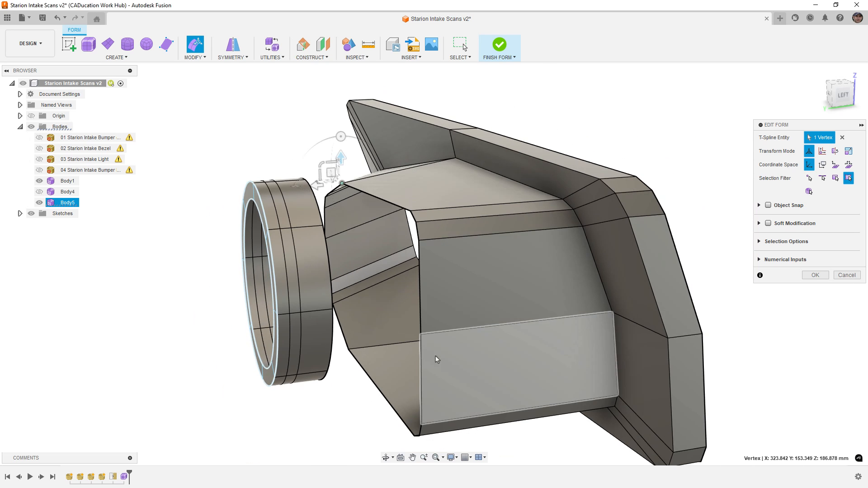
Step: Raise the lower middle vertex of the frame's rear opening by 5 mm
middle_click_drag(435, 357, 452, 319, "shift")
left_click(345, 339)
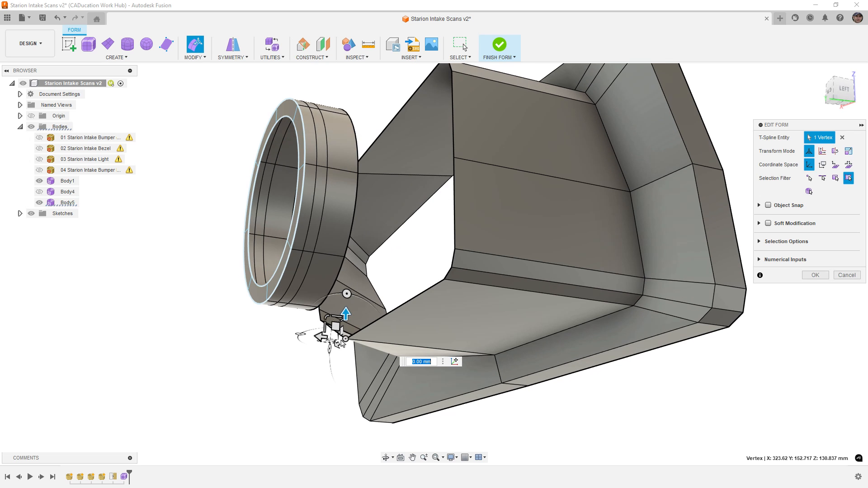
left_click_drag(346, 314, 348, 295)
scroll(352, 384, "down", 2)
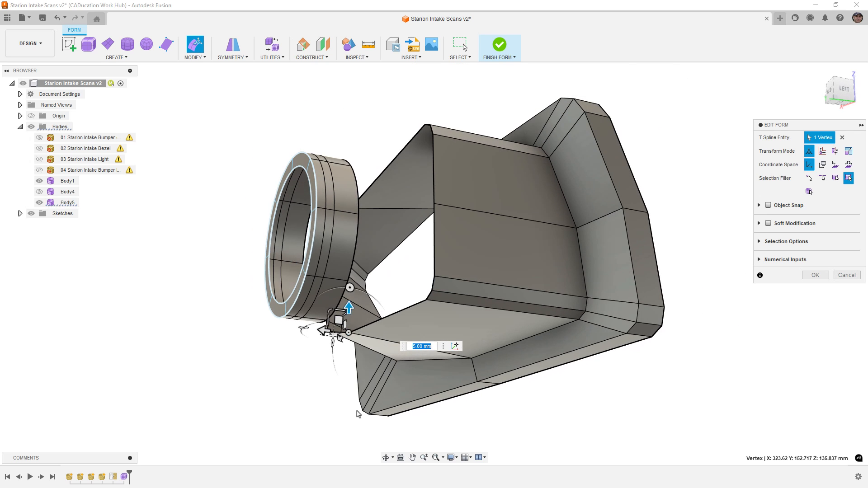
middle_click_drag(359, 414, 269, 418, "shift")
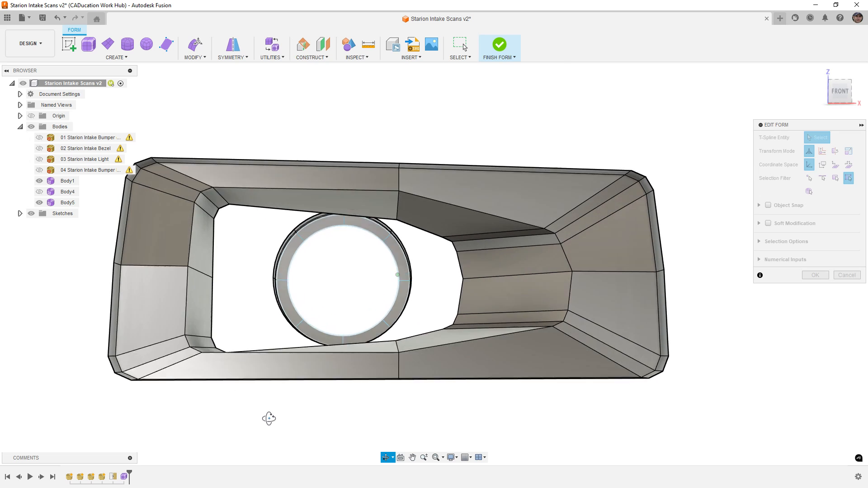
scroll(227, 223, "up", 3)
left_click(228, 210)
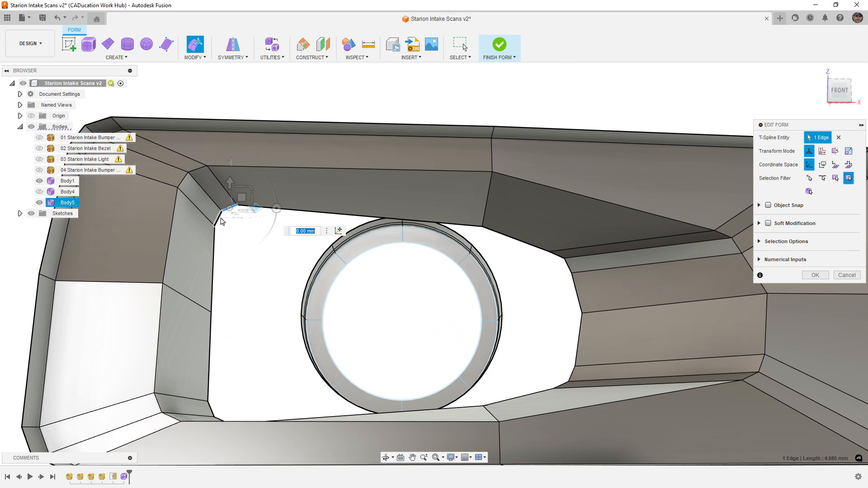
left_click(218, 218, "ctrl")
left_click(216, 243, "ctrl")
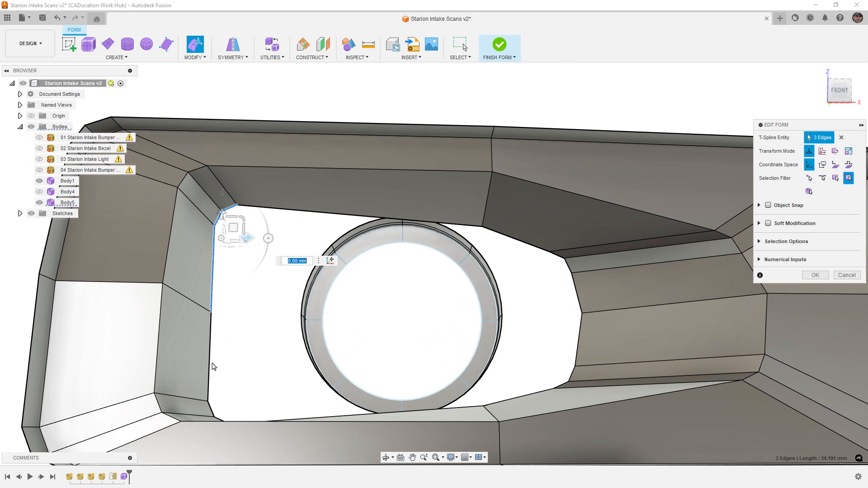
left_click(210, 362, "ctrl")
left_click(236, 333)
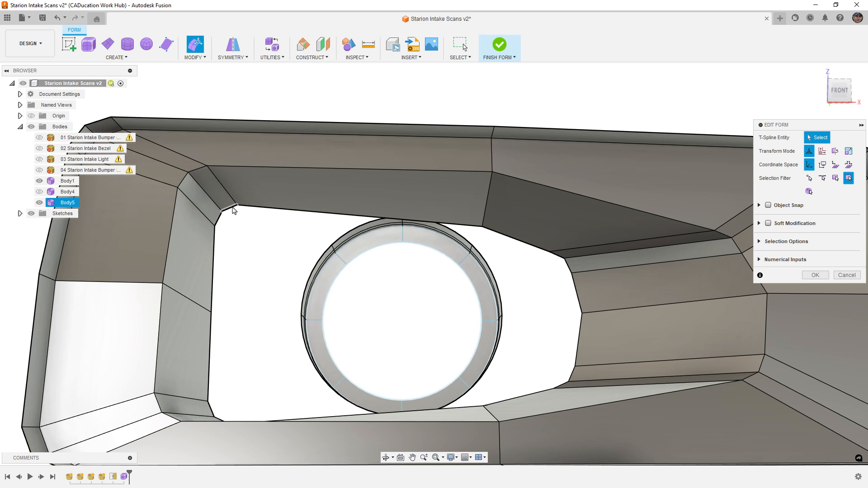
Step: Move the six edges at the wide end of the frame's rear opening 18 mm in X toward the round duct and switch to smooth display
left_click(232, 209)
middle_click_drag(229, 301, 236, 393, "shift")
double_click(233, 397, "shift")
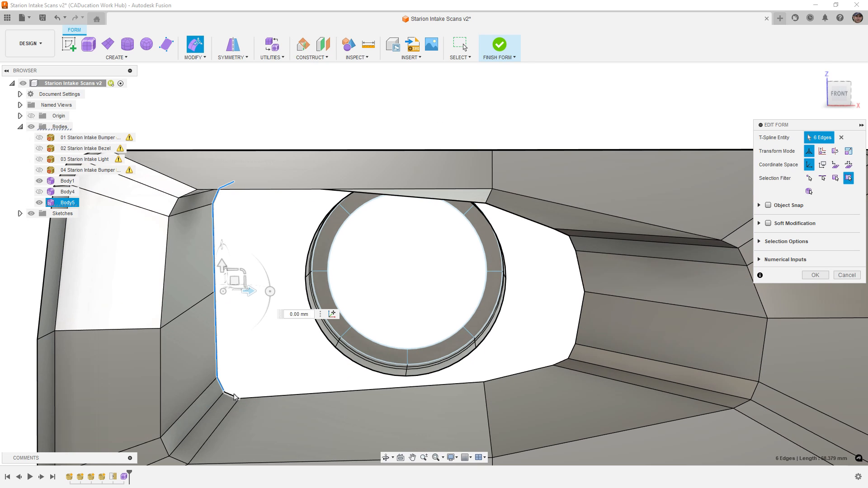
left_click_drag(258, 294, 315, 297)
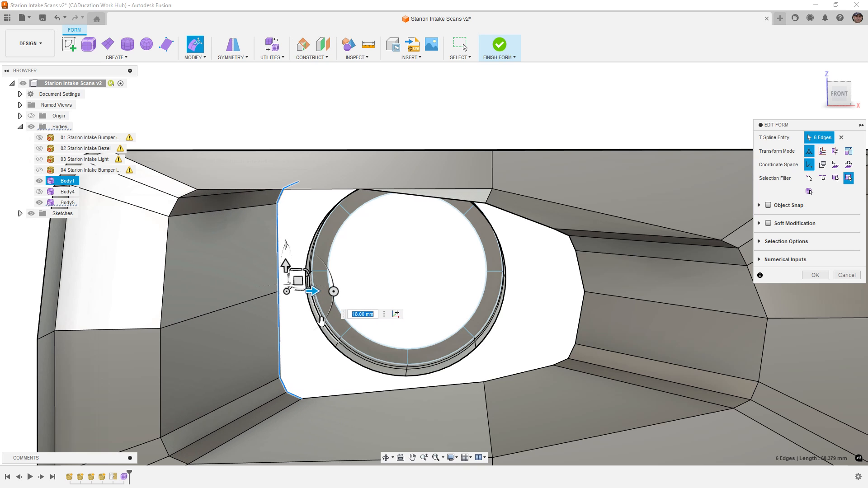
key("alt+3")
left_click(380, 293)
middle_click_drag(380, 293, 389, 279, "shift")
Step: Scale the six edges at the rear opening's wide end vertically by a factor of 0.80 and finish the form edit
left_click(315, 236)
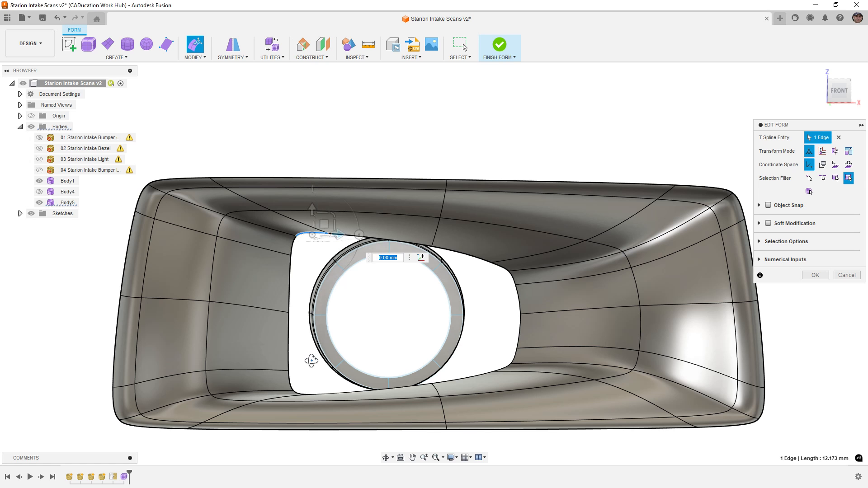
middle_click_drag(316, 357, 312, 379, "shift")
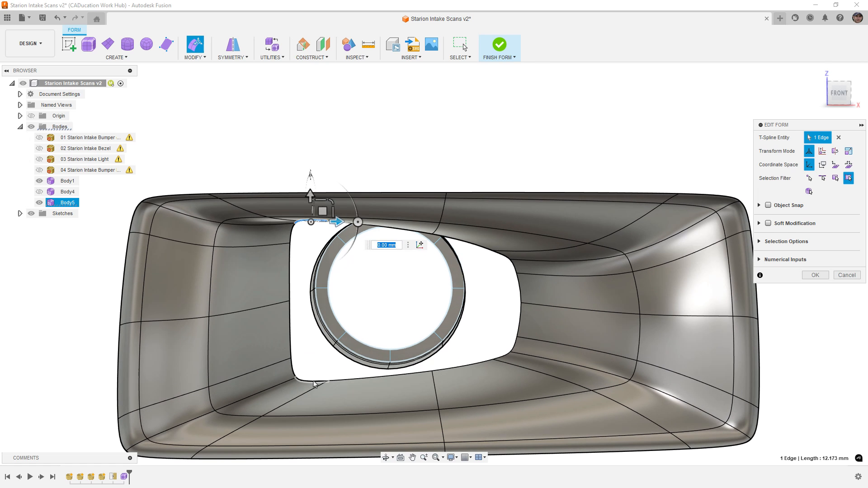
double_click(315, 383)
left_click_drag(314, 279, 315, 284)
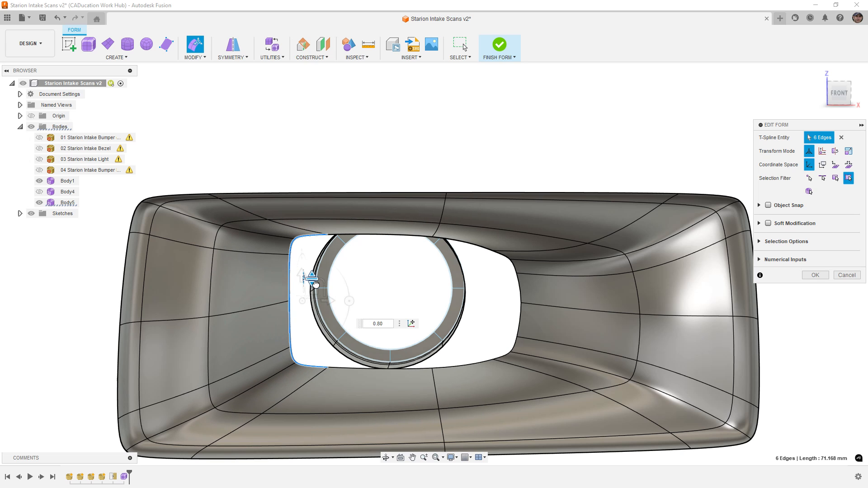
left_click(379, 295)
middle_click_drag(387, 300, 508, 329, "shift")
scroll(393, 284, "down", 2)
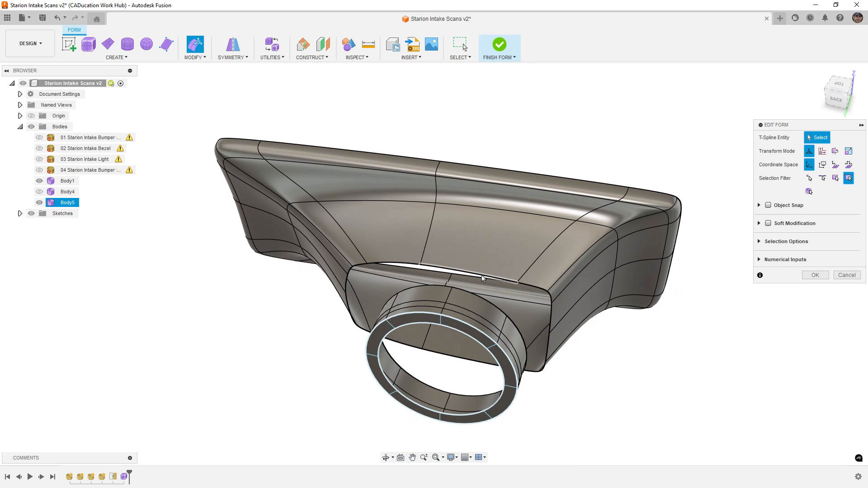
double_click(483, 276)
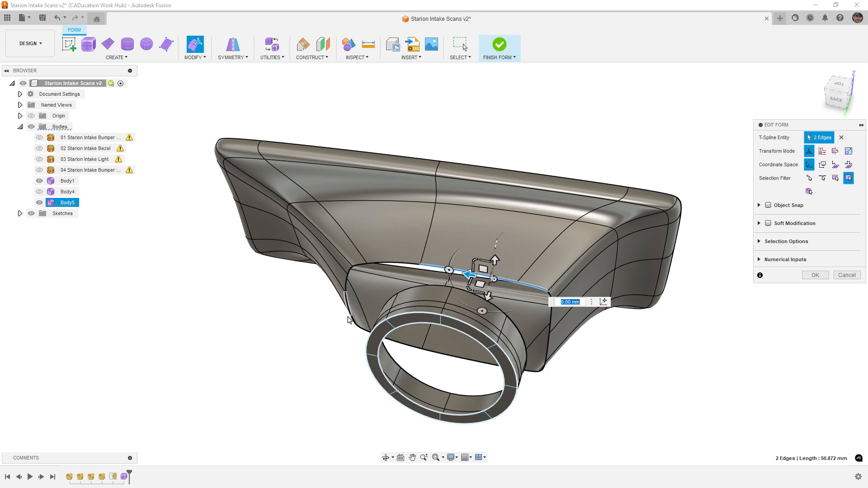
middle_click_drag(461, 378, 419, 371, "shift")
left_click(805, 275)
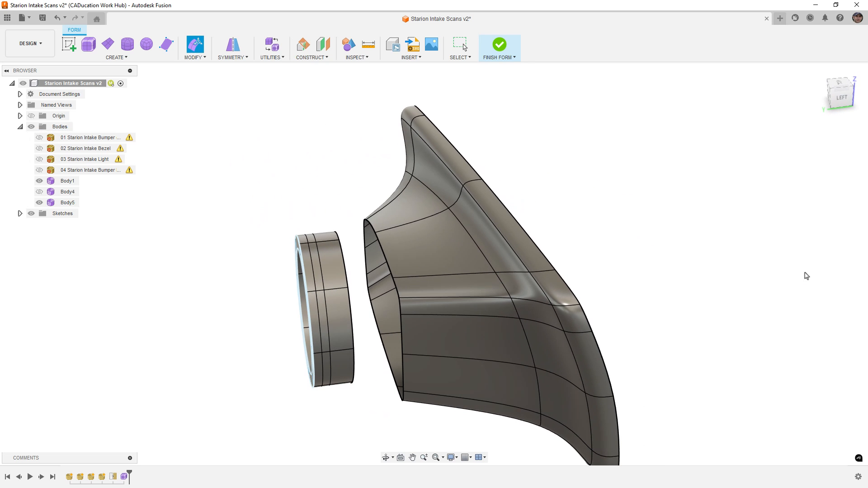
Step: Subdivide all 32 faces of the round duct in Exact mode with two length faces and two width faces
left_click(199, 58)
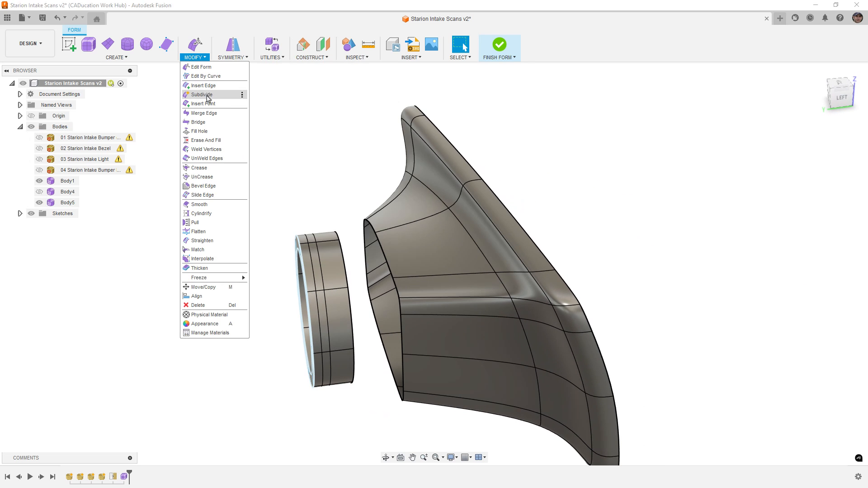
left_click(219, 94)
left_click_drag(266, 210, 370, 412)
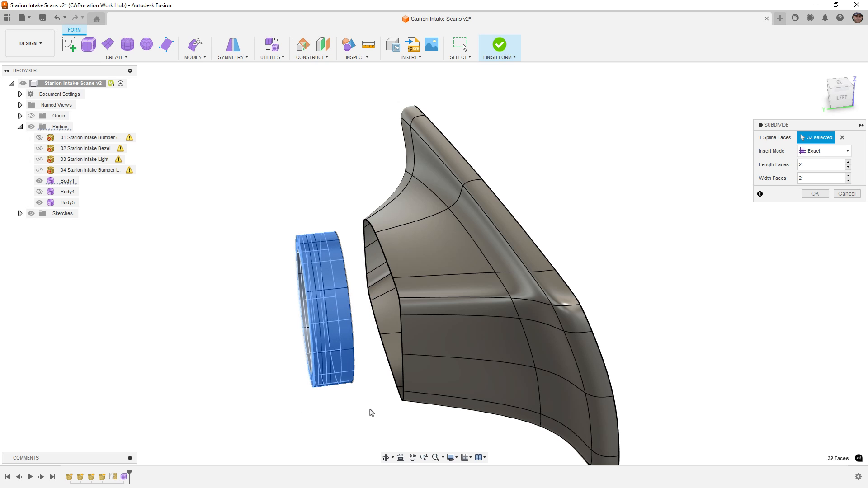
left_click(814, 193)
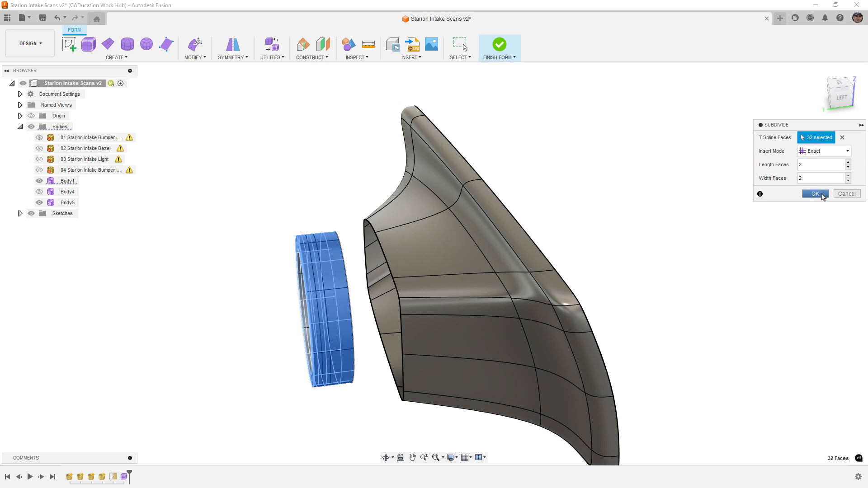
Step: From the top view, create a four-sided face joining the rear opening's upper edge on its wide half to a top edge of the round duct
middle_click_drag(355, 313, 417, 331, "shift")
scroll(380, 264, "up", 3)
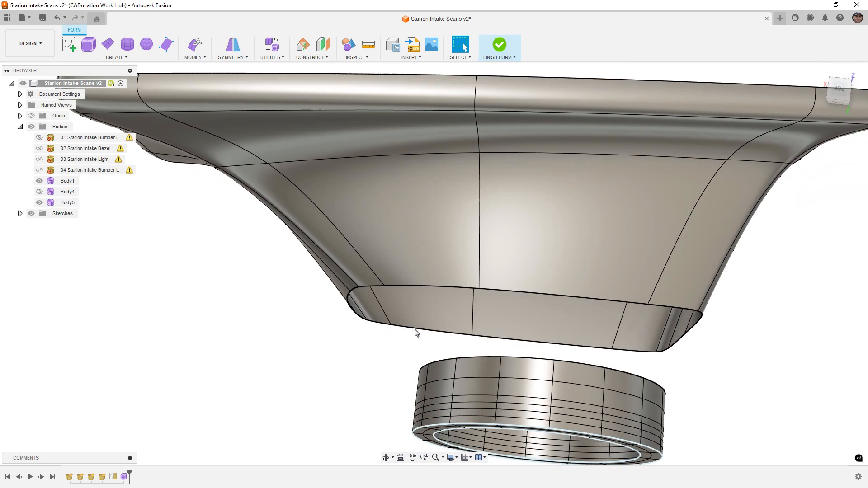
left_click(832, 92)
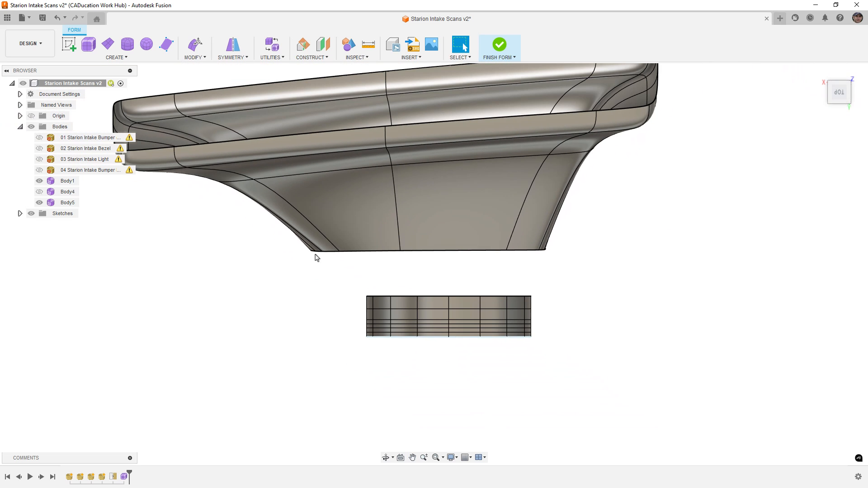
scroll(452, 294, "up", 2)
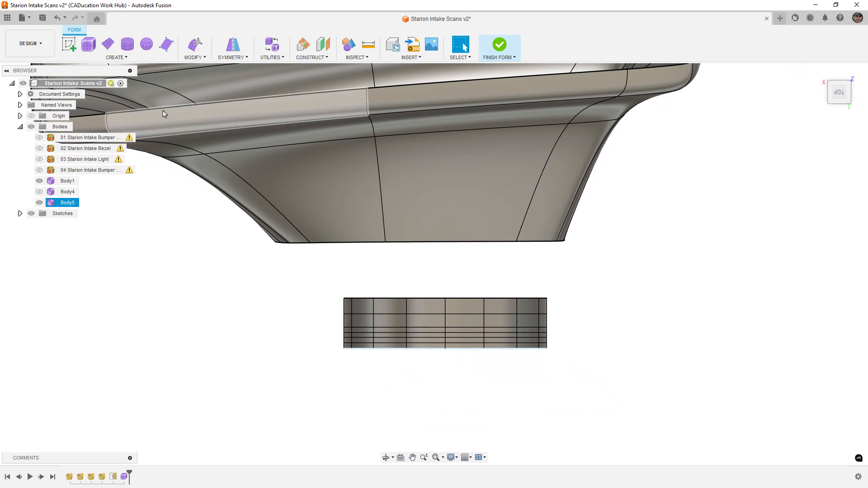
left_click(167, 44)
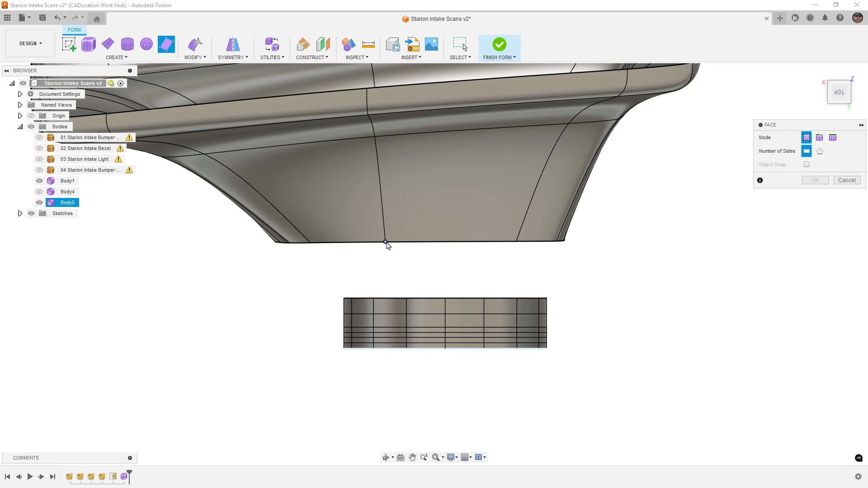
left_click(385, 242)
left_click(406, 298)
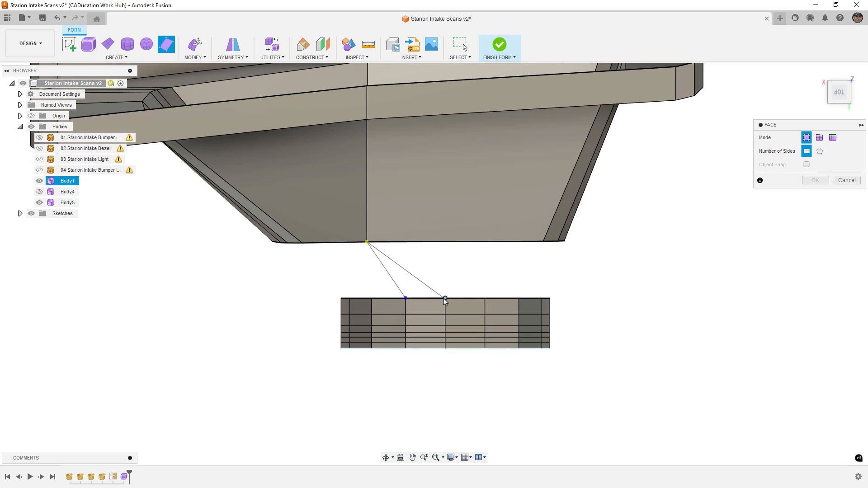
left_click(444, 299)
left_click(543, 242)
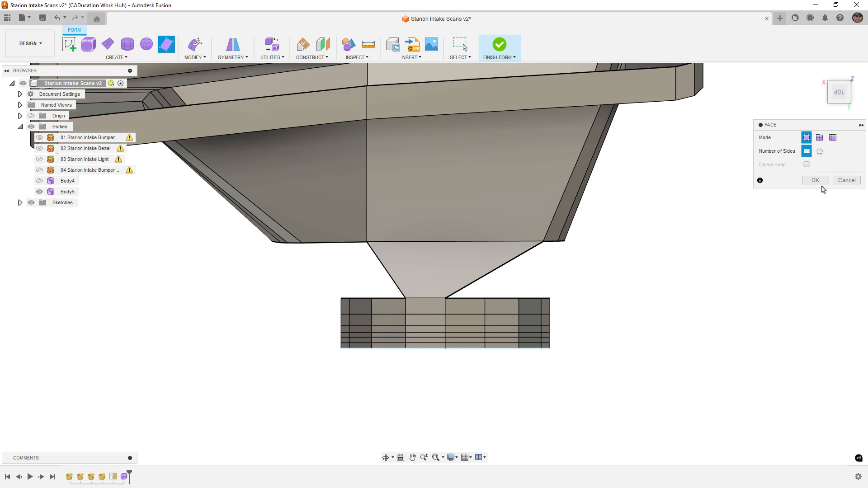
left_click(815, 180)
Step: In box display, create a second four-sided face beside the first, joining the opening's upper corner edge to the next edge of the round duct
middle_click_drag(539, 338, 514, 329, "shift")
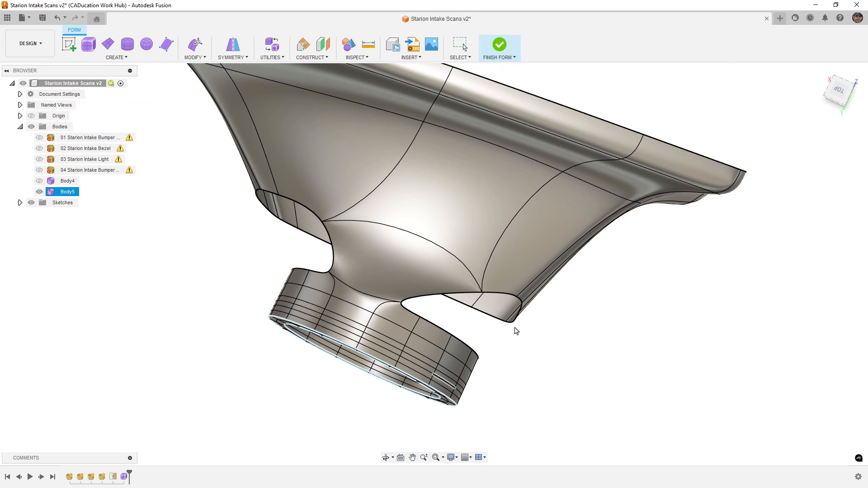
right_click(588, 357)
left_click(591, 327)
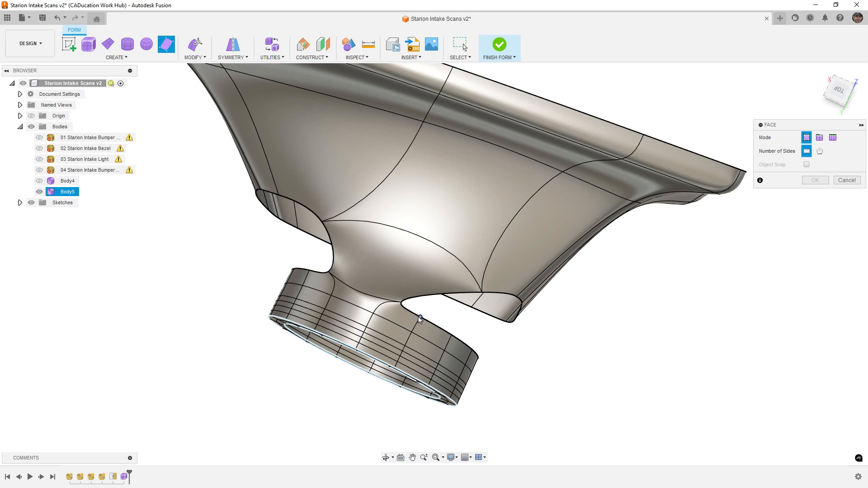
key("ctrl+1")
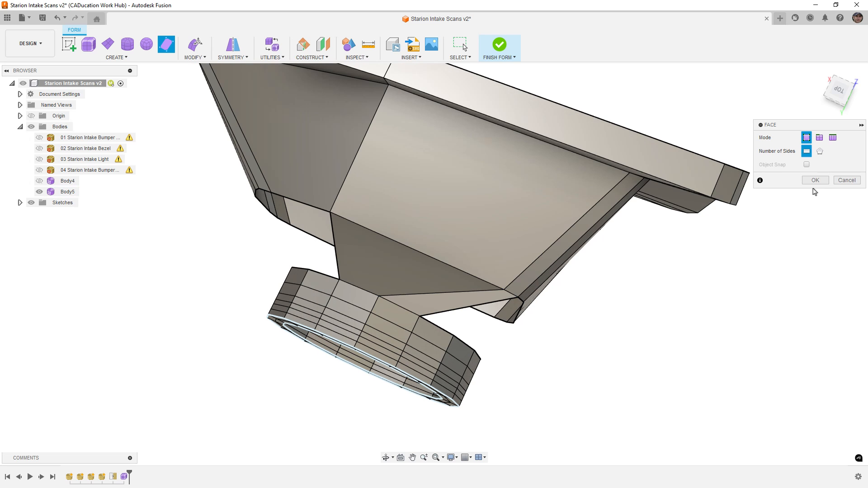
left_click(815, 180)
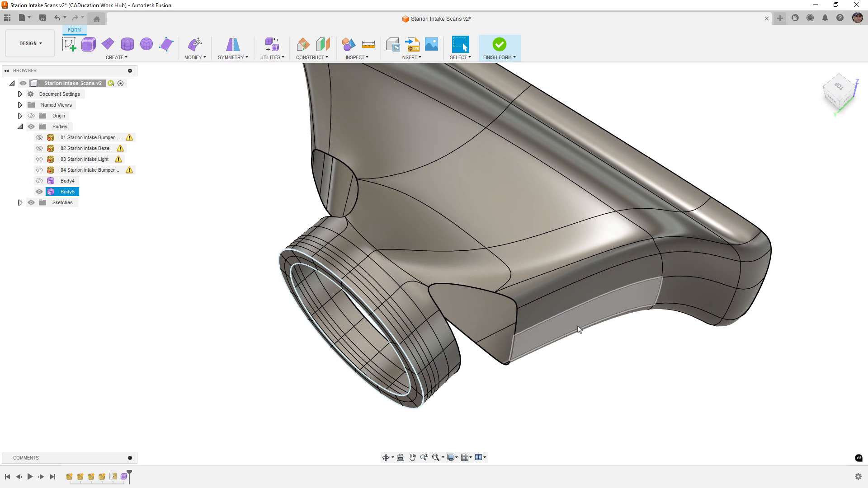
Step: Create two more four-sided faces joining the rear opening to the round duct, around the upper corner and along the wide end's upper side
right_click(592, 359)
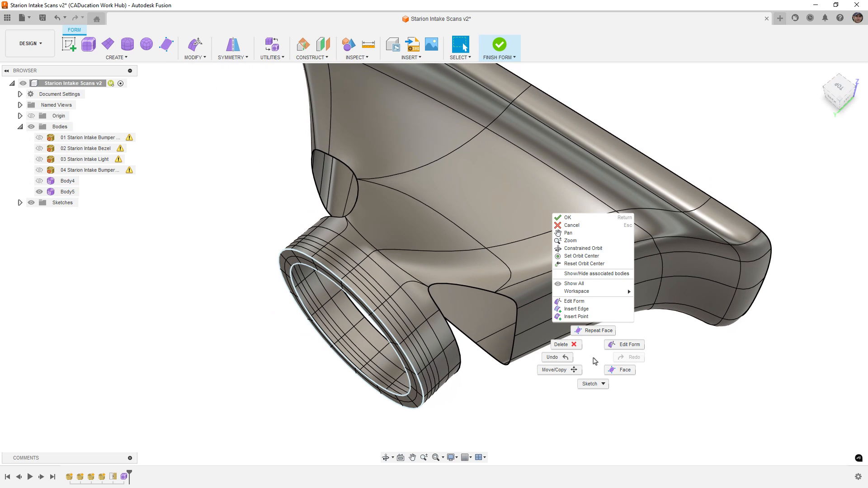
left_click(597, 333)
middle_click_drag(433, 329, 445, 313, "shift")
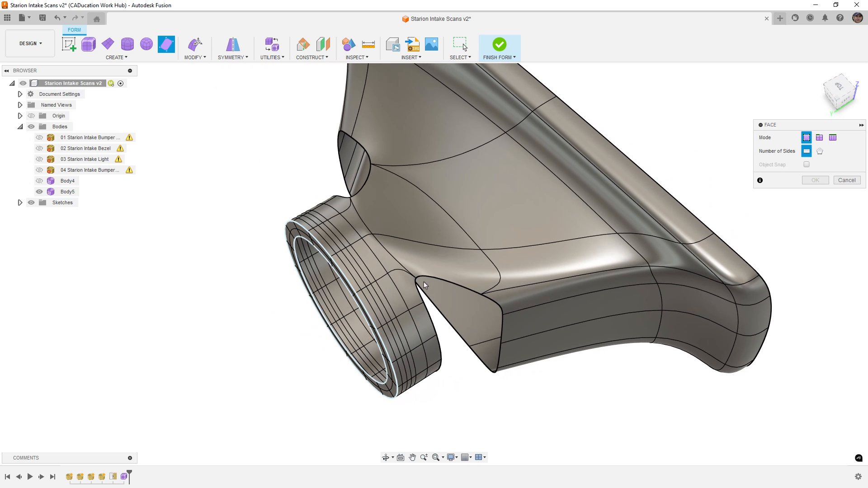
key("alt+1")
left_click(423, 302)
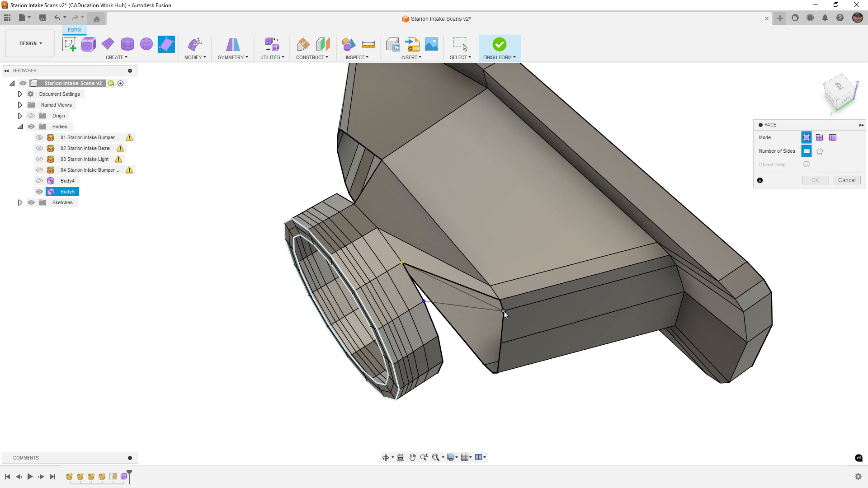
left_click(499, 300)
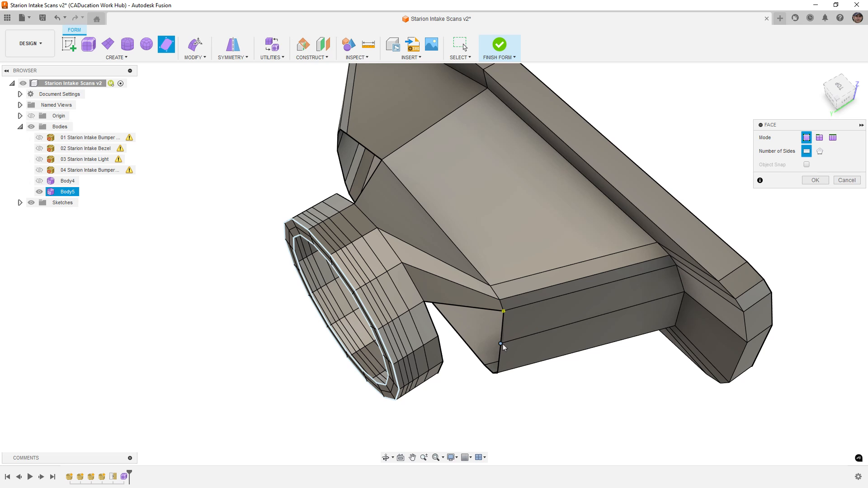
left_click(438, 337)
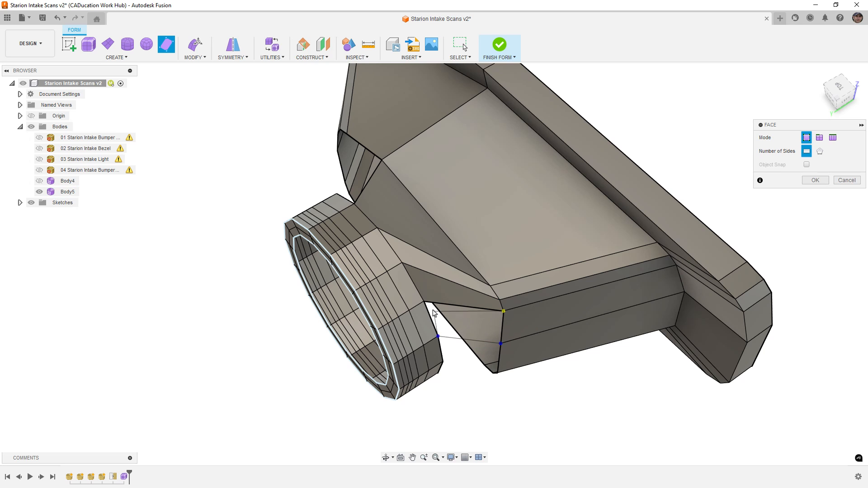
left_click(424, 301)
Step: Create three four-sided faces joining the rear opening to the round duct, running down the wide end to its lower corner
middle_click_drag(477, 356, 465, 339, "shift")
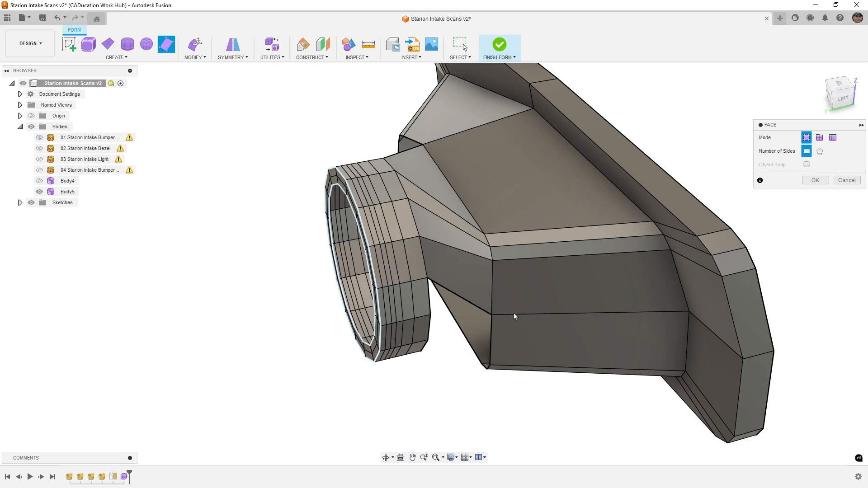
middle_click_drag(514, 316, 565, 312, "shift")
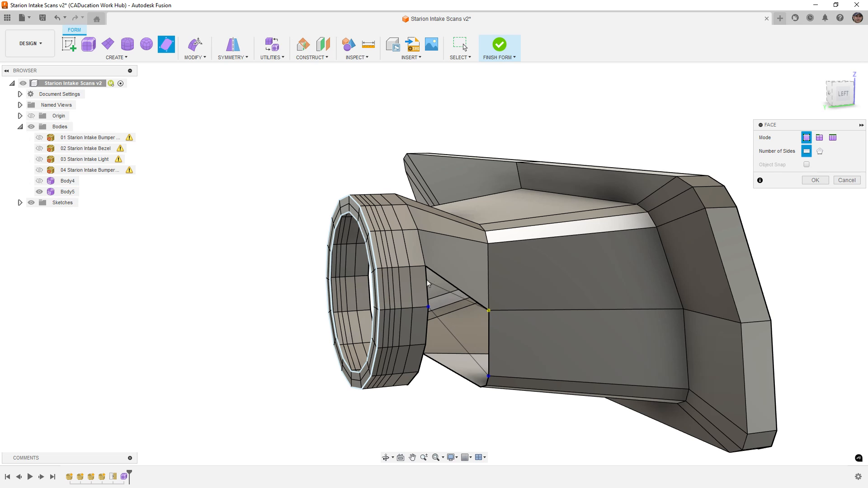
left_click(426, 267)
middle_click_drag(494, 350, 437, 314, "shift")
left_click(427, 350)
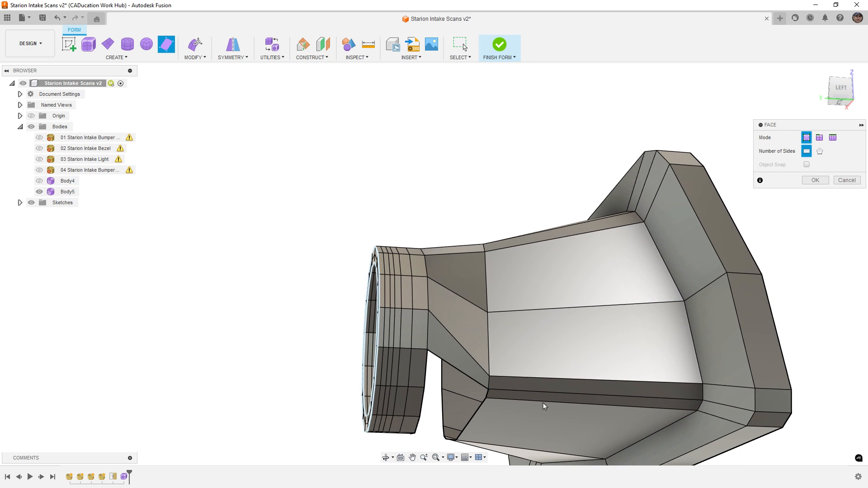
Step: Create two four-sided faces joining the opening's remaining lower corner edge and its underside's wide half to the round duct
middle_click_drag(490, 378, 492, 213, "shift")
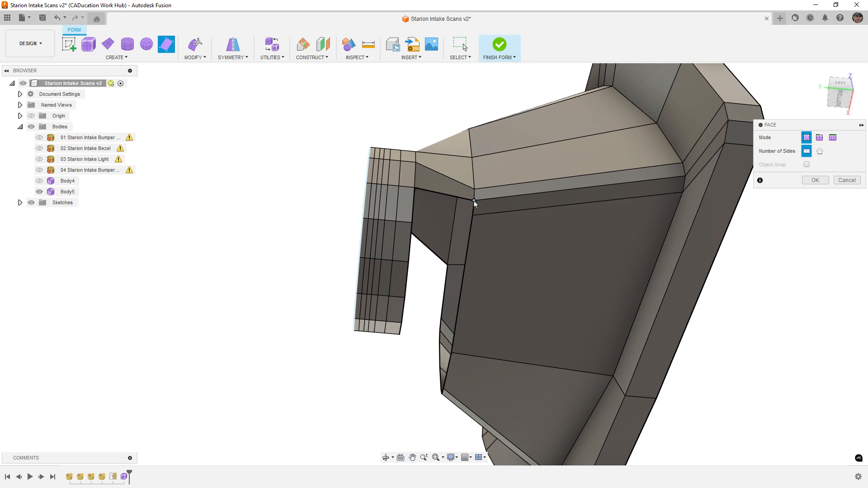
left_click(474, 200)
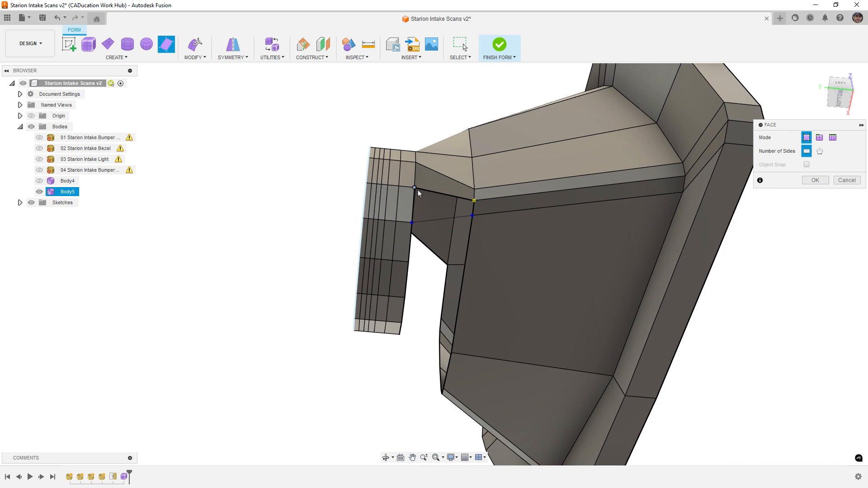
middle_click_drag(552, 324, 496, 222, "shift")
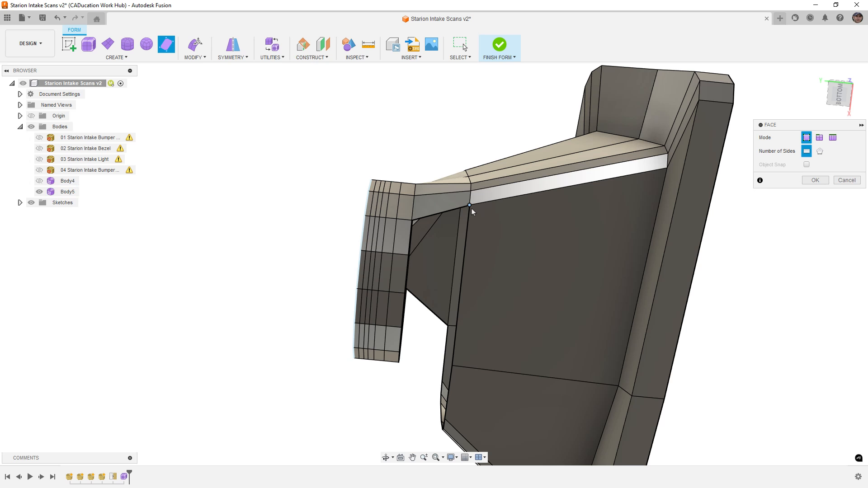
left_click(452, 365)
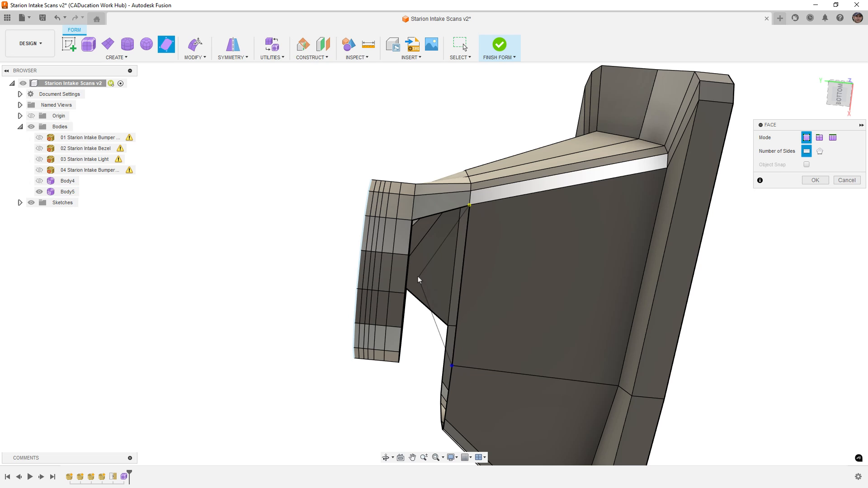
left_click(408, 255)
left_click(412, 221)
Step: Create a four-sided face joining the narrow half of the opening's underside to the next edge of the round duct
middle_click_drag(445, 246, 424, 275, "shift")
left_click(397, 275)
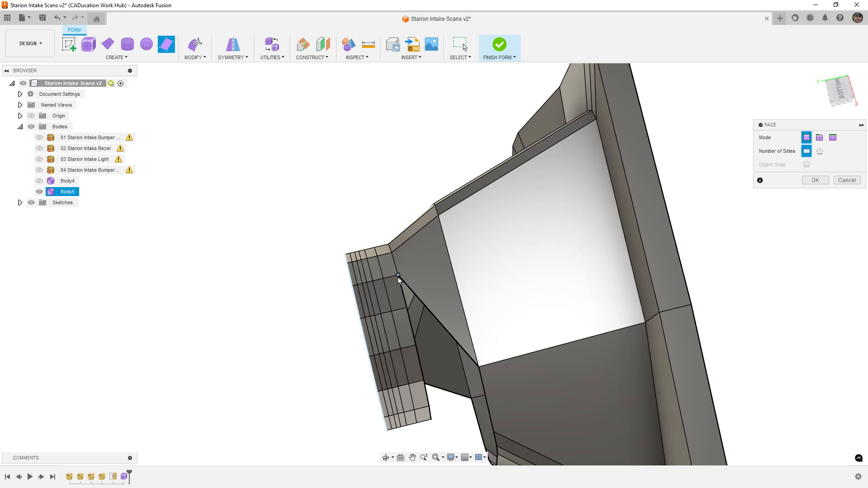
left_click(407, 308)
middle_click_drag(516, 426, 519, 405, "shift")
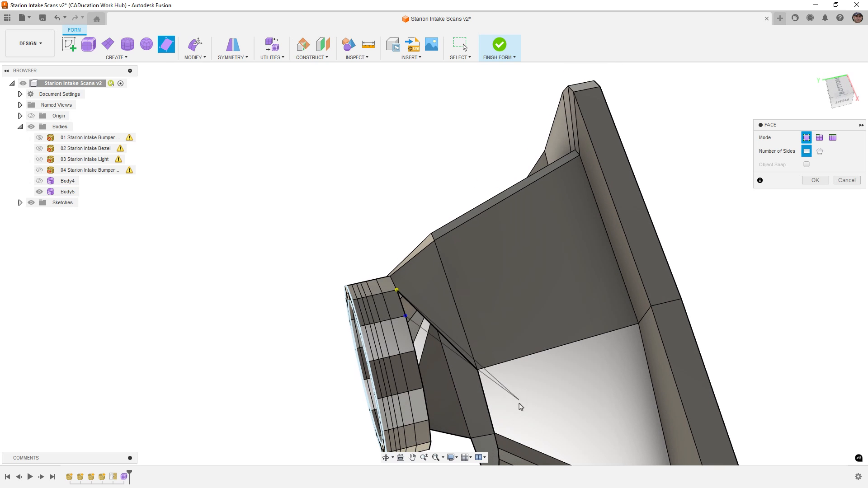
left_click(494, 433)
left_click(478, 370)
Step: Create two four-sided faces joining the short edges at the opening's narrow lower corner to the round duct
scroll(432, 313, "down", 2)
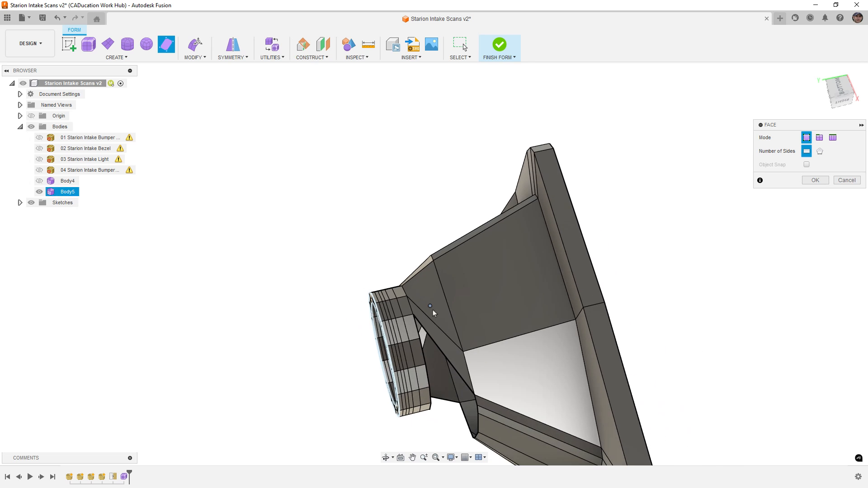
scroll(475, 410, "up", 2)
middle_click_drag(476, 413, 470, 325)
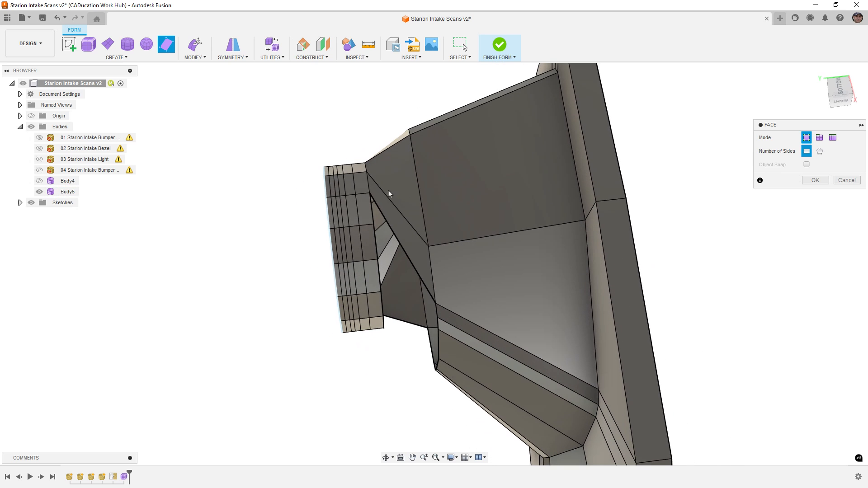
left_click(369, 193)
left_click(374, 224)
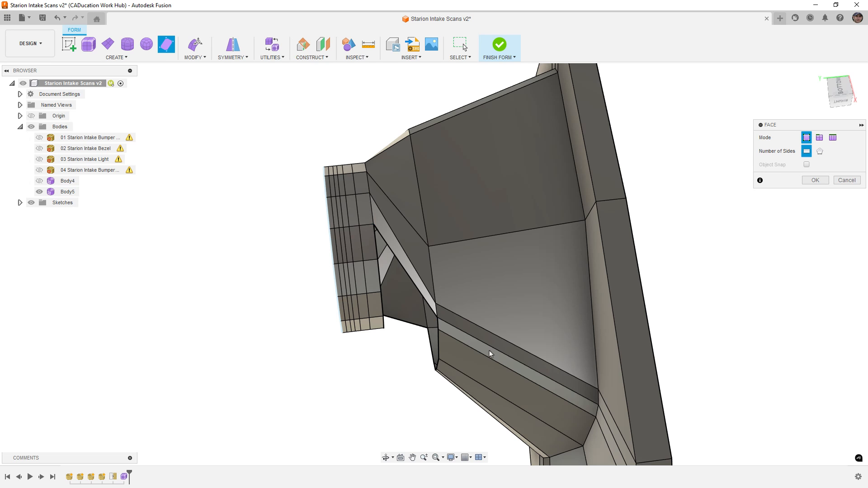
middle_click_drag(491, 353, 486, 329, "shift")
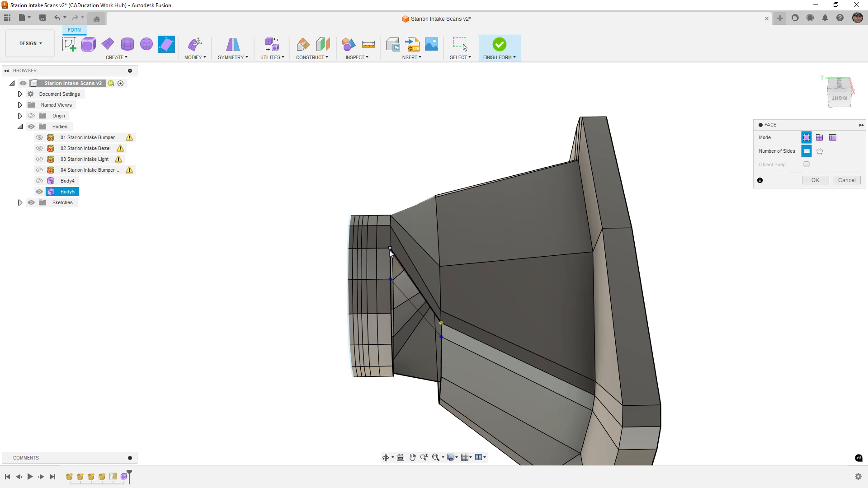
middle_click_drag(457, 362, 445, 345, "shift")
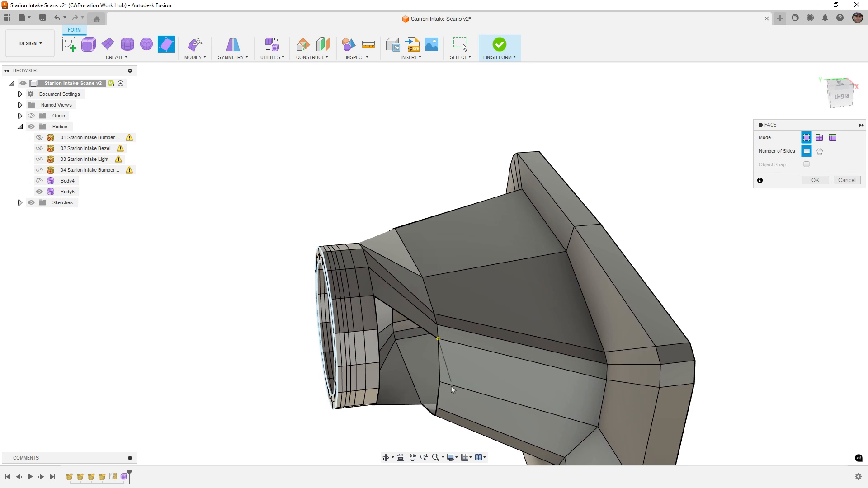
Step: Create two four-sided faces up the narrow end, joining its lower and upper edges to consecutive edges of the round duct
left_click(439, 382)
left_click(378, 330)
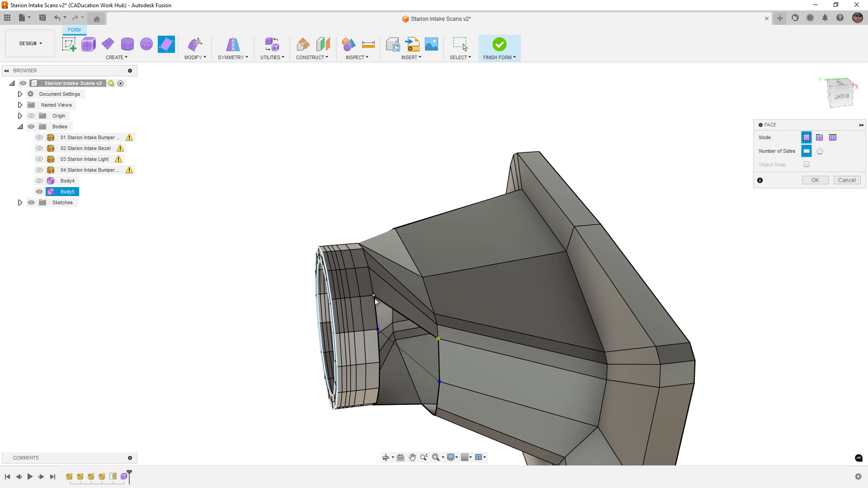
left_click(373, 296)
middle_click_drag(448, 362, 414, 294, "shift")
left_click(409, 261)
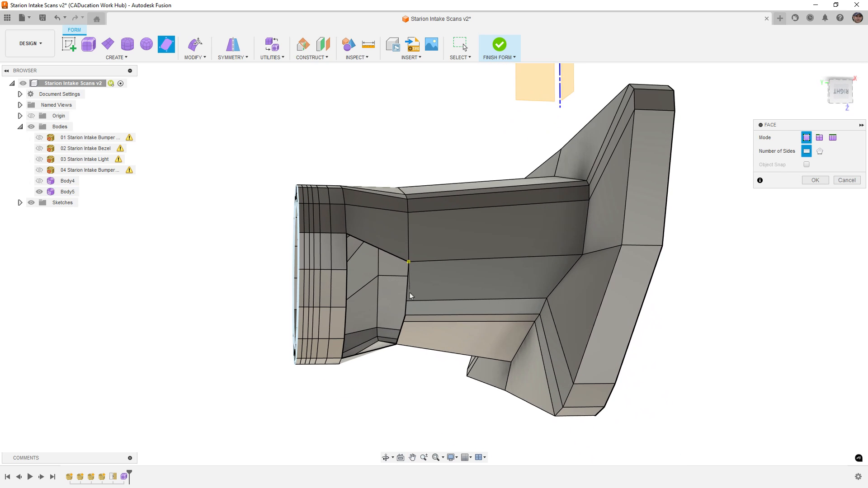
left_click(406, 300)
left_click(347, 271)
Step: Create two four-sided faces joining the short edges at the opening's narrow upper corner to the round duct
middle_click_drag(442, 301, 442, 285, "shift")
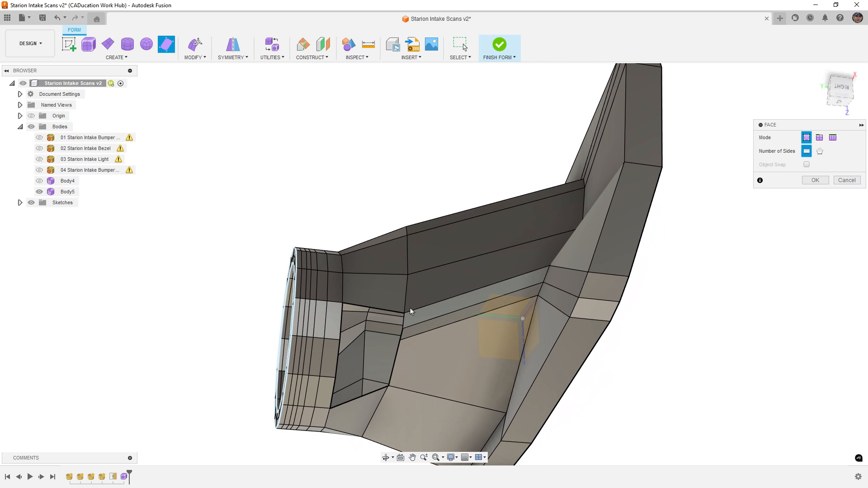
left_click(404, 313)
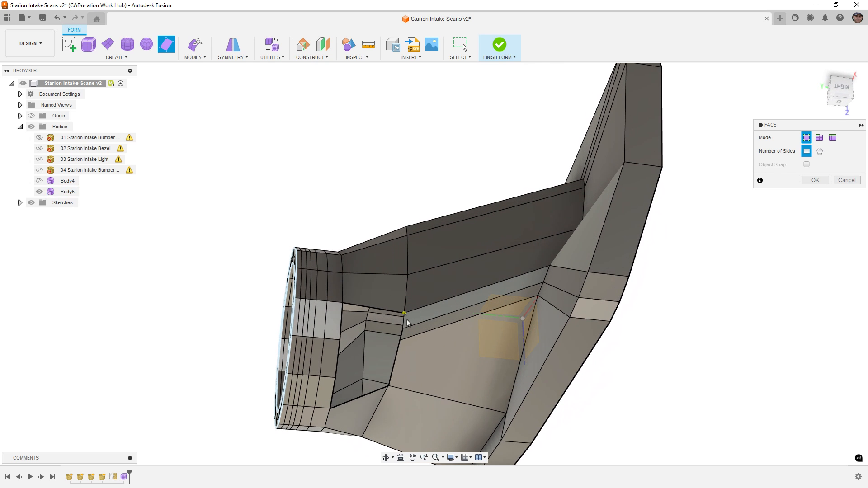
left_click(340, 339)
left_click(342, 303)
middle_click_drag(435, 357, 435, 284)
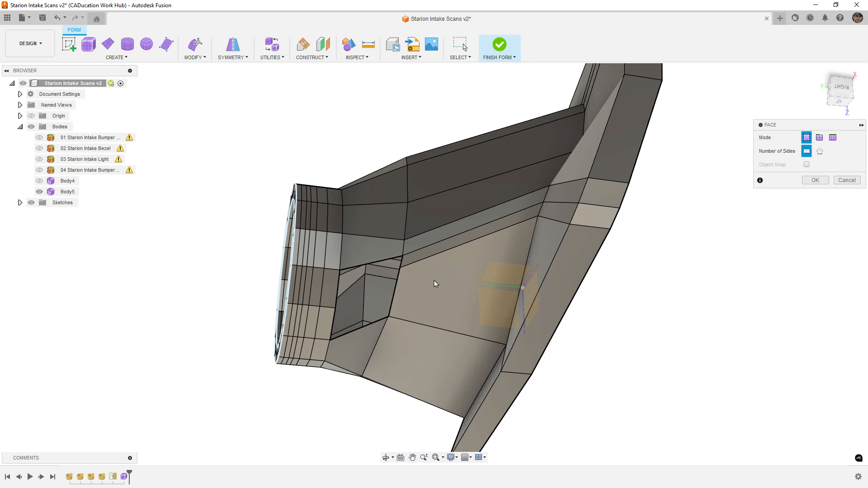
left_click(400, 268)
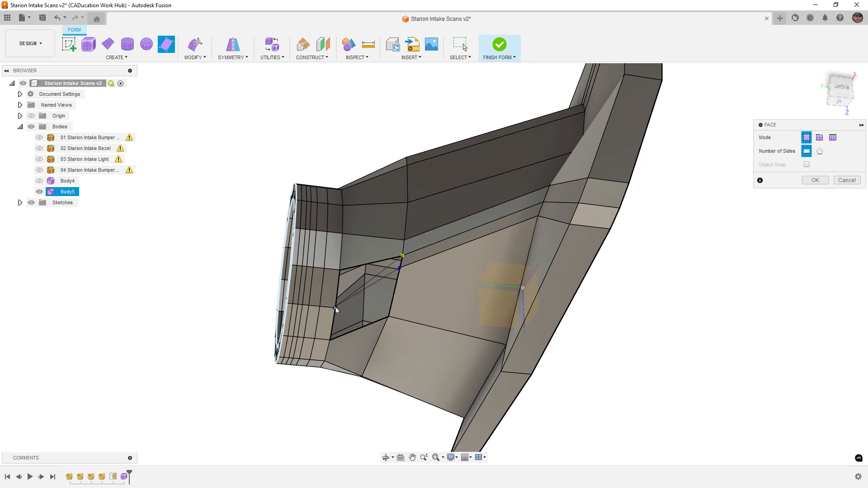
left_click(340, 271)
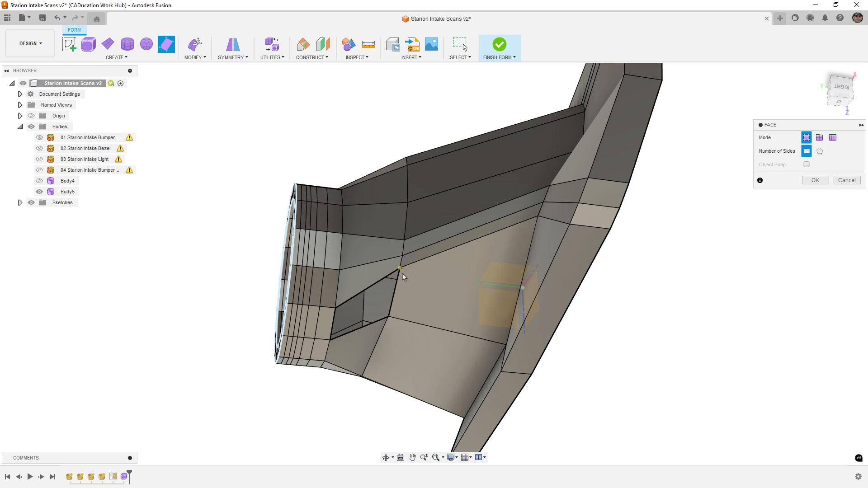
Step: Close the last gap with a four-sided face on the narrow half of the opening's upper side, and finish the Face command
left_click(388, 317)
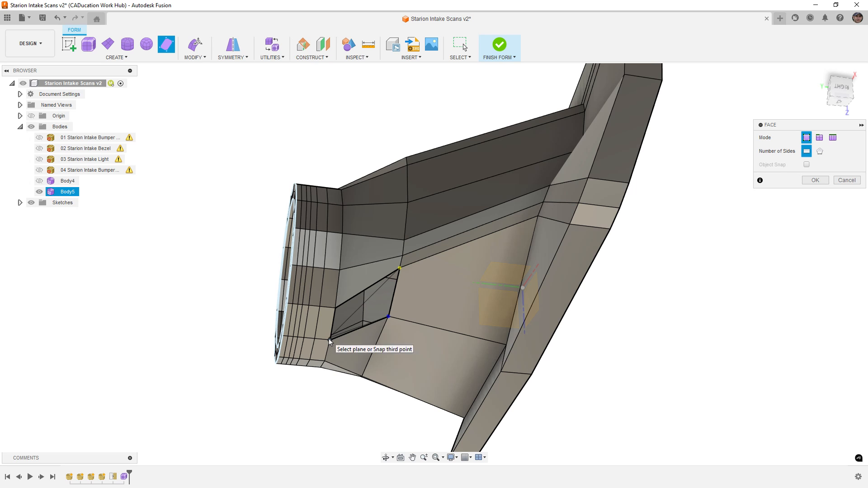
left_click(335, 309)
scroll(359, 286, "down", 2)
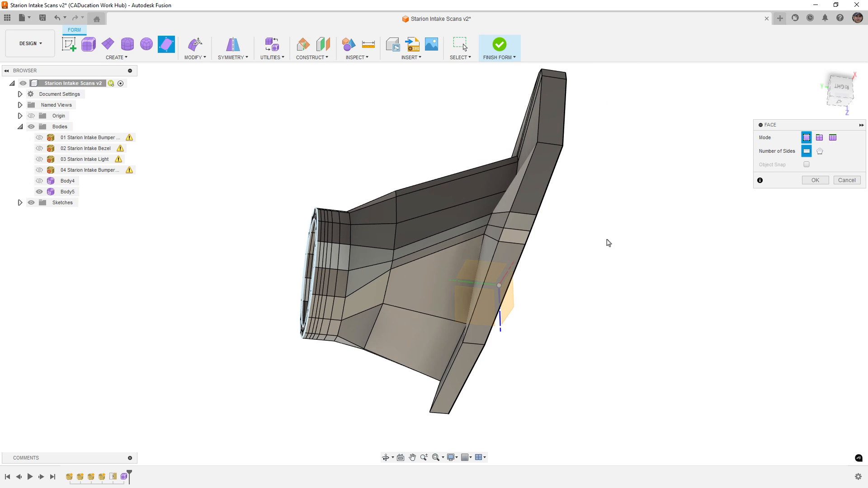
left_click(808, 181)
Step: In smooth display, delete the two outer edge loops of the round duct nearest the transition
middle_click_drag(546, 269, 759, 292, "shift")
middle_click_drag(582, 326, 362, 319, "shift")
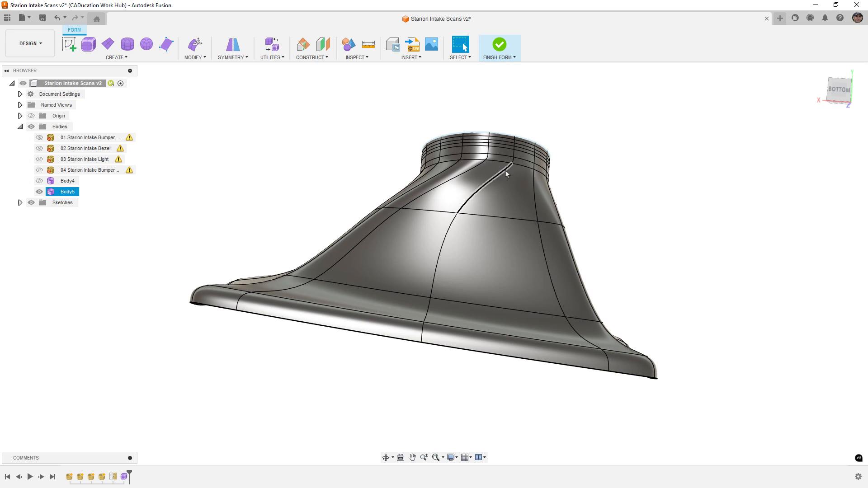
left_click(441, 211)
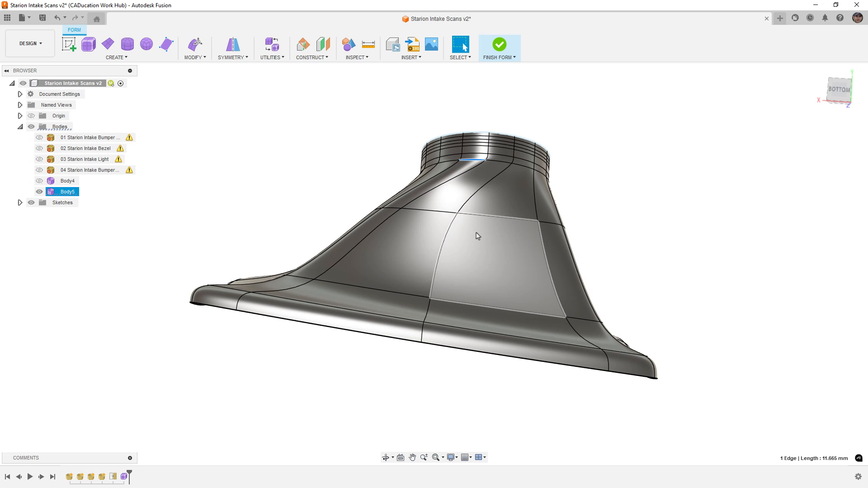
middle_click_drag(477, 235, 556, 310, "shift")
left_click(544, 340)
scroll(544, 340, "down", 2)
middle_click_drag(519, 346, 394, 259, "shift")
scroll(394, 296, "up", 3)
double_click(400, 265)
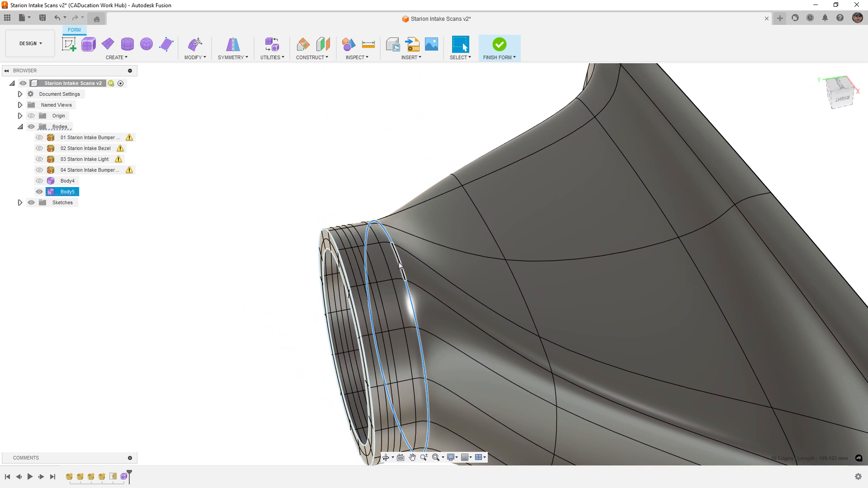
key("Delete")
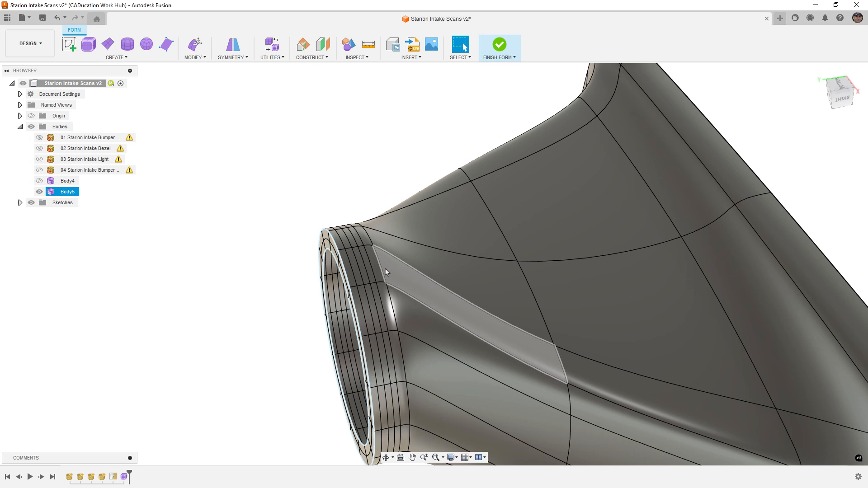
double_click(384, 274)
key("Delete")
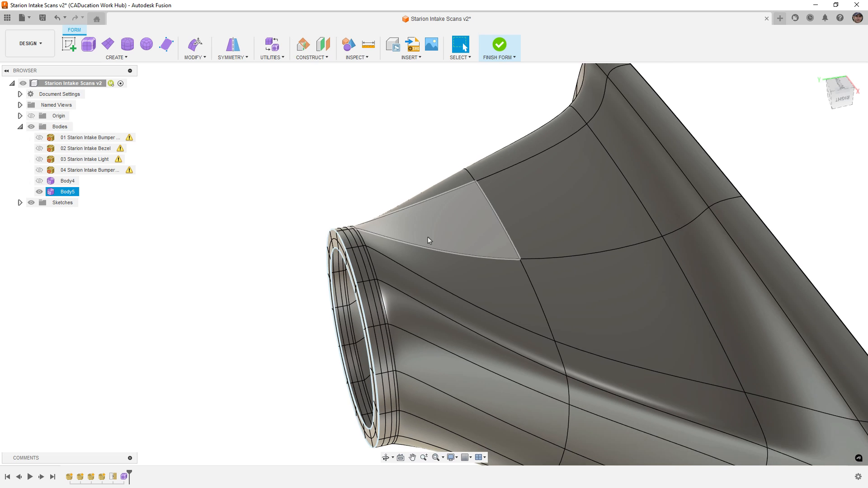
Step: In box display, delete two more edge loops around the outside of the round duct, leaving one between rim and transition
middle_click_drag(428, 237, 432, 302, "shift")
key("alt+3")
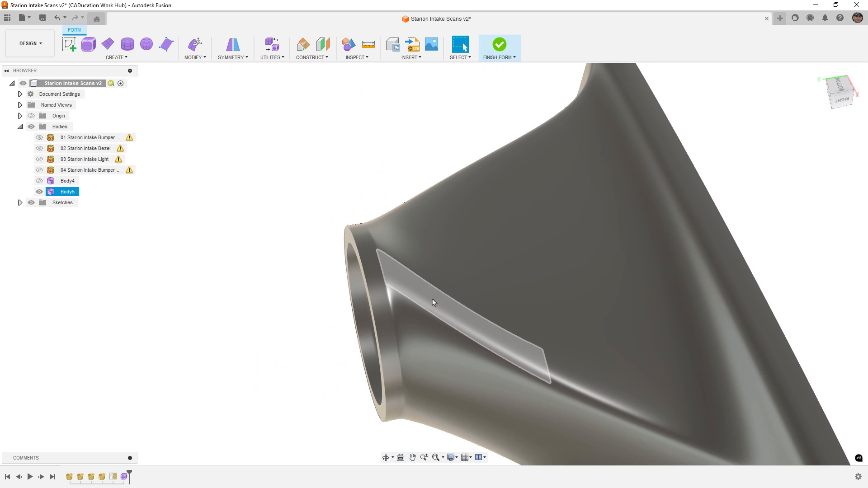
scroll(430, 297, "up", 5)
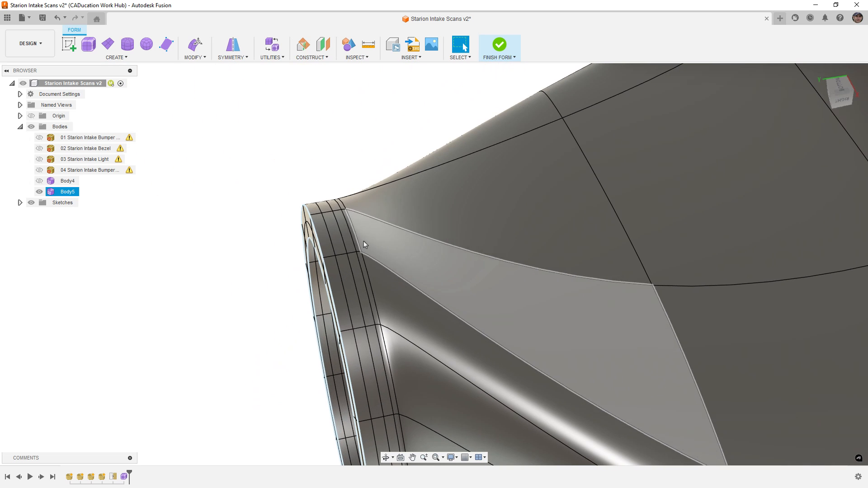
key("ctrl+1")
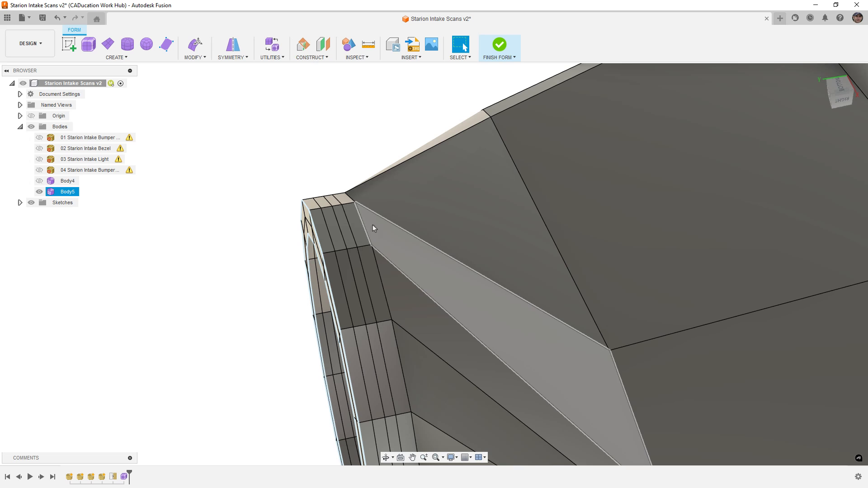
middle_click_drag(372, 224, 388, 241, "shift")
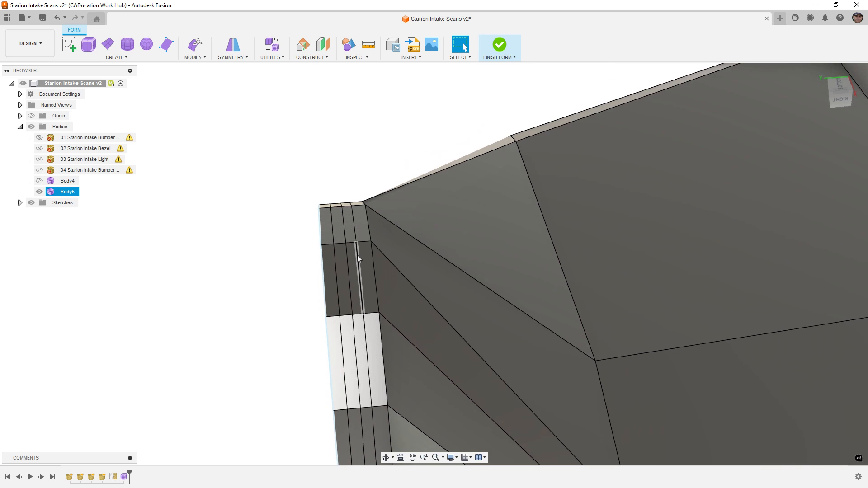
double_click(359, 258)
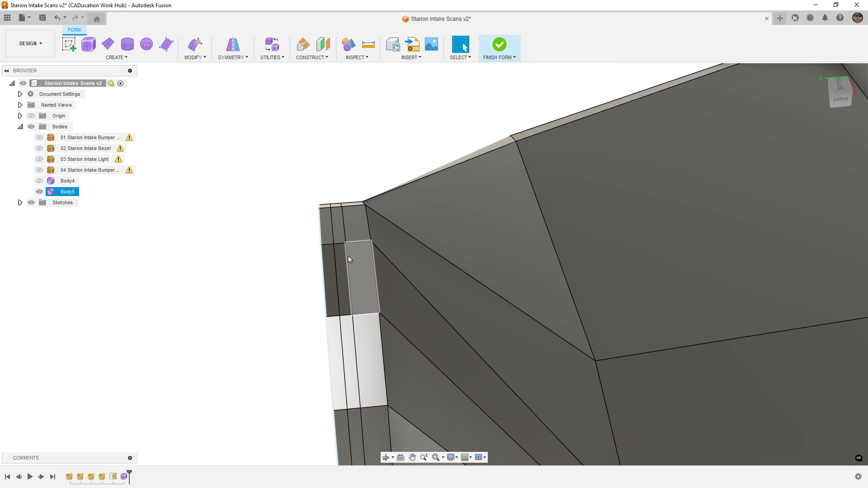
key("Delete")
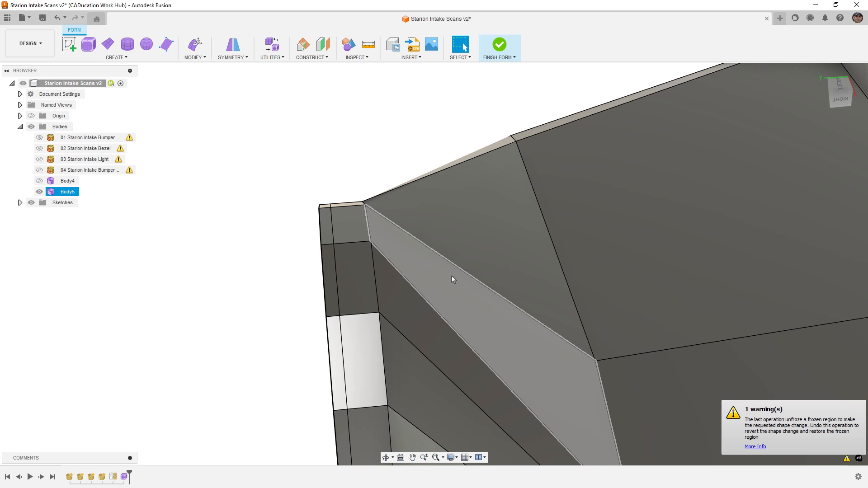
middle_click_drag(453, 278, 468, 285, "shift")
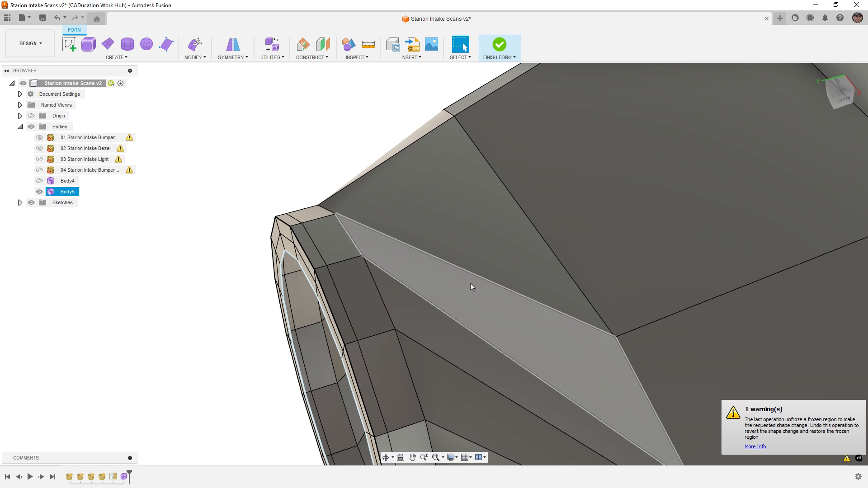
Step: Switch the duct back to smooth display and inspect its transition into the round outlet from behind
key("alt+3")
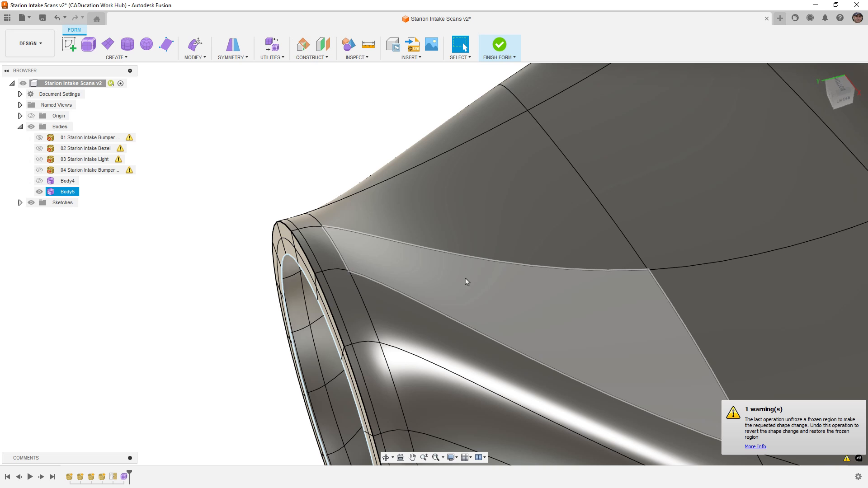
scroll(406, 265, "down", 2)
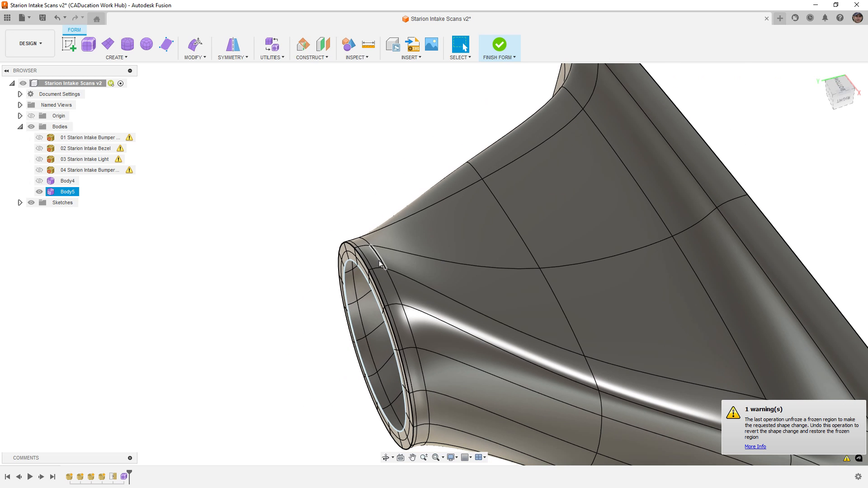
middle_click_drag(412, 273, 532, 245, "shift")
scroll(533, 245, "down", 2)
key("Escape")
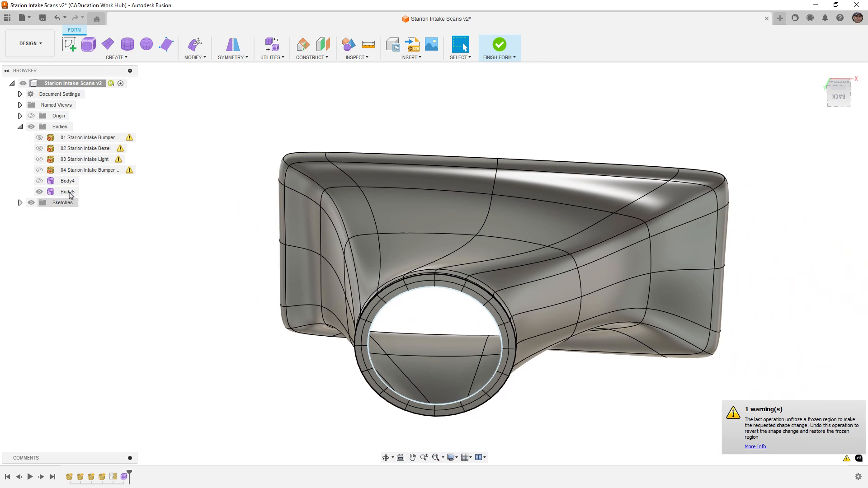
Step: Show the small duct beside the large one, inspect both from behind, and set the front view
left_click(39, 181)
scroll(579, 237, "down", 3)
middle_click_drag(547, 251, 694, 240, "shift")
key("Escape")
middle_click_drag(430, 217, 499, 276, "shift")
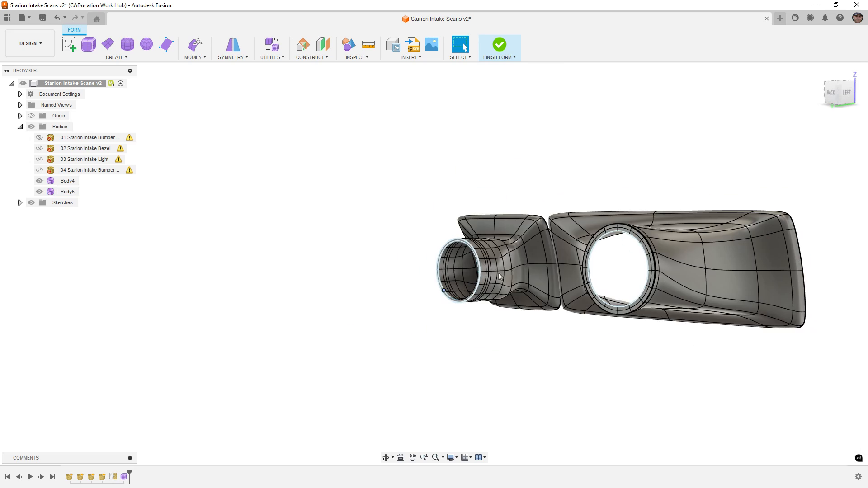
middle_click_drag(678, 260, 561, 258, "shift")
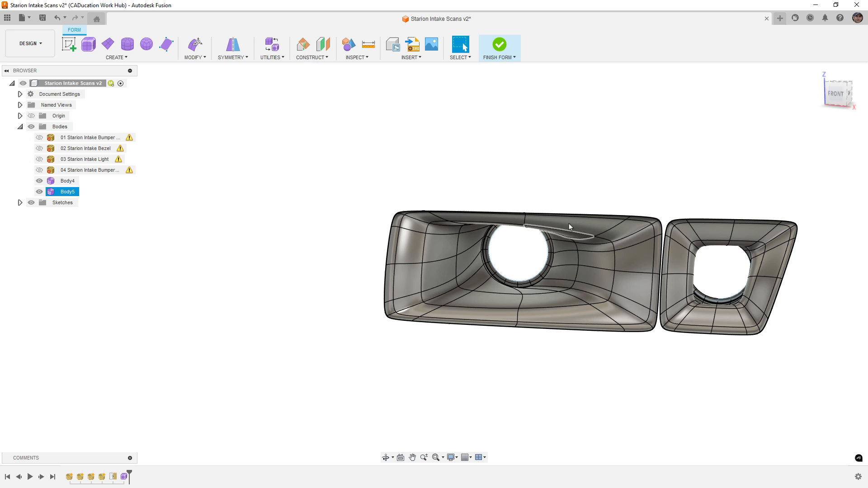
left_click(837, 96)
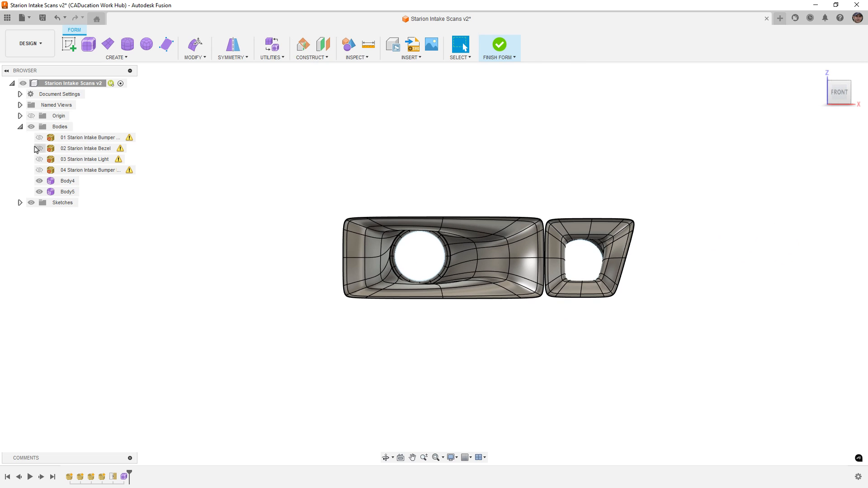
Step: Show the 01 bumper and 02 Starion Intake Bezel scans to check how both ducts sit in the openings
left_click(39, 138)
left_click(40, 148)
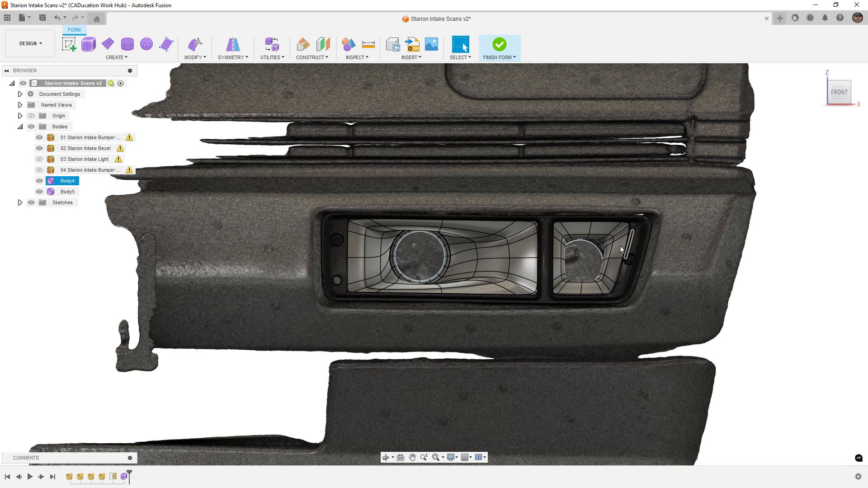
scroll(603, 252, "down", 2)
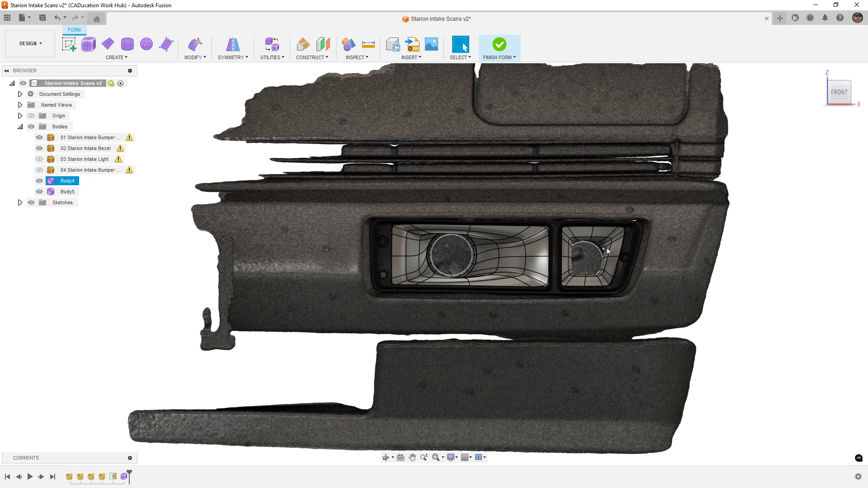
left_click(185, 263)
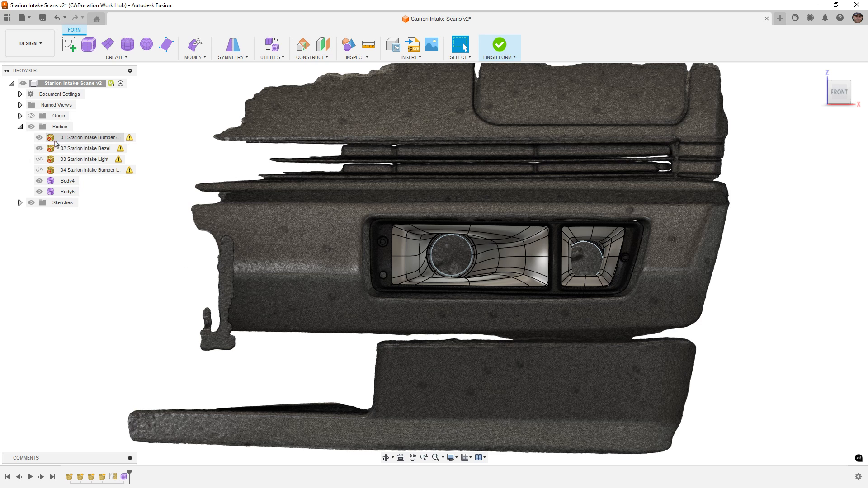
Step: Hide the bezel and bumper scans and save the design as a new version with the description User Saved
left_click(39, 148)
left_click(39, 137)
key("ctrl+s")
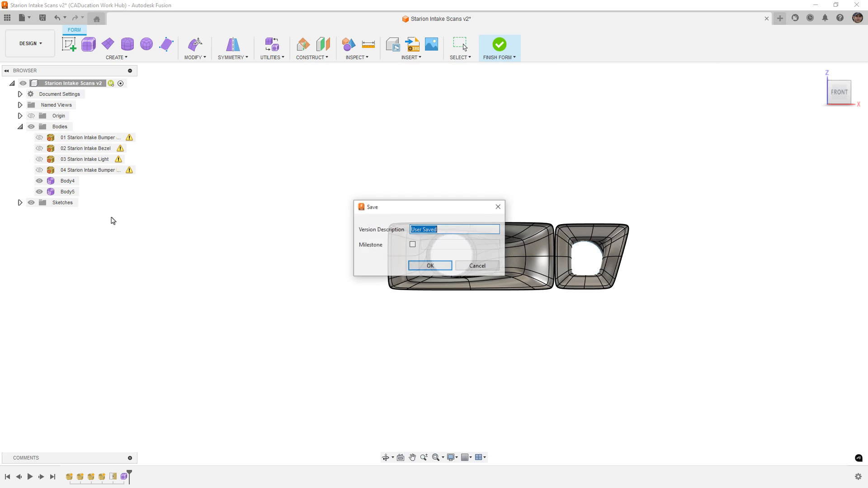
key("Return")
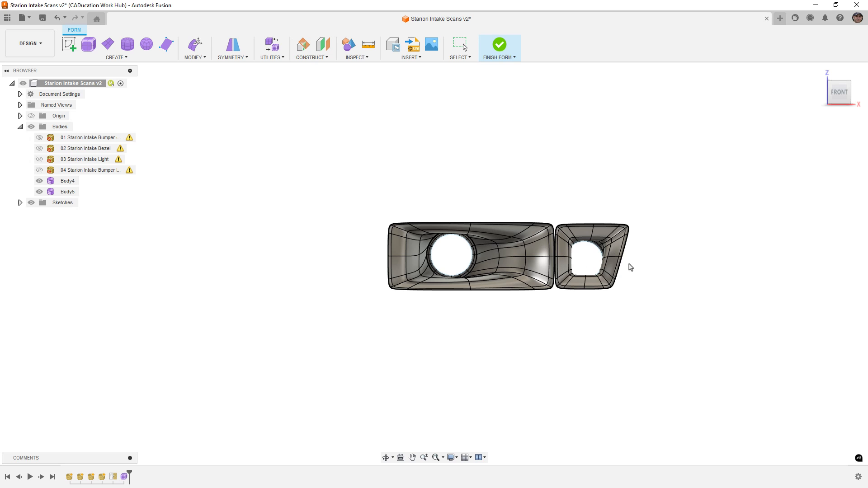
key("ctrl+s")
scroll(627, 260, "down", 2)
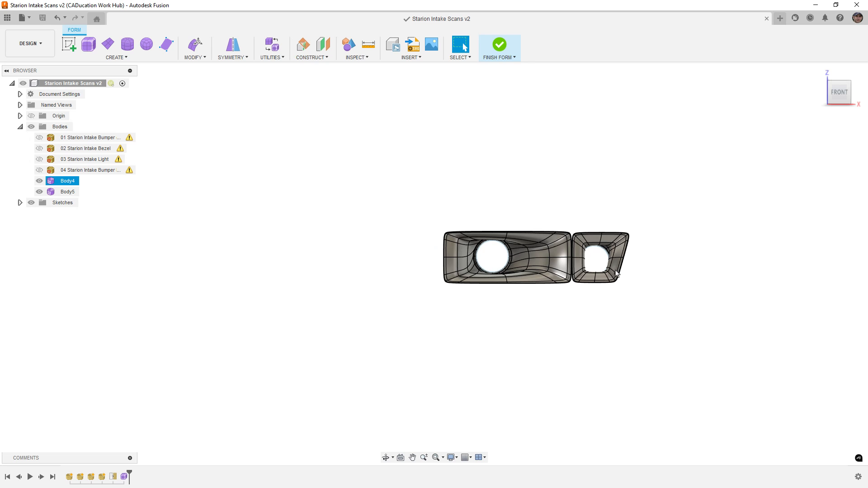
scroll(617, 273, "up", 3)
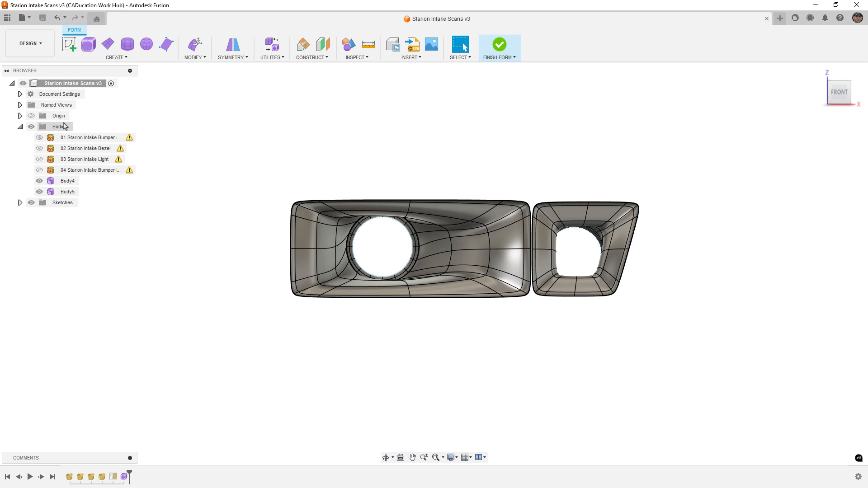
Step: Compare the ducts with the bumper and bezel scans once more, turning both scans on and off again
left_click(41, 138)
left_click(40, 137)
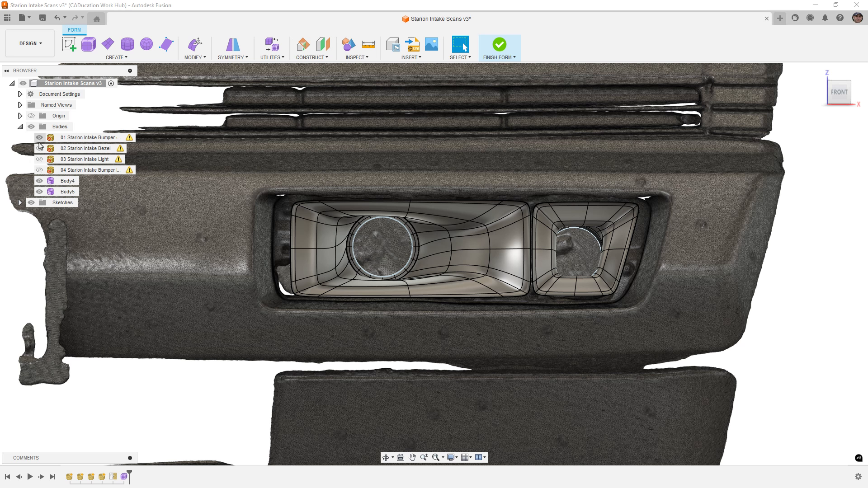
left_click(39, 148)
left_click(39, 149)
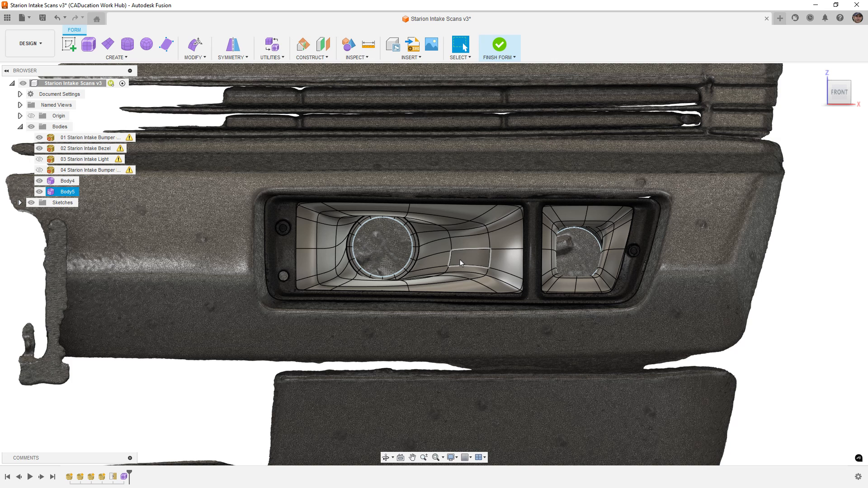
left_click(39, 138)
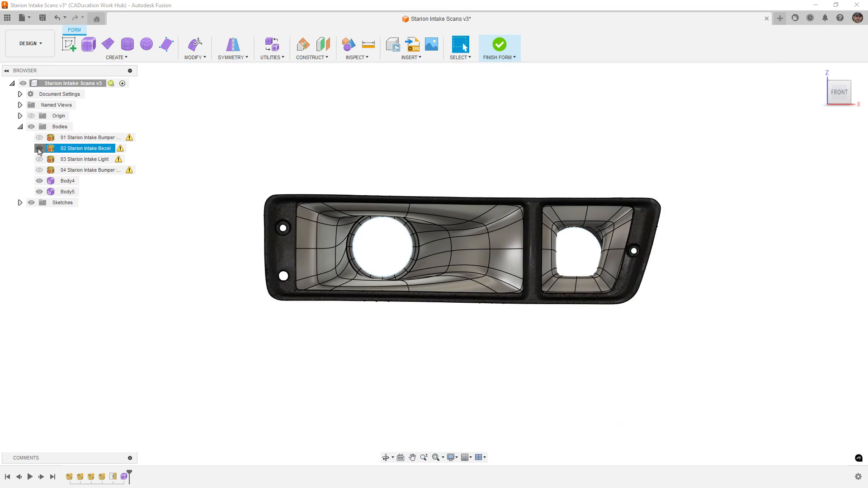
left_click(39, 149)
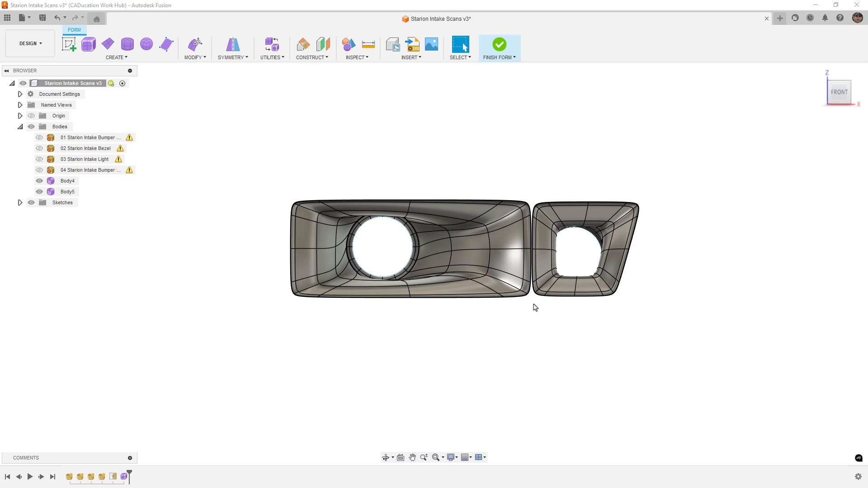
Step: Measure the large duct's front width and the small duct from its inner side midpoint to its outer upper corner
left_click(369, 44)
left_click(290, 249)
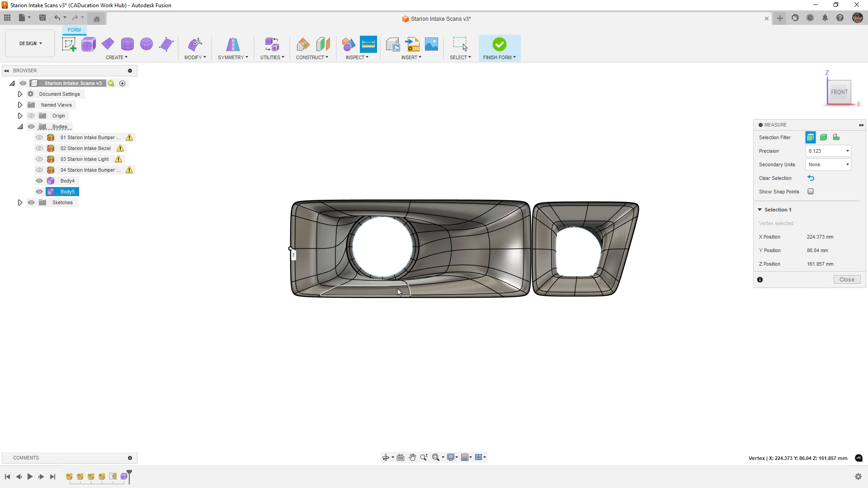
left_click(530, 249)
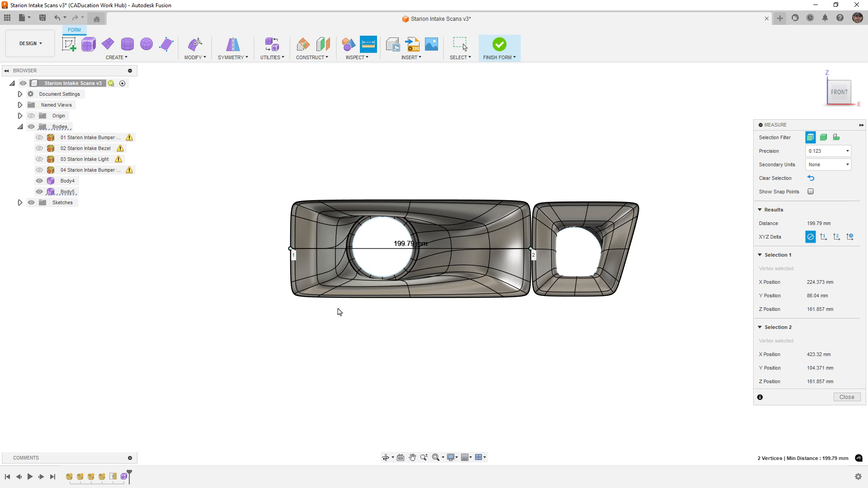
left_click(542, 319)
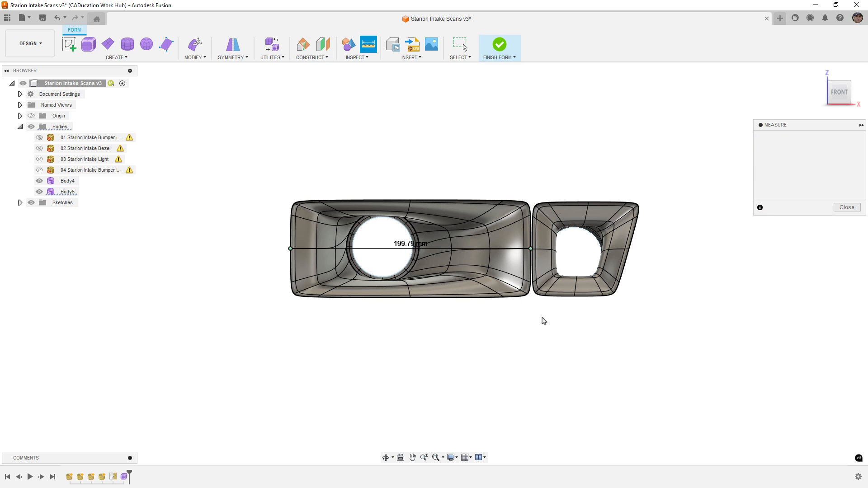
left_click(532, 250)
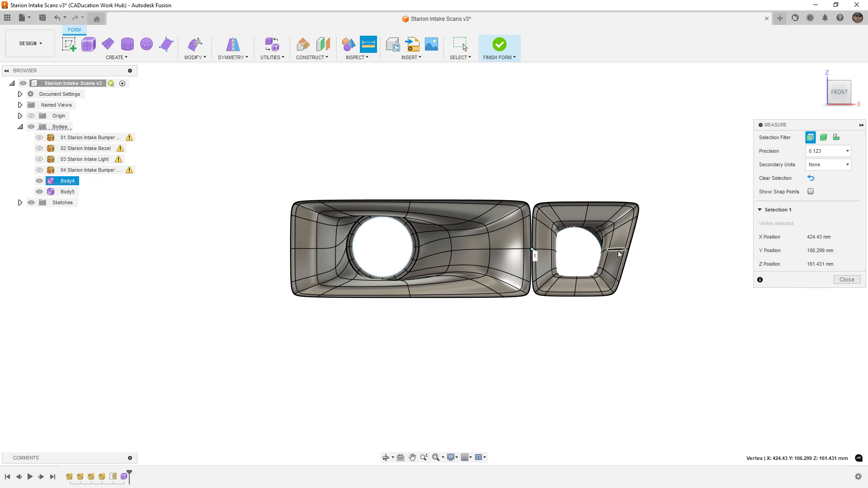
left_click(637, 217)
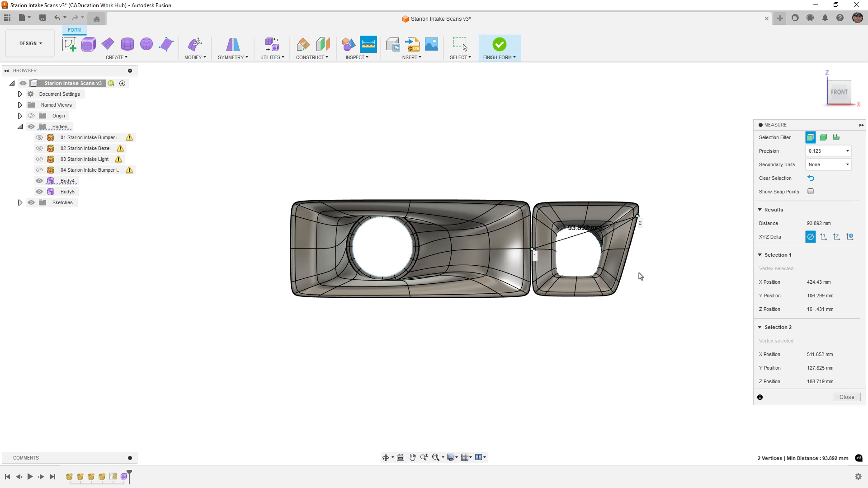
left_click(612, 328)
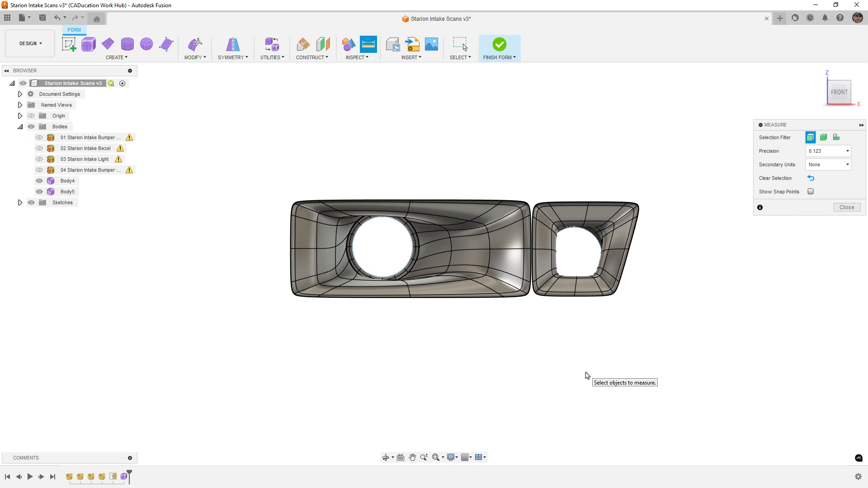
Step: View the ducts from above and show the 01 bumper scan around them
middle_click_drag(558, 248, 554, 334, "shift")
scroll(553, 256, "up", 5)
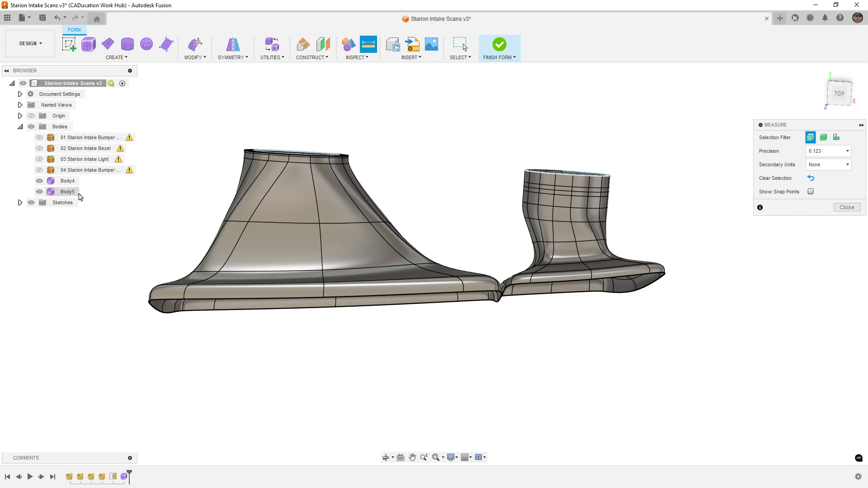
left_click(40, 137)
middle_click_drag(479, 271, 497, 333, "shift")
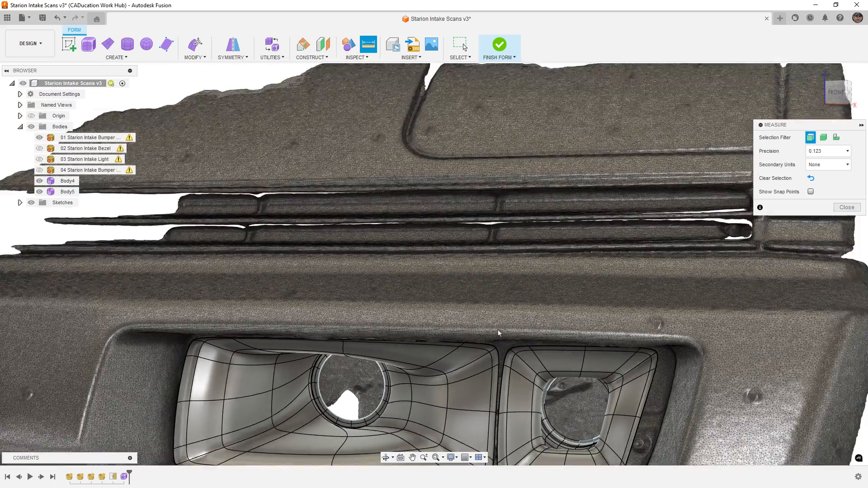
scroll(520, 333, "down", 2)
middle_click_drag(523, 385, 525, 353)
Step: Hide both ducts to examine the space behind the bumper opening, show them again and close Measure
left_click(39, 181)
left_click(39, 192)
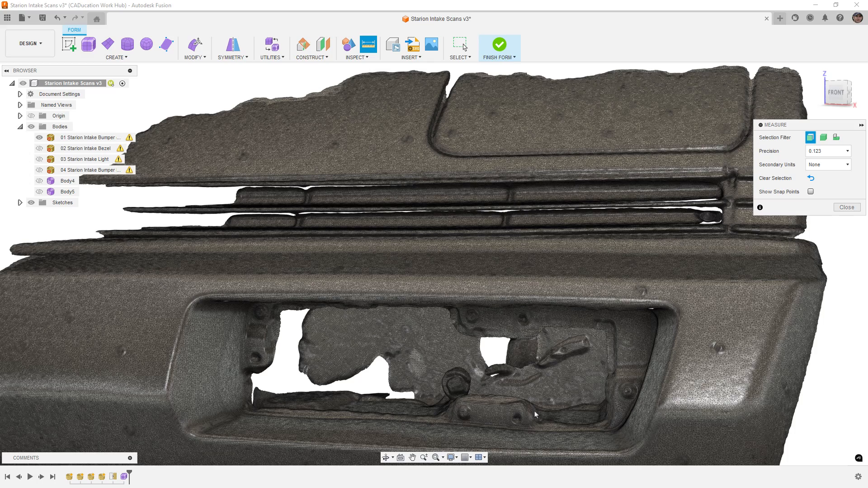
middle_click_drag(437, 381, 629, 392, "shift")
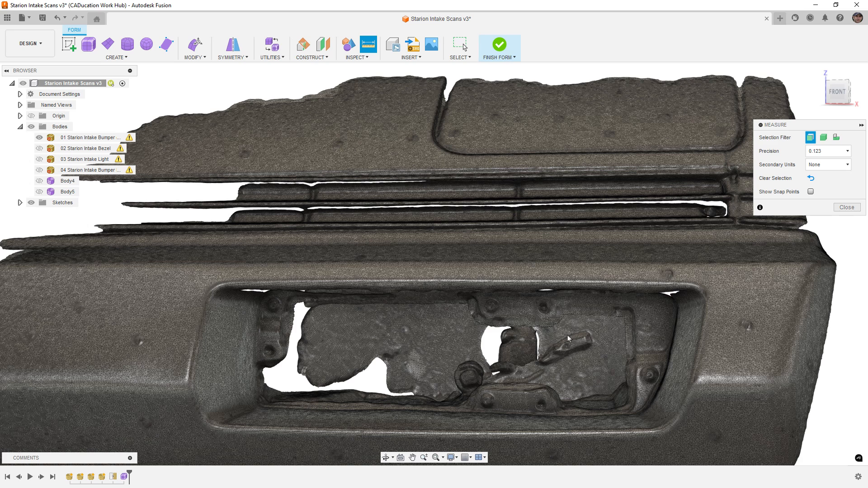
left_click(39, 181)
left_click(40, 192)
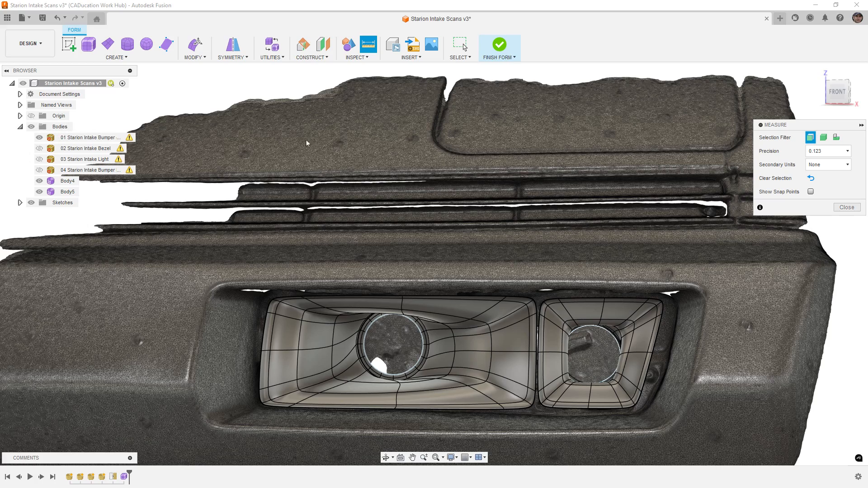
middle_click_drag(520, 335, 497, 277)
scroll(747, 396, "down", 3)
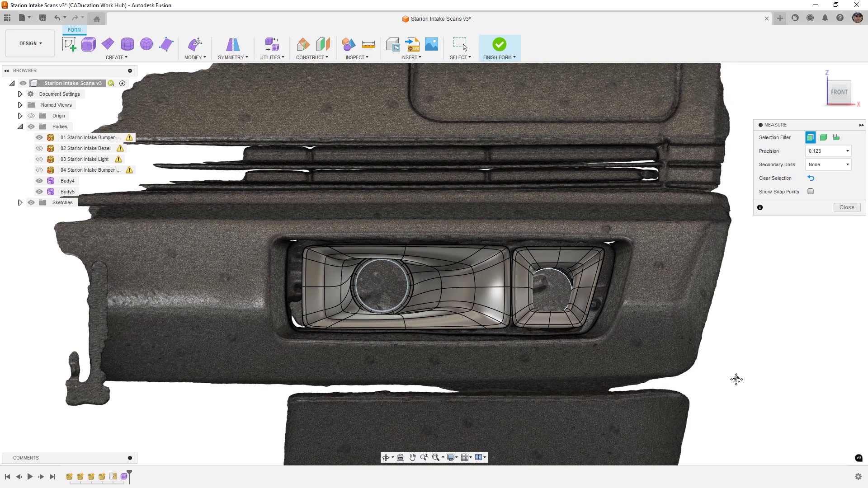
left_click(846, 208)
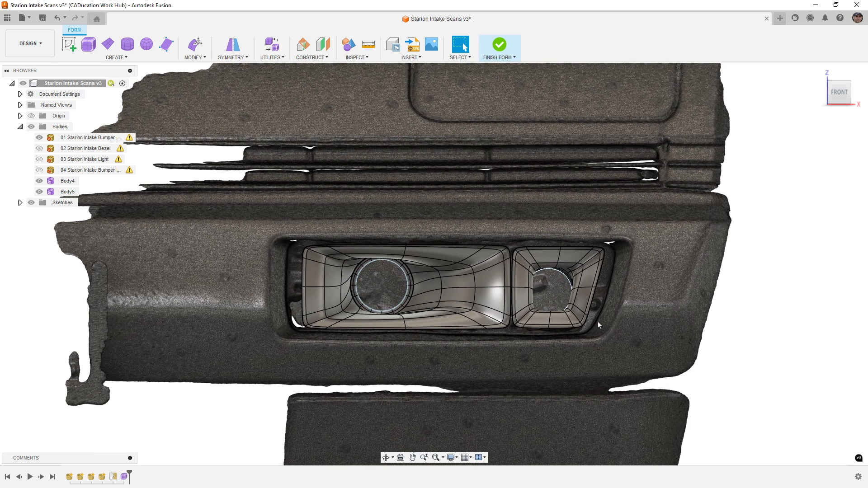